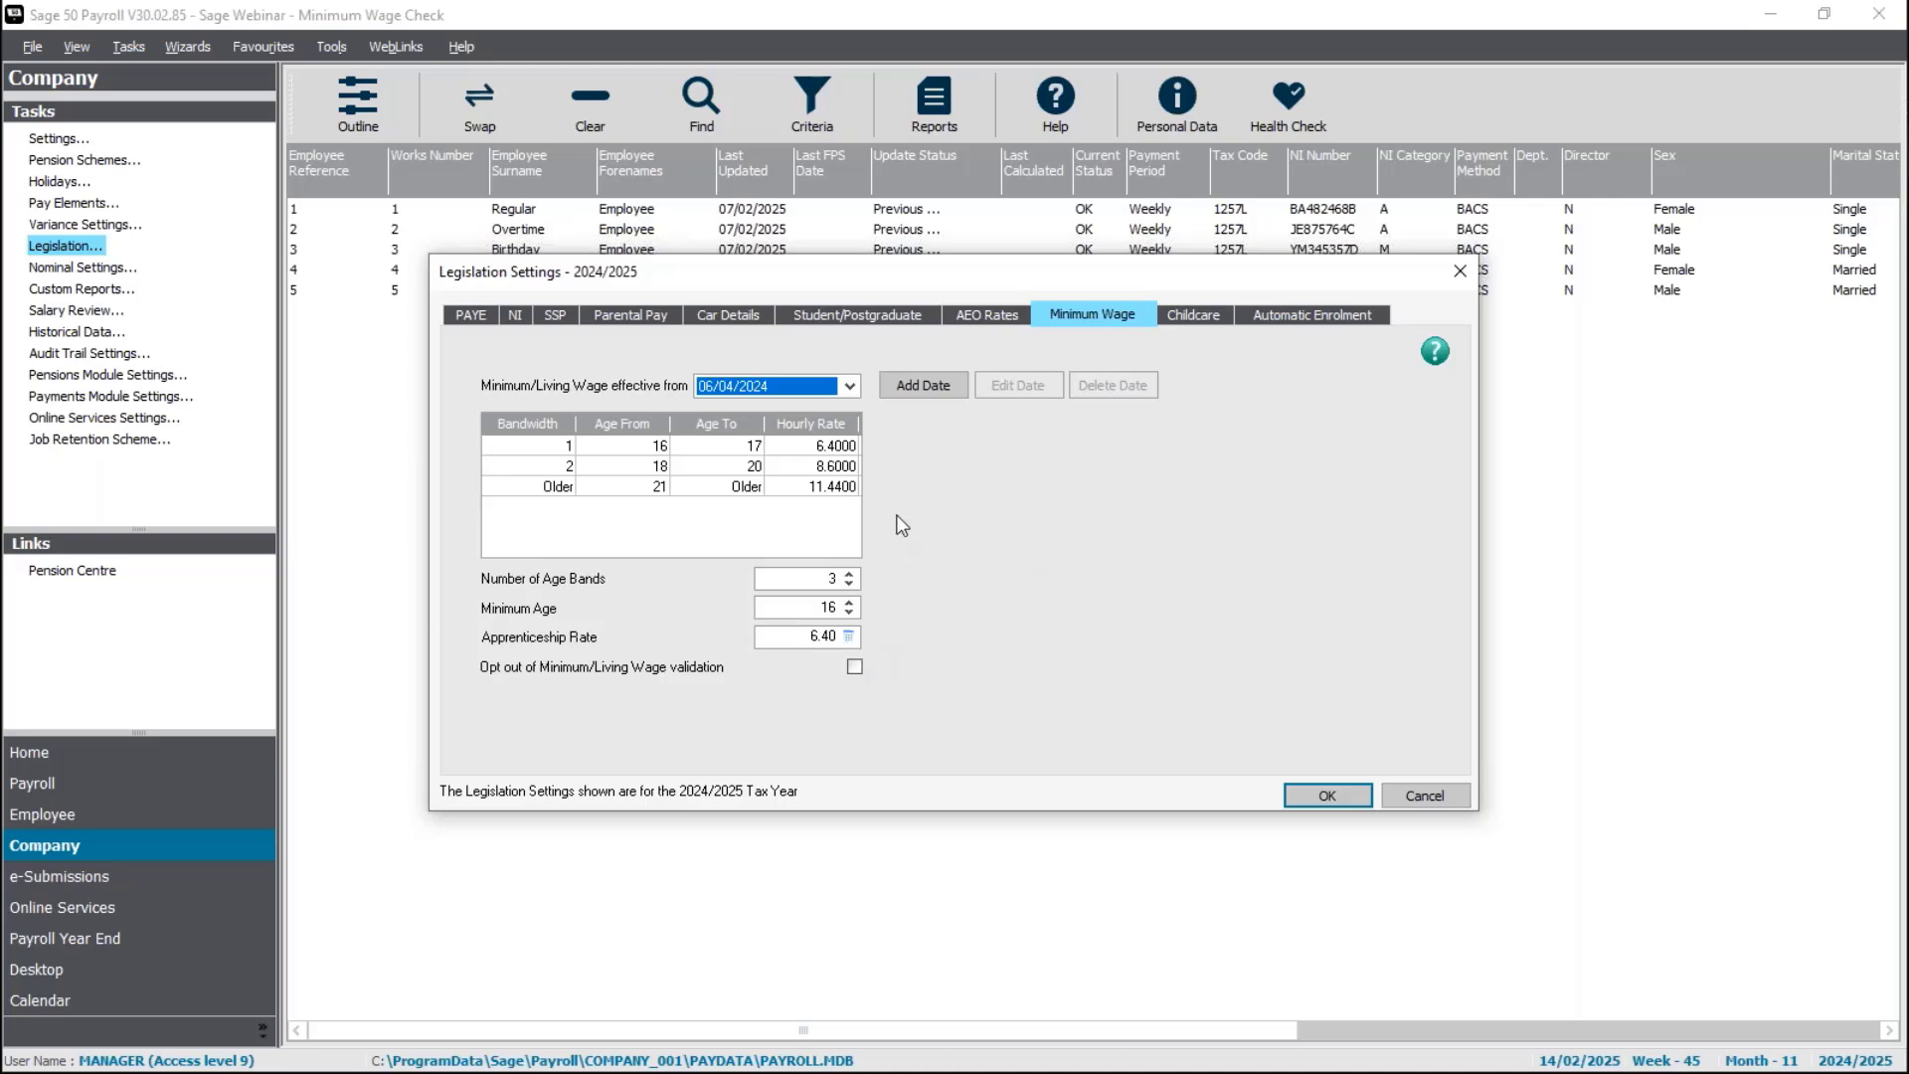
- Accept the 2024/2025 minimum wage legislation settings and close them
click(1329, 794)
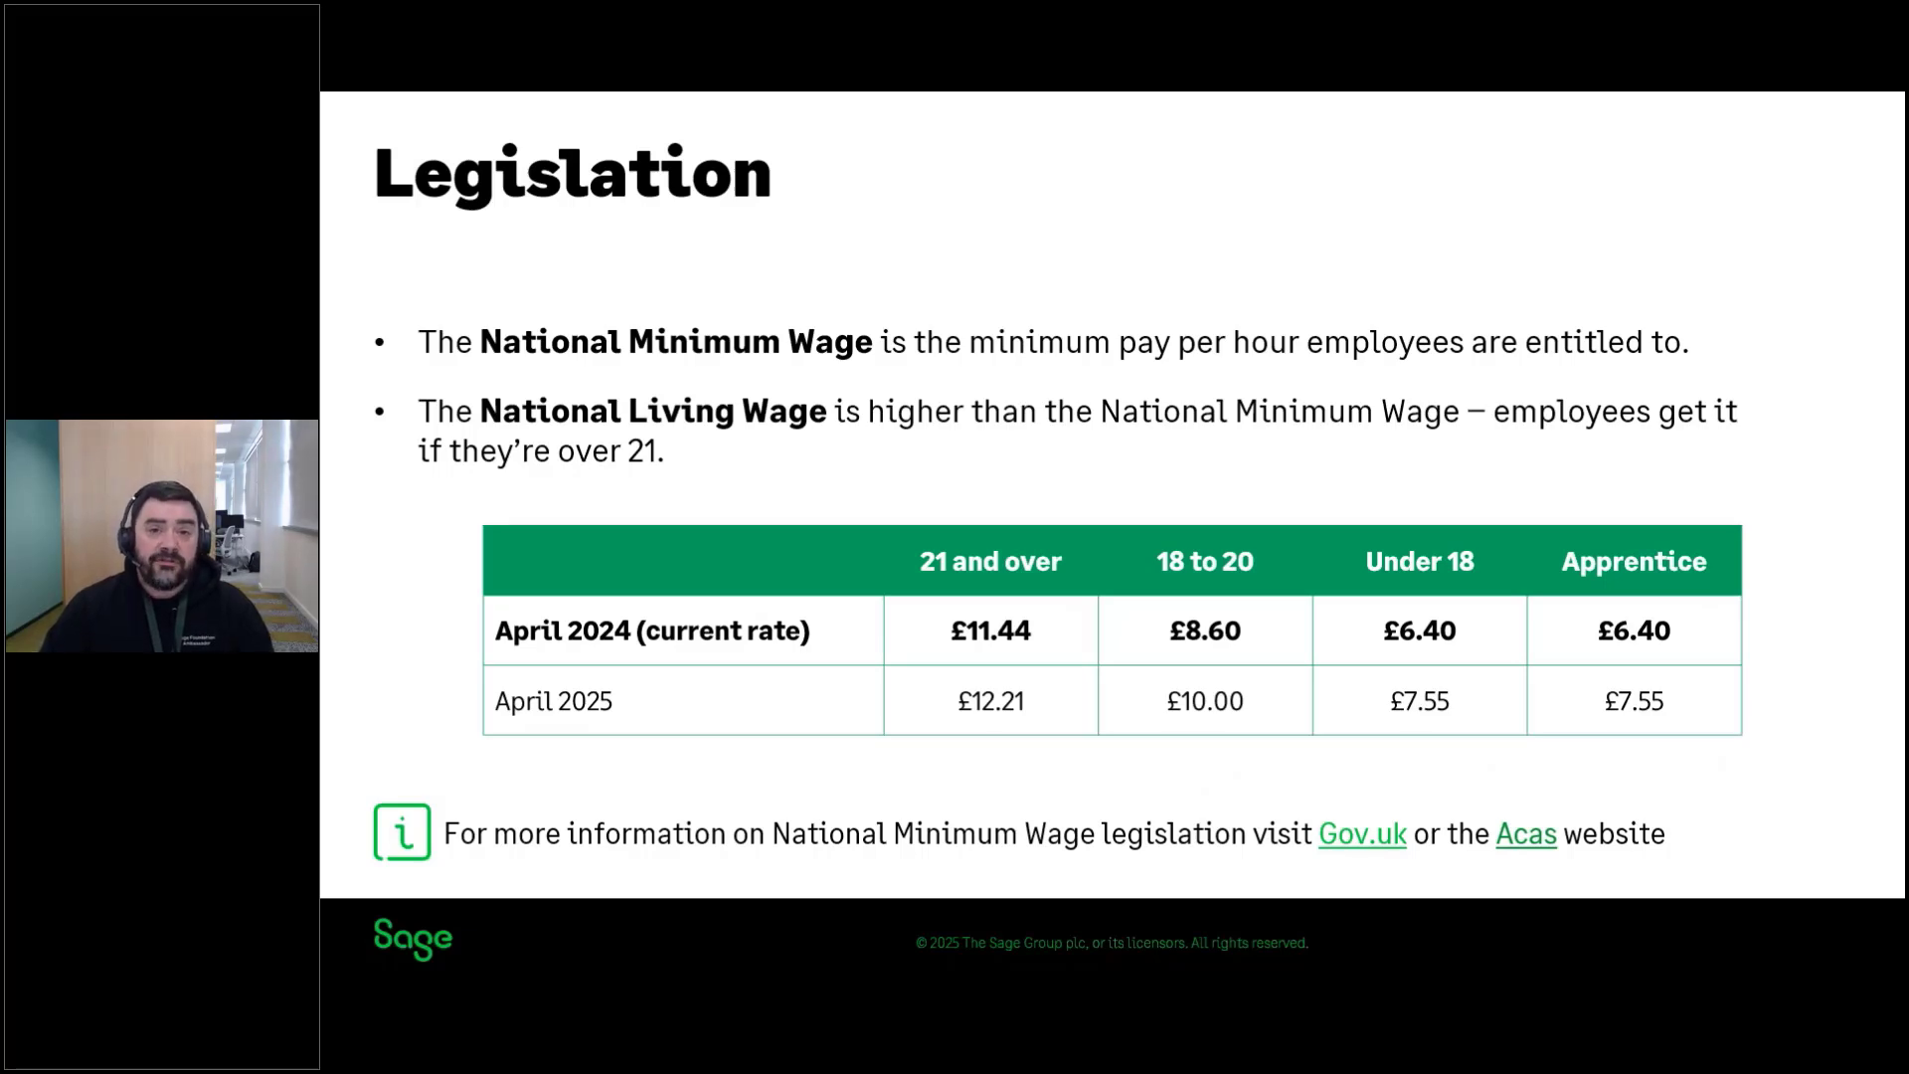
key(Right)
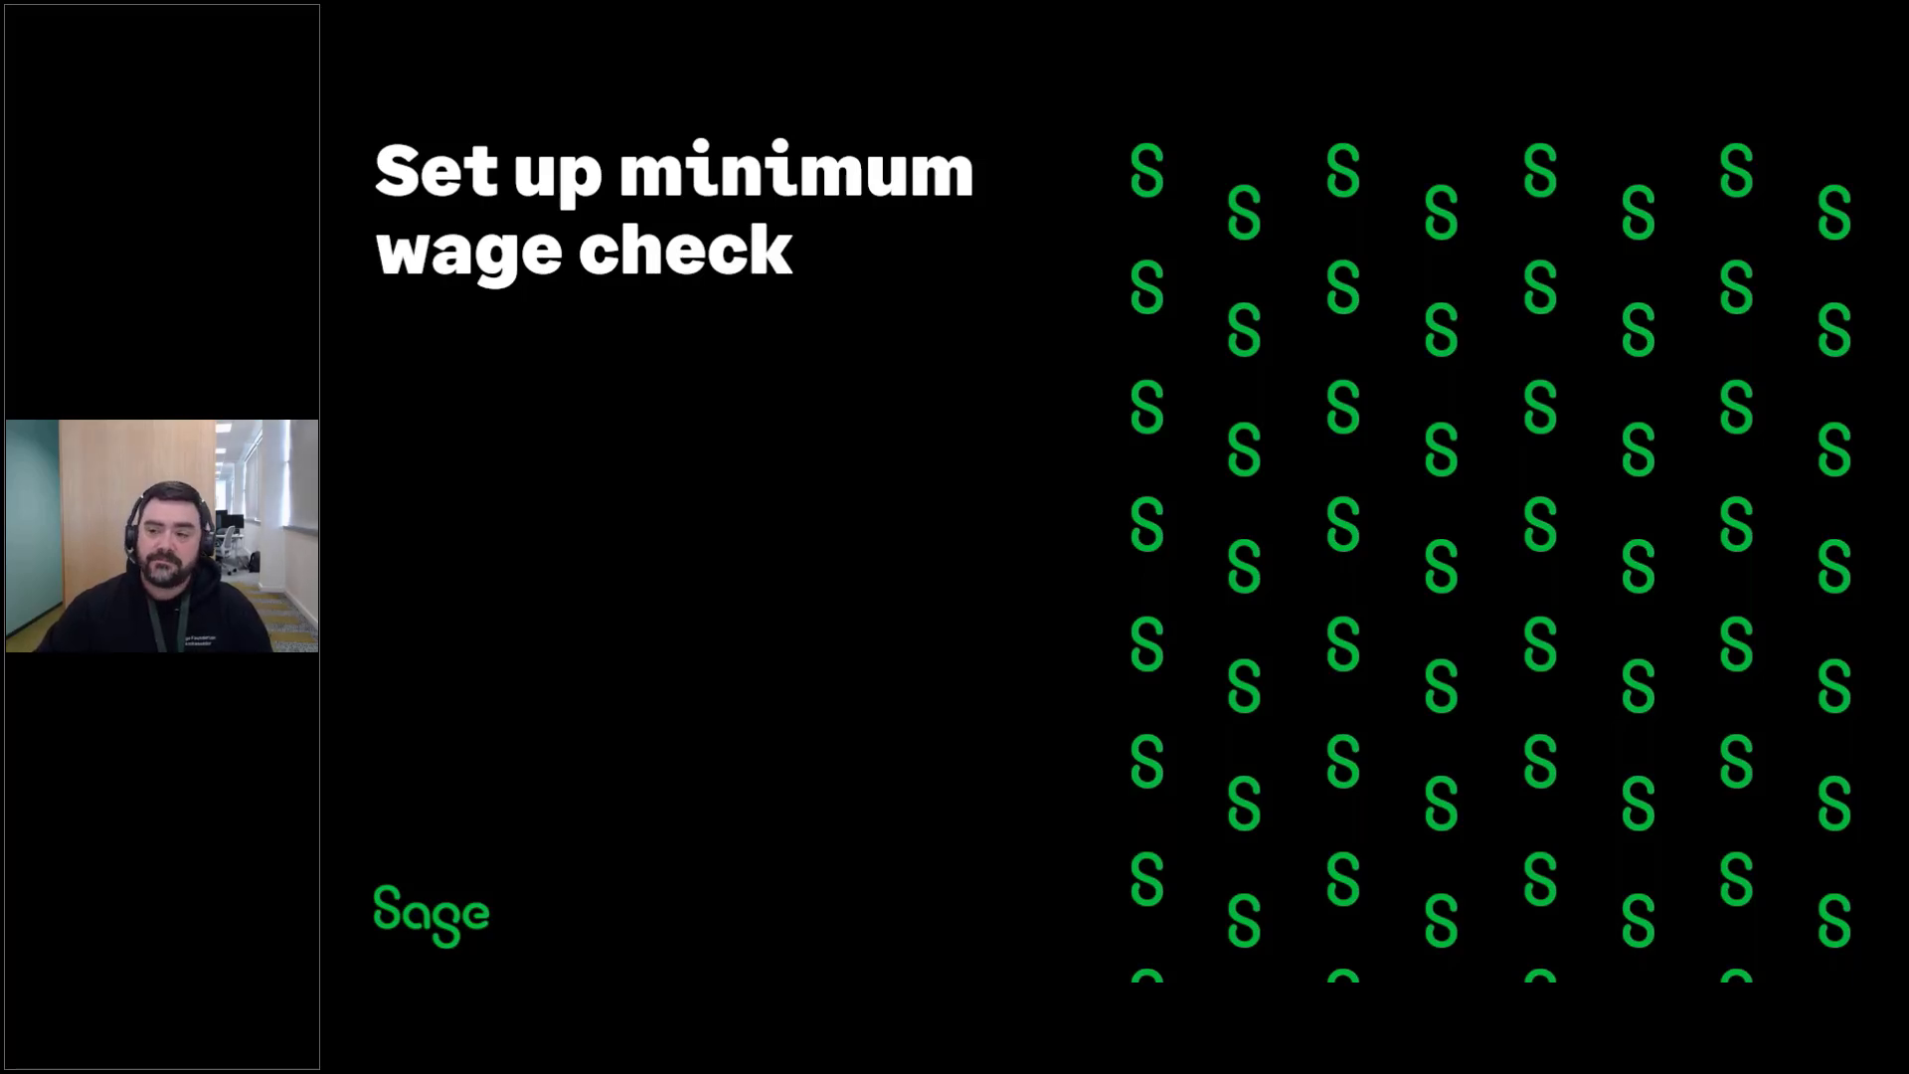
key(Right)
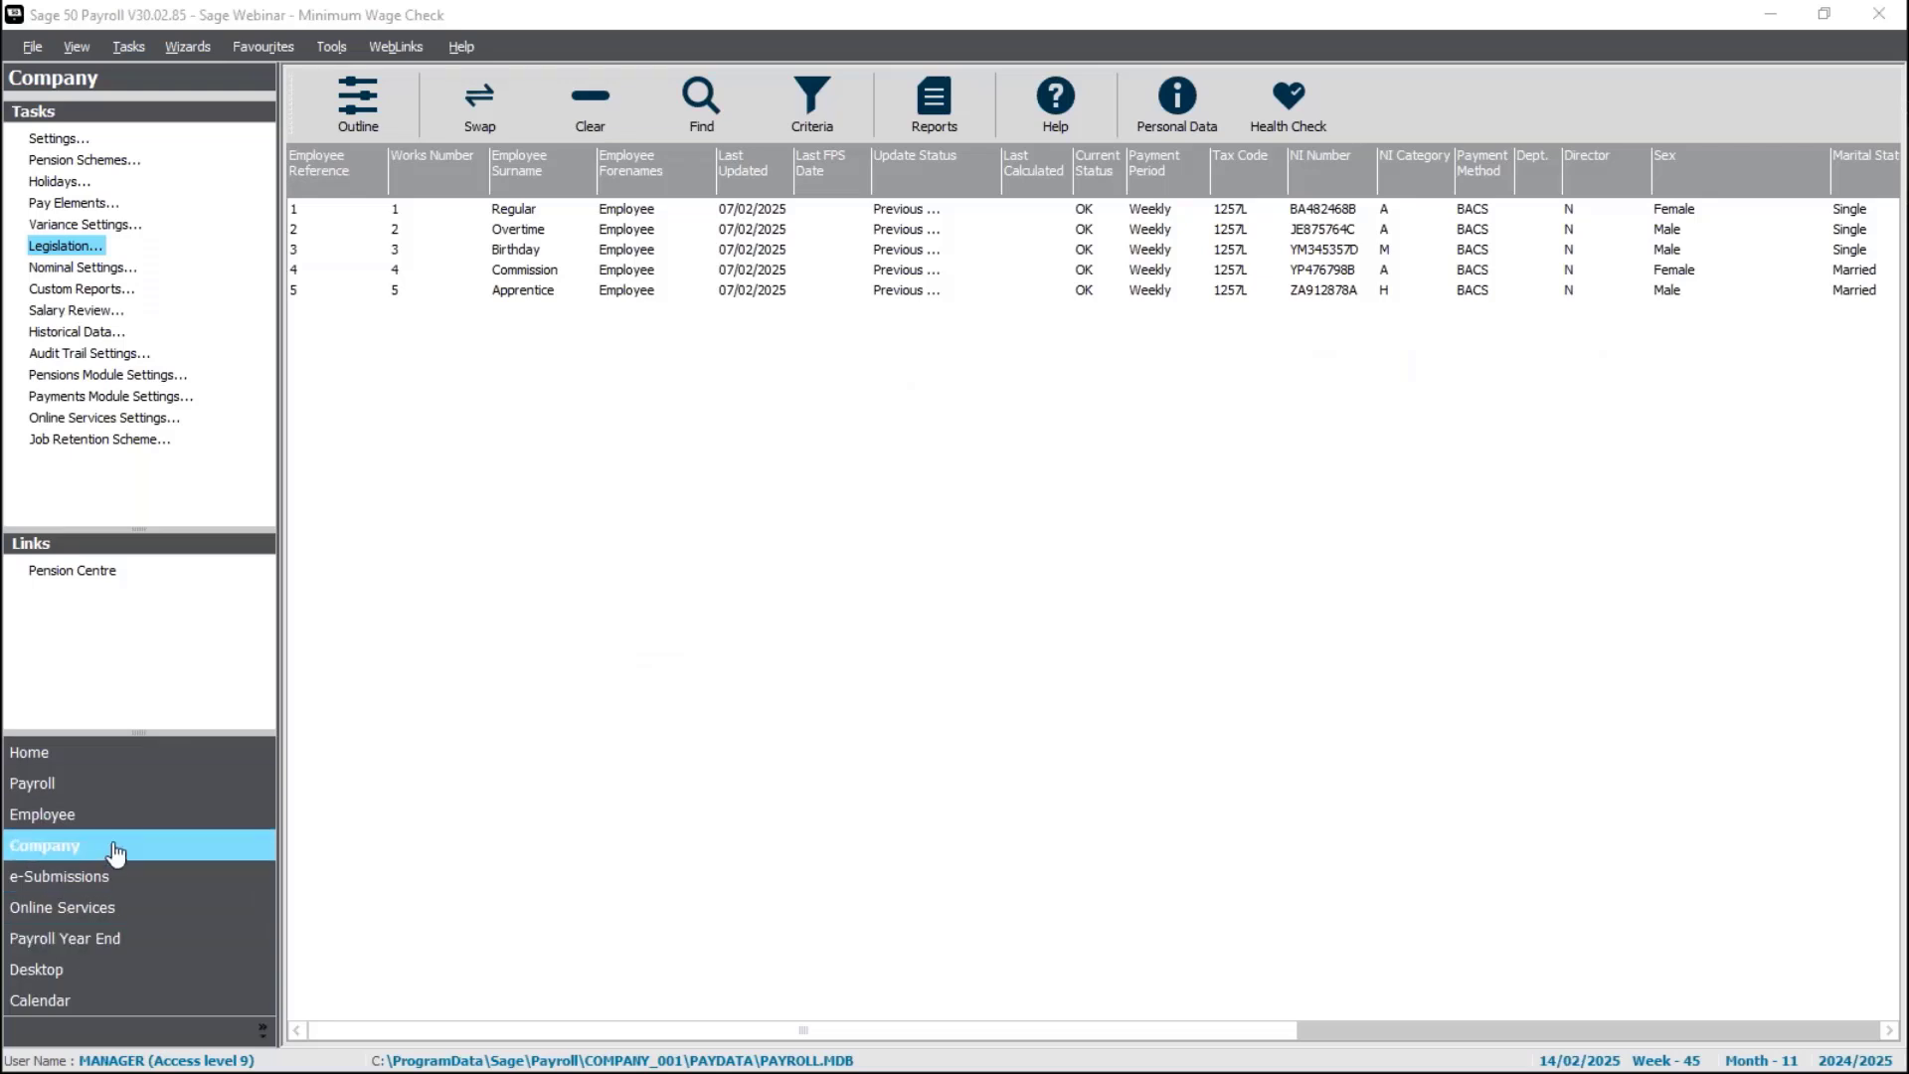
- Check the Minimum/Living Wage calculation options of the Basic and Overtime 1.5x payments in the company pay elements
click(91, 205)
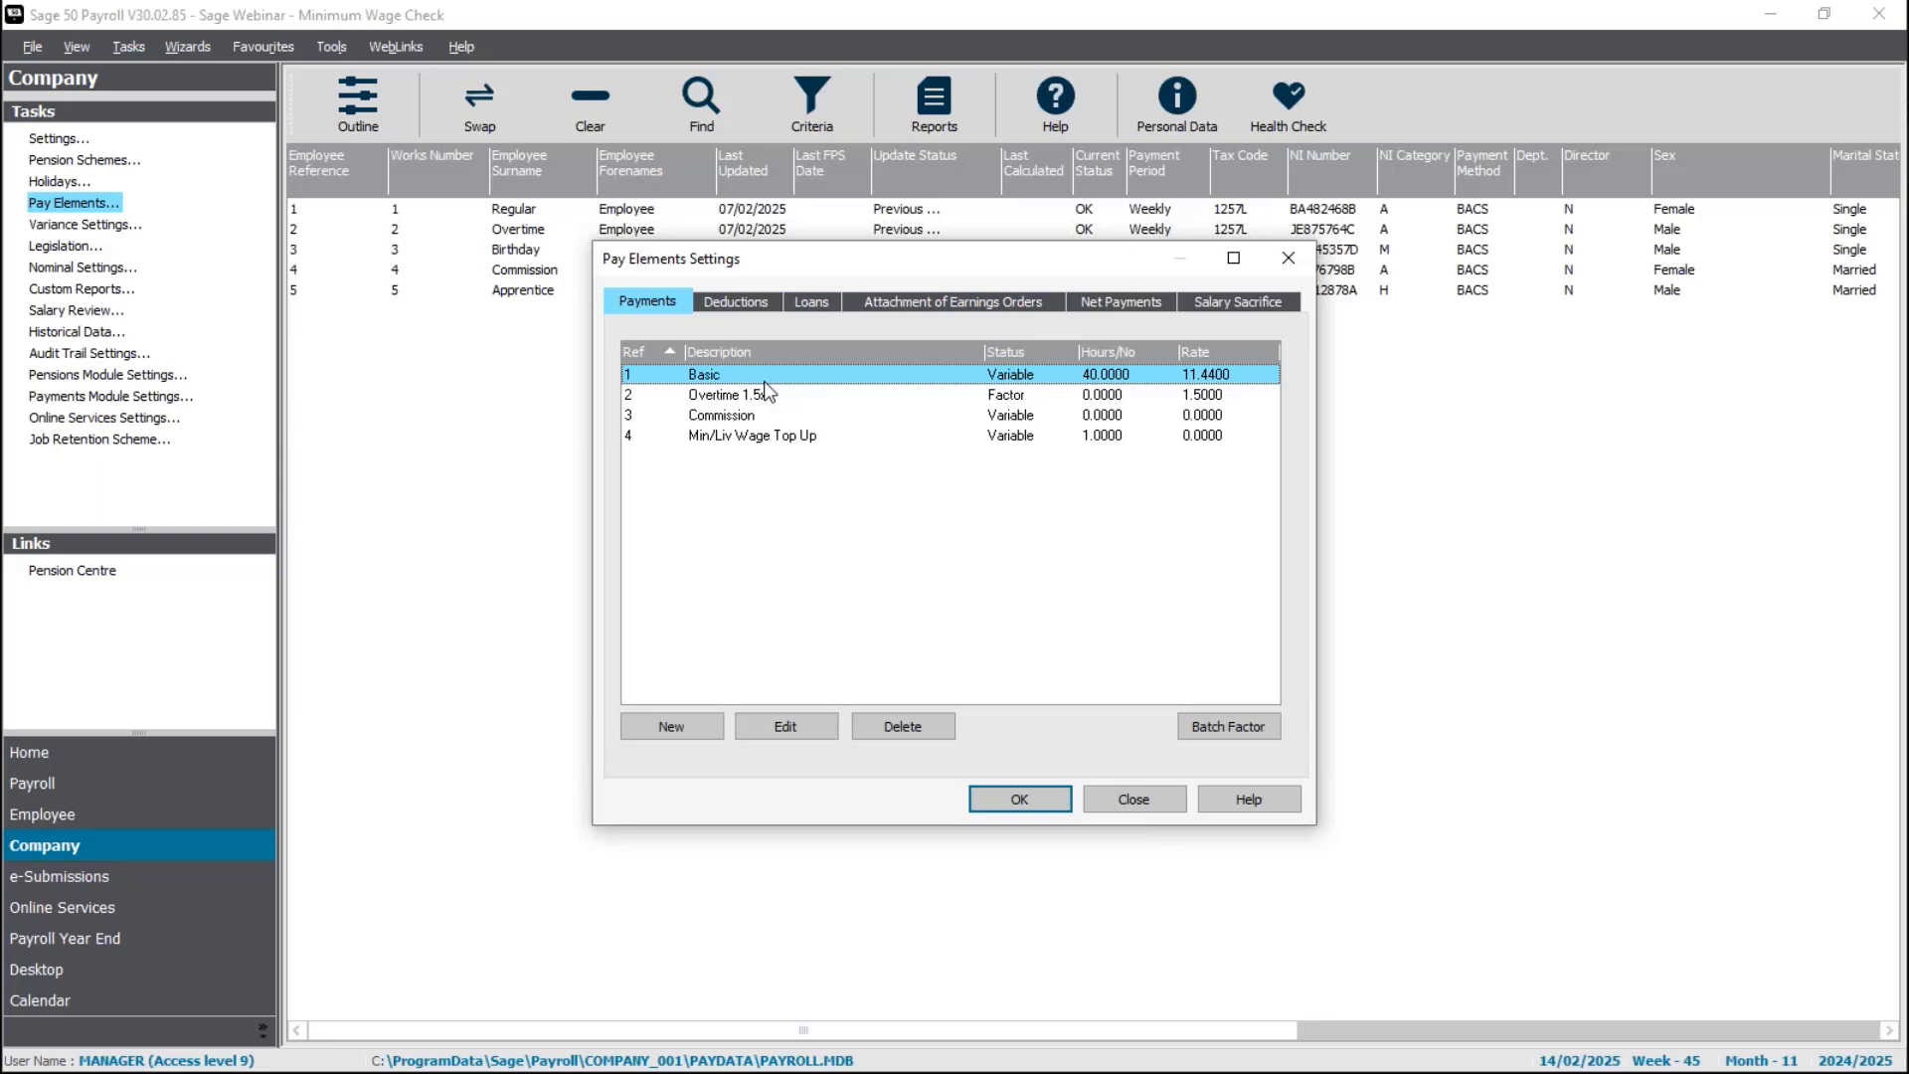
click(781, 727)
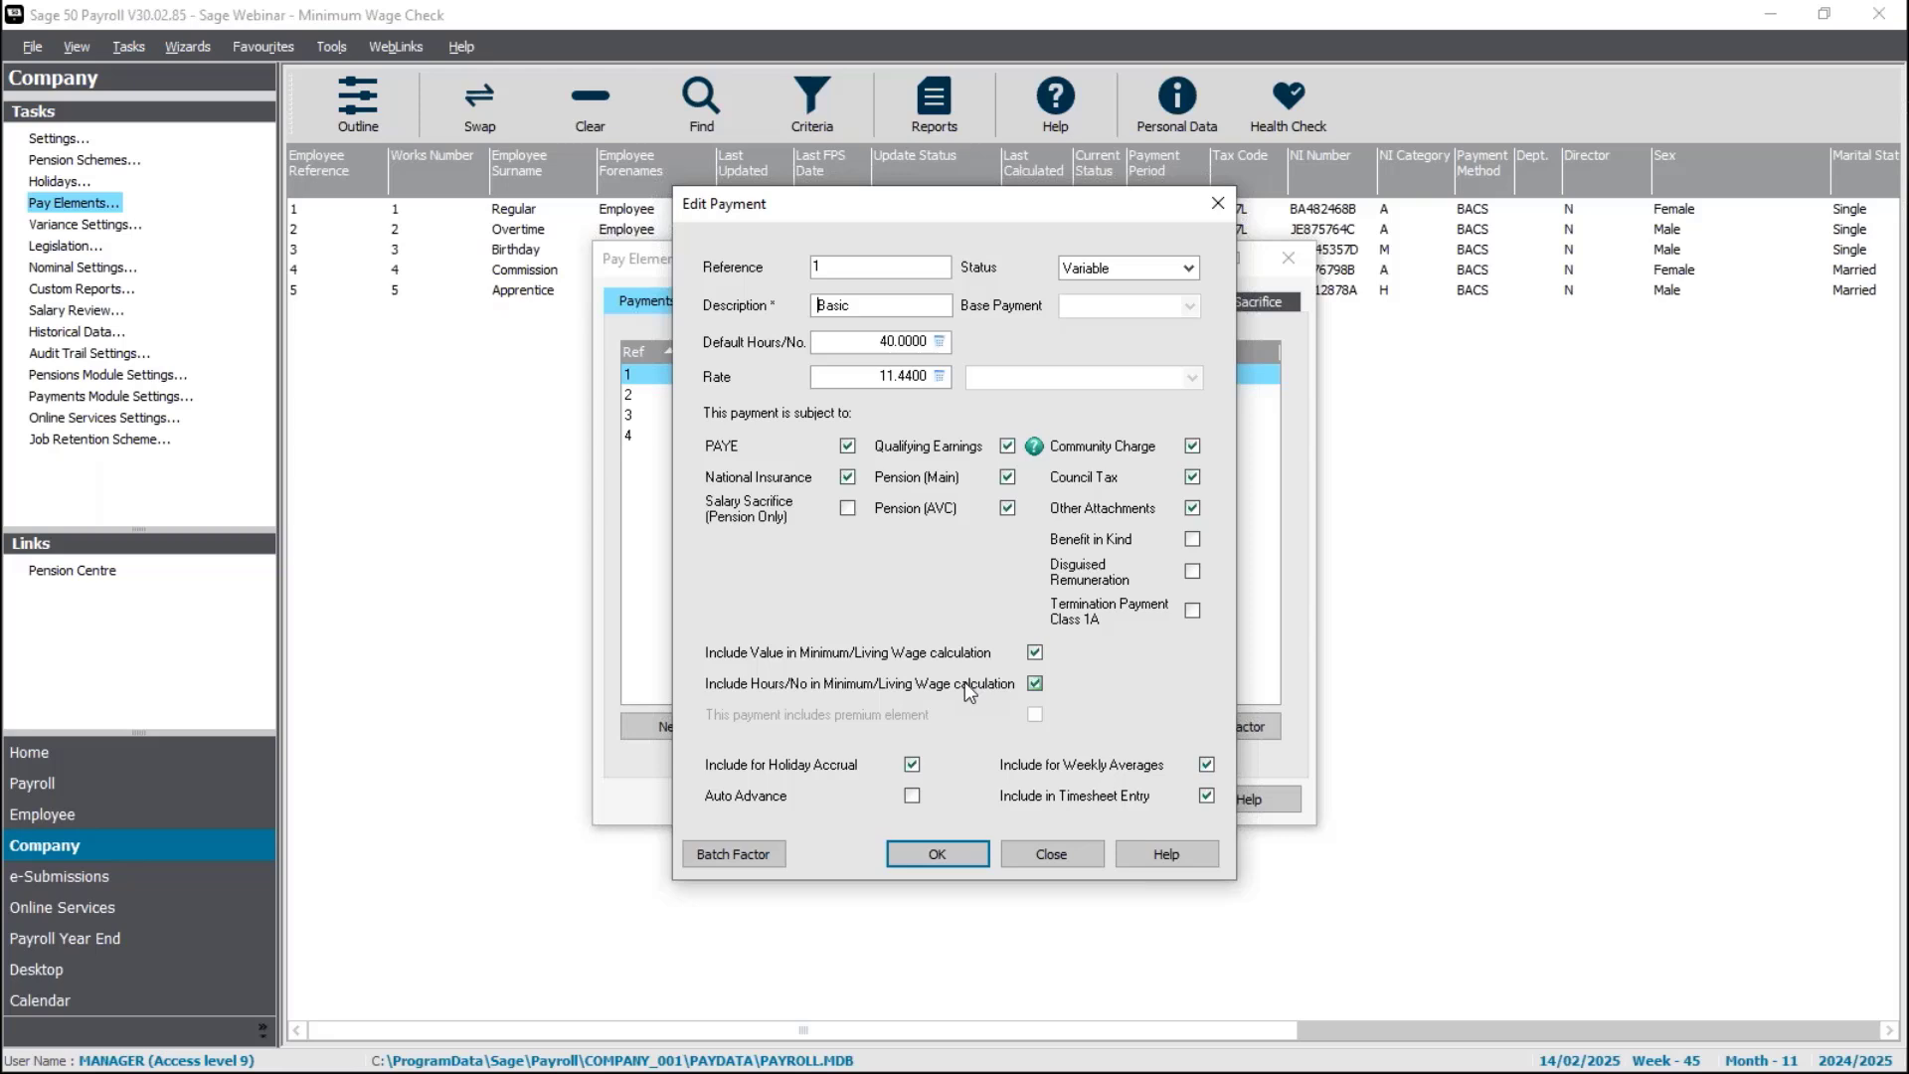
click(937, 854)
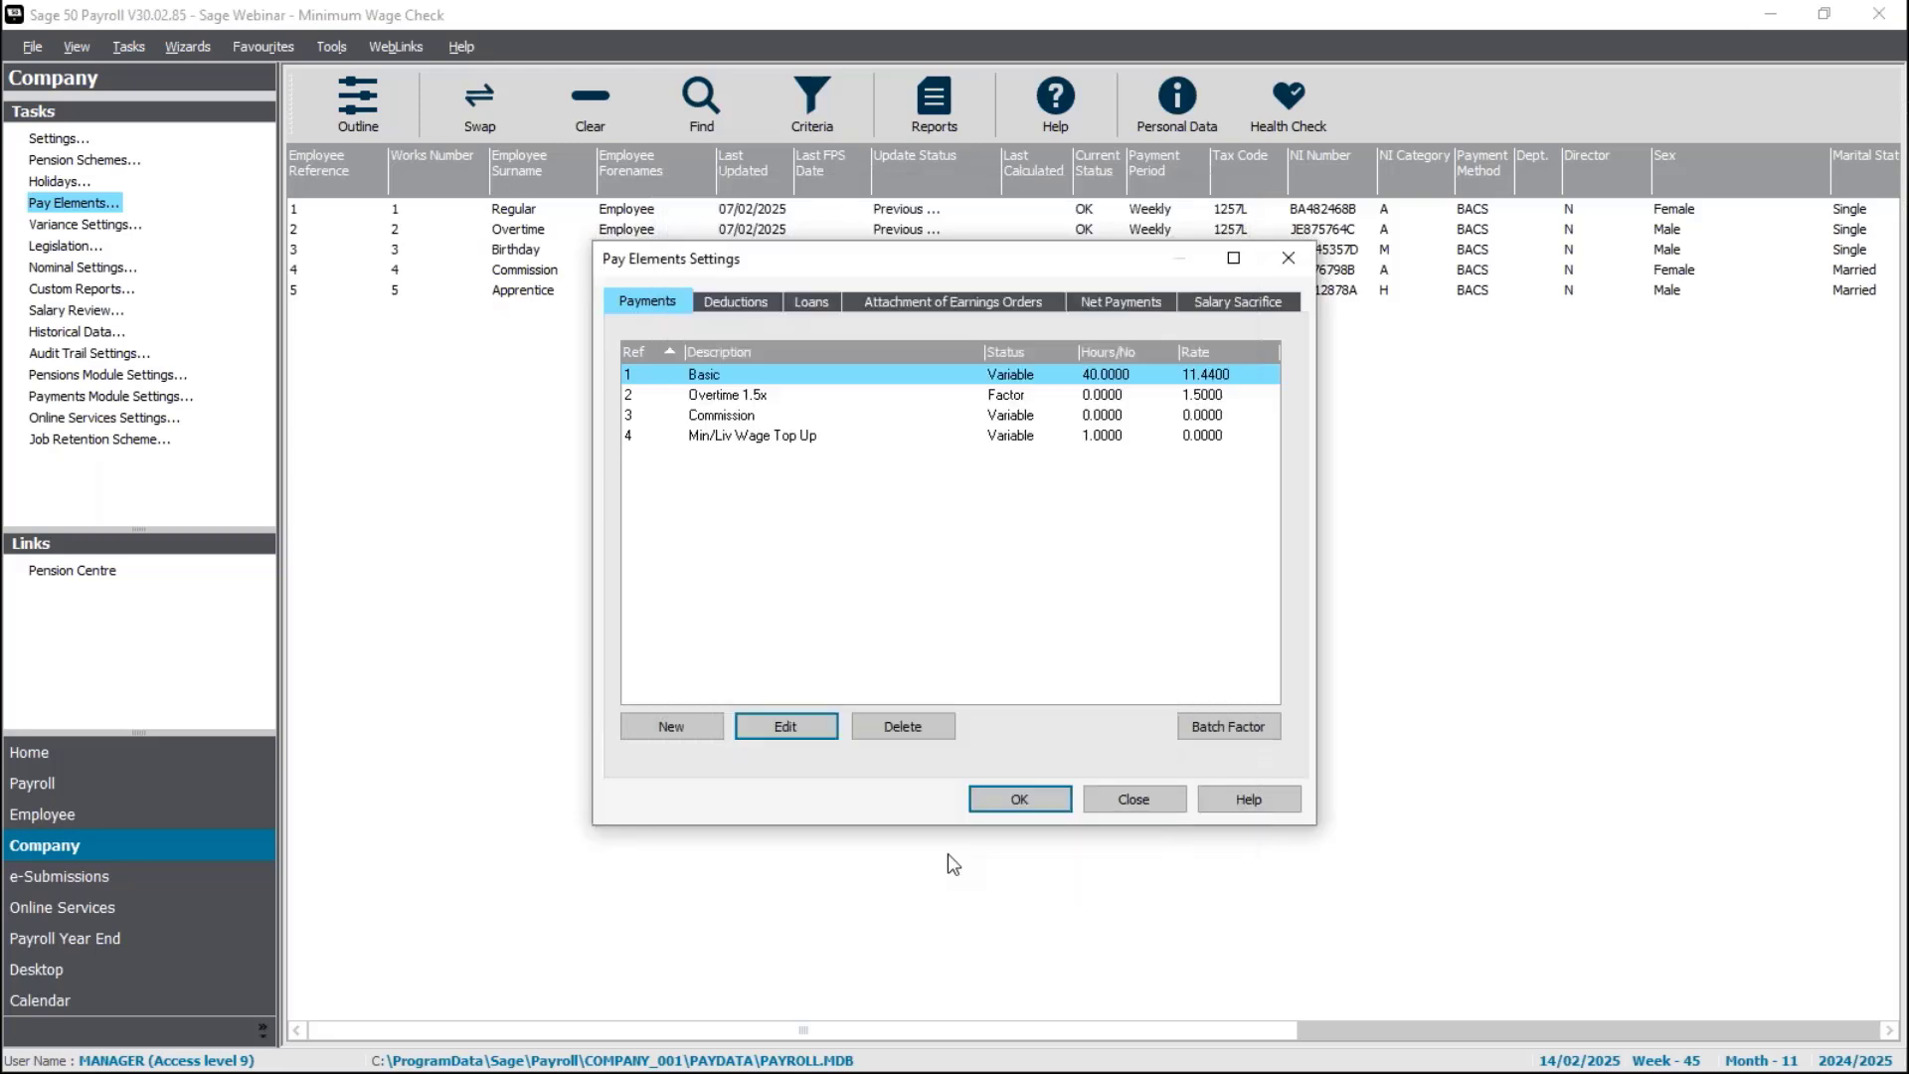
click(759, 397)
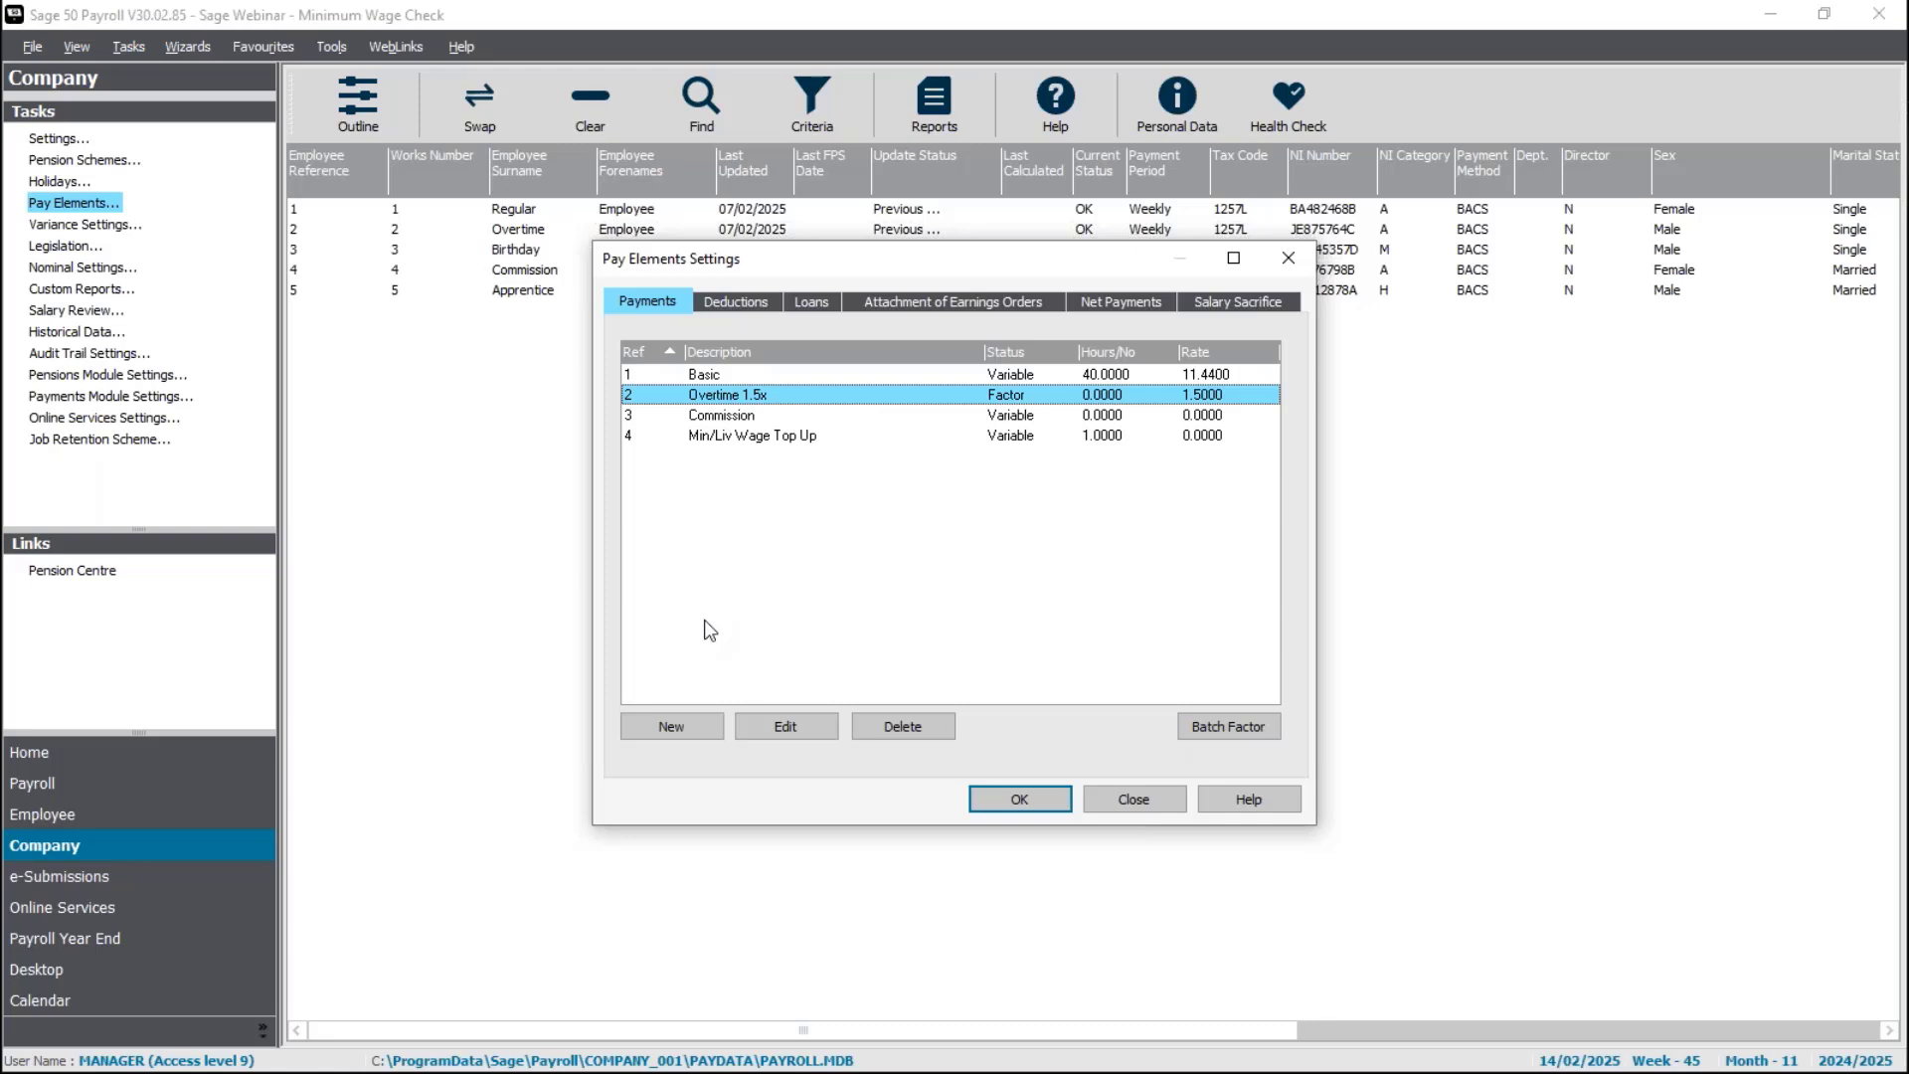
click(804, 734)
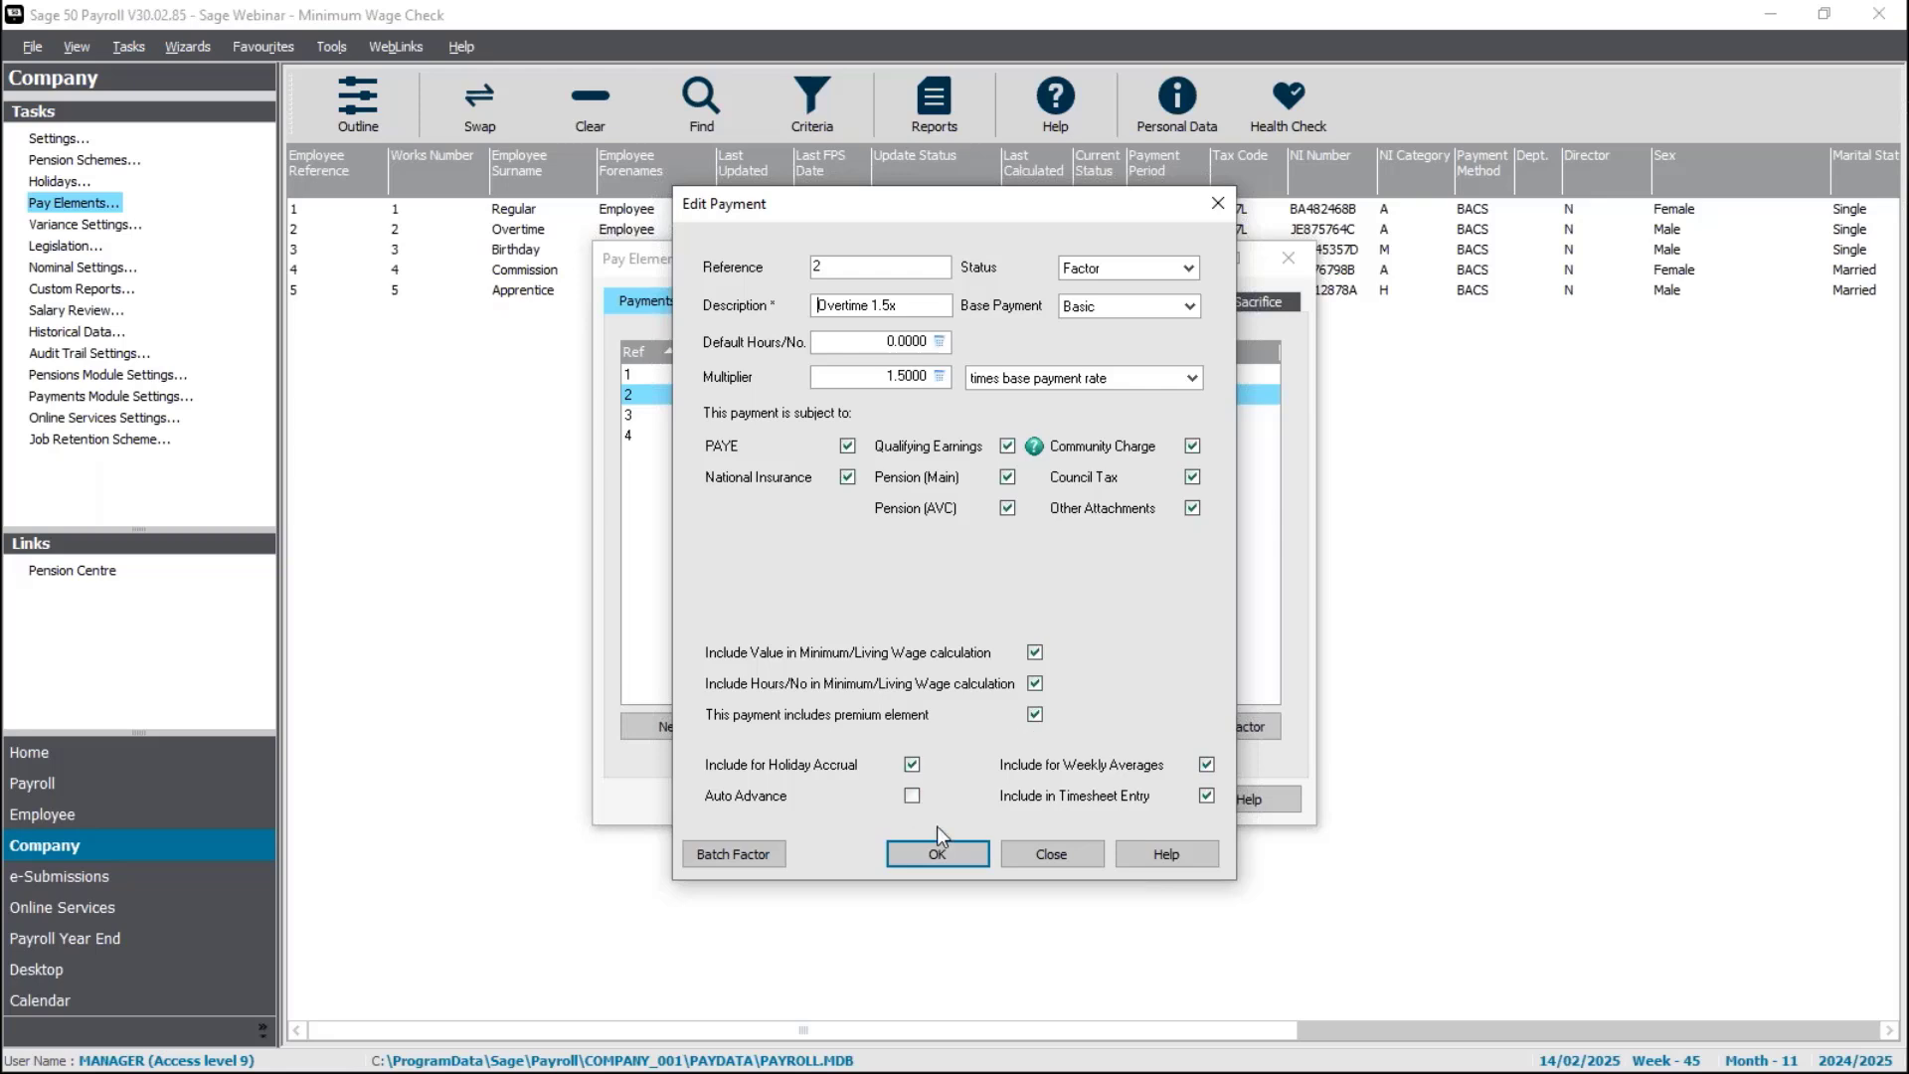
click(977, 857)
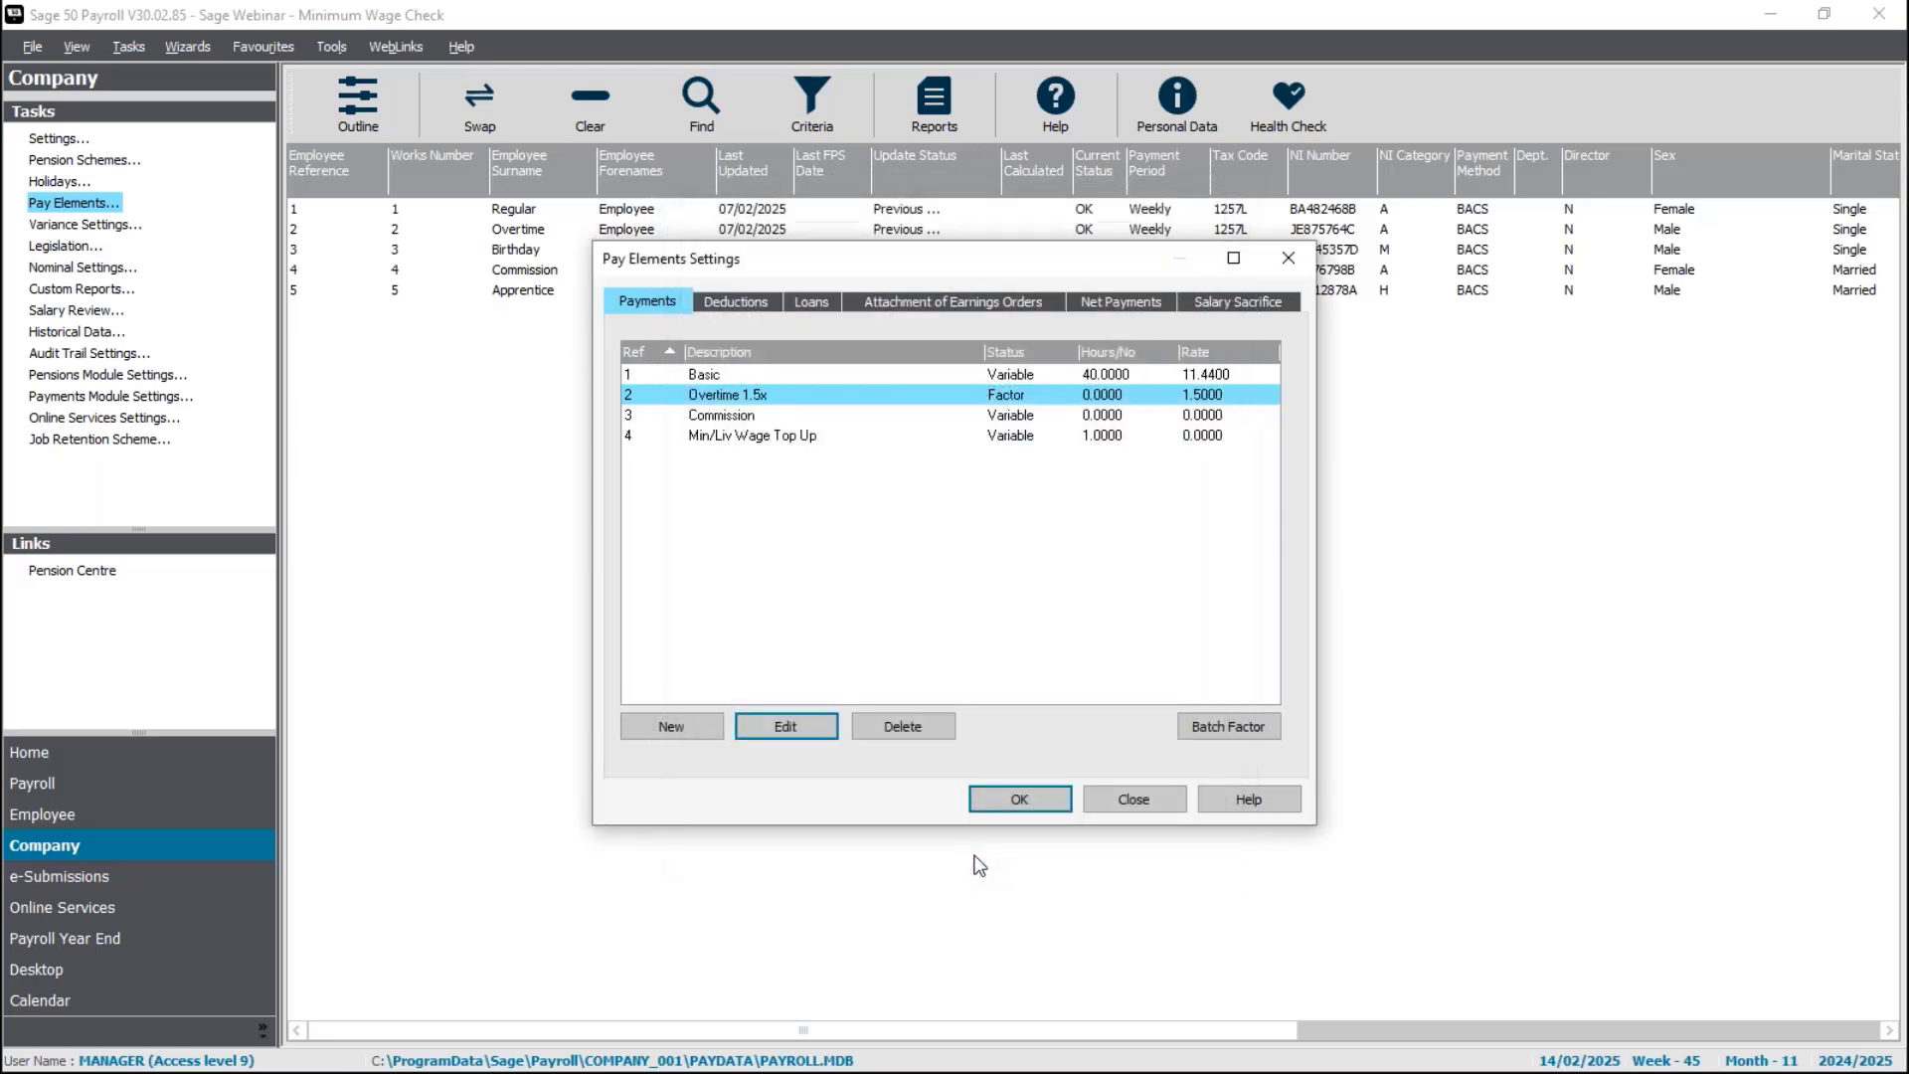
- Check the Minimum/Living Wage calculation options of the Commission and Min/Liv Wage Top Up payments and close the pay element settings
click(710, 416)
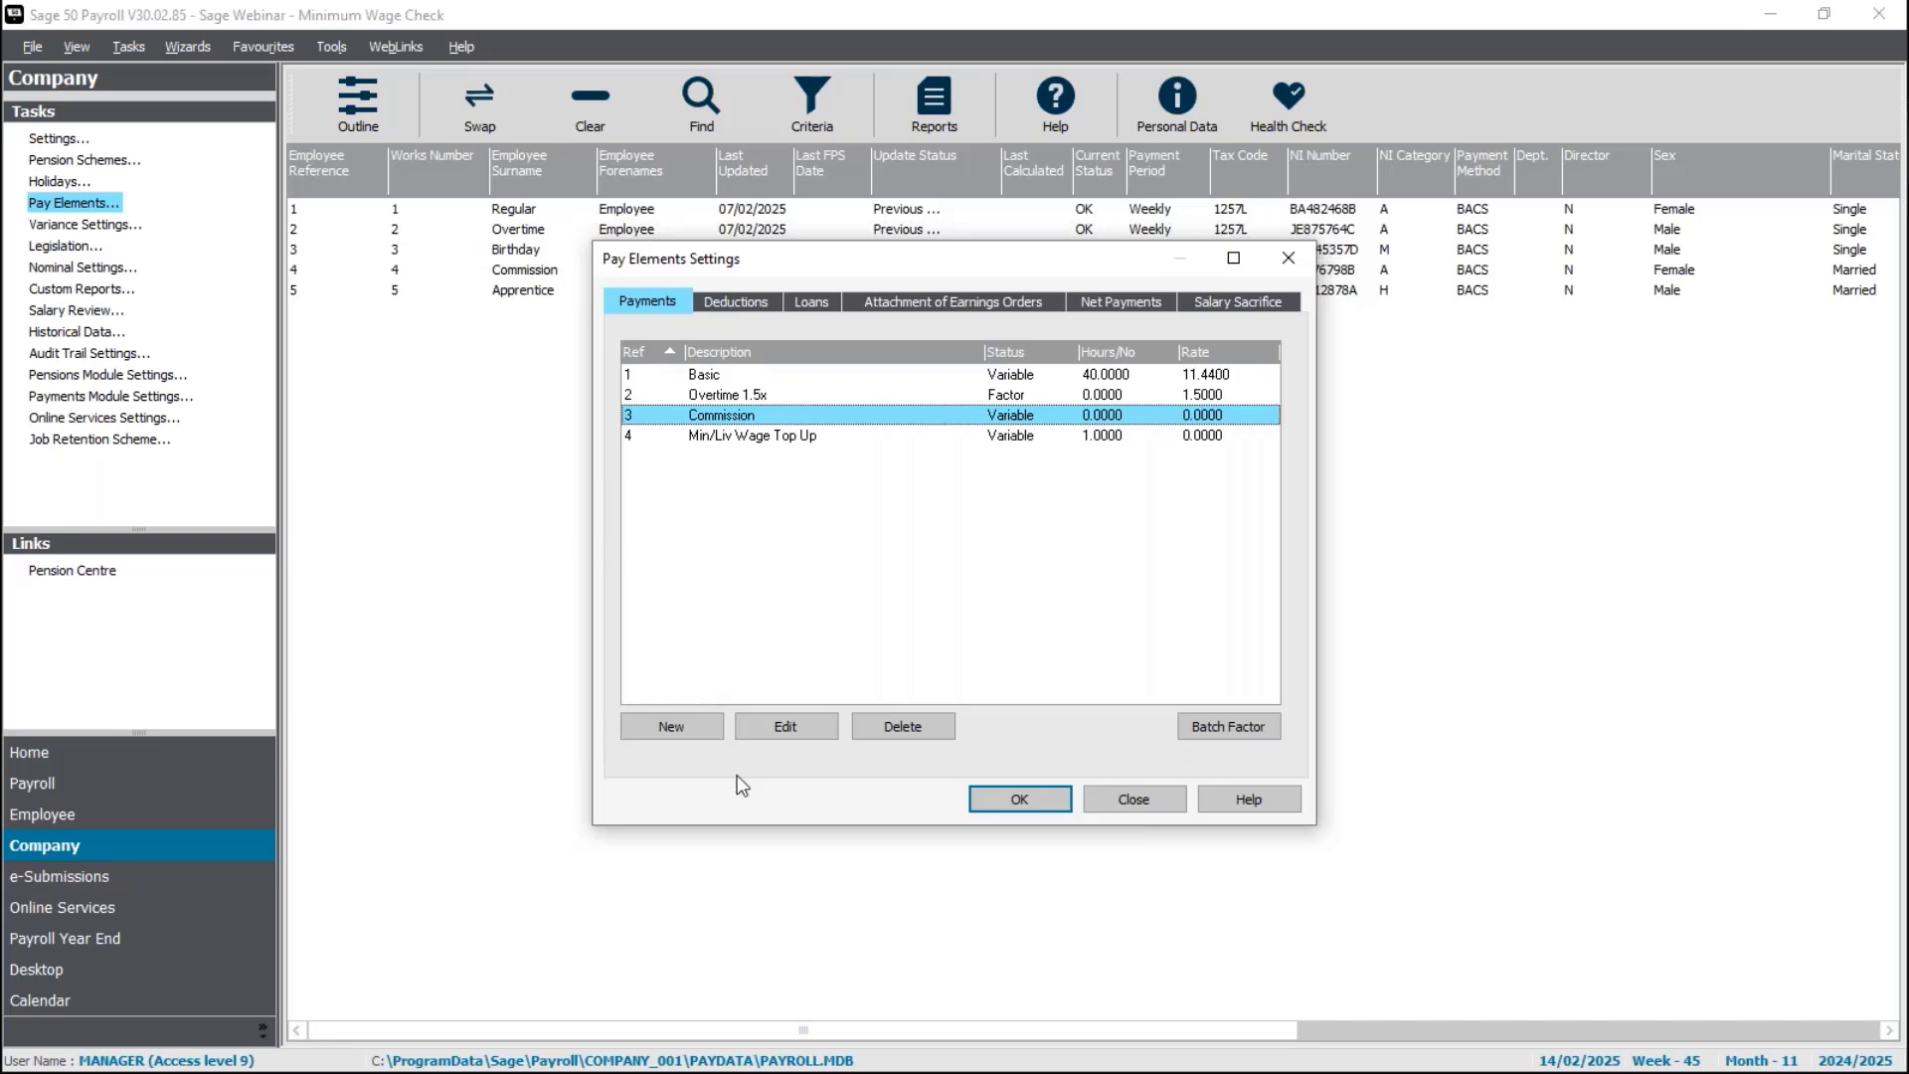
click(768, 737)
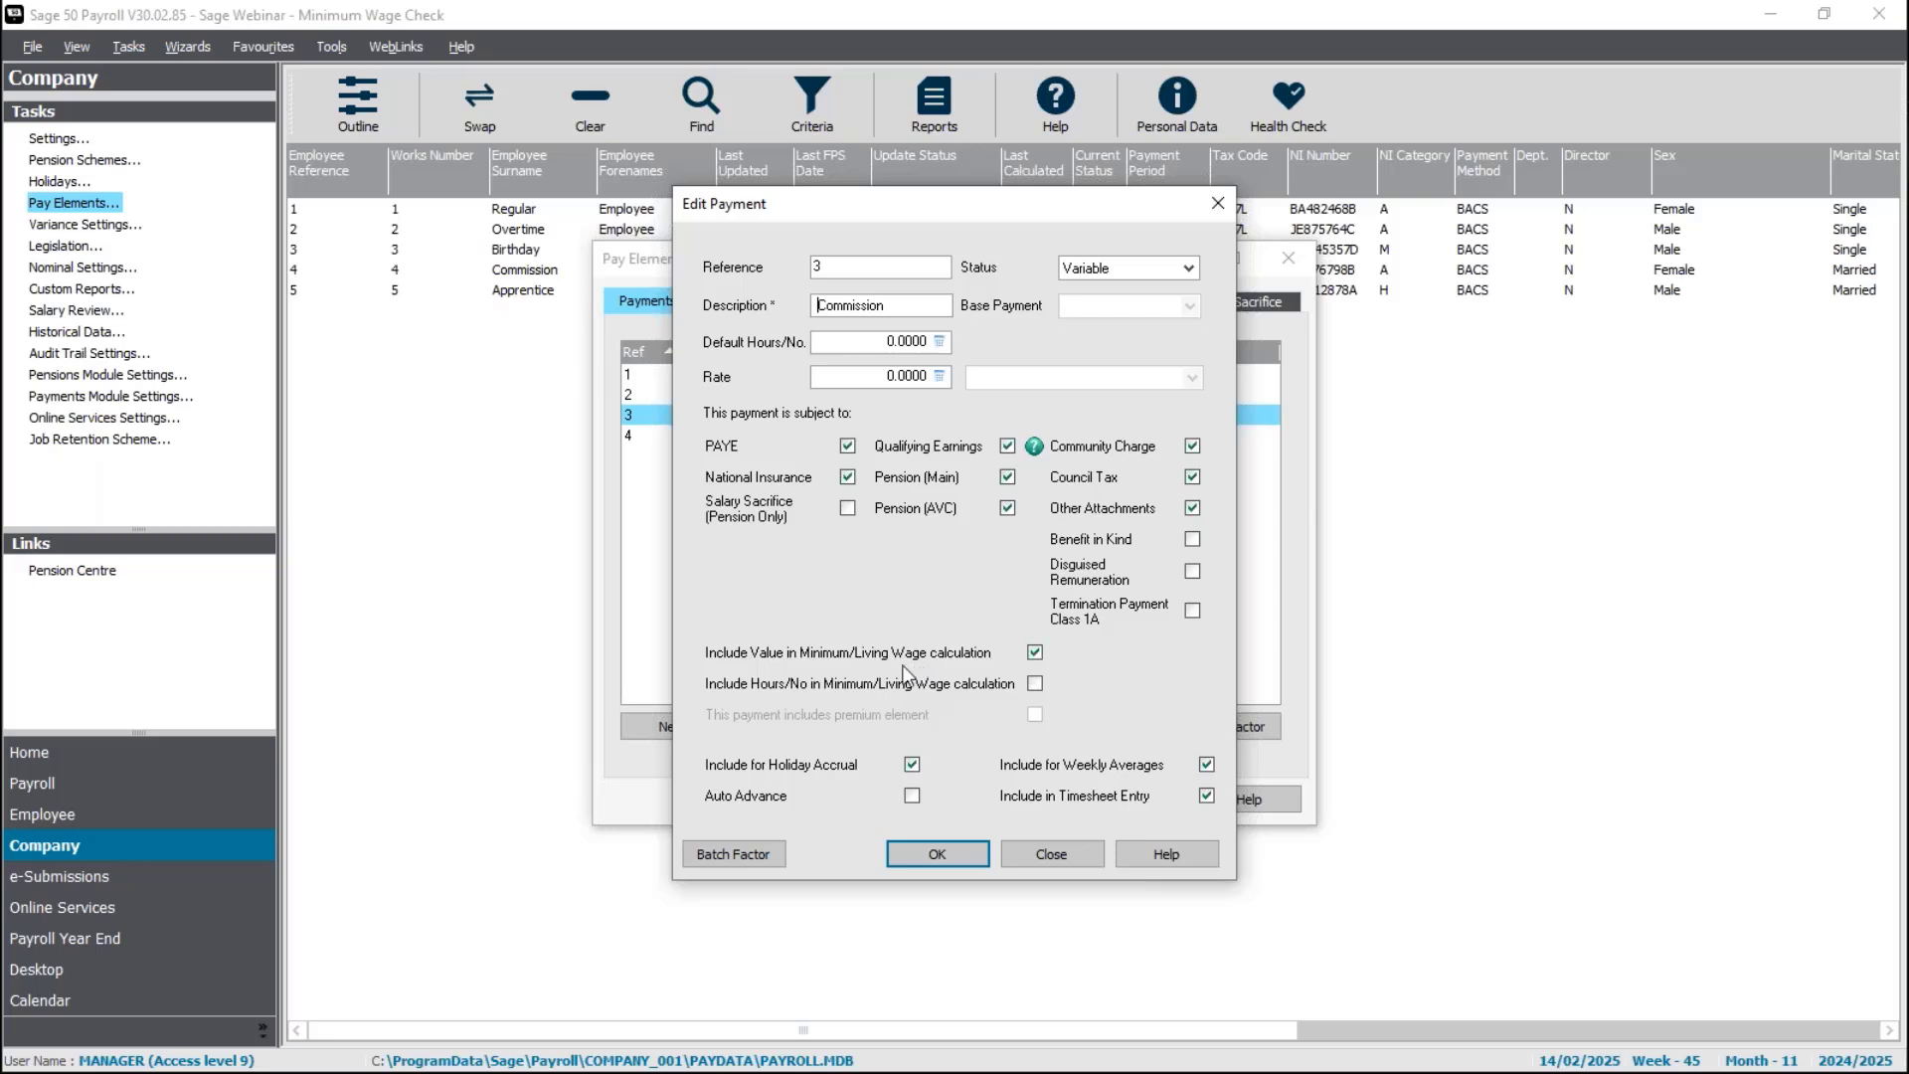
click(957, 857)
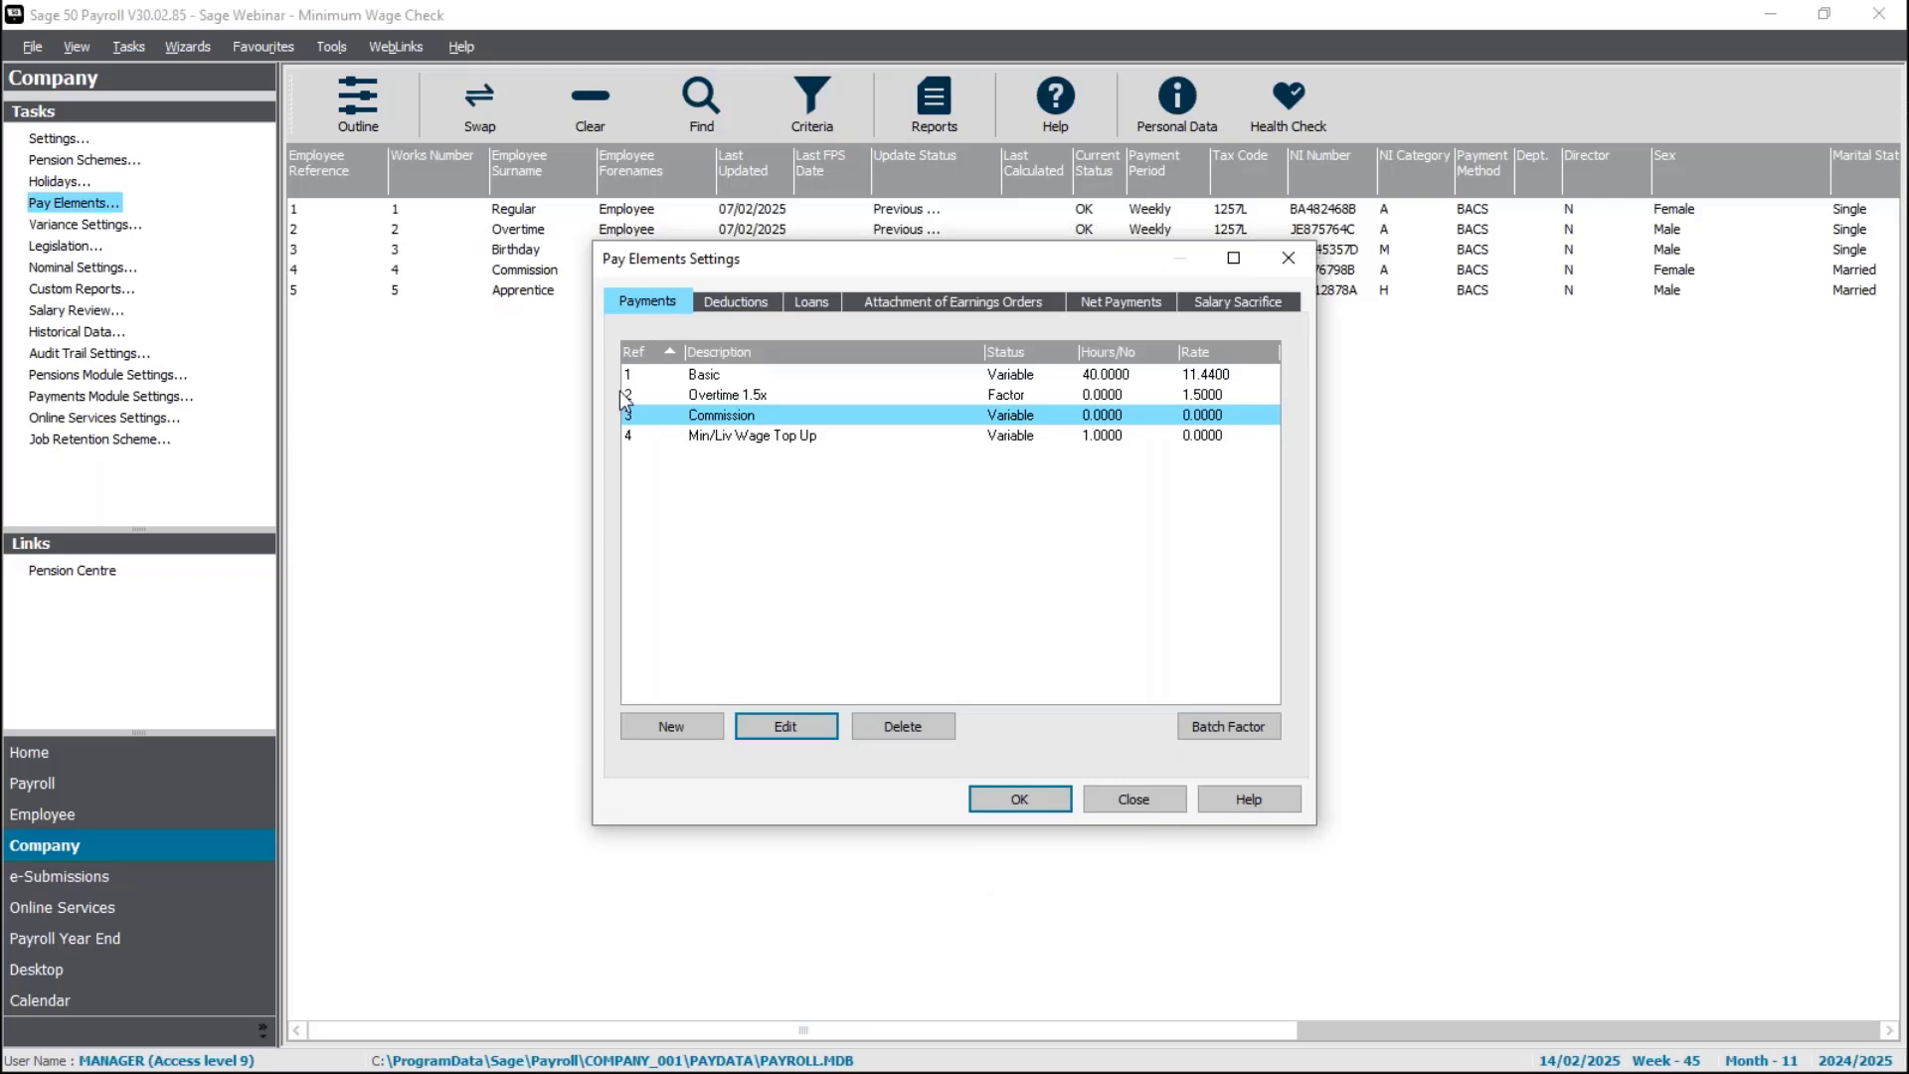
click(762, 439)
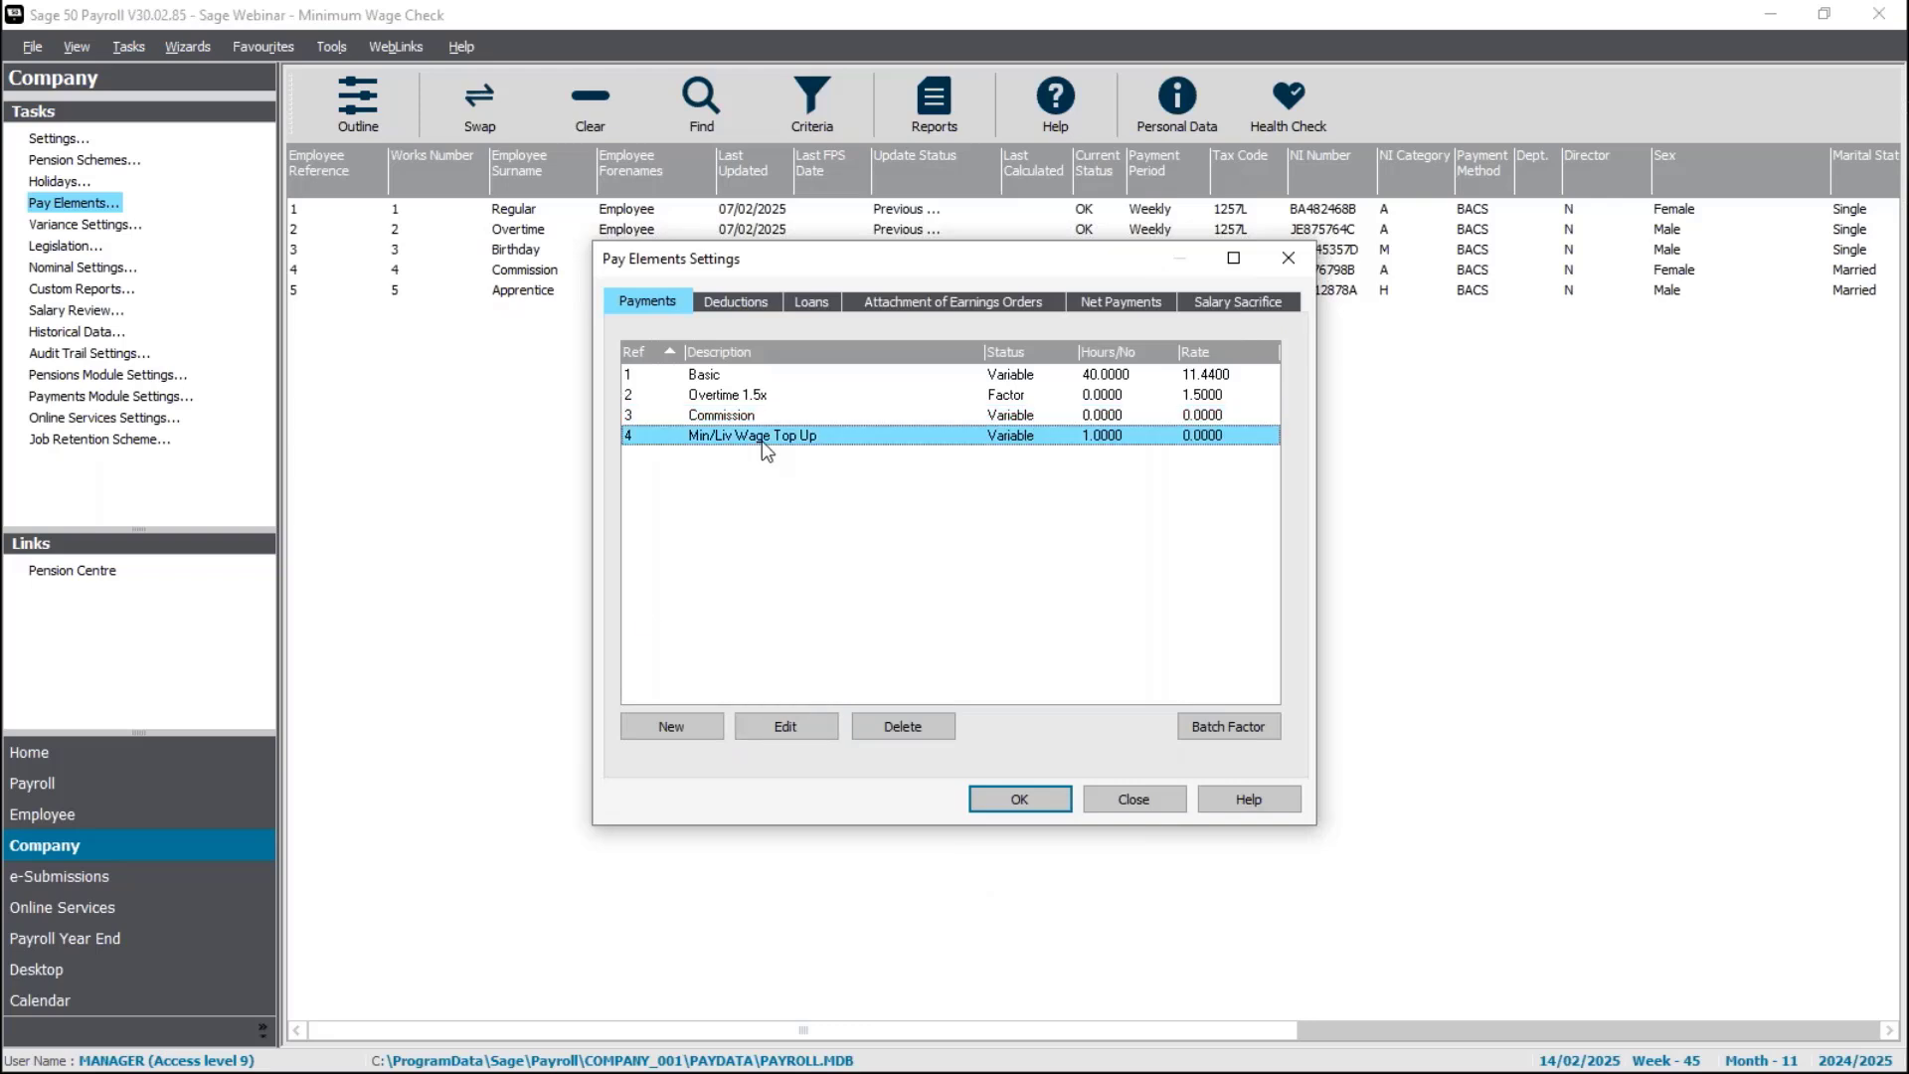
click(768, 727)
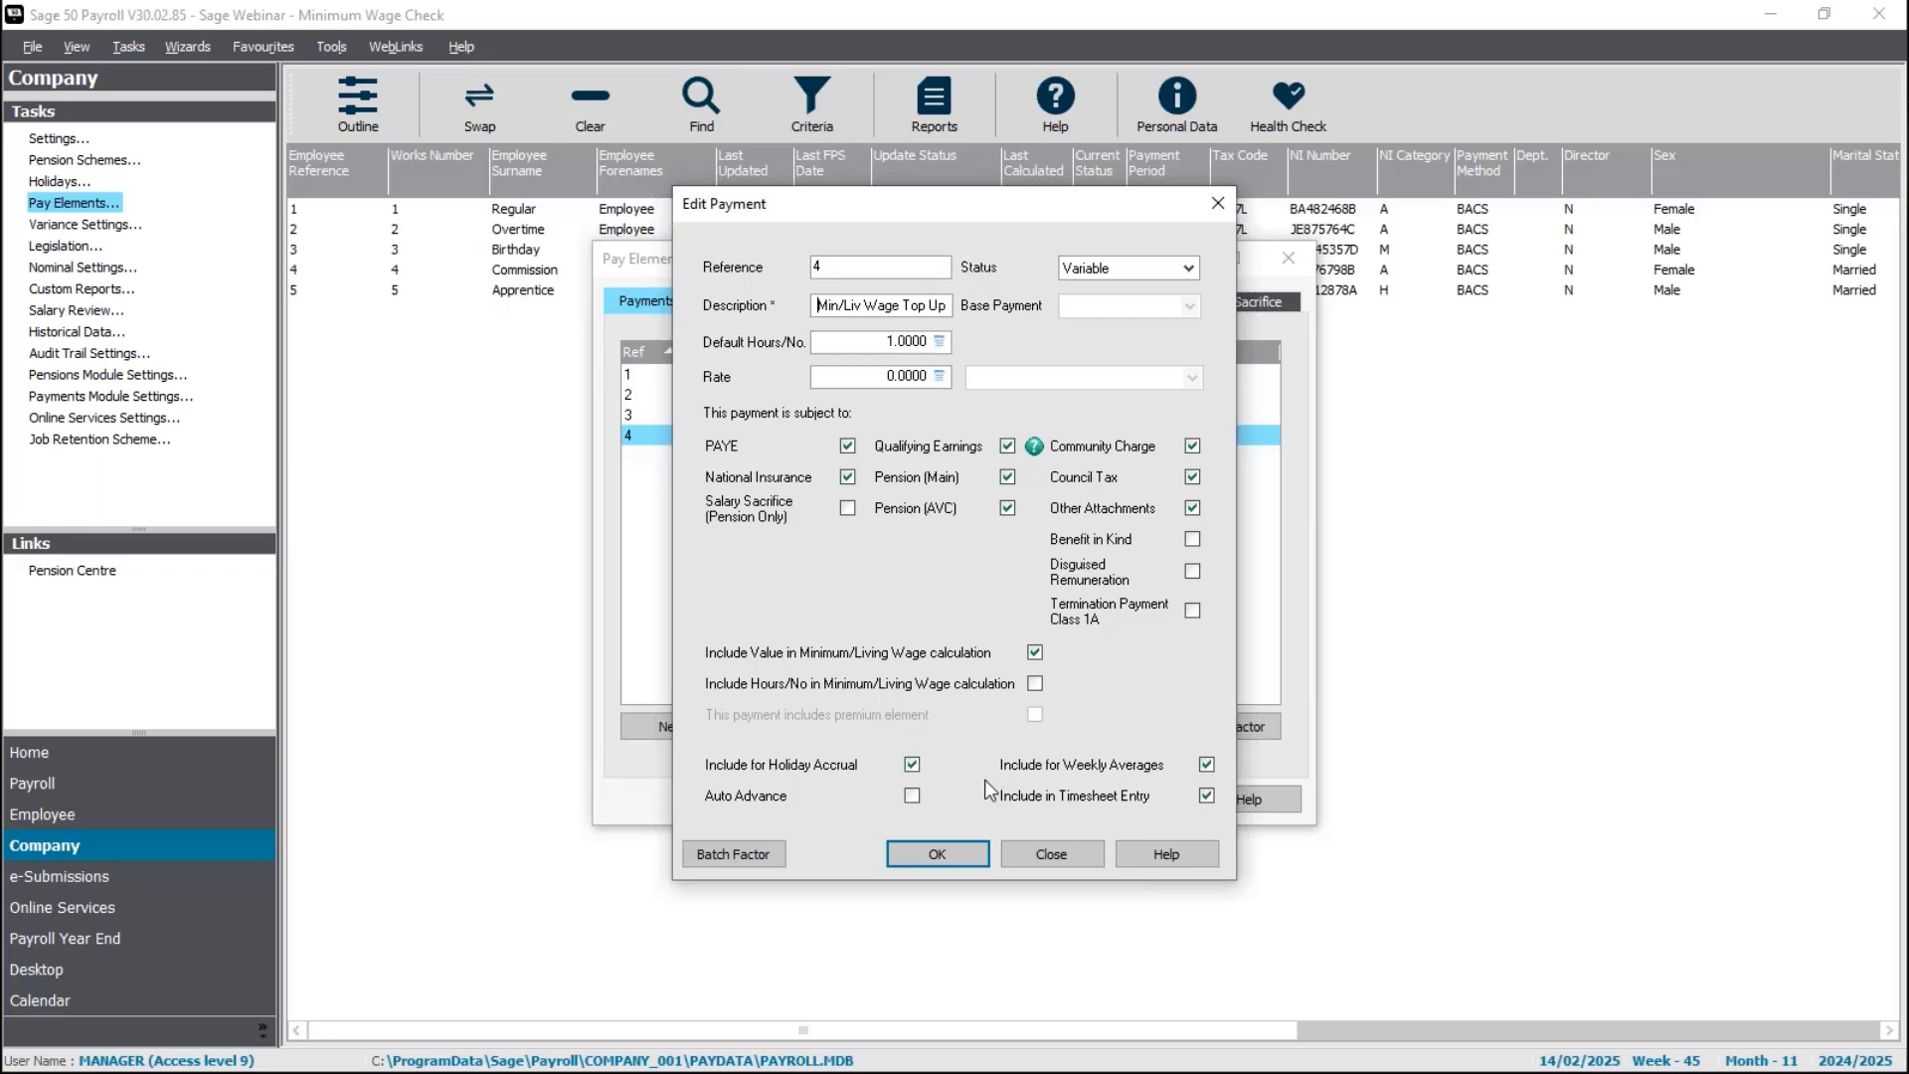
click(937, 856)
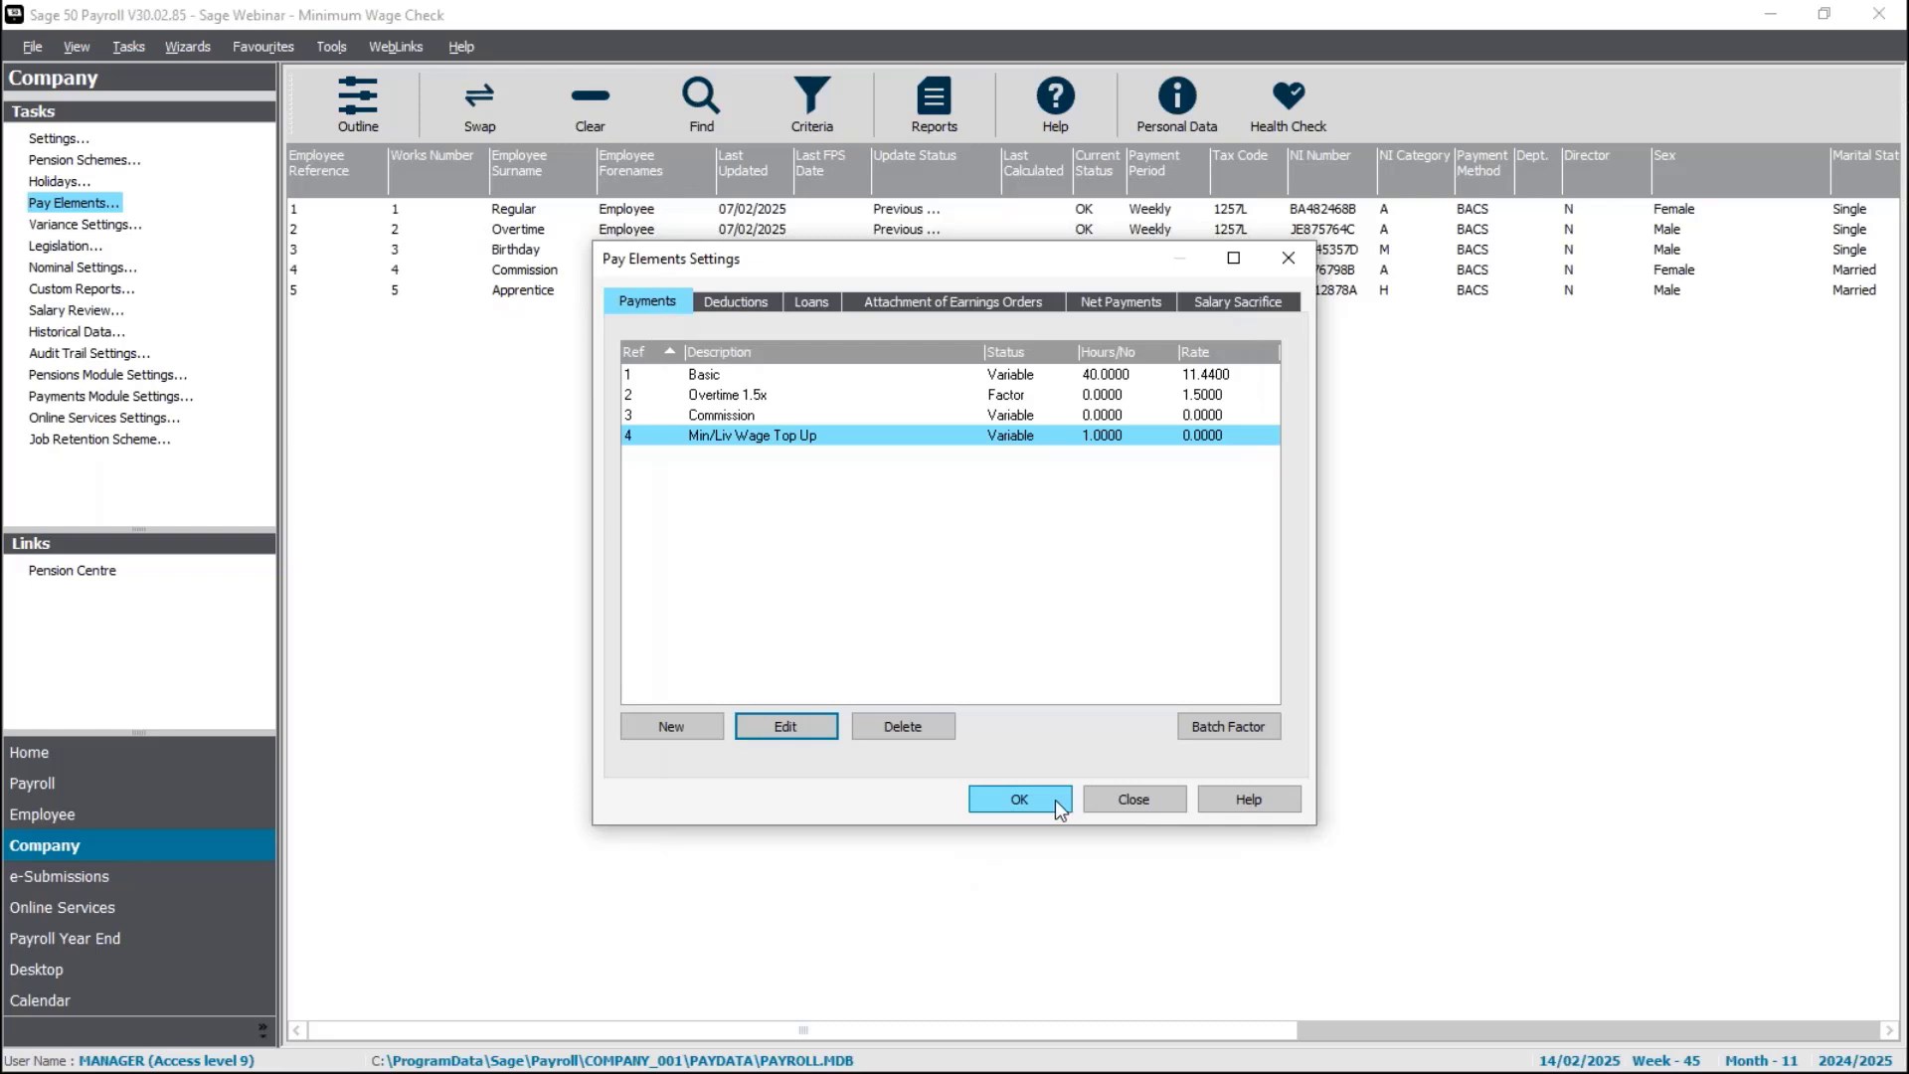
click(1054, 799)
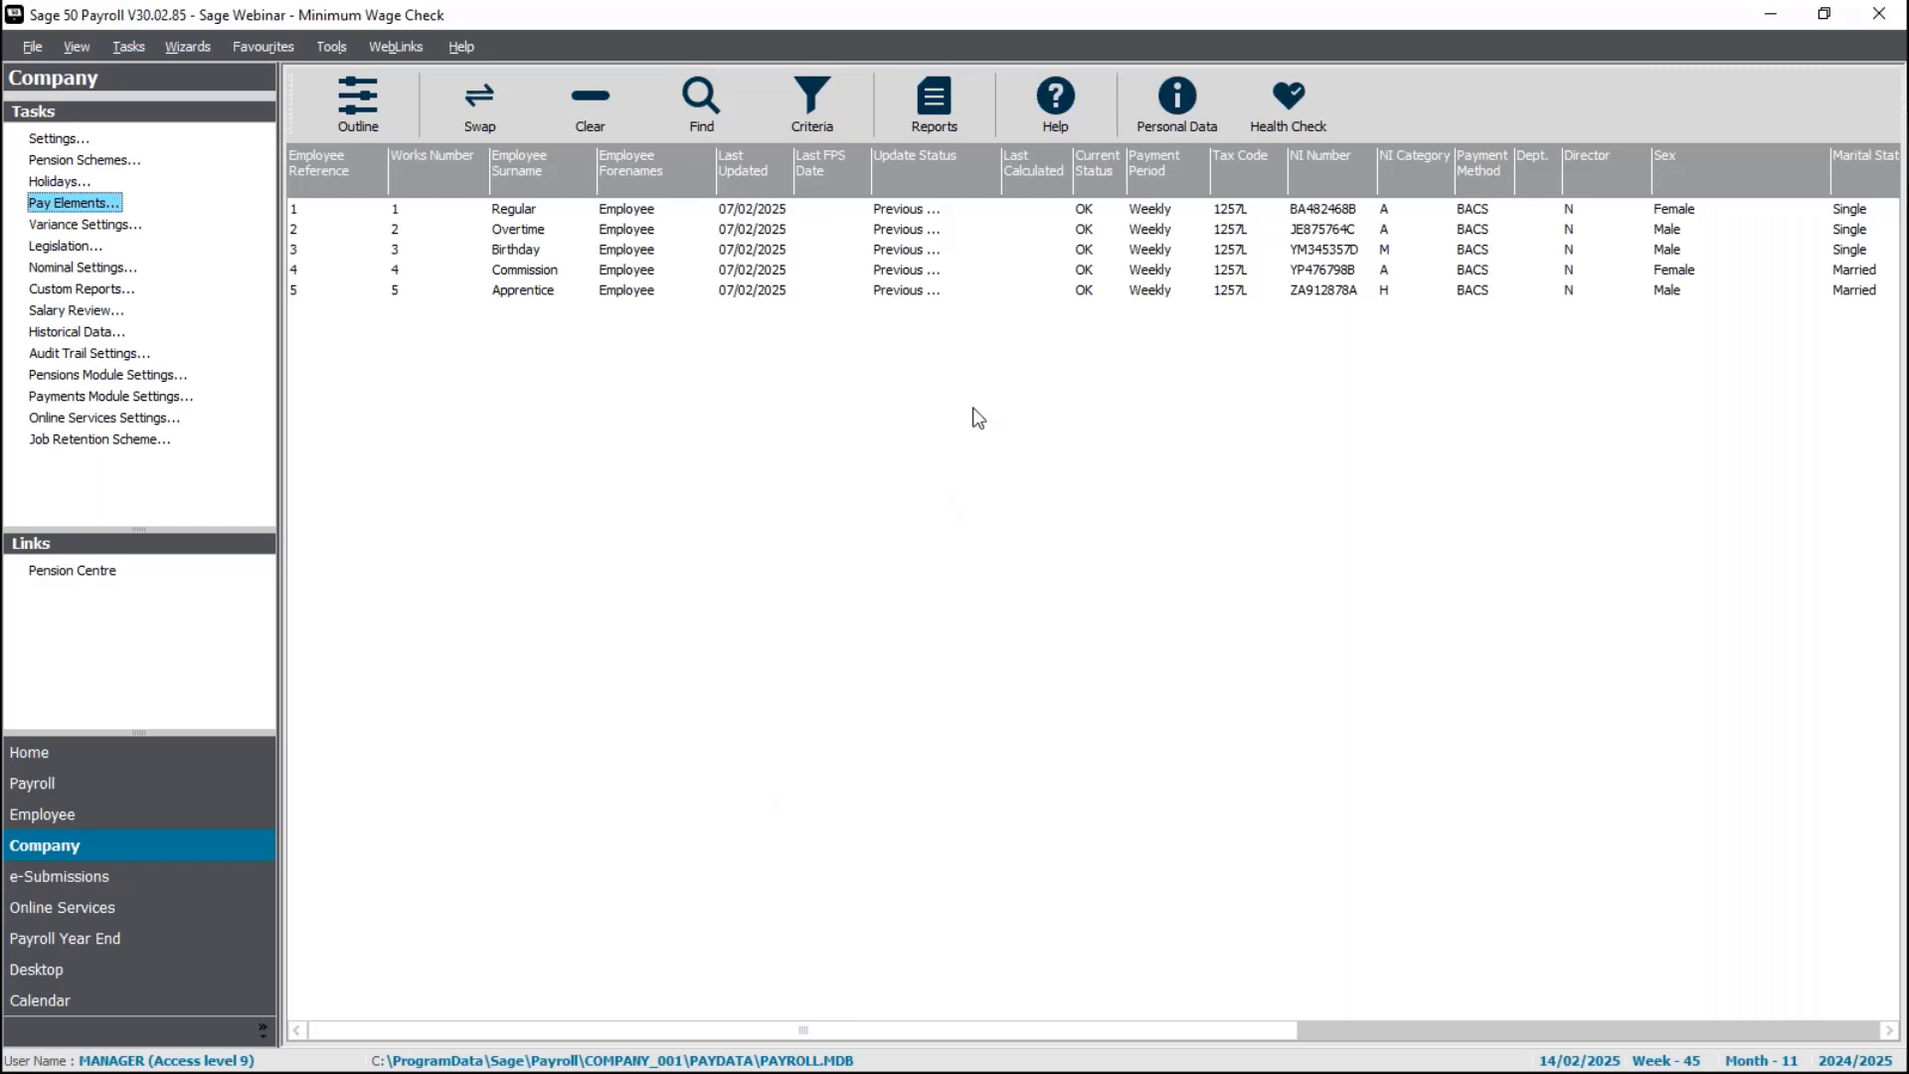
- Preview the Payment Types report from the company reports
click(933, 131)
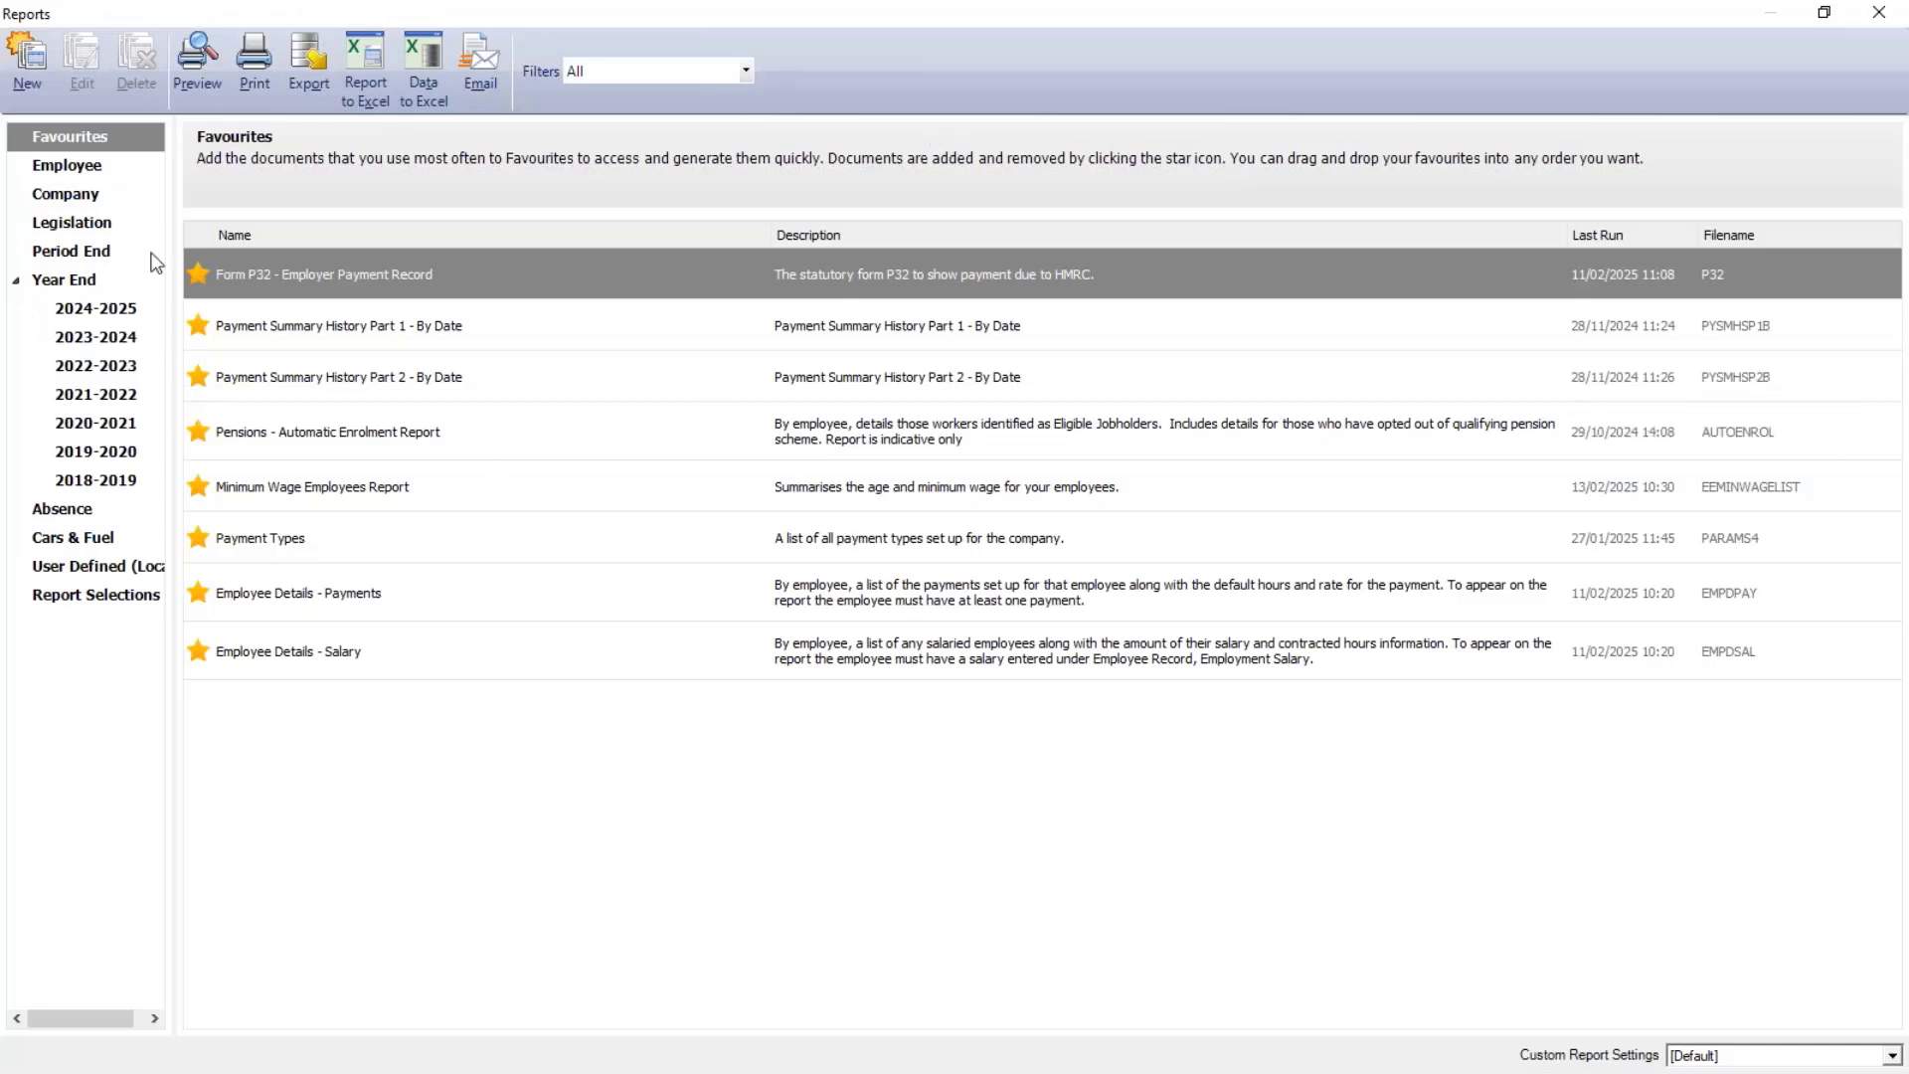
click(52, 195)
scroll(665, 807, down, 6)
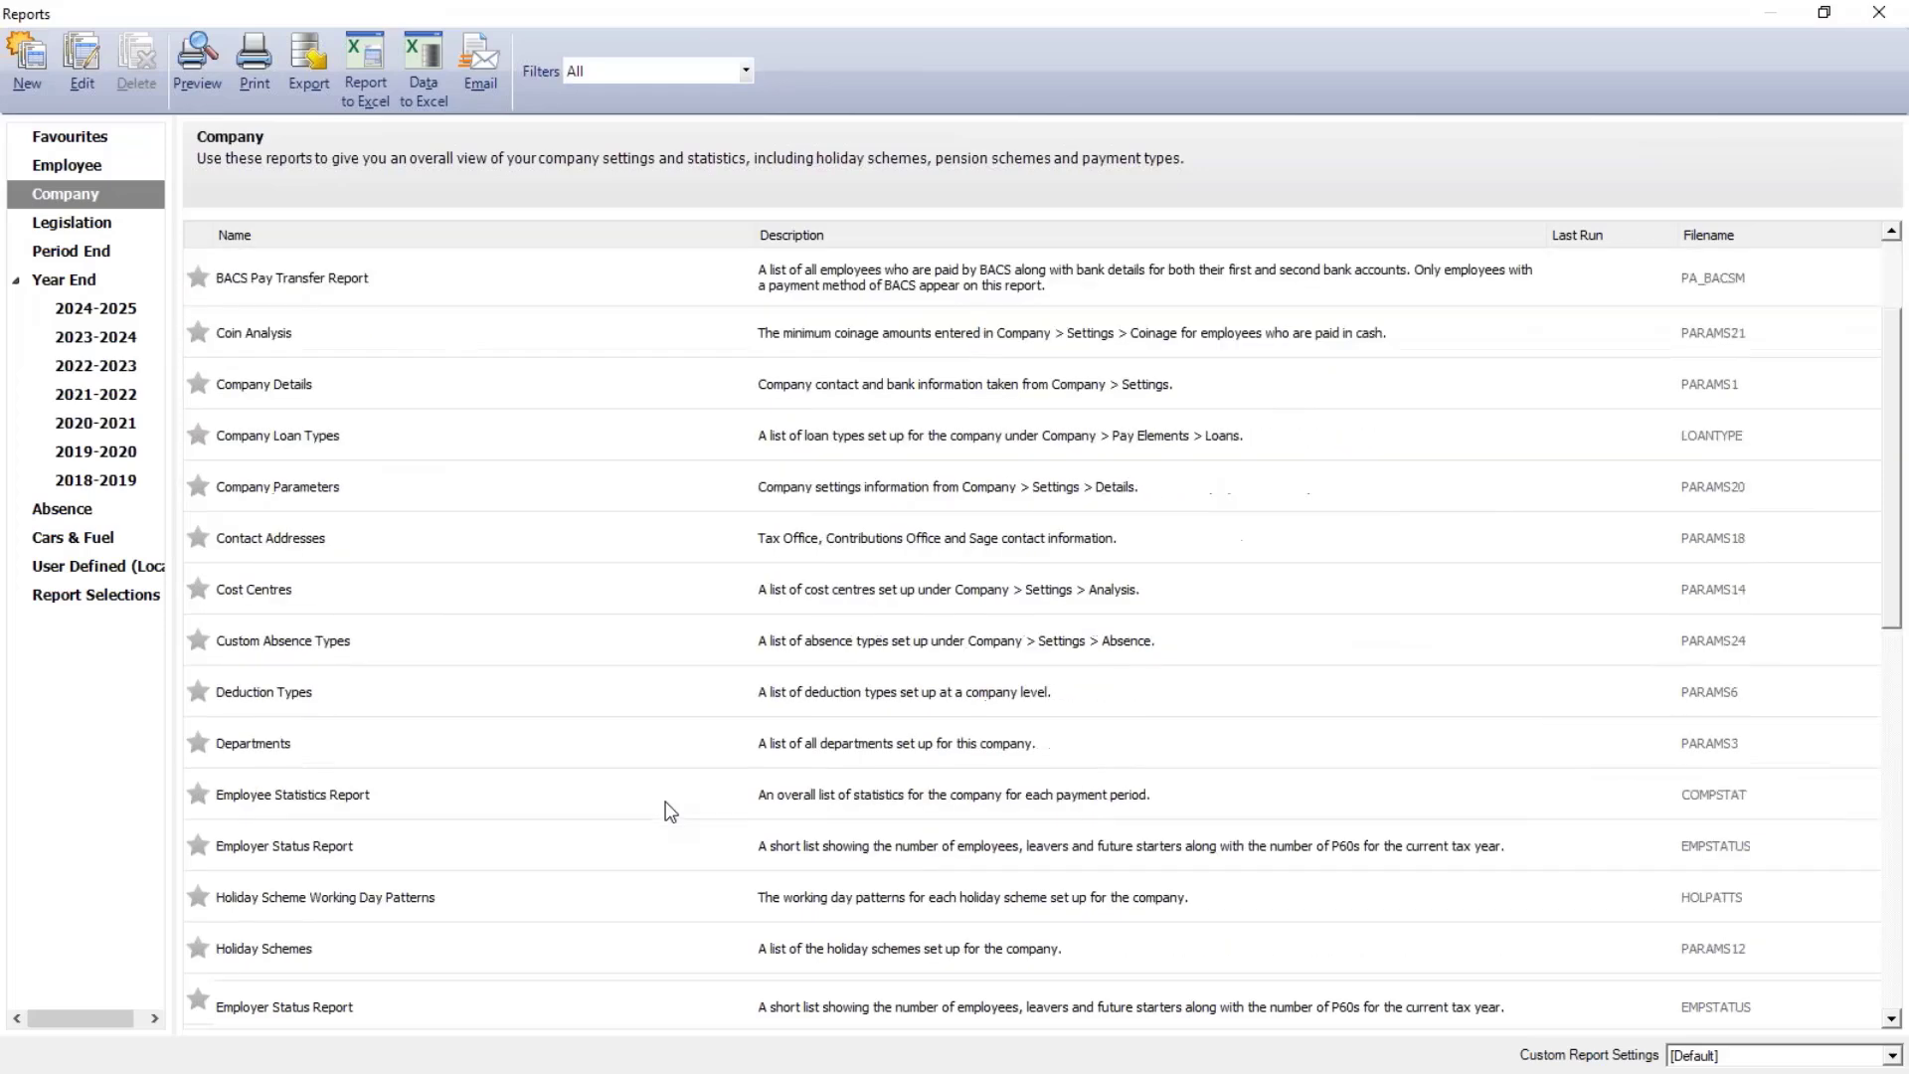
click(275, 542)
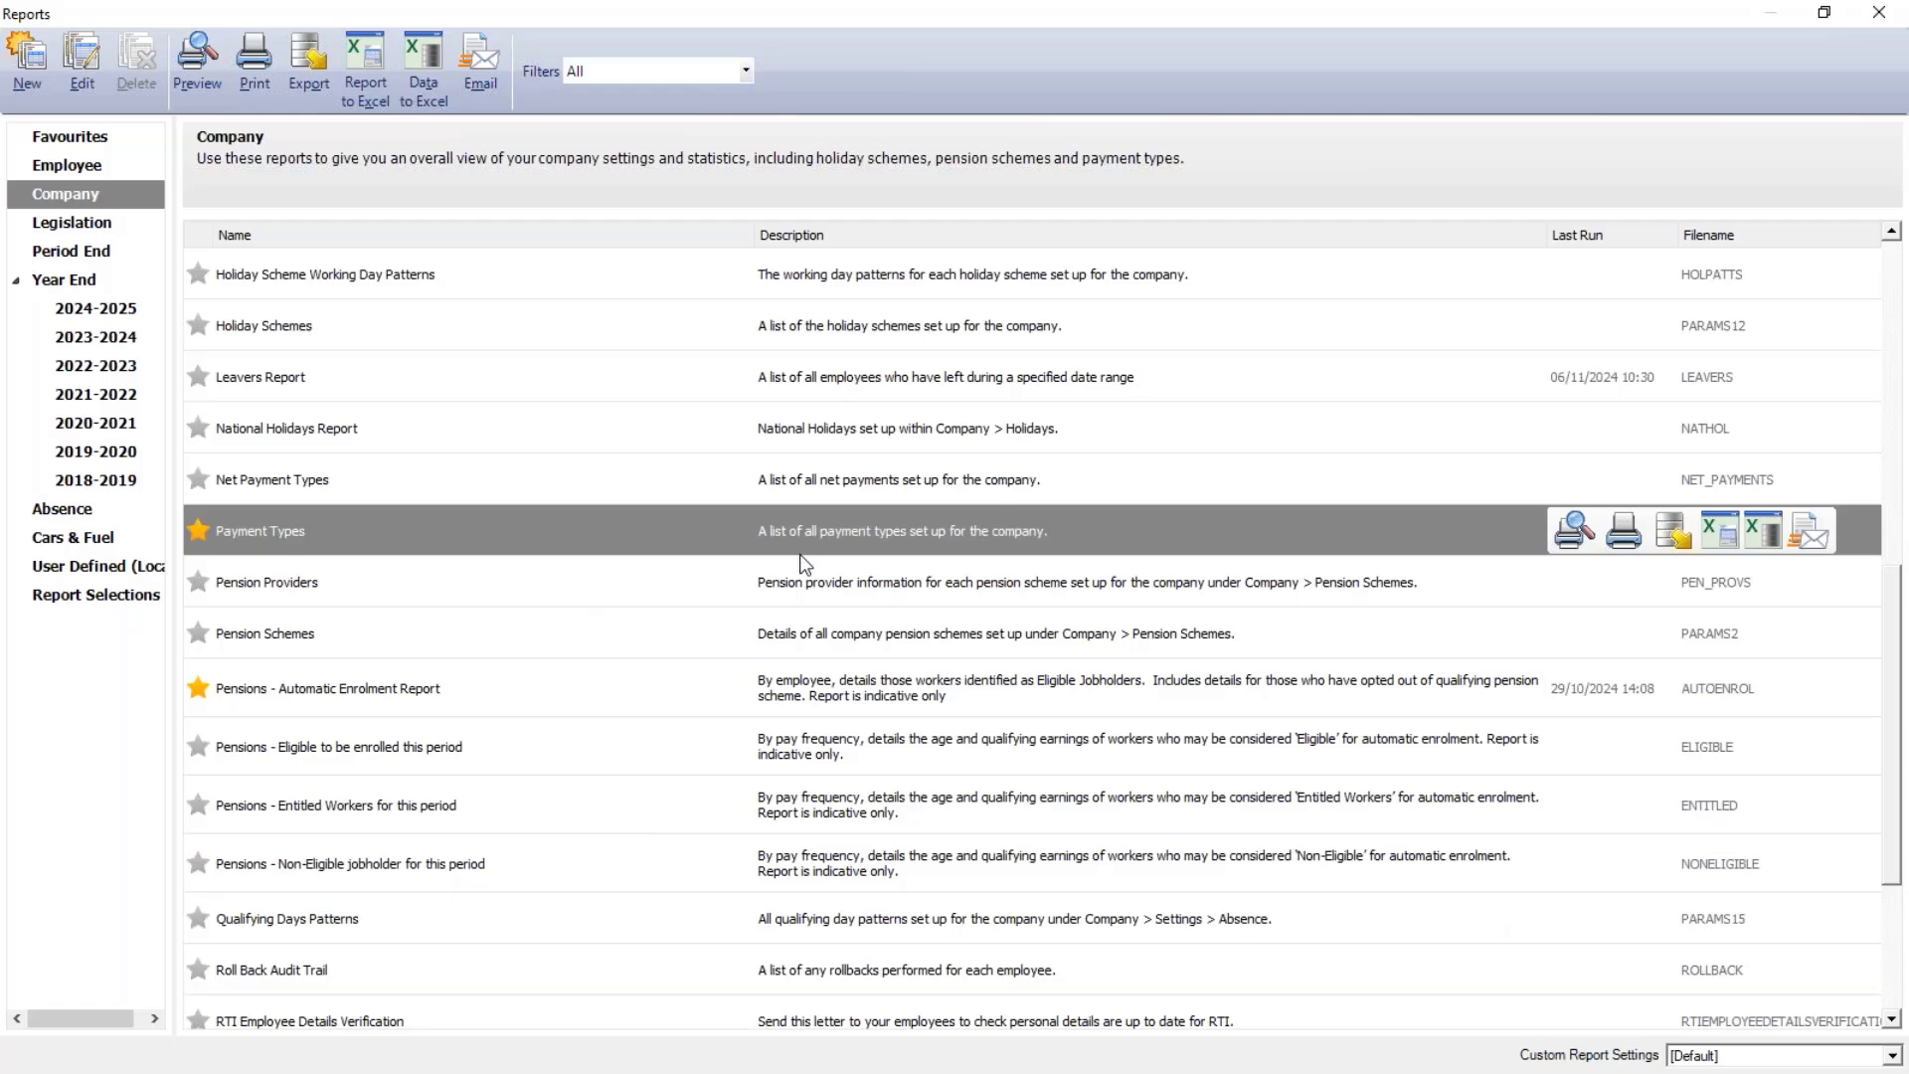
click(1575, 530)
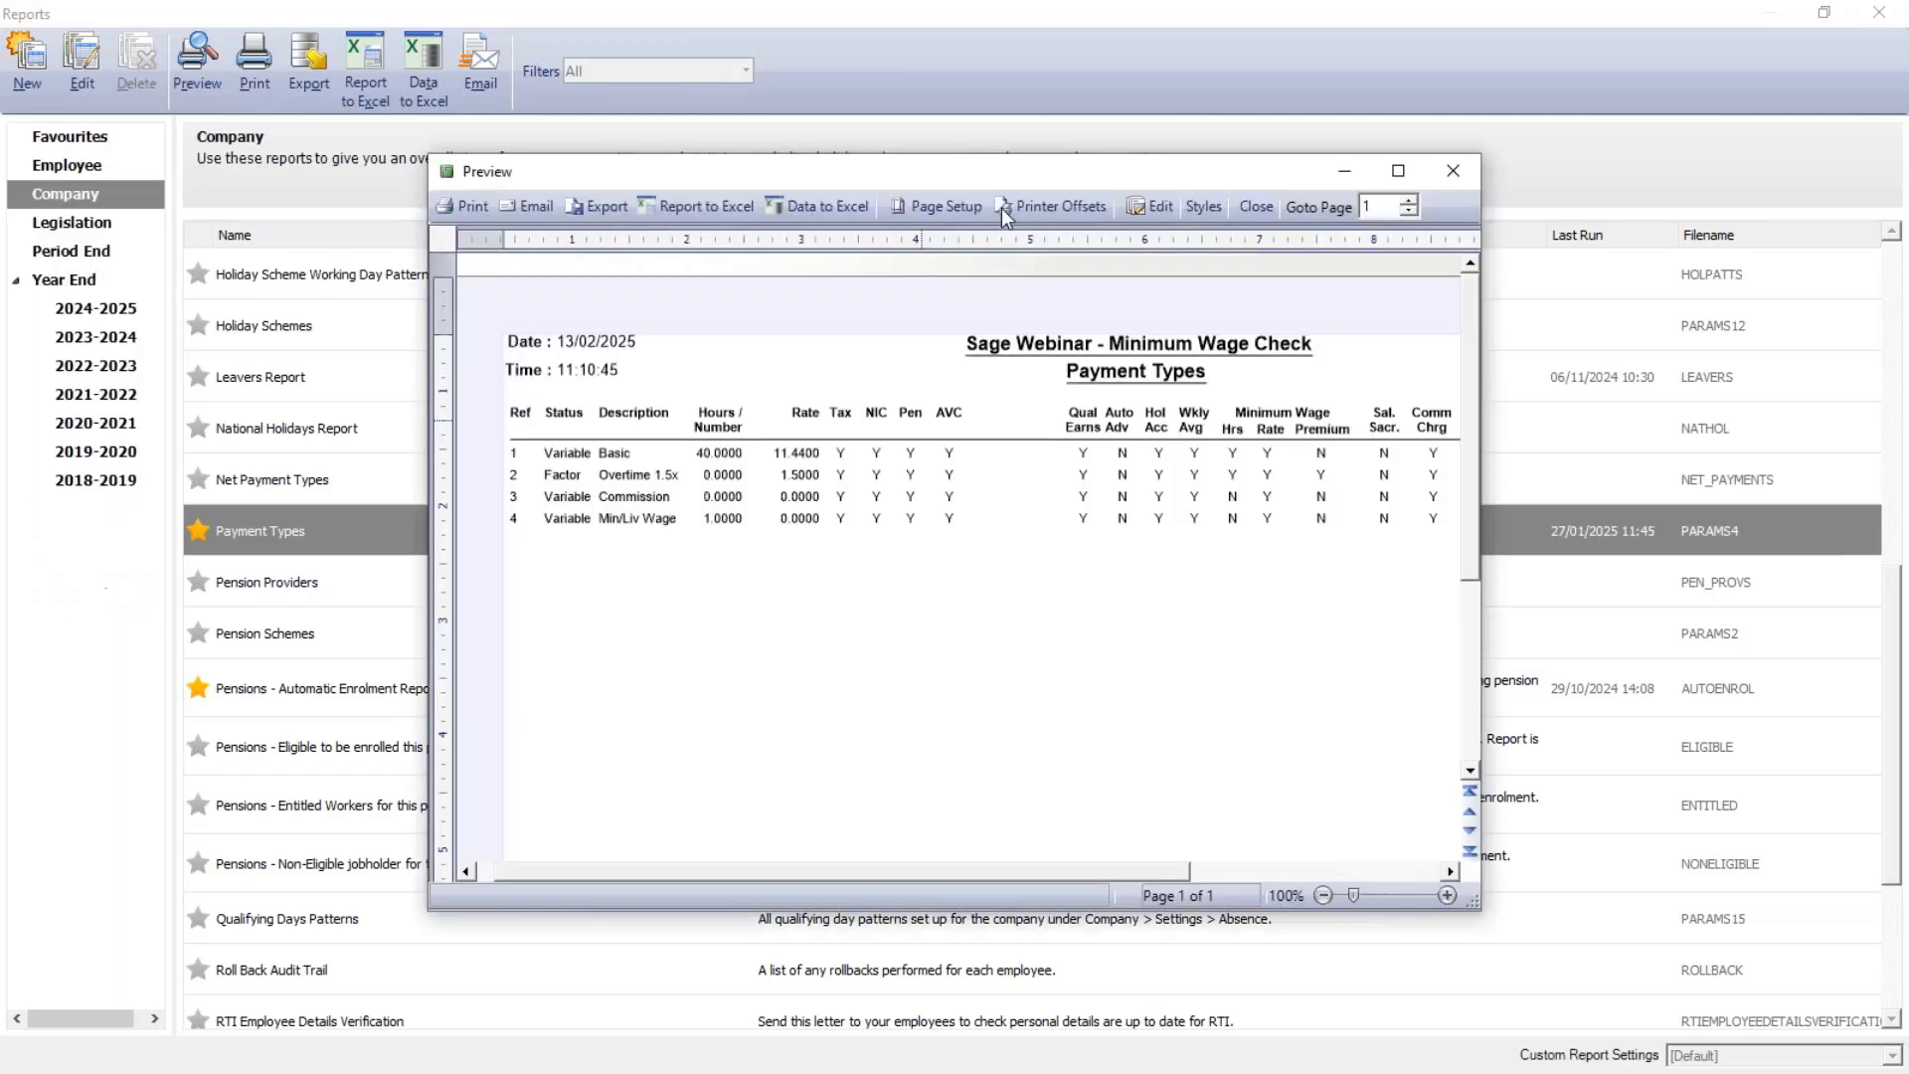
- Enlarge the Payment Types preview to examine each payment's Minimum Wage settings, and close the preview and the reports
double_click(1030, 176)
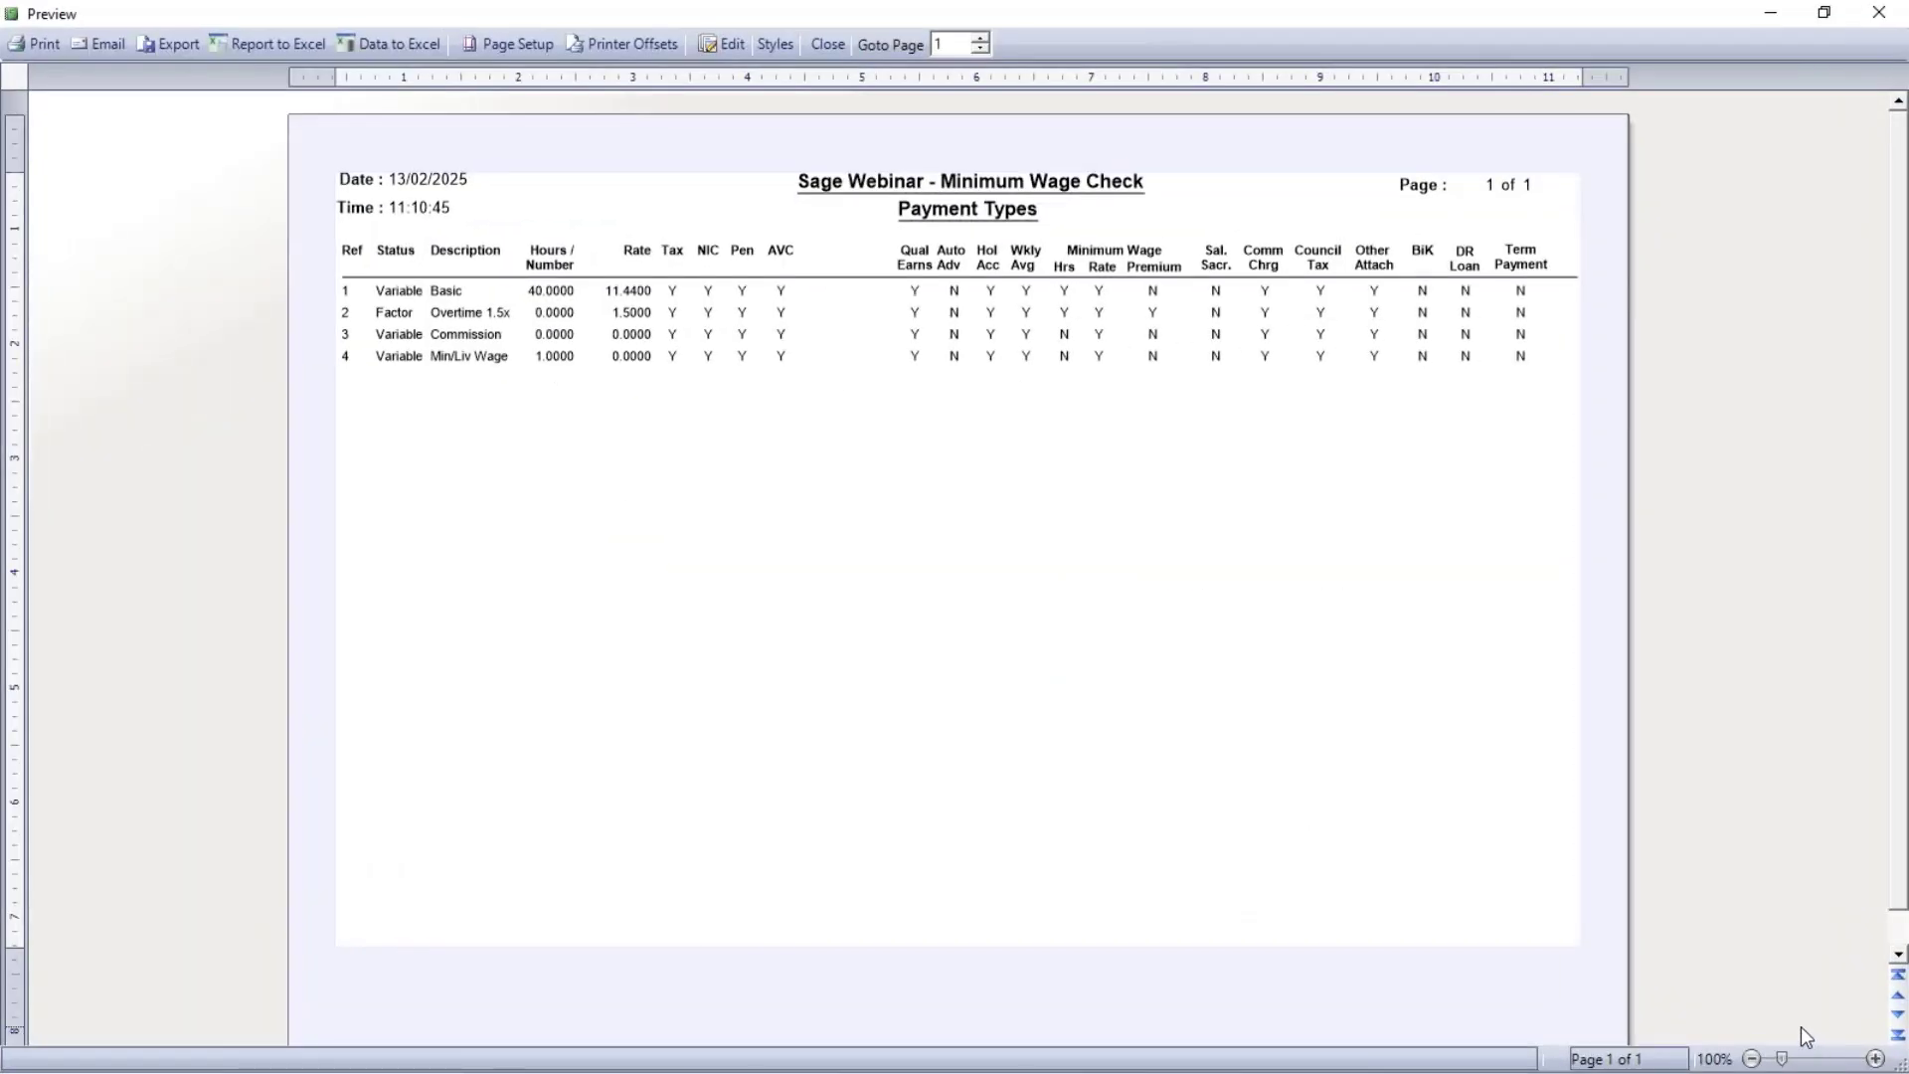
click(1852, 1059)
click(1852, 1060)
click(1852, 1060)
click(1851, 1059)
click(1852, 1059)
click(1852, 1059)
click(1852, 1060)
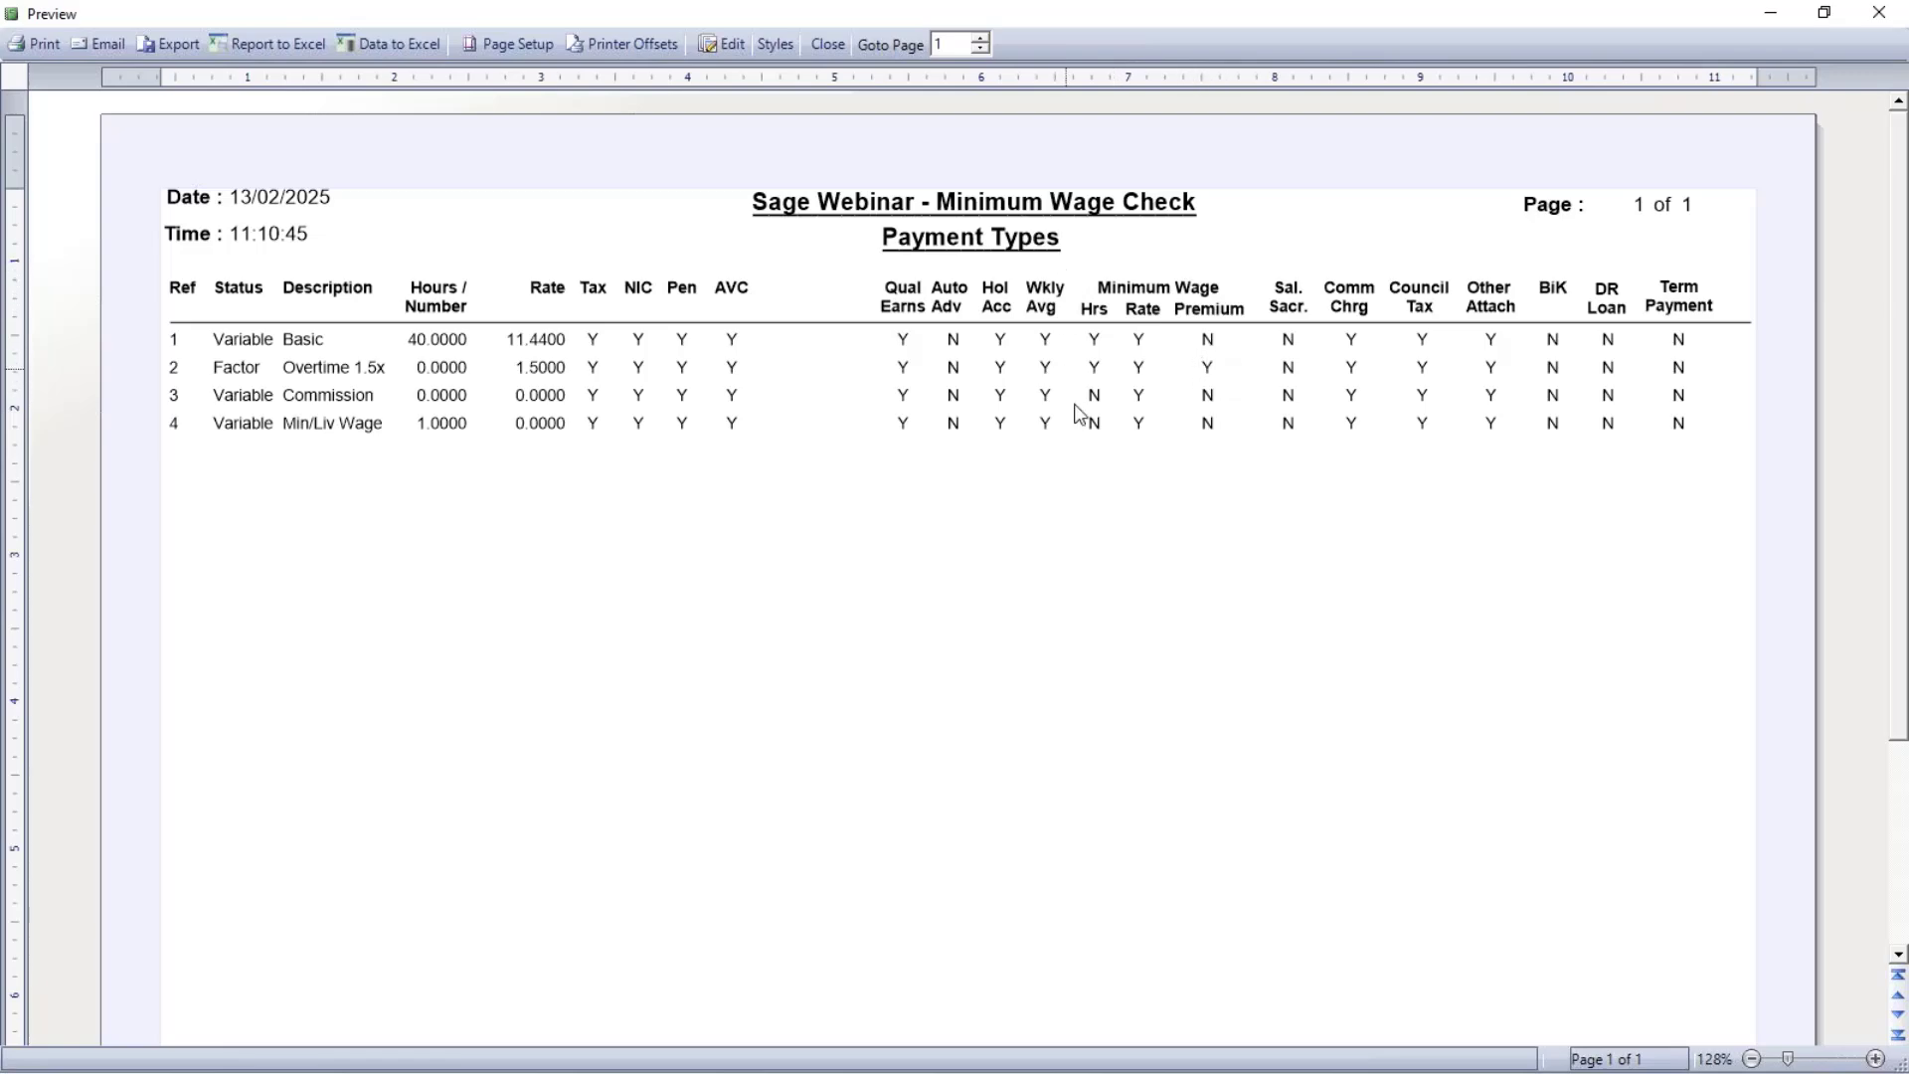
click(843, 39)
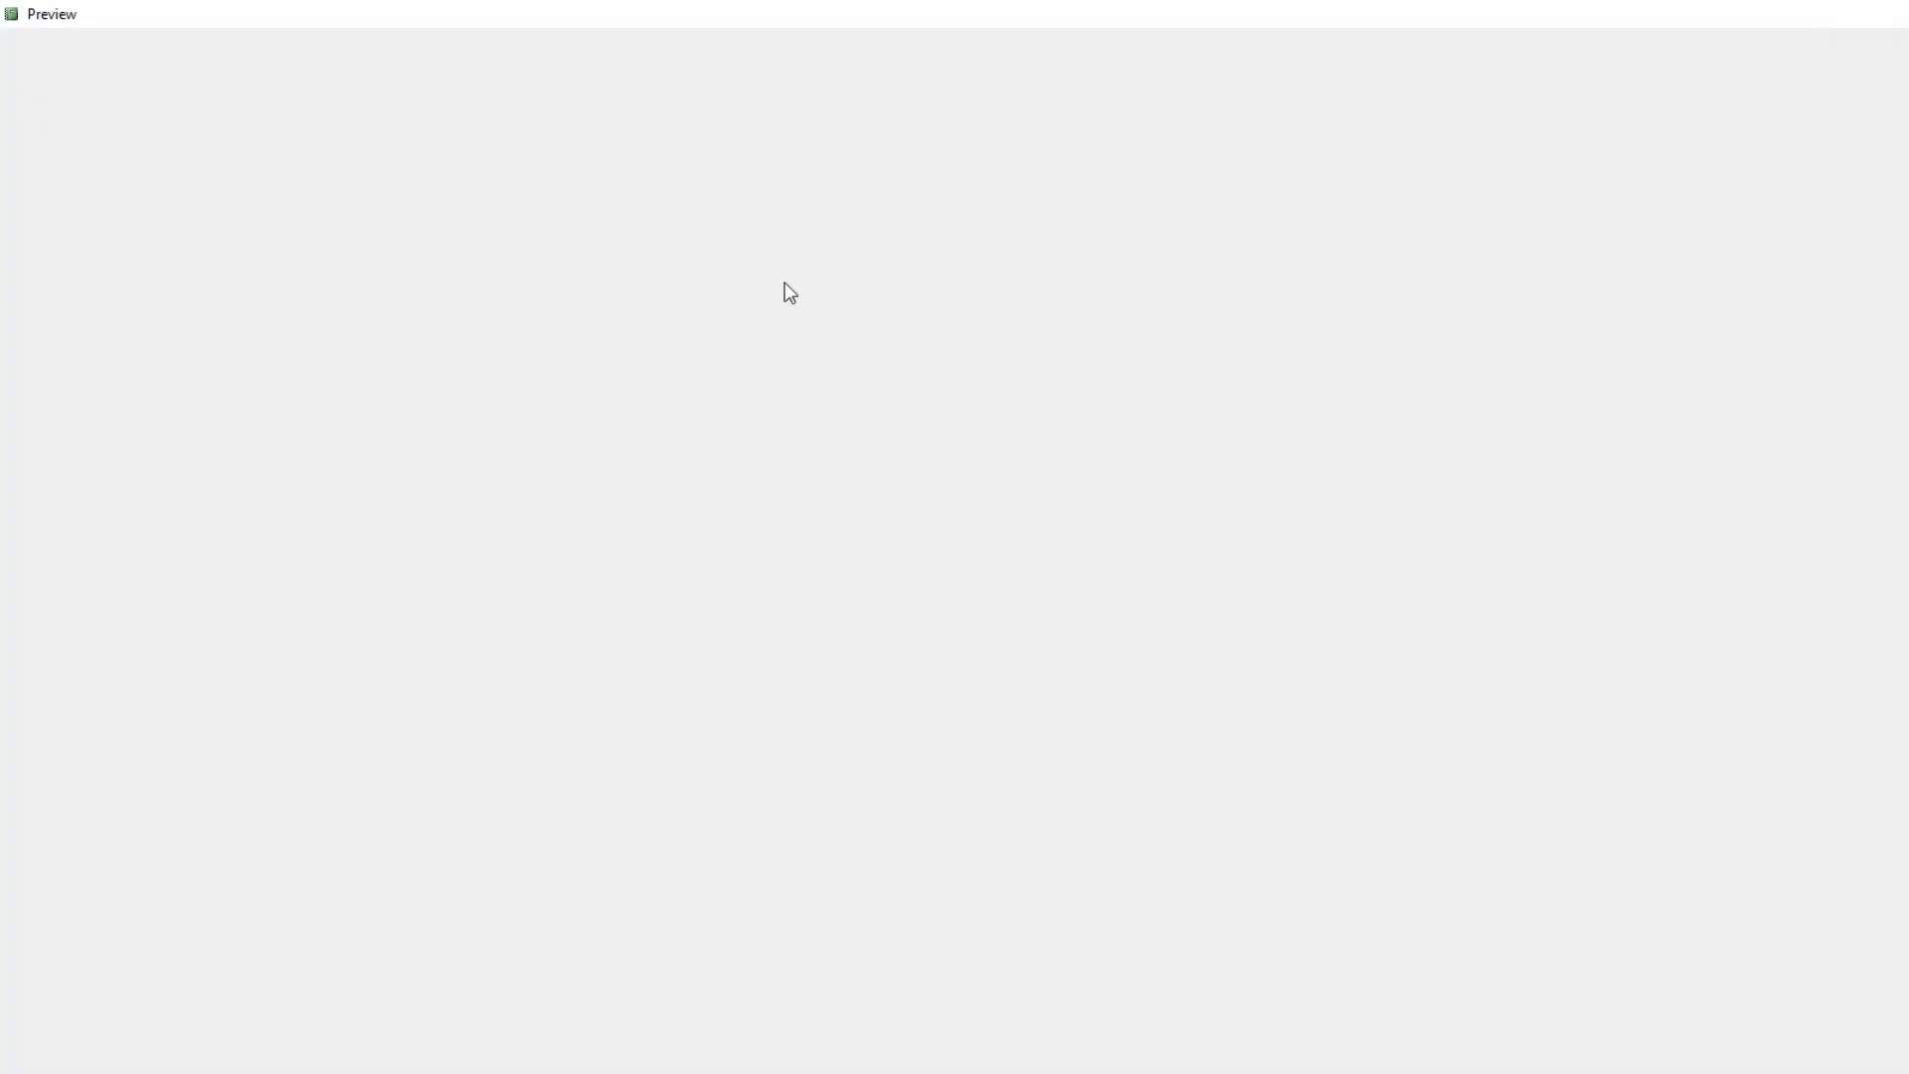
click(1879, 14)
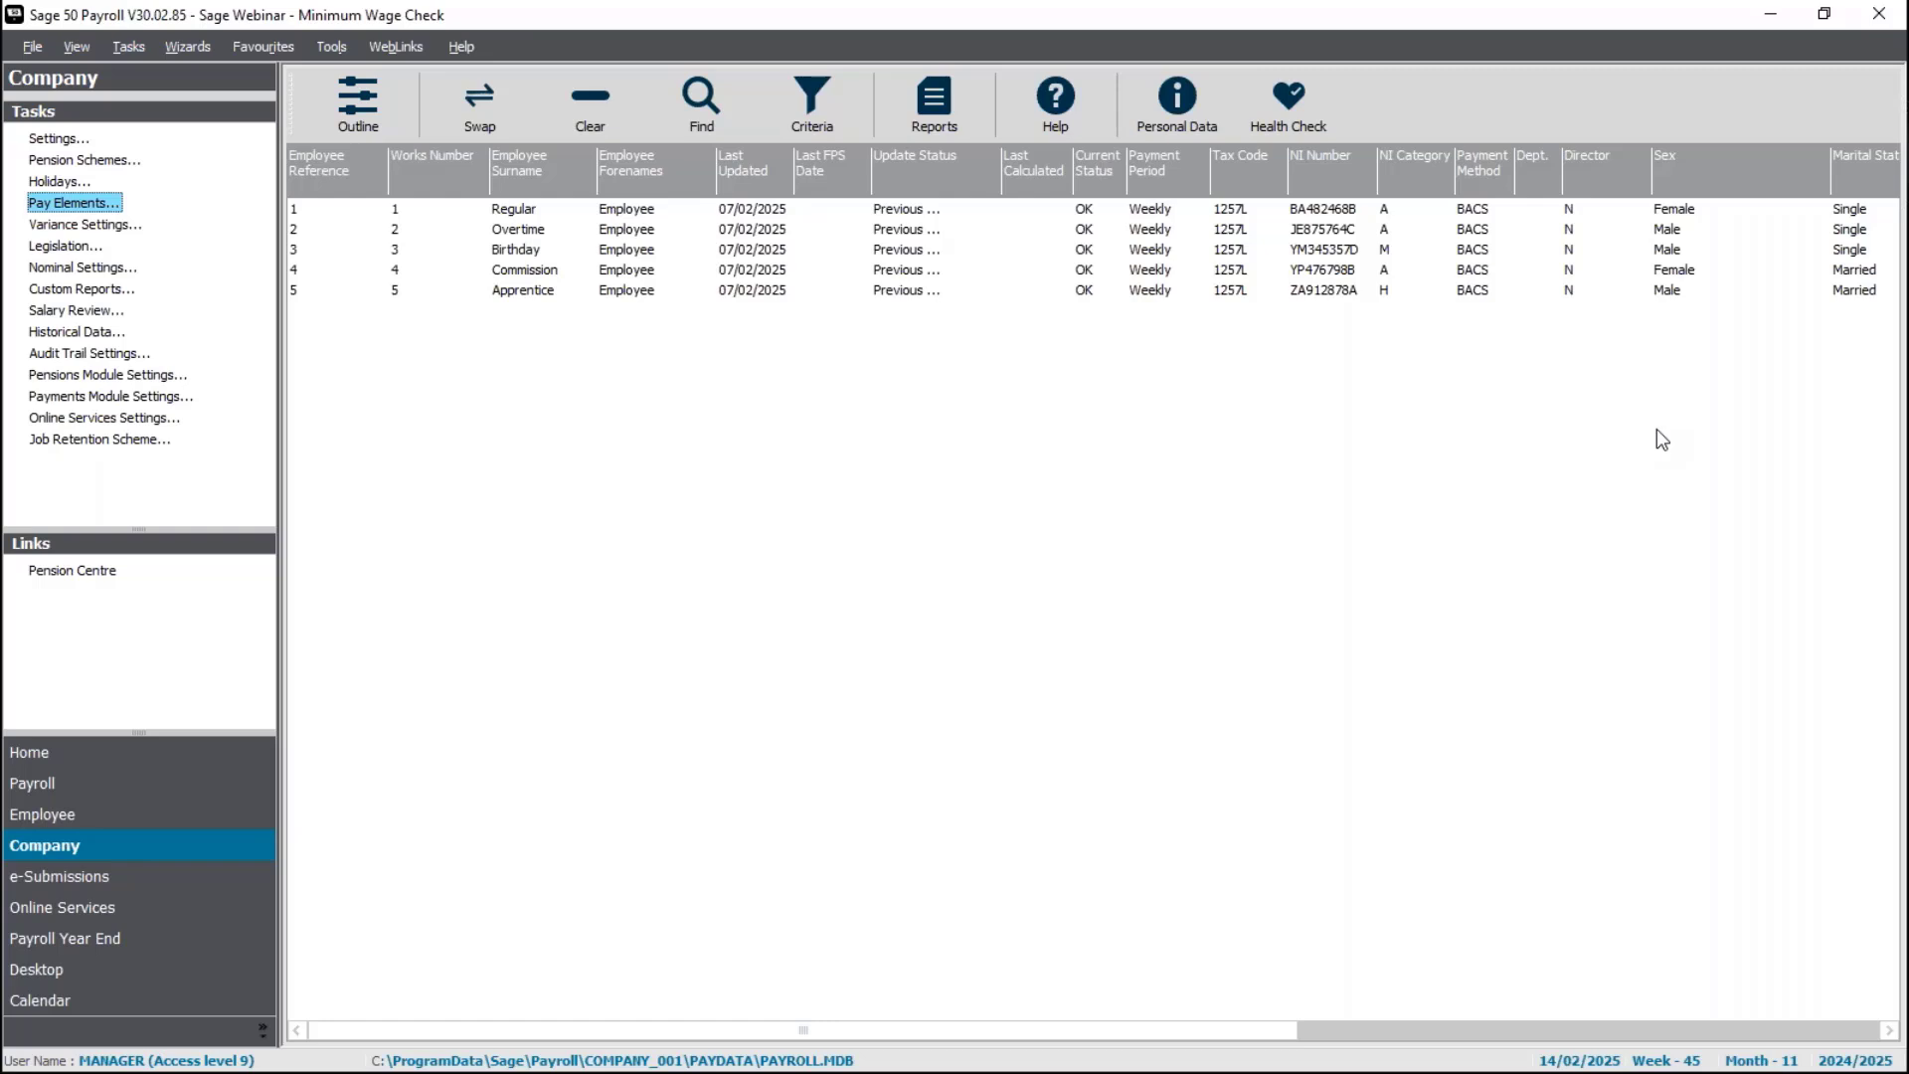
- Apply the Minimum/Living Wage Check in the first employee's pay elements, save them and close the employee record
click(40, 815)
click(668, 213)
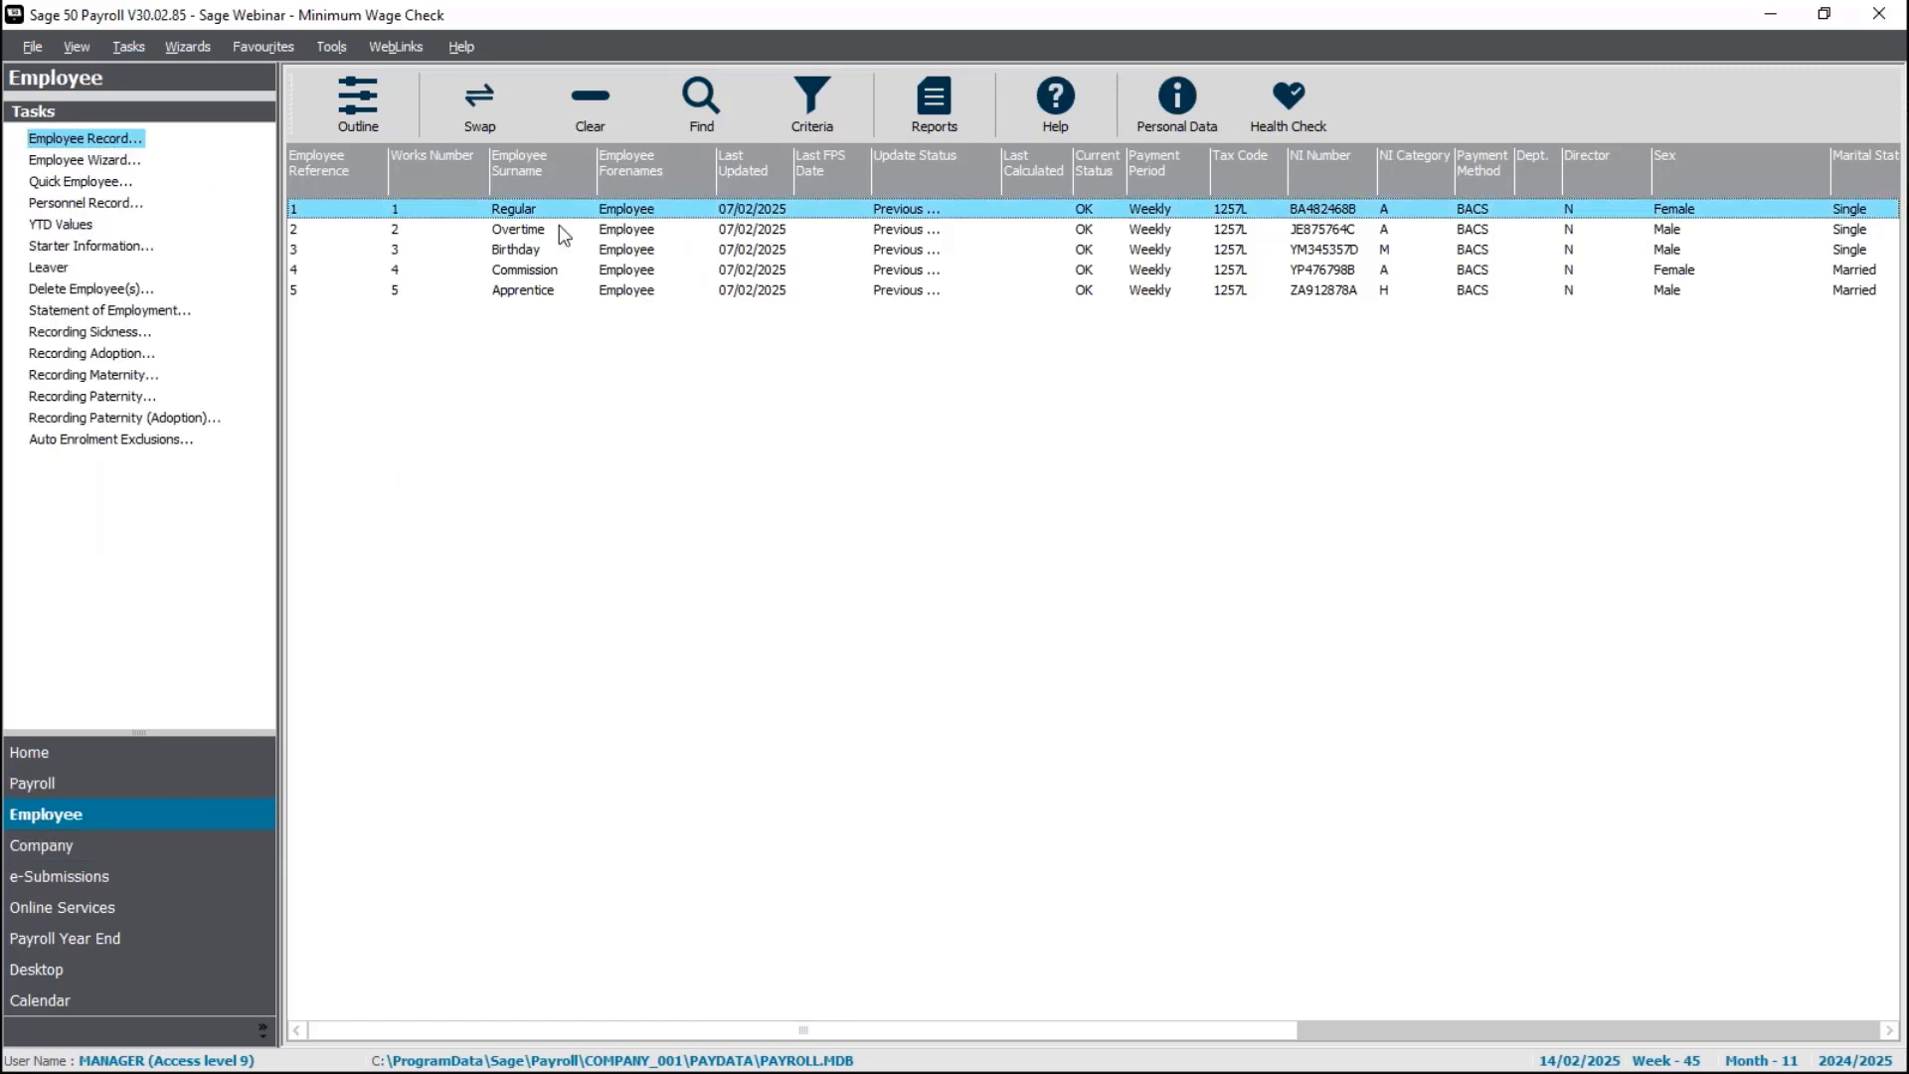
click(99, 147)
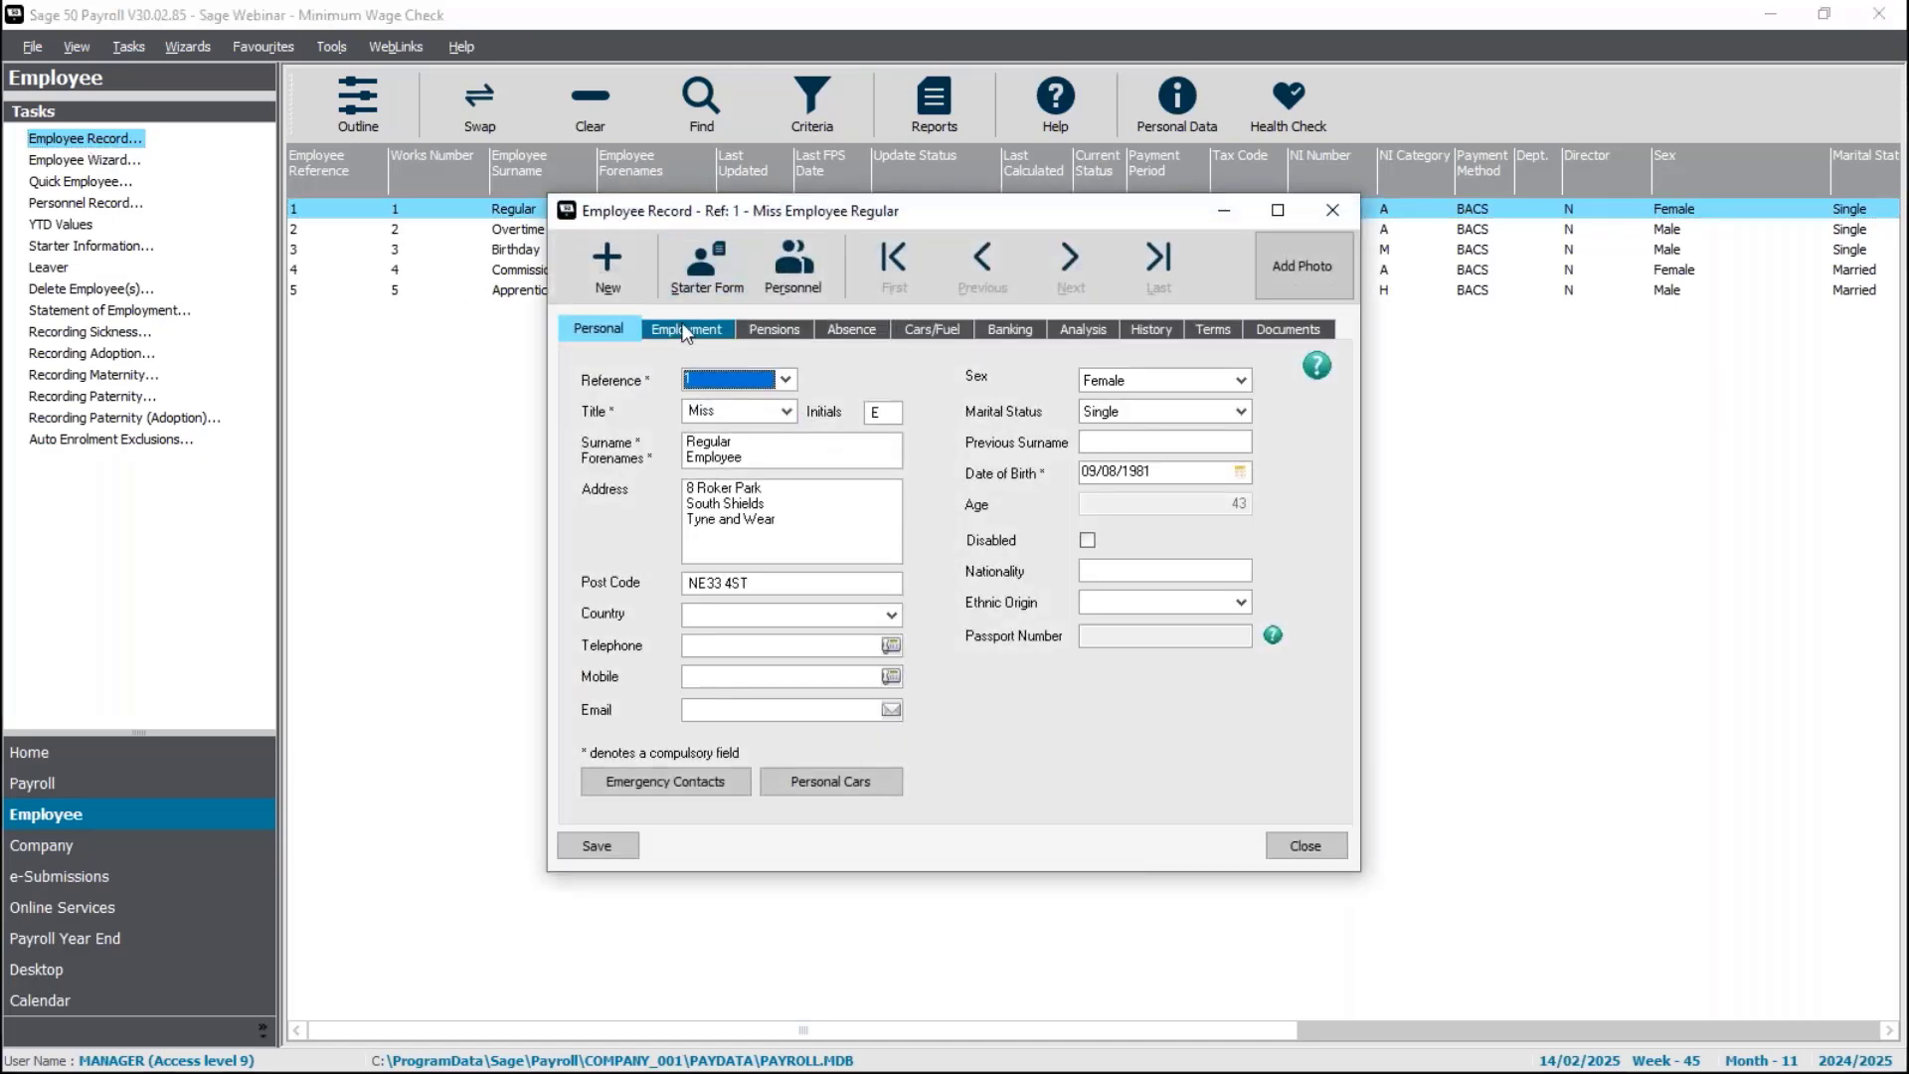
click(685, 330)
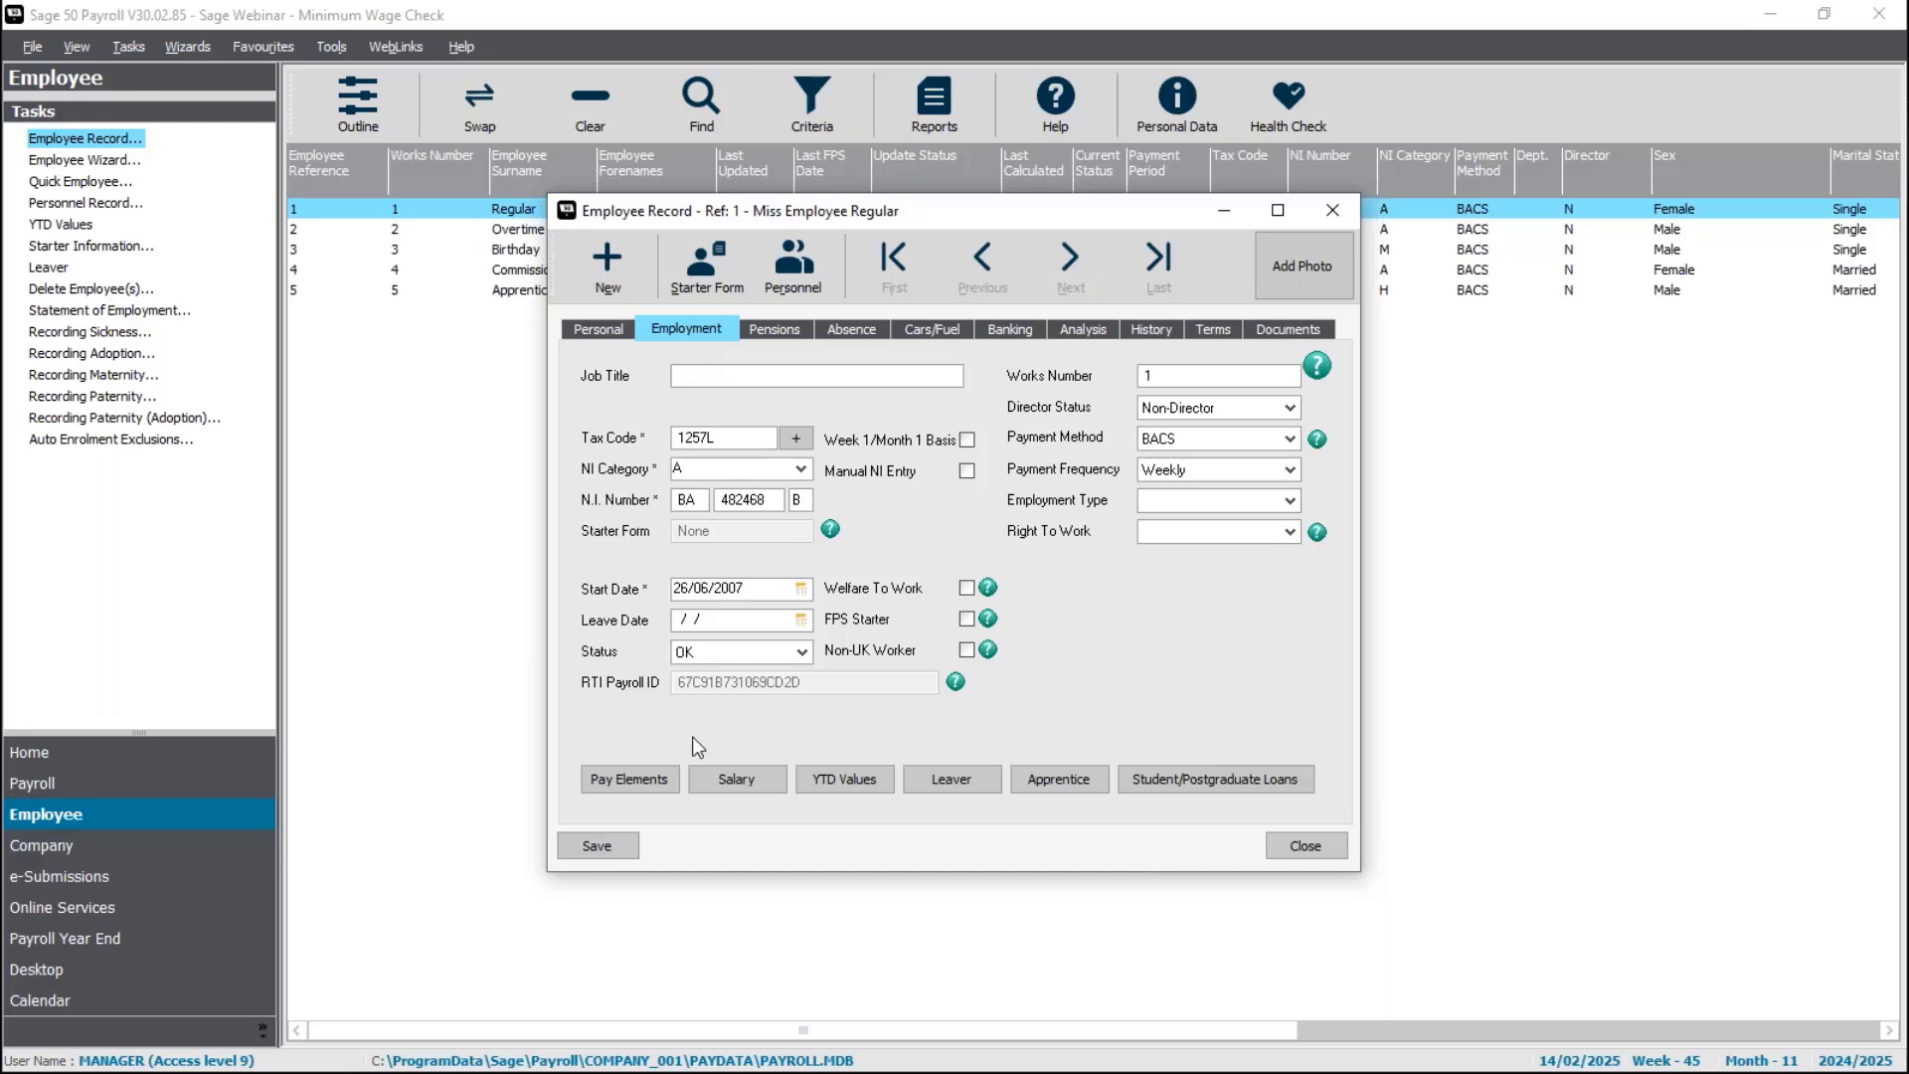
click(632, 781)
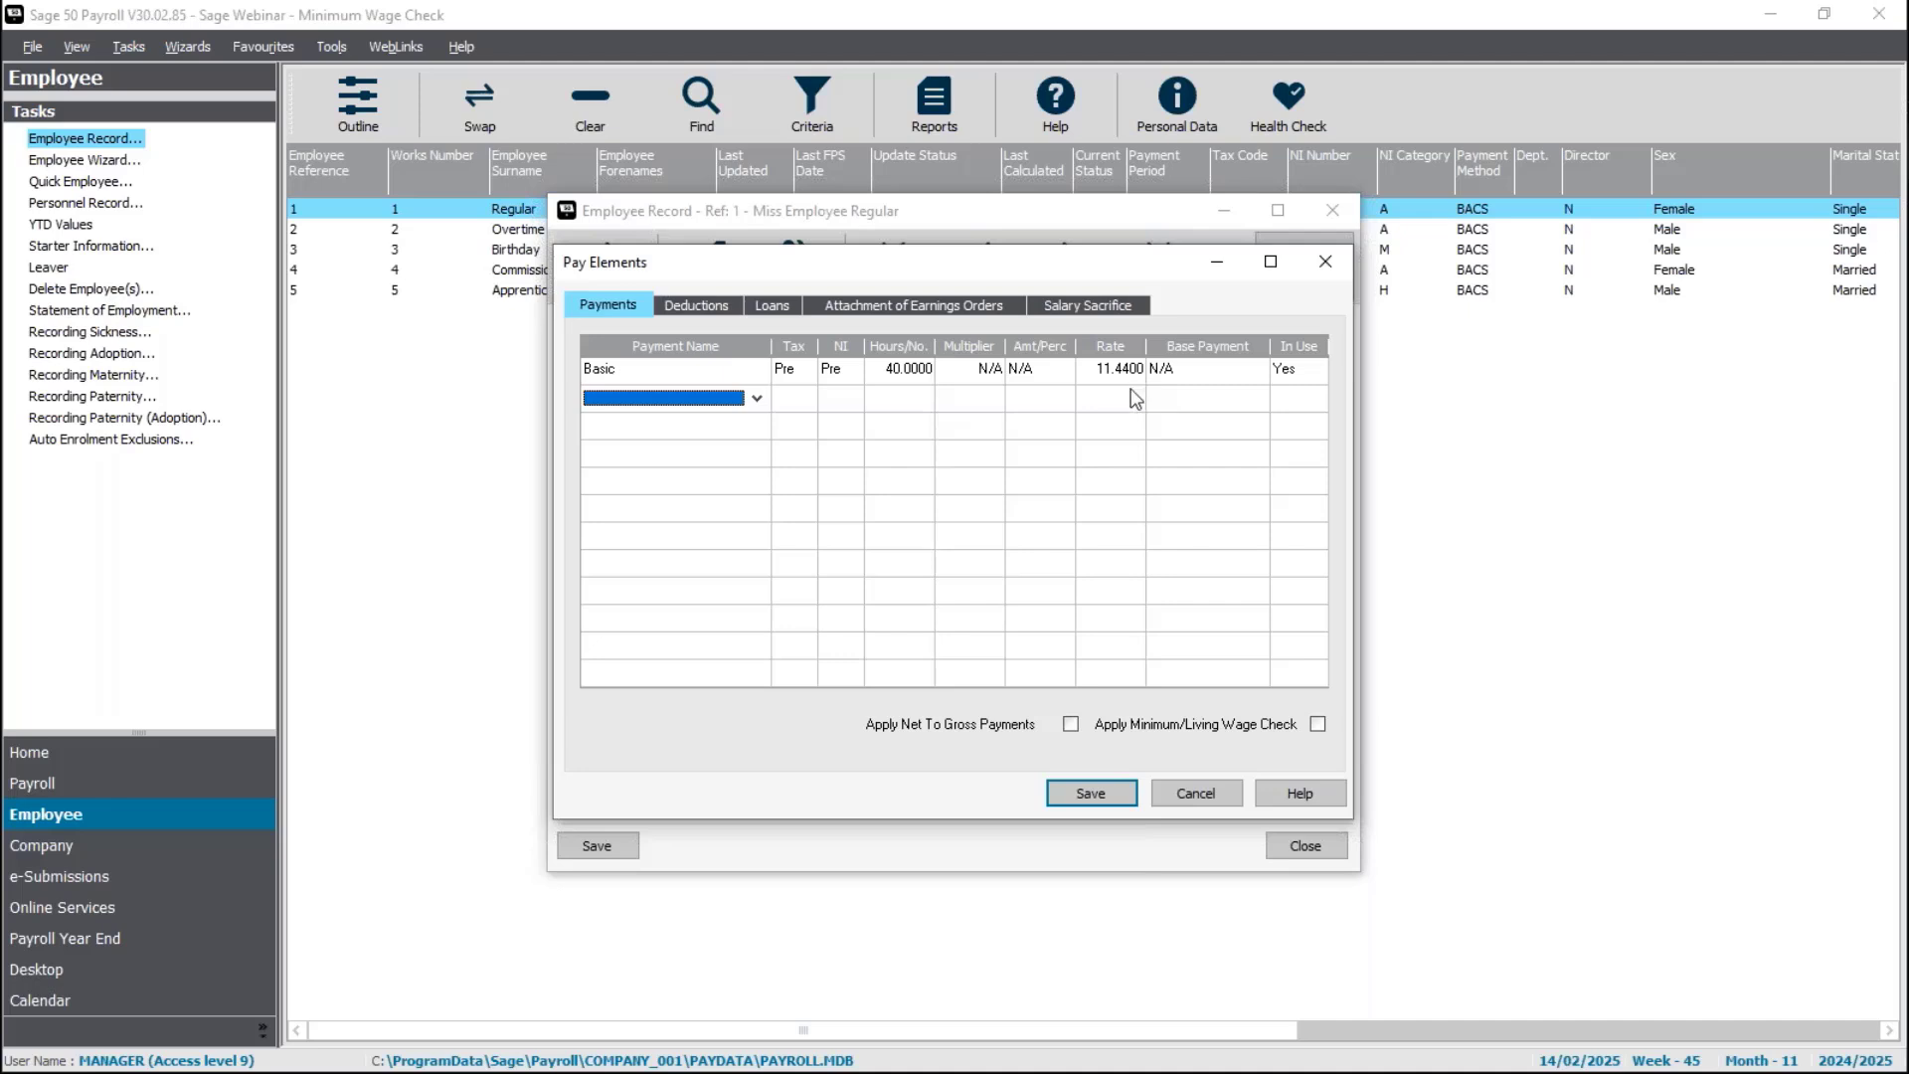
click(1317, 725)
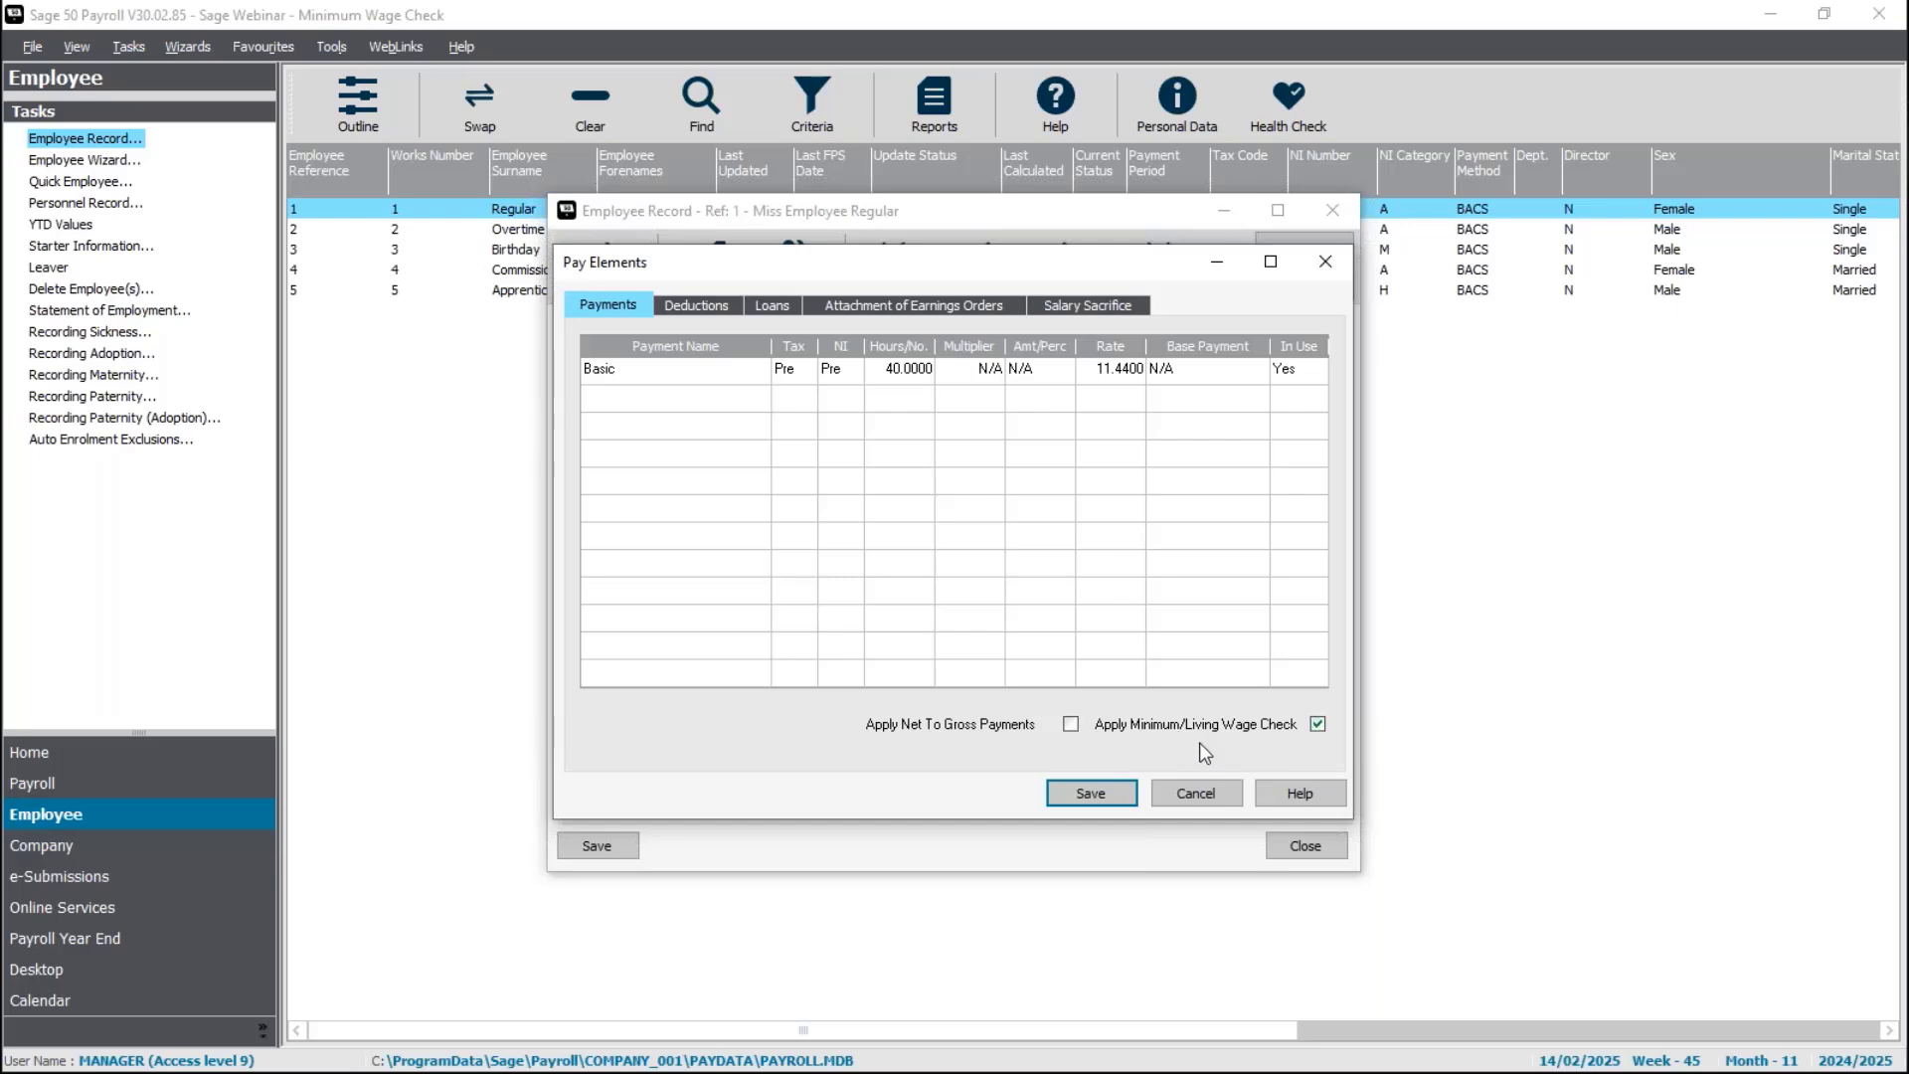
click(1091, 794)
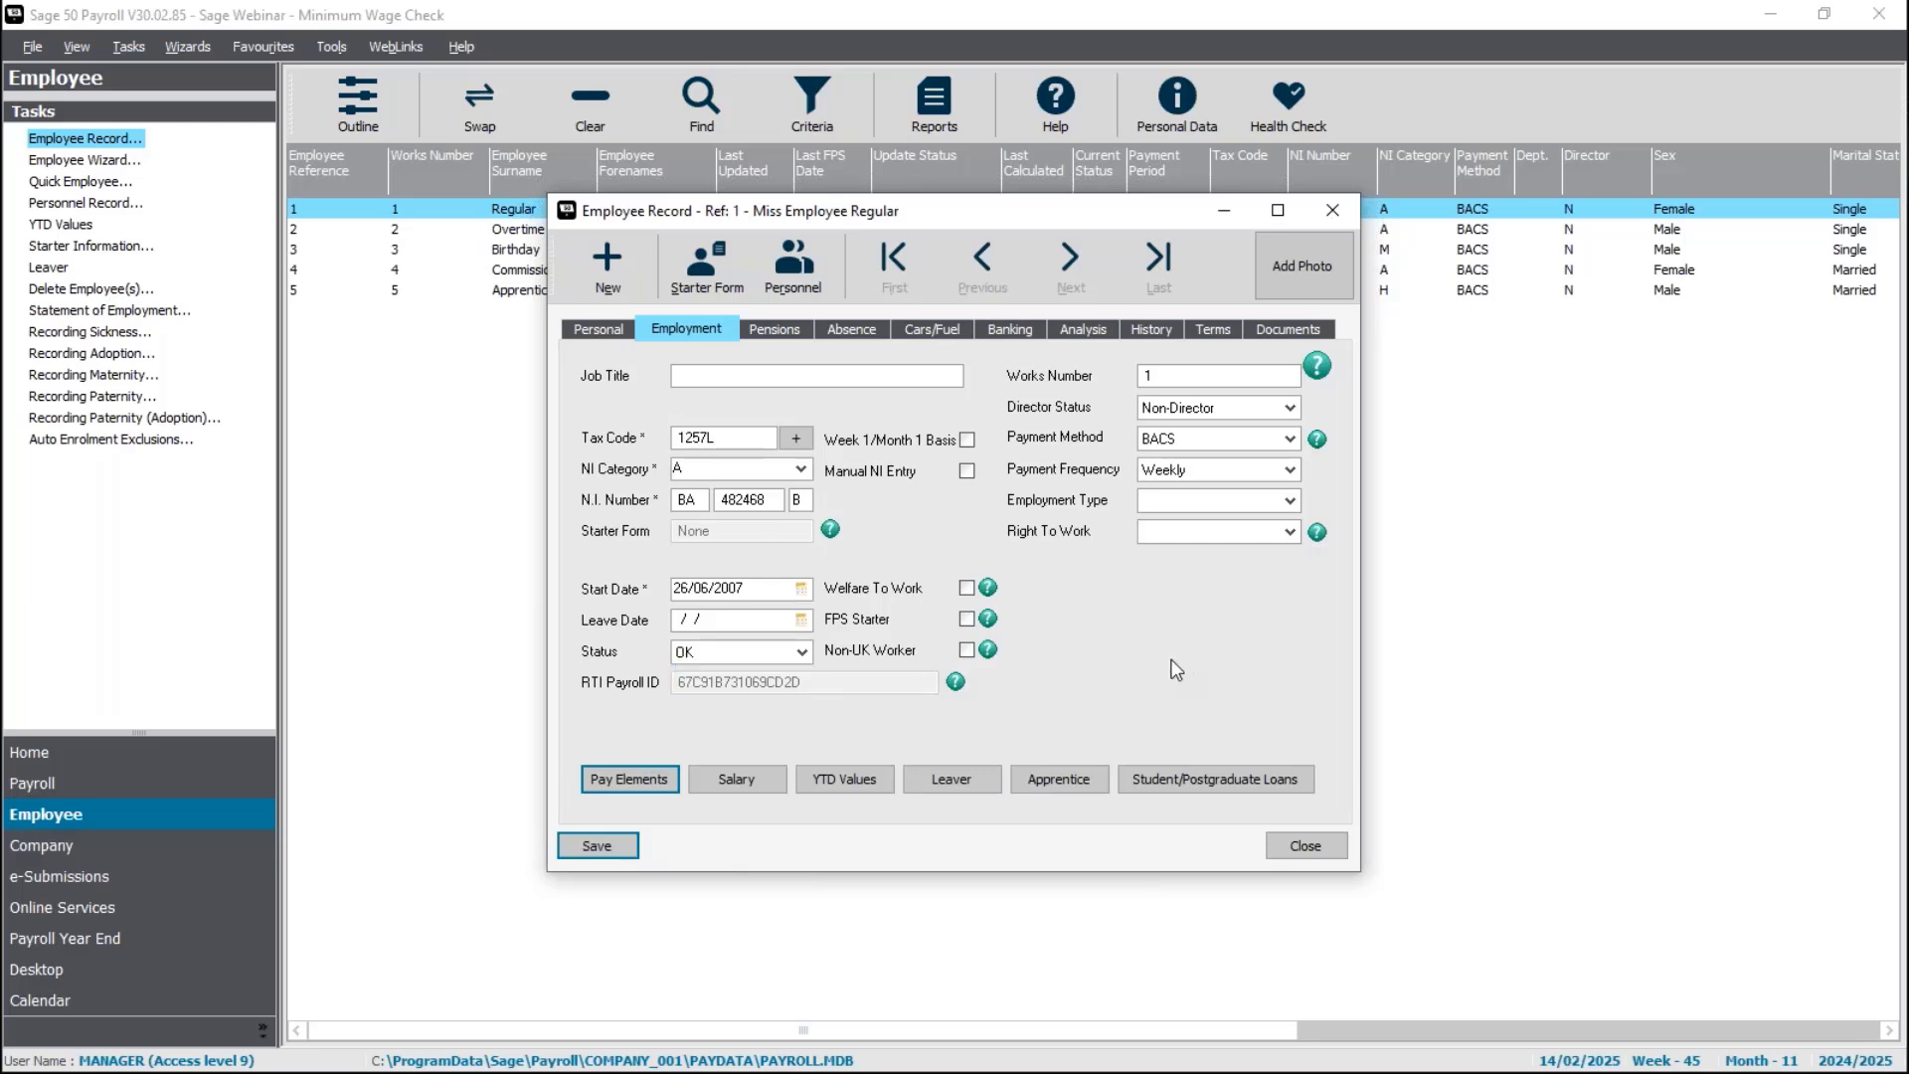
click(1301, 849)
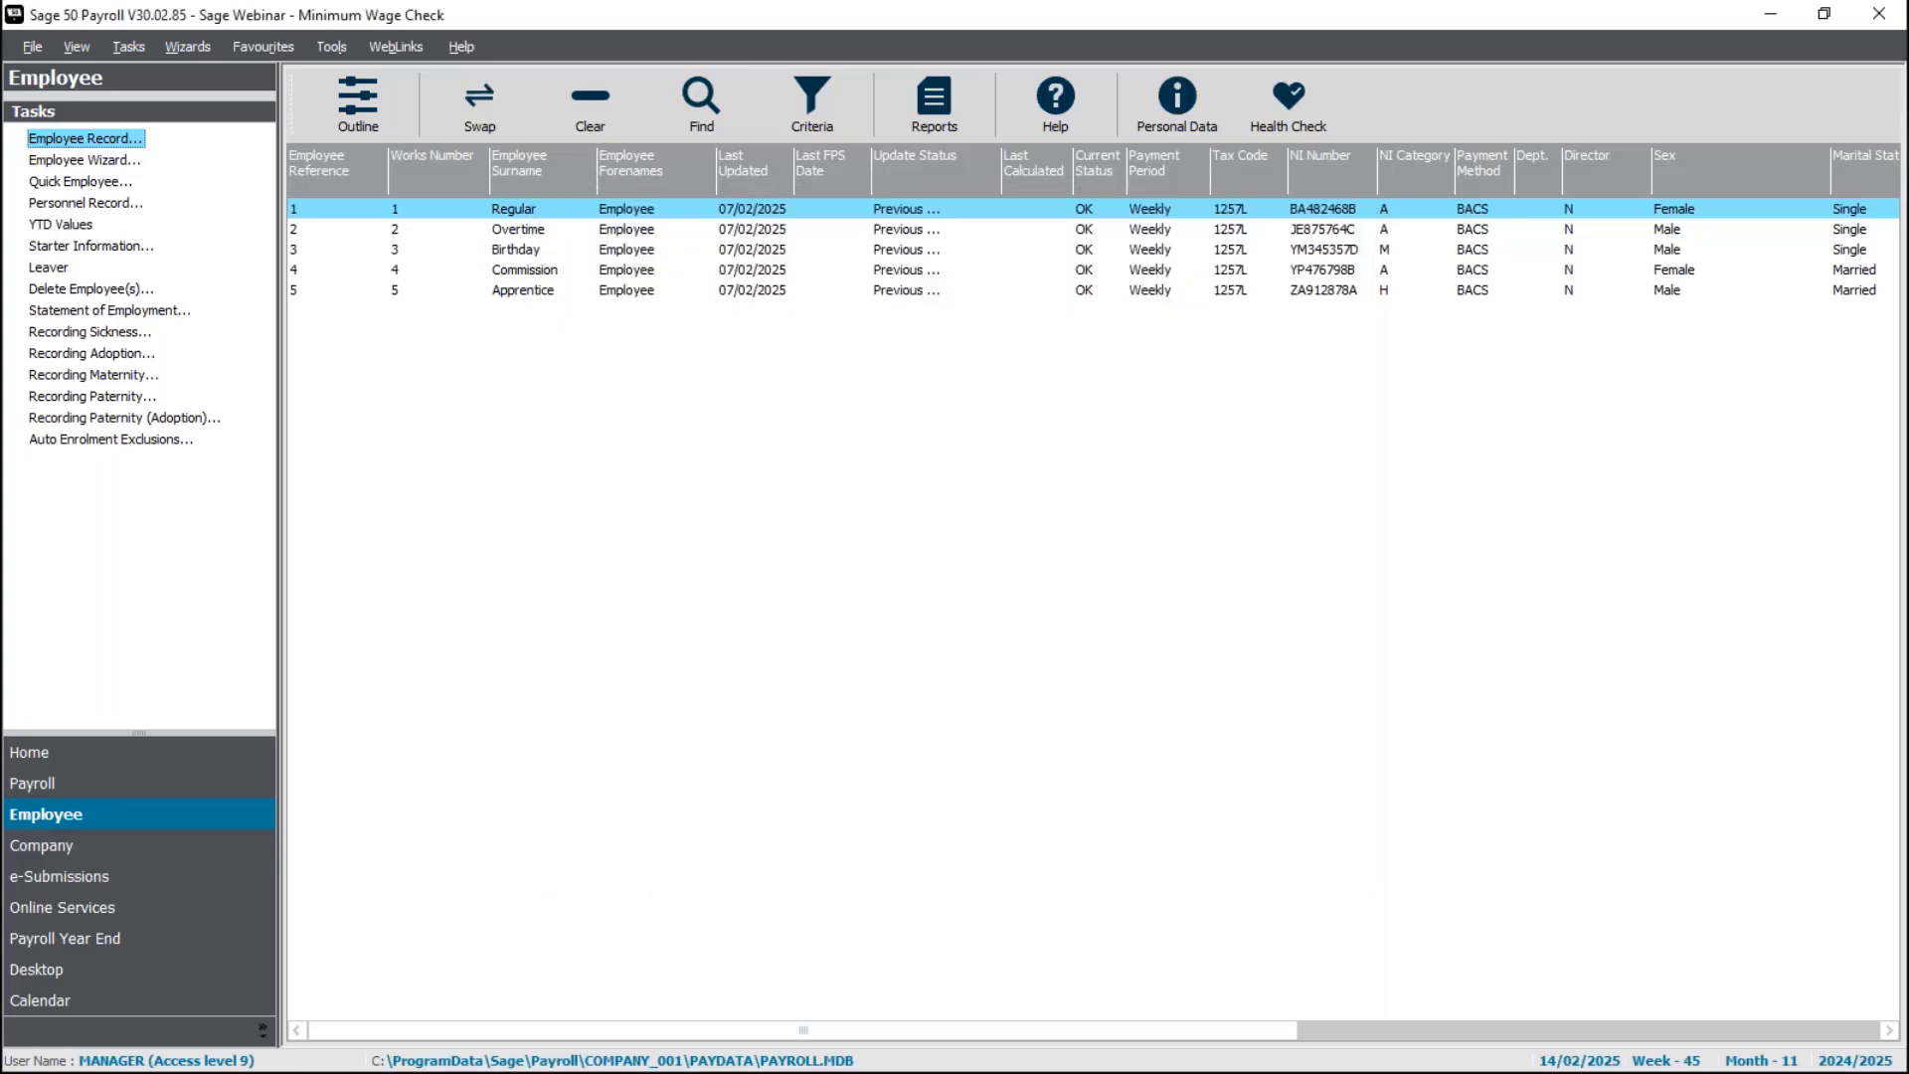
- Set the Apply Minimum/Living Wage Flag for employees 2 to 5 through a global payments change
click(488, 93)
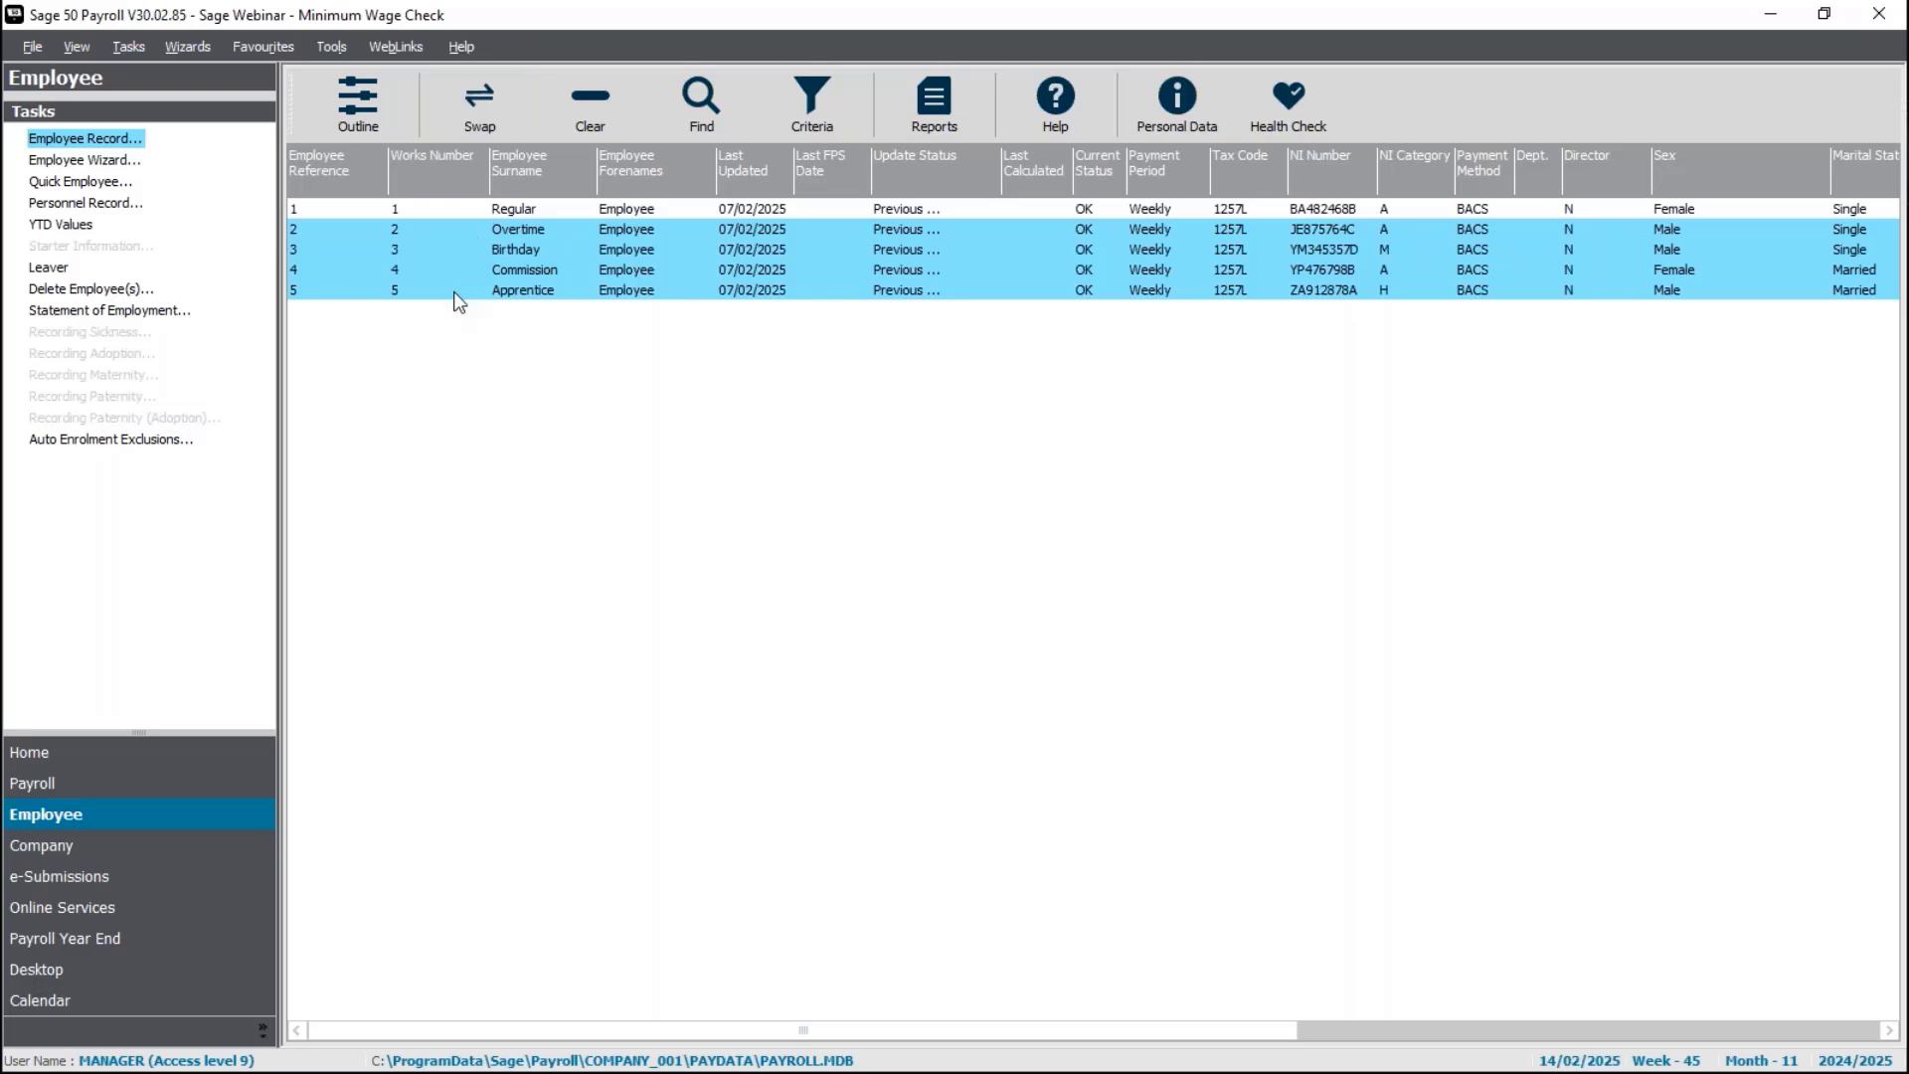
click(124, 52)
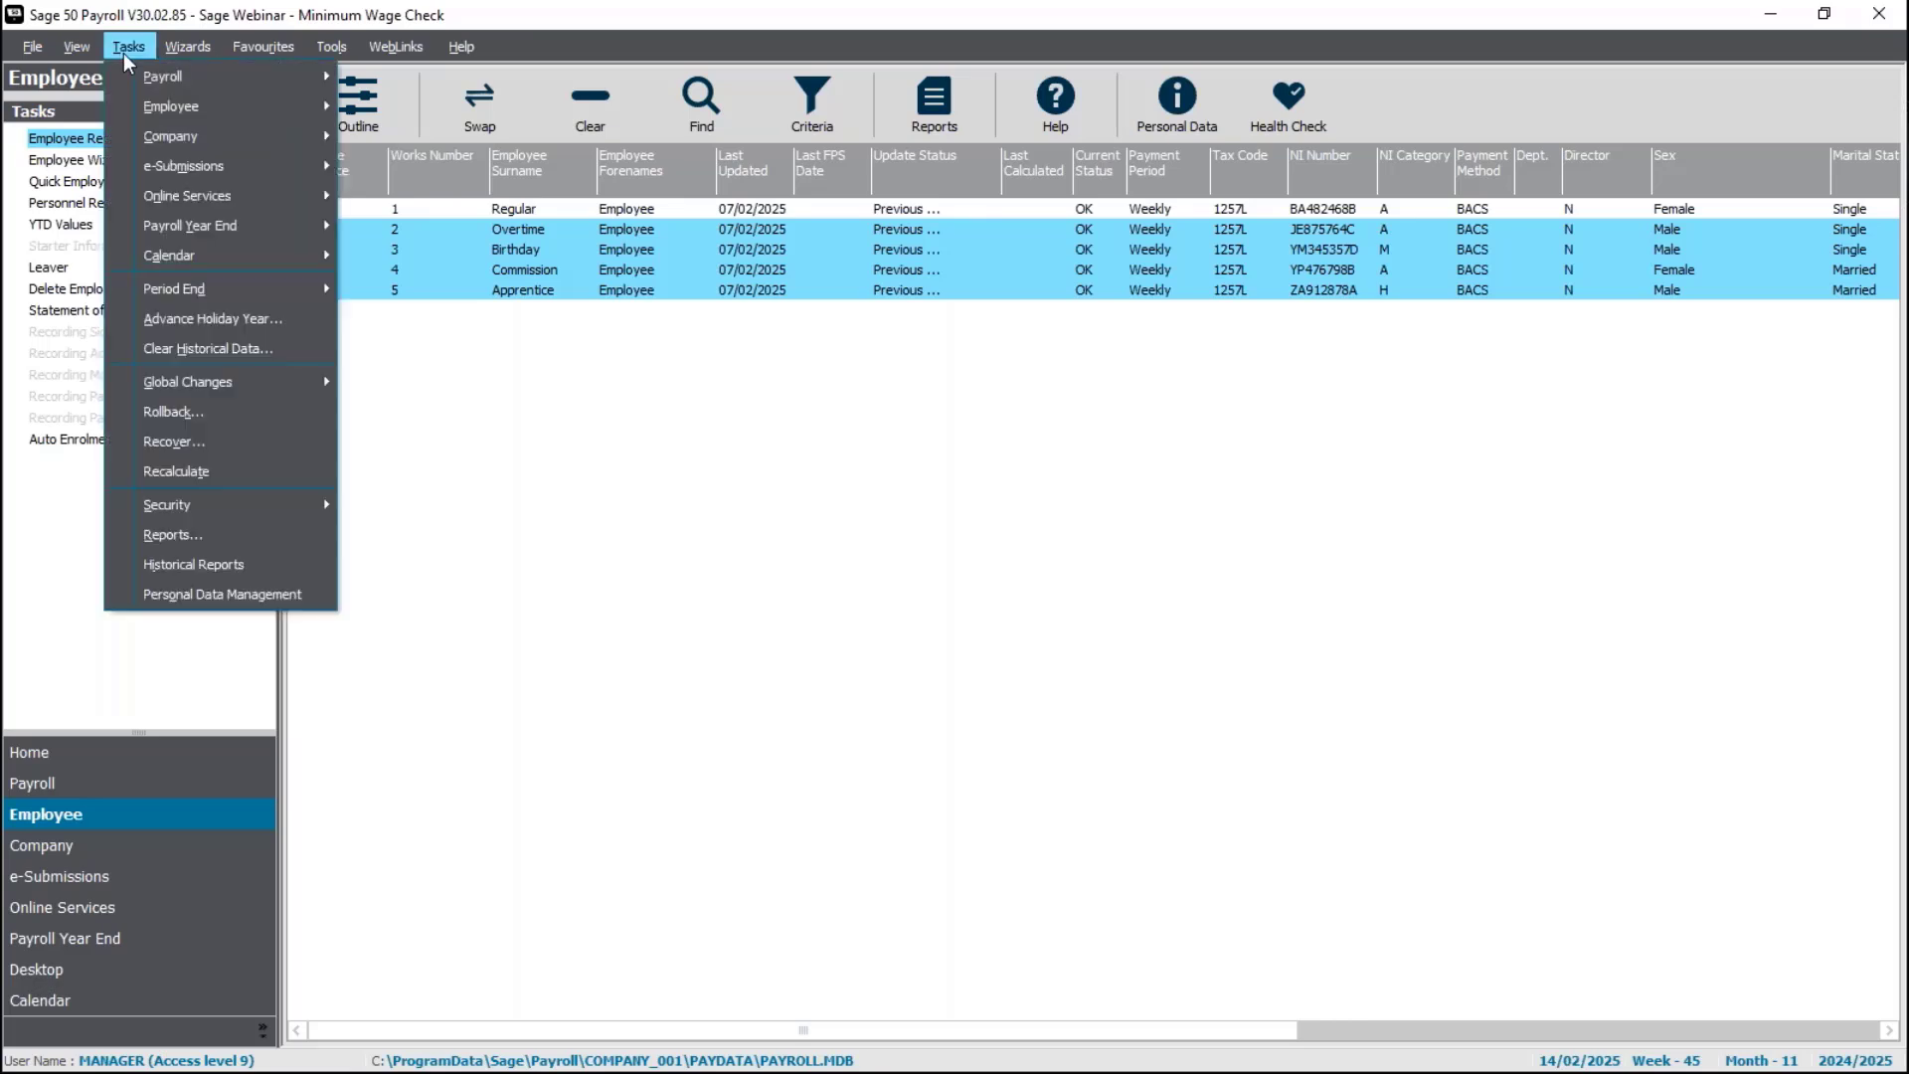
mouse_move(255, 382)
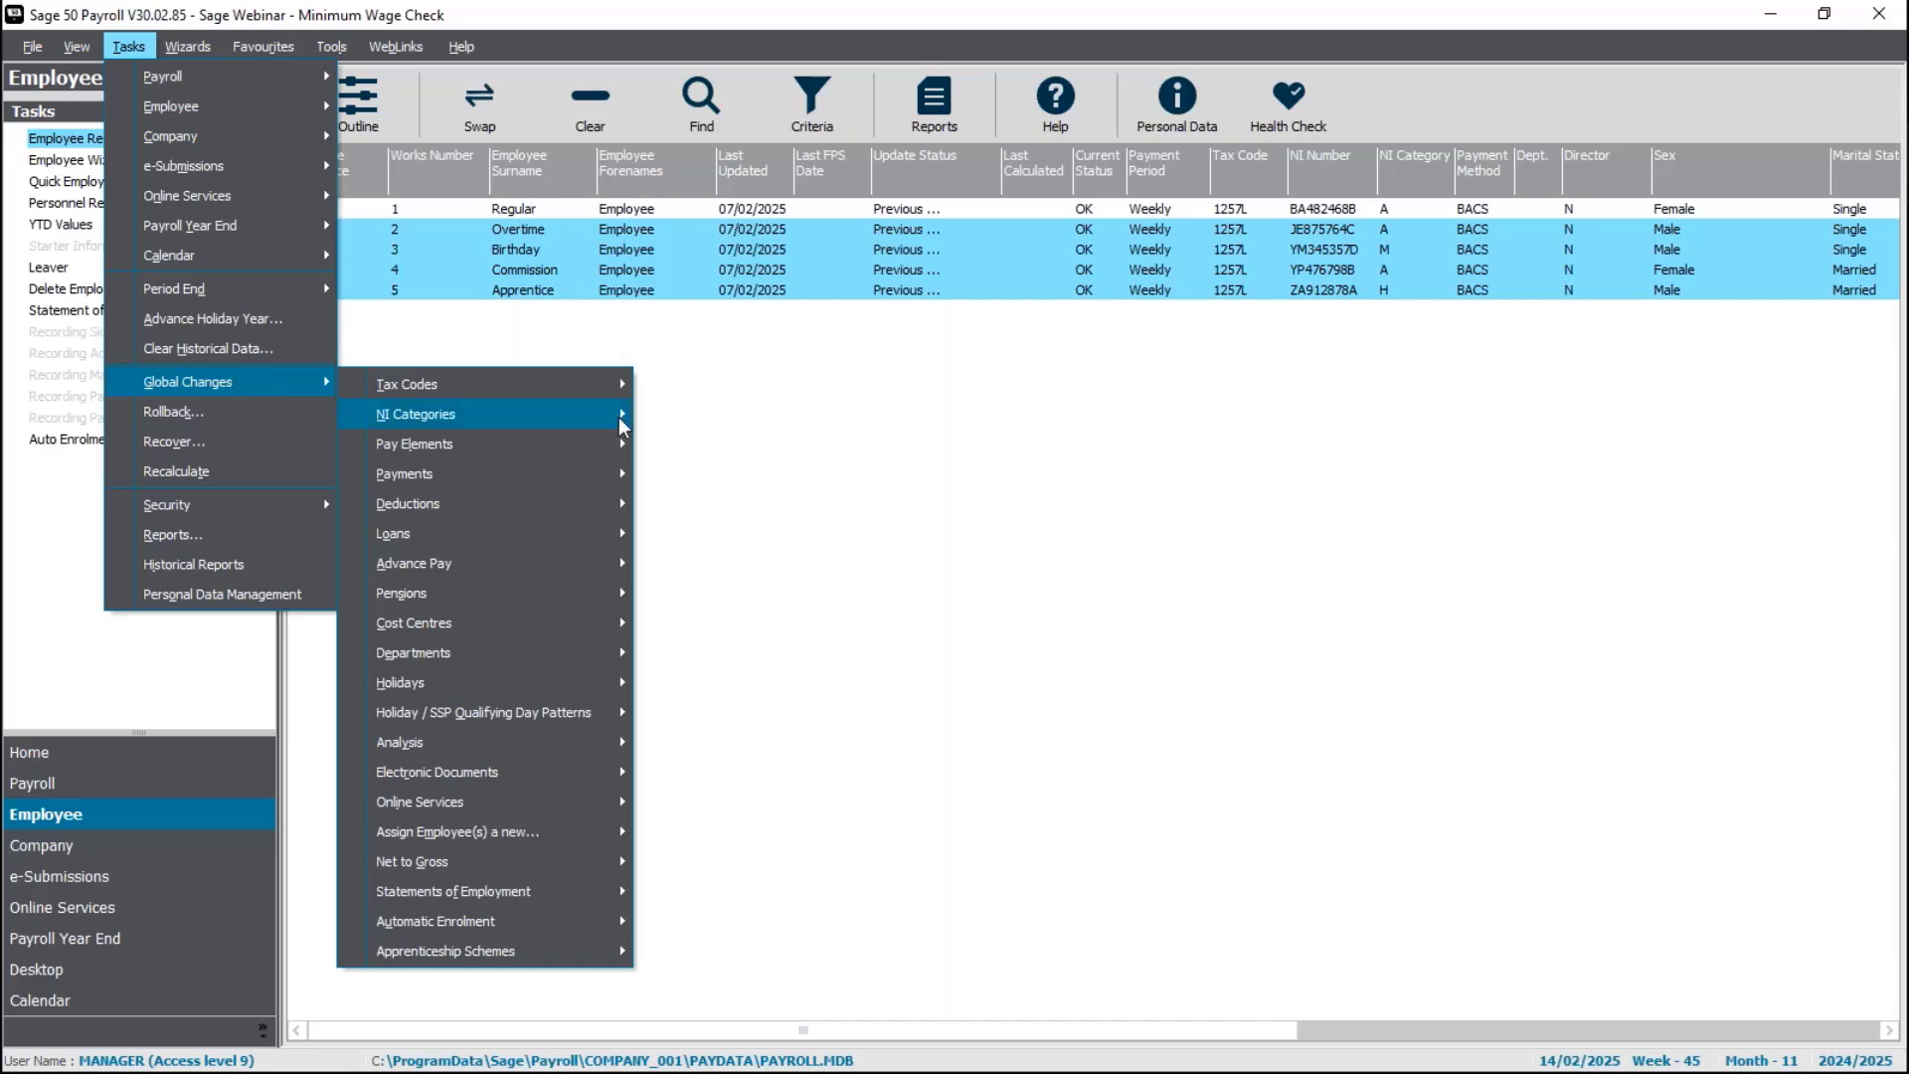
mouse_move(545, 480)
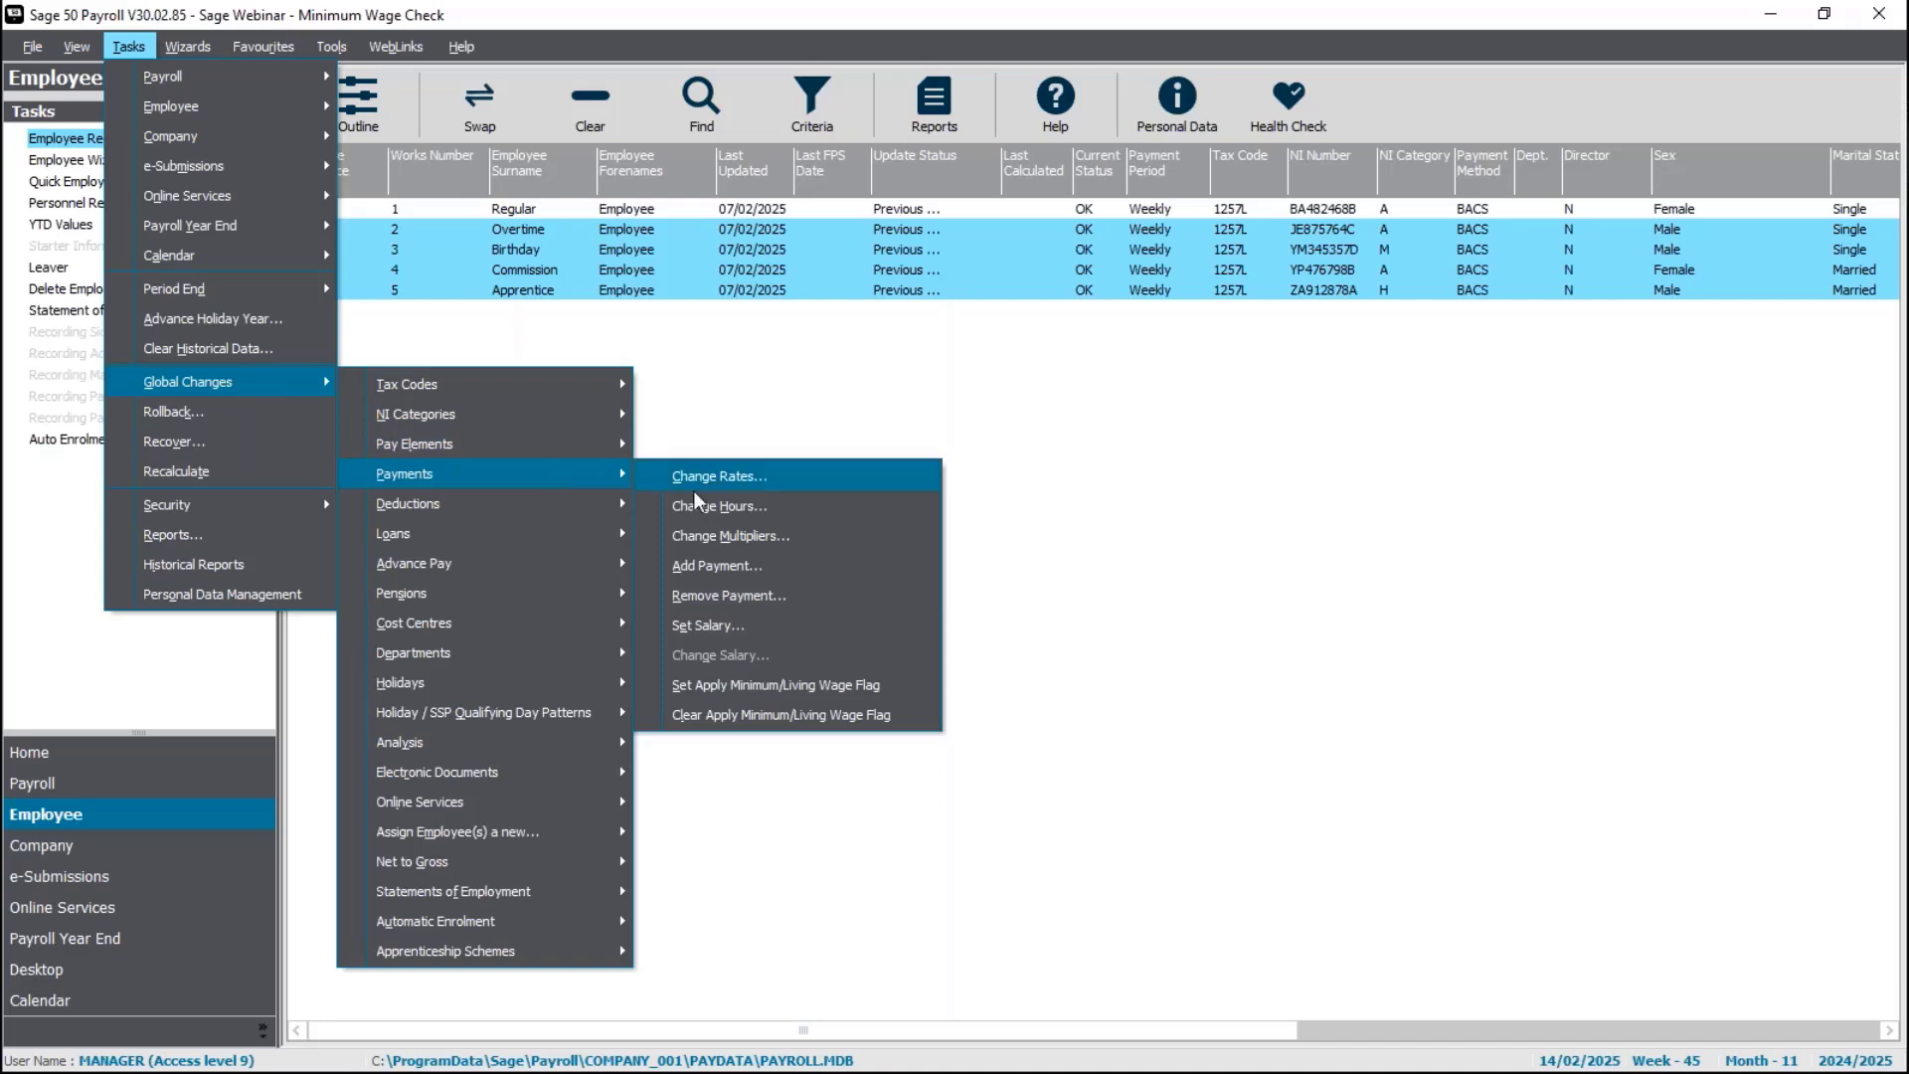
click(845, 687)
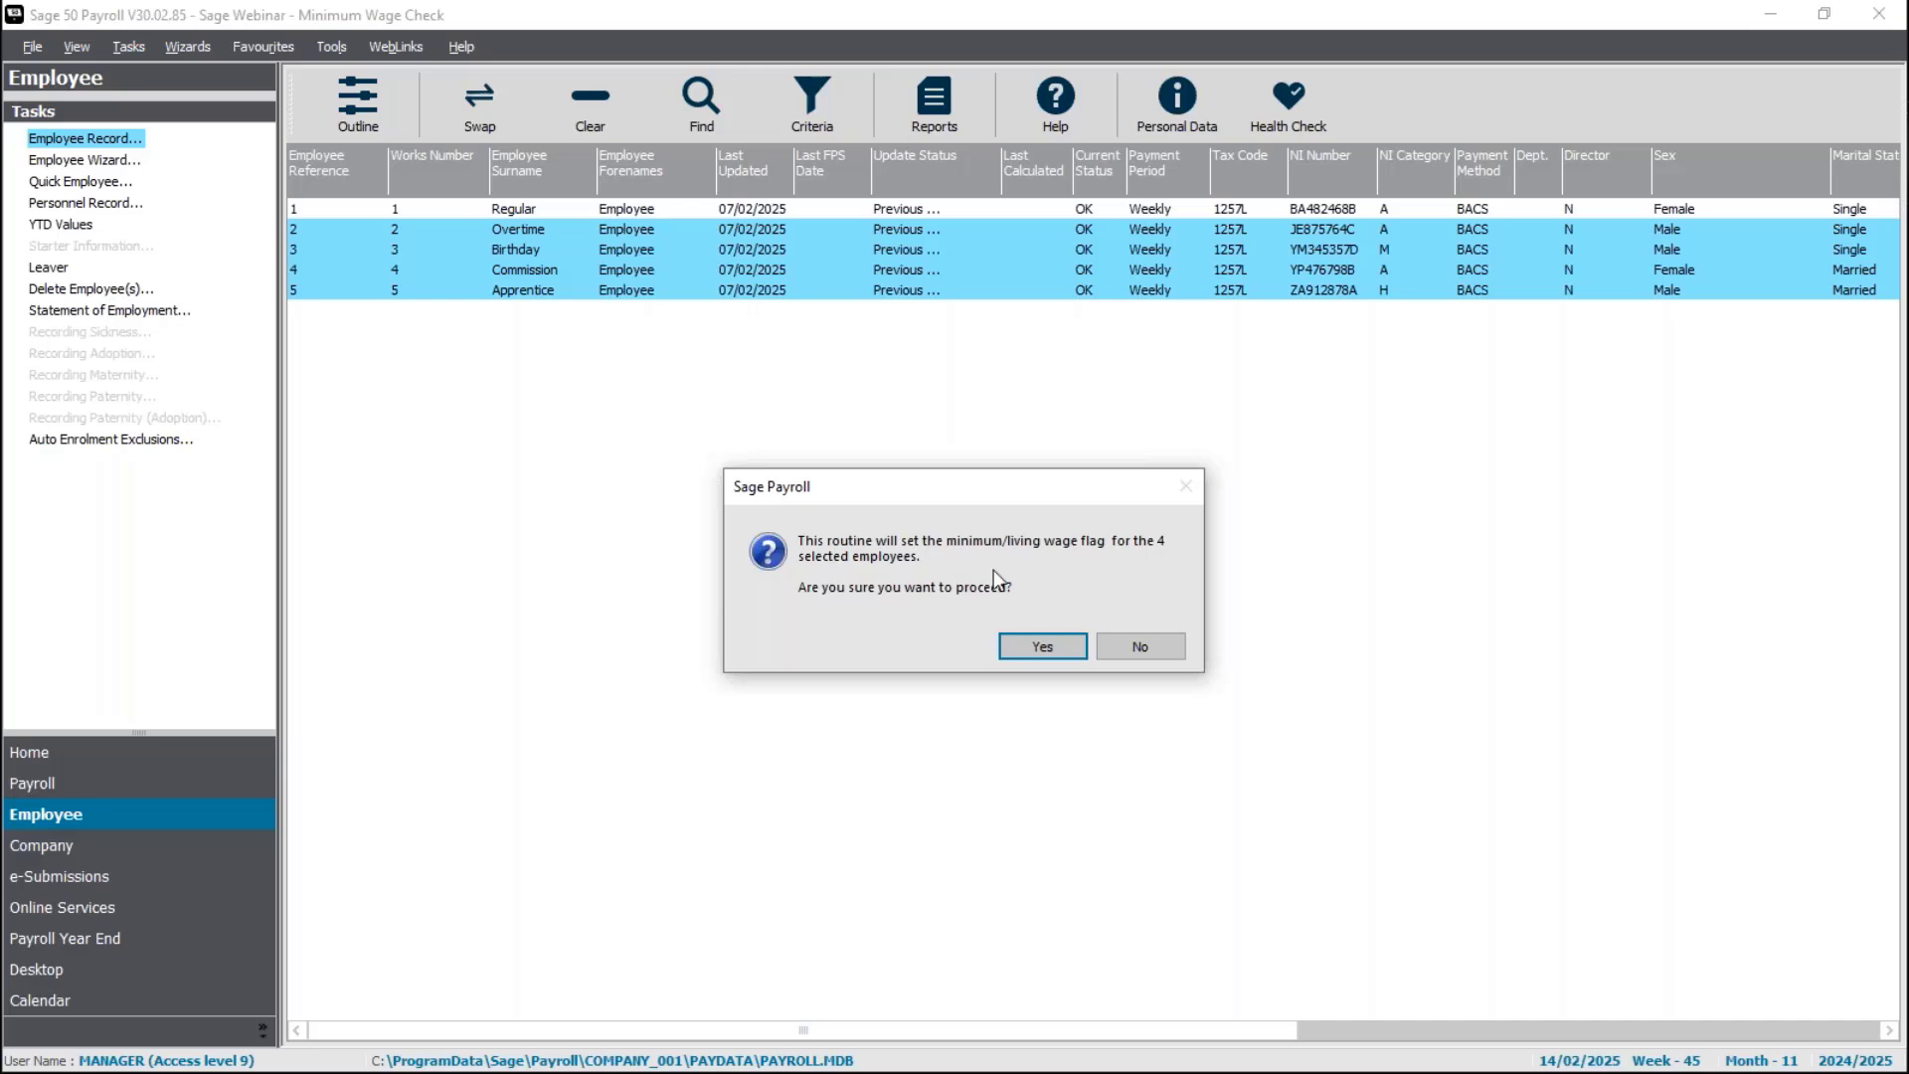
click(1044, 648)
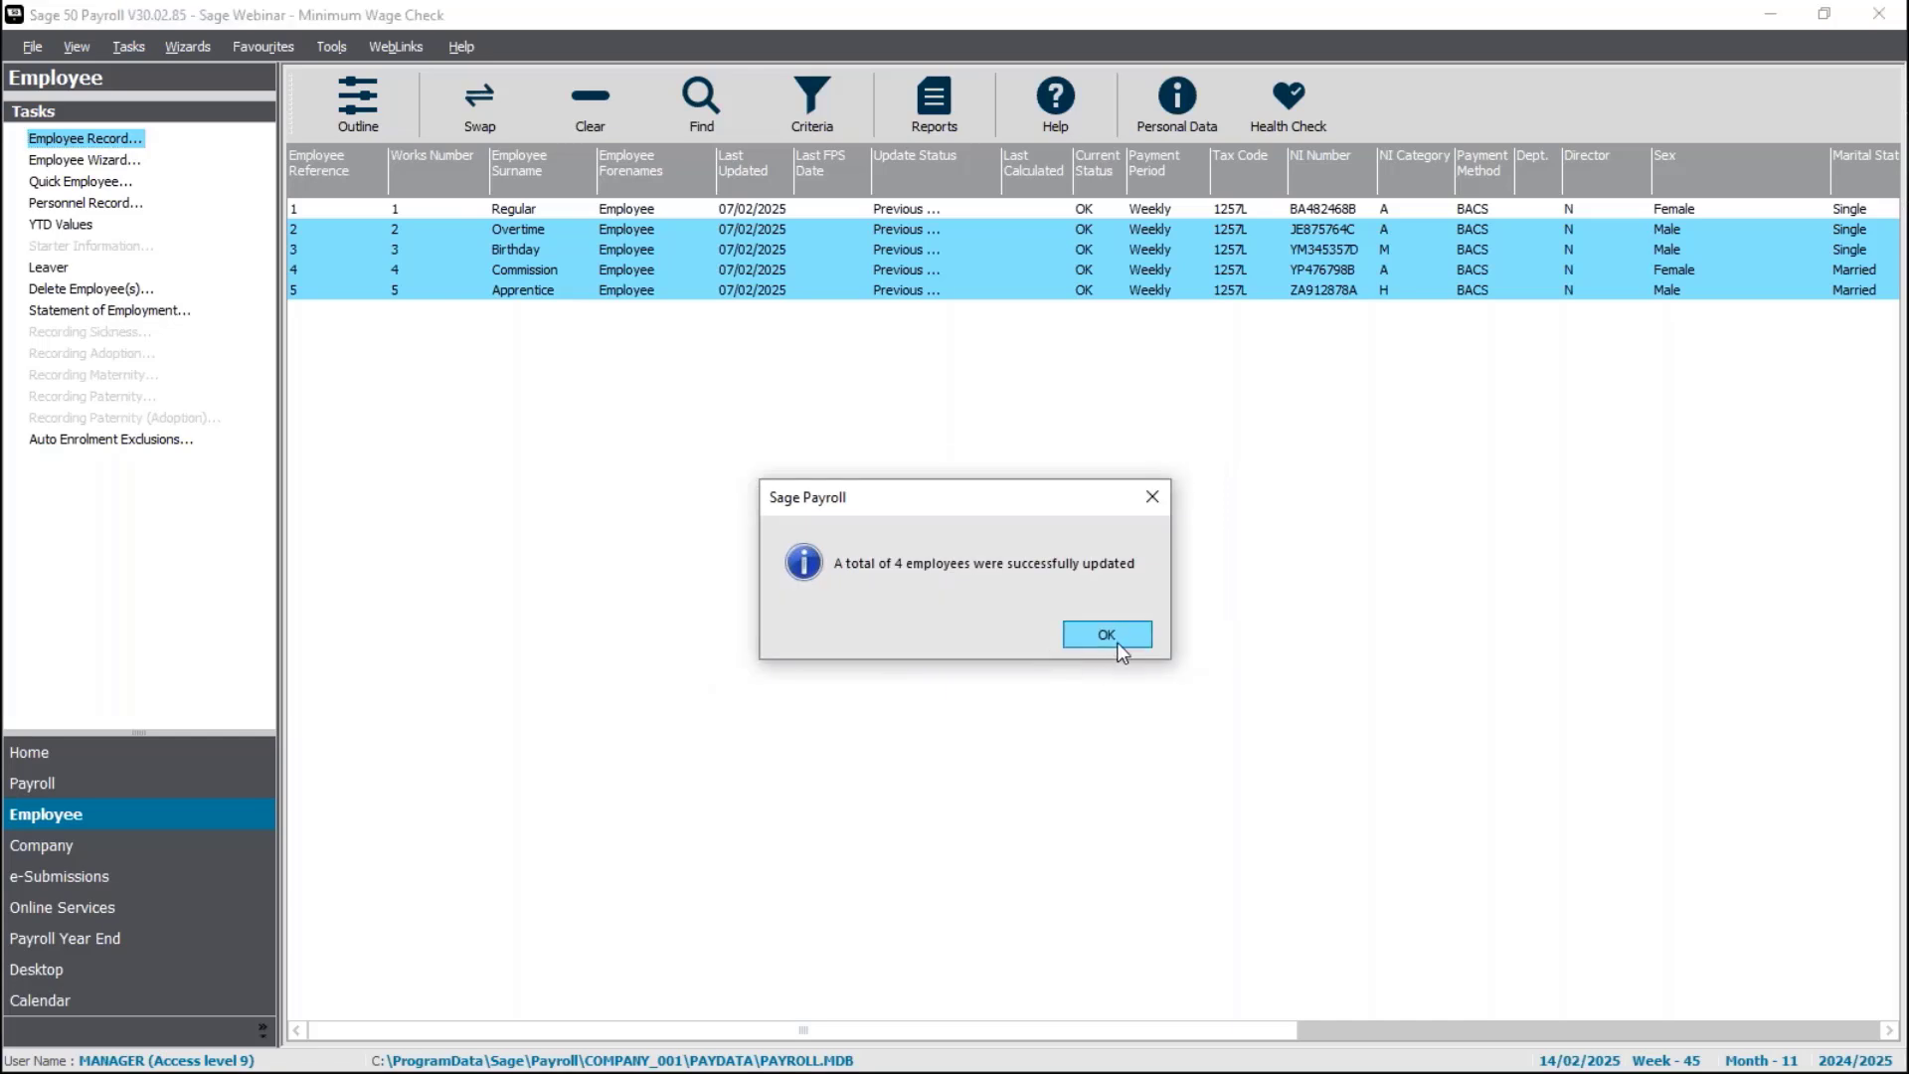
click(1118, 644)
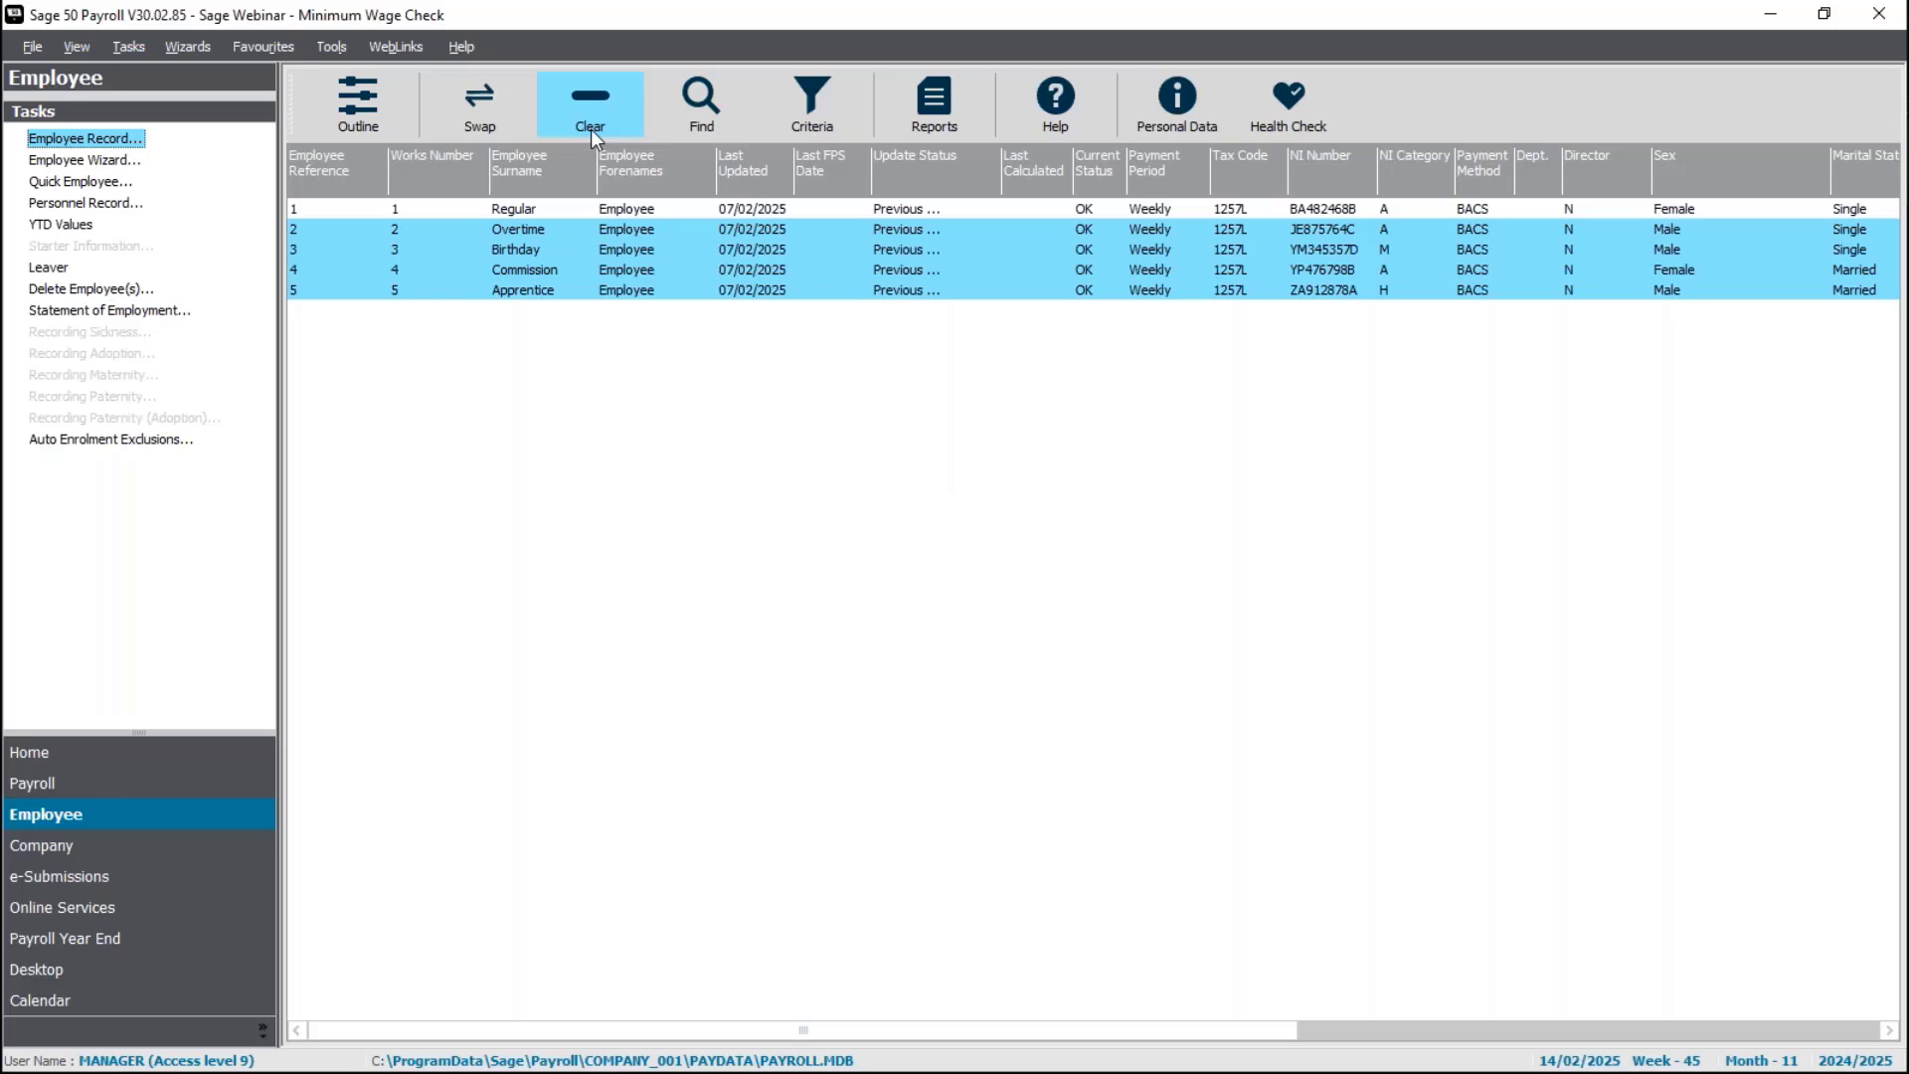
- Select all five employees and preview the Minimum Wage Employees Report from the employee reports
click(590, 127)
click(464, 94)
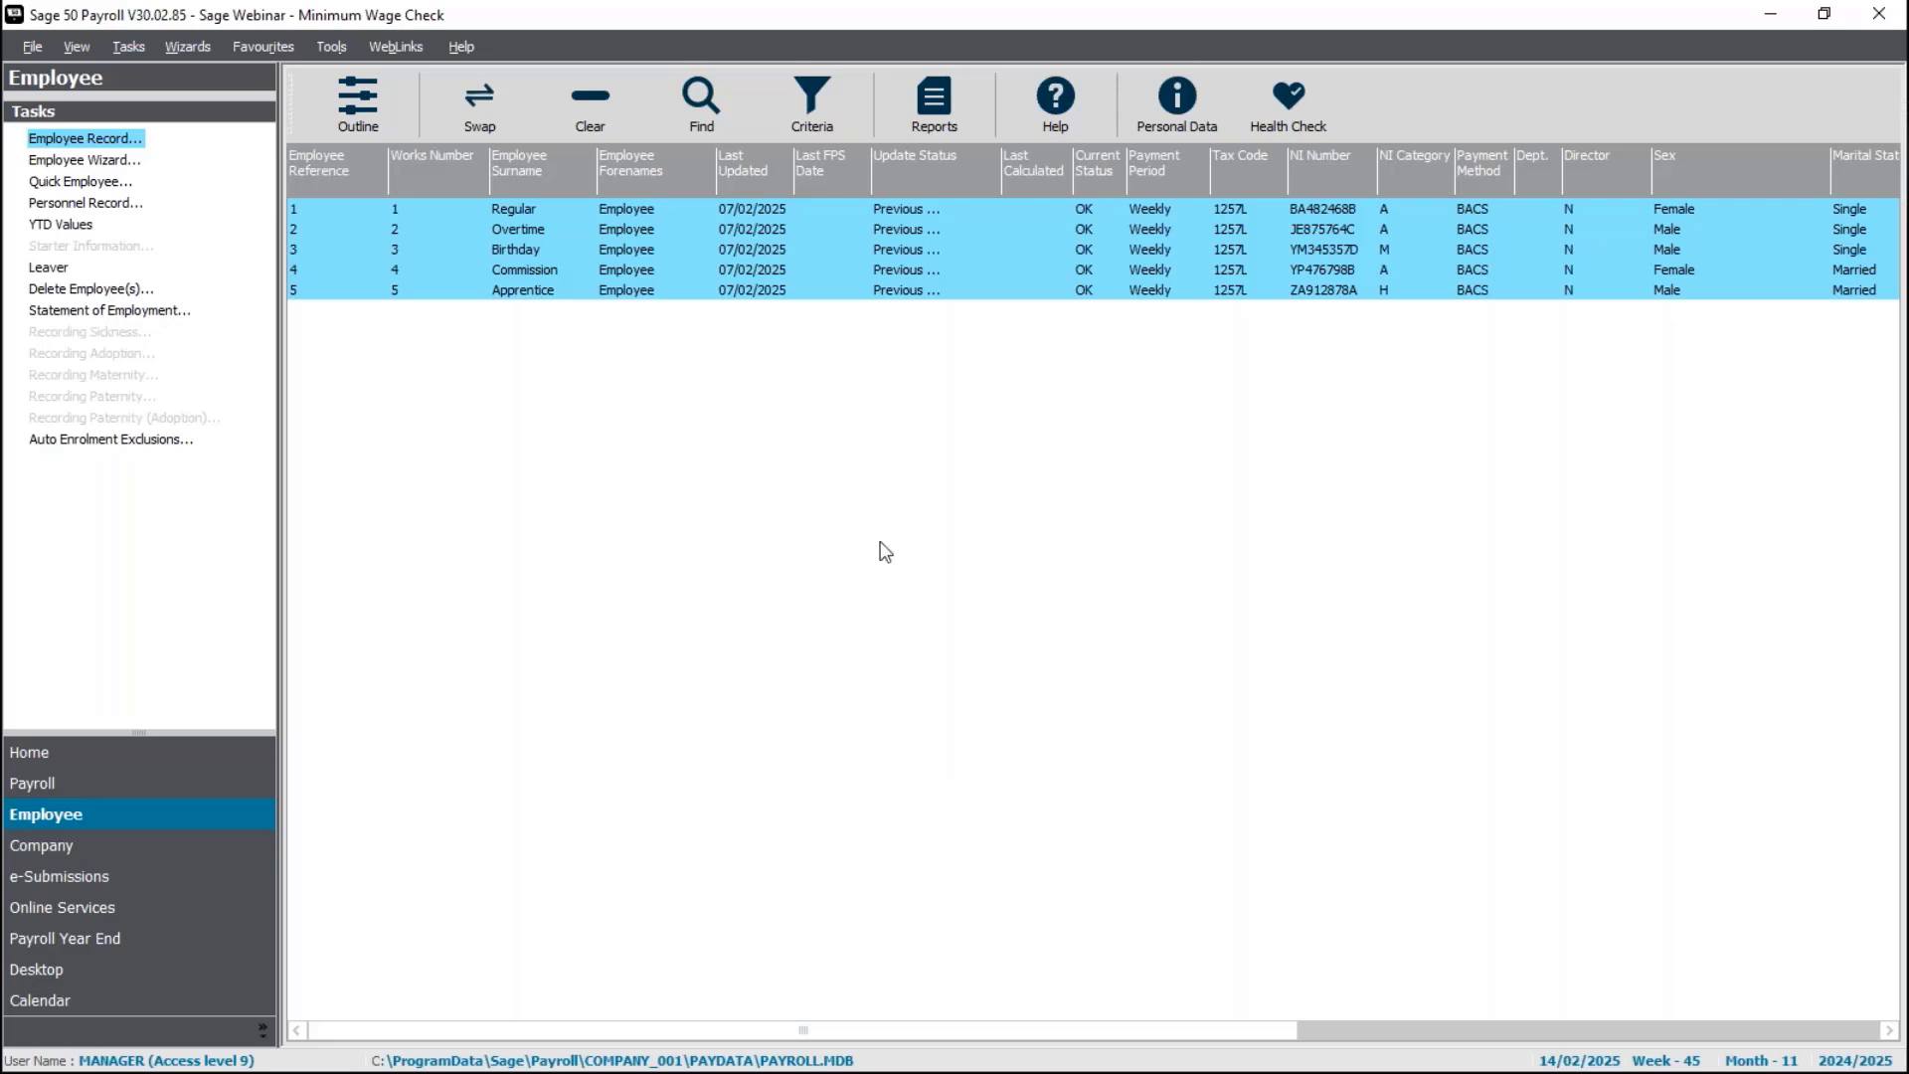
click(919, 134)
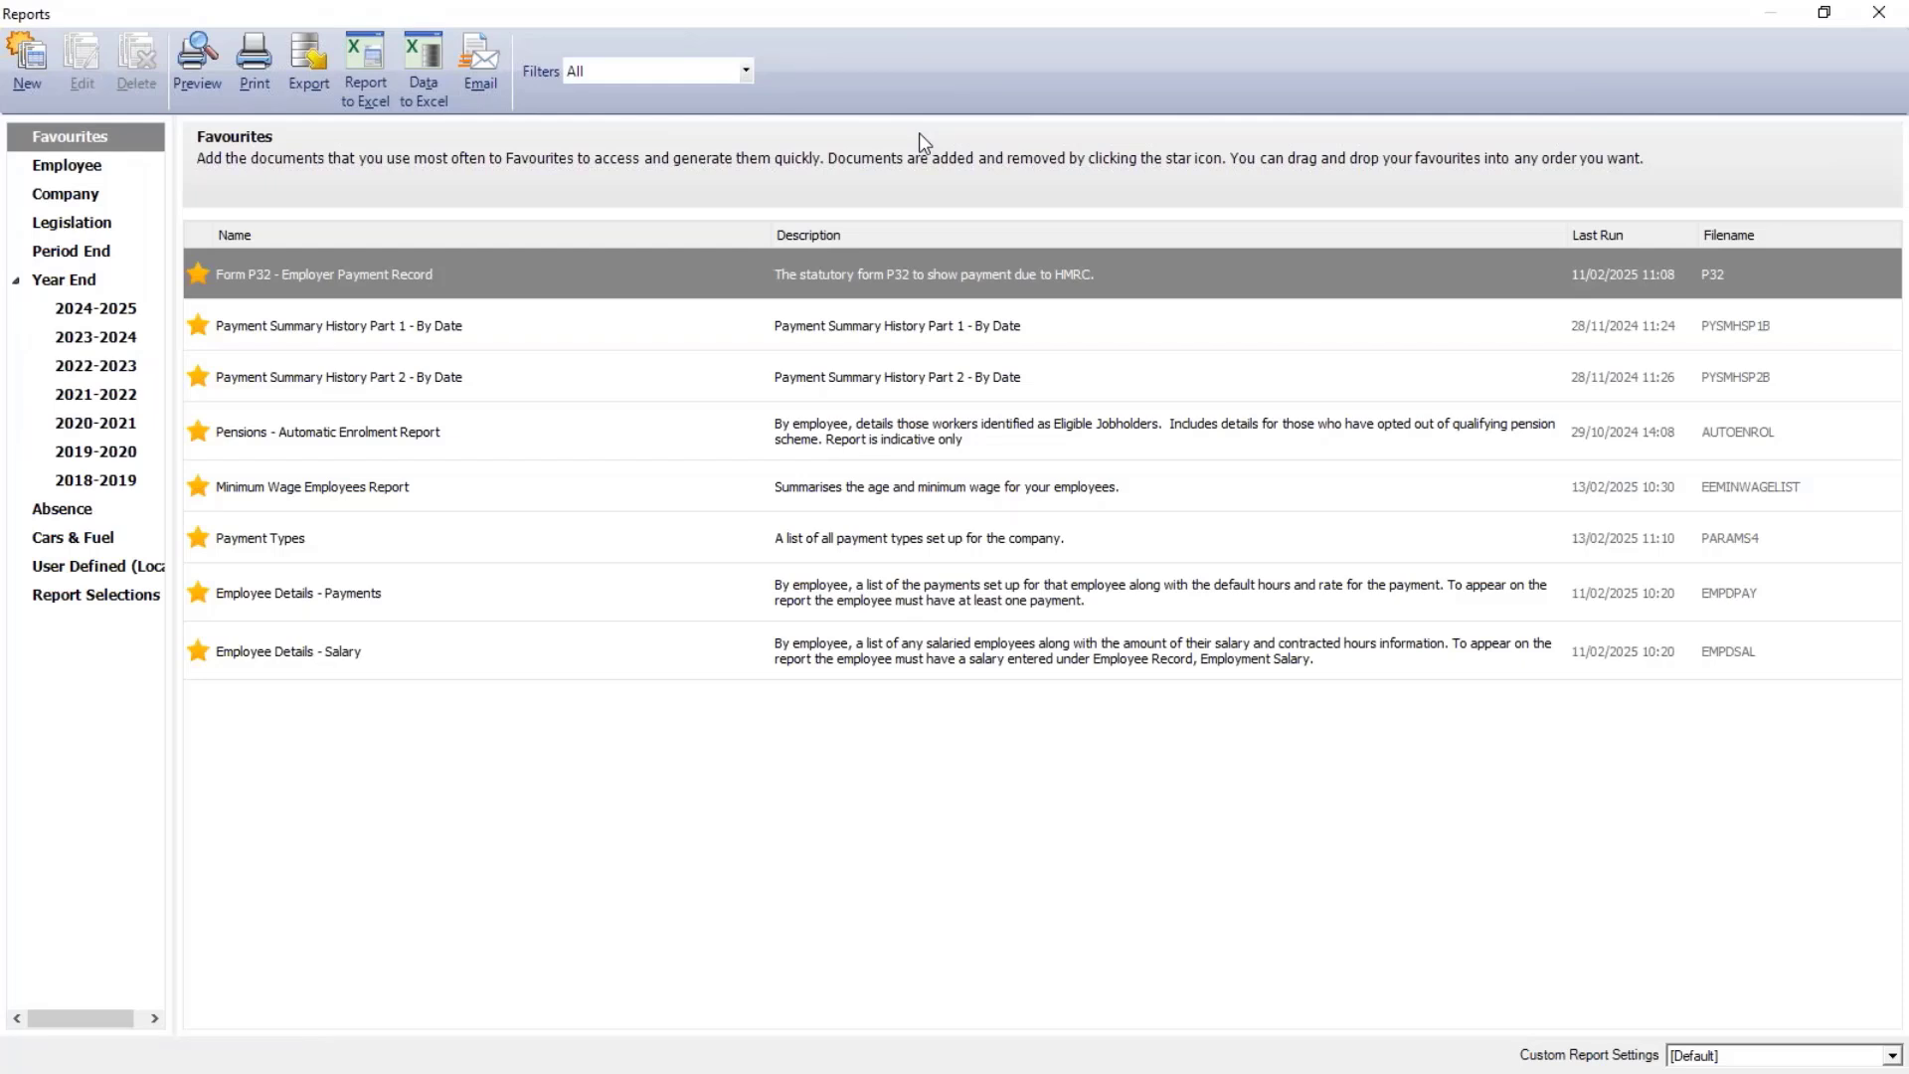
click(266, 507)
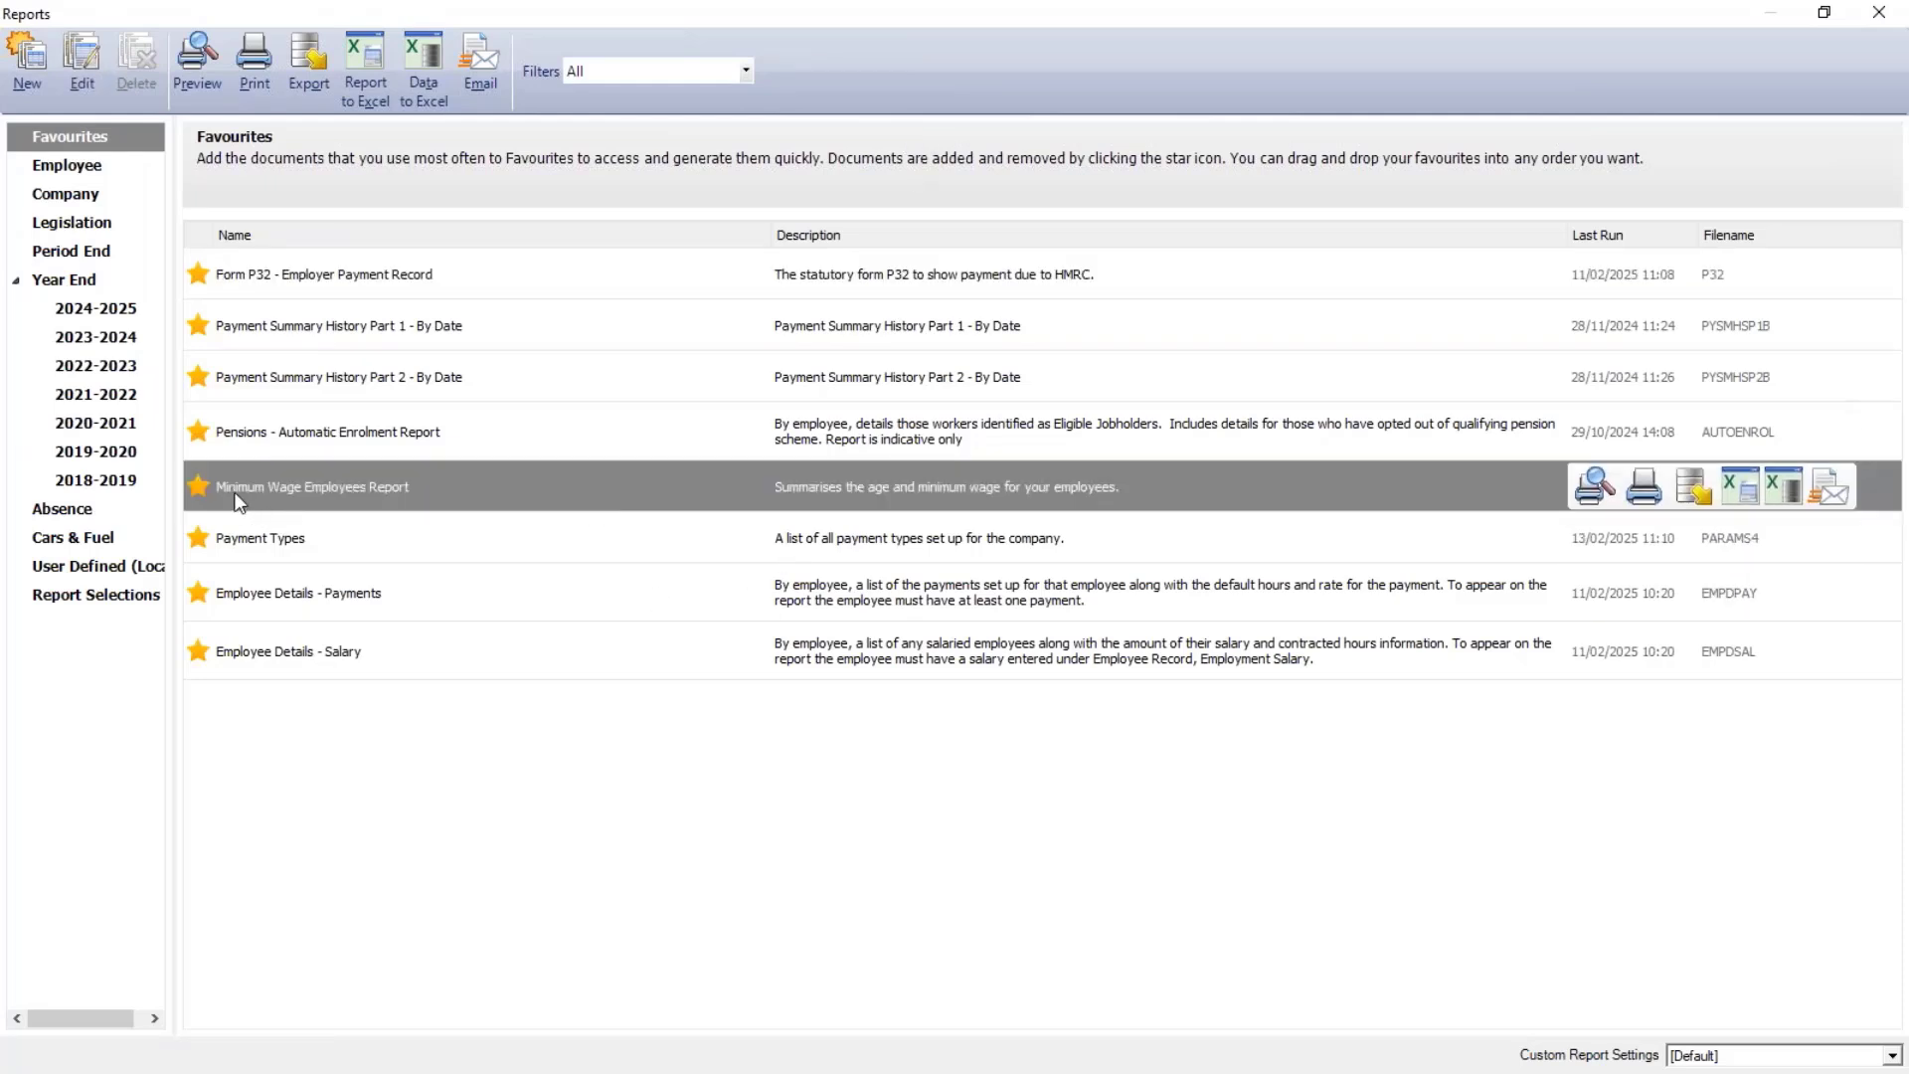
click(57, 165)
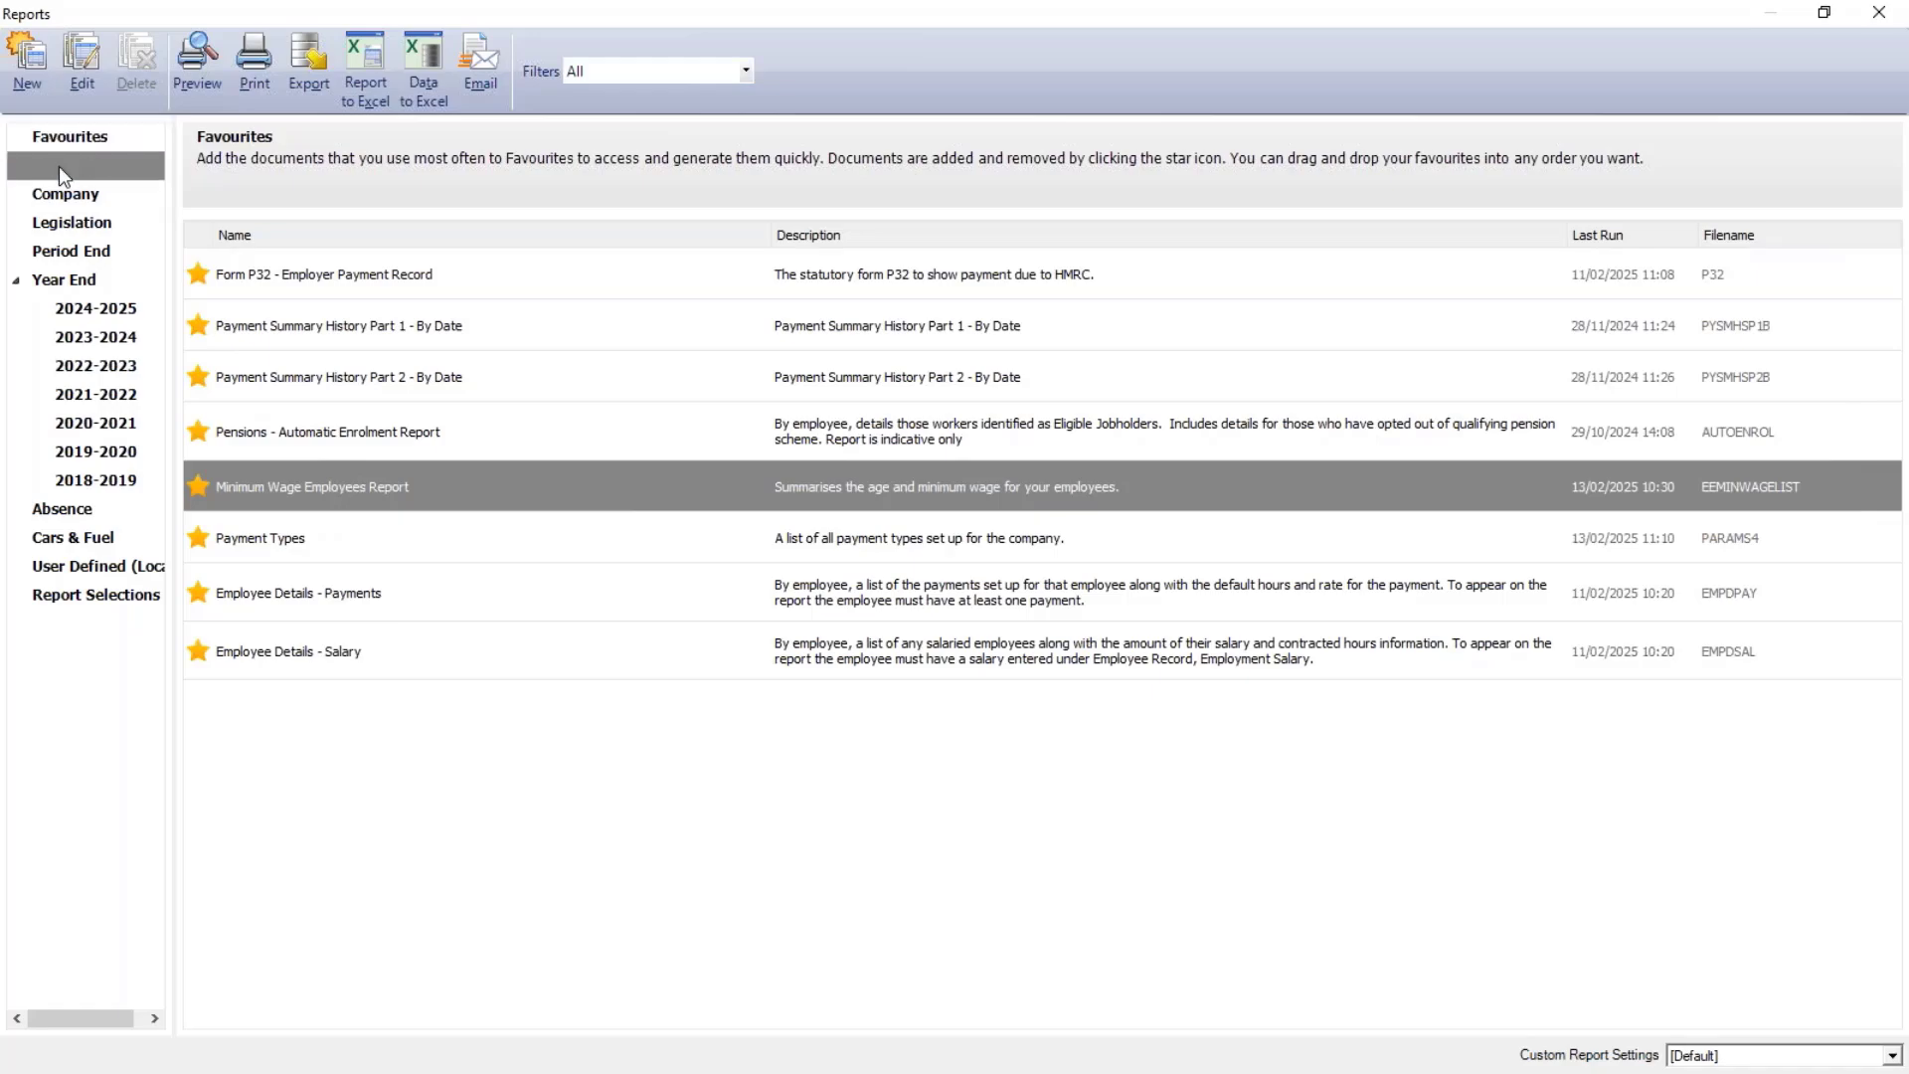
scroll(775, 617, down, 15)
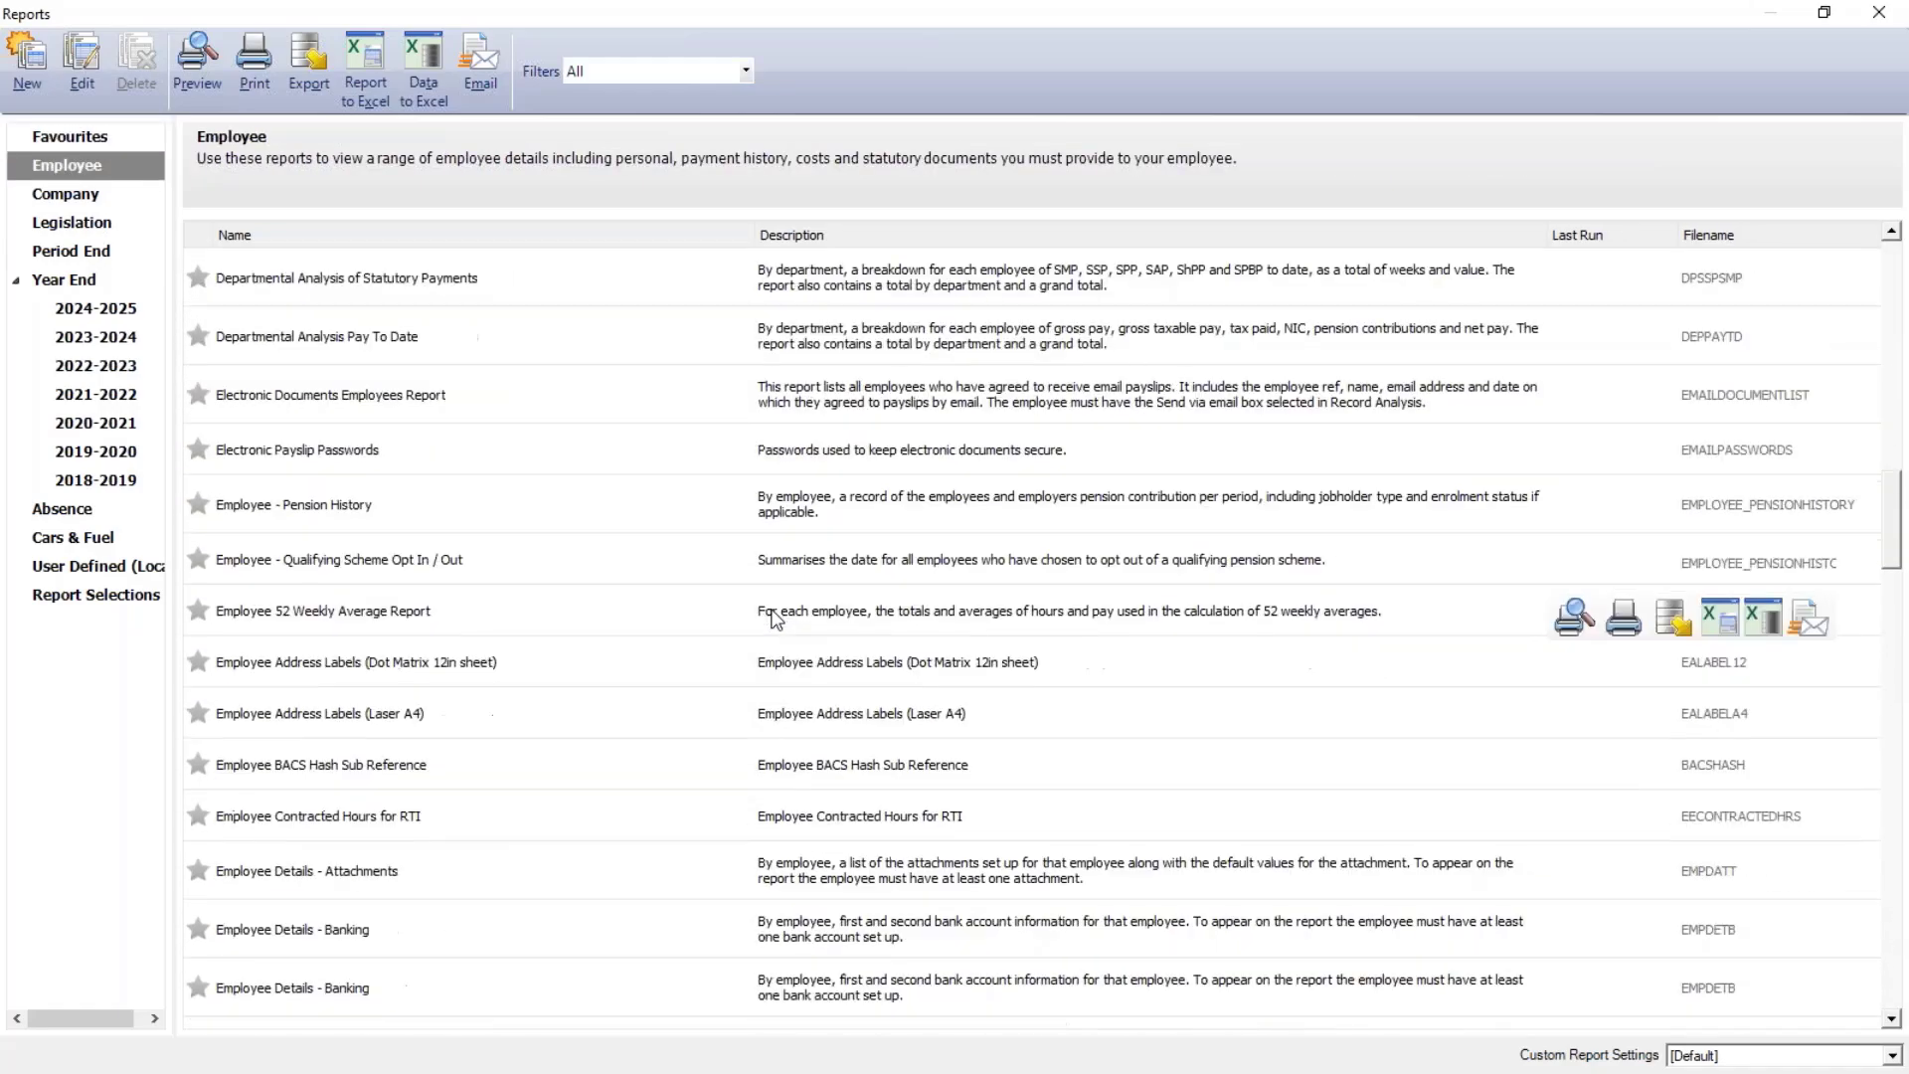
scroll(776, 617, down, 2)
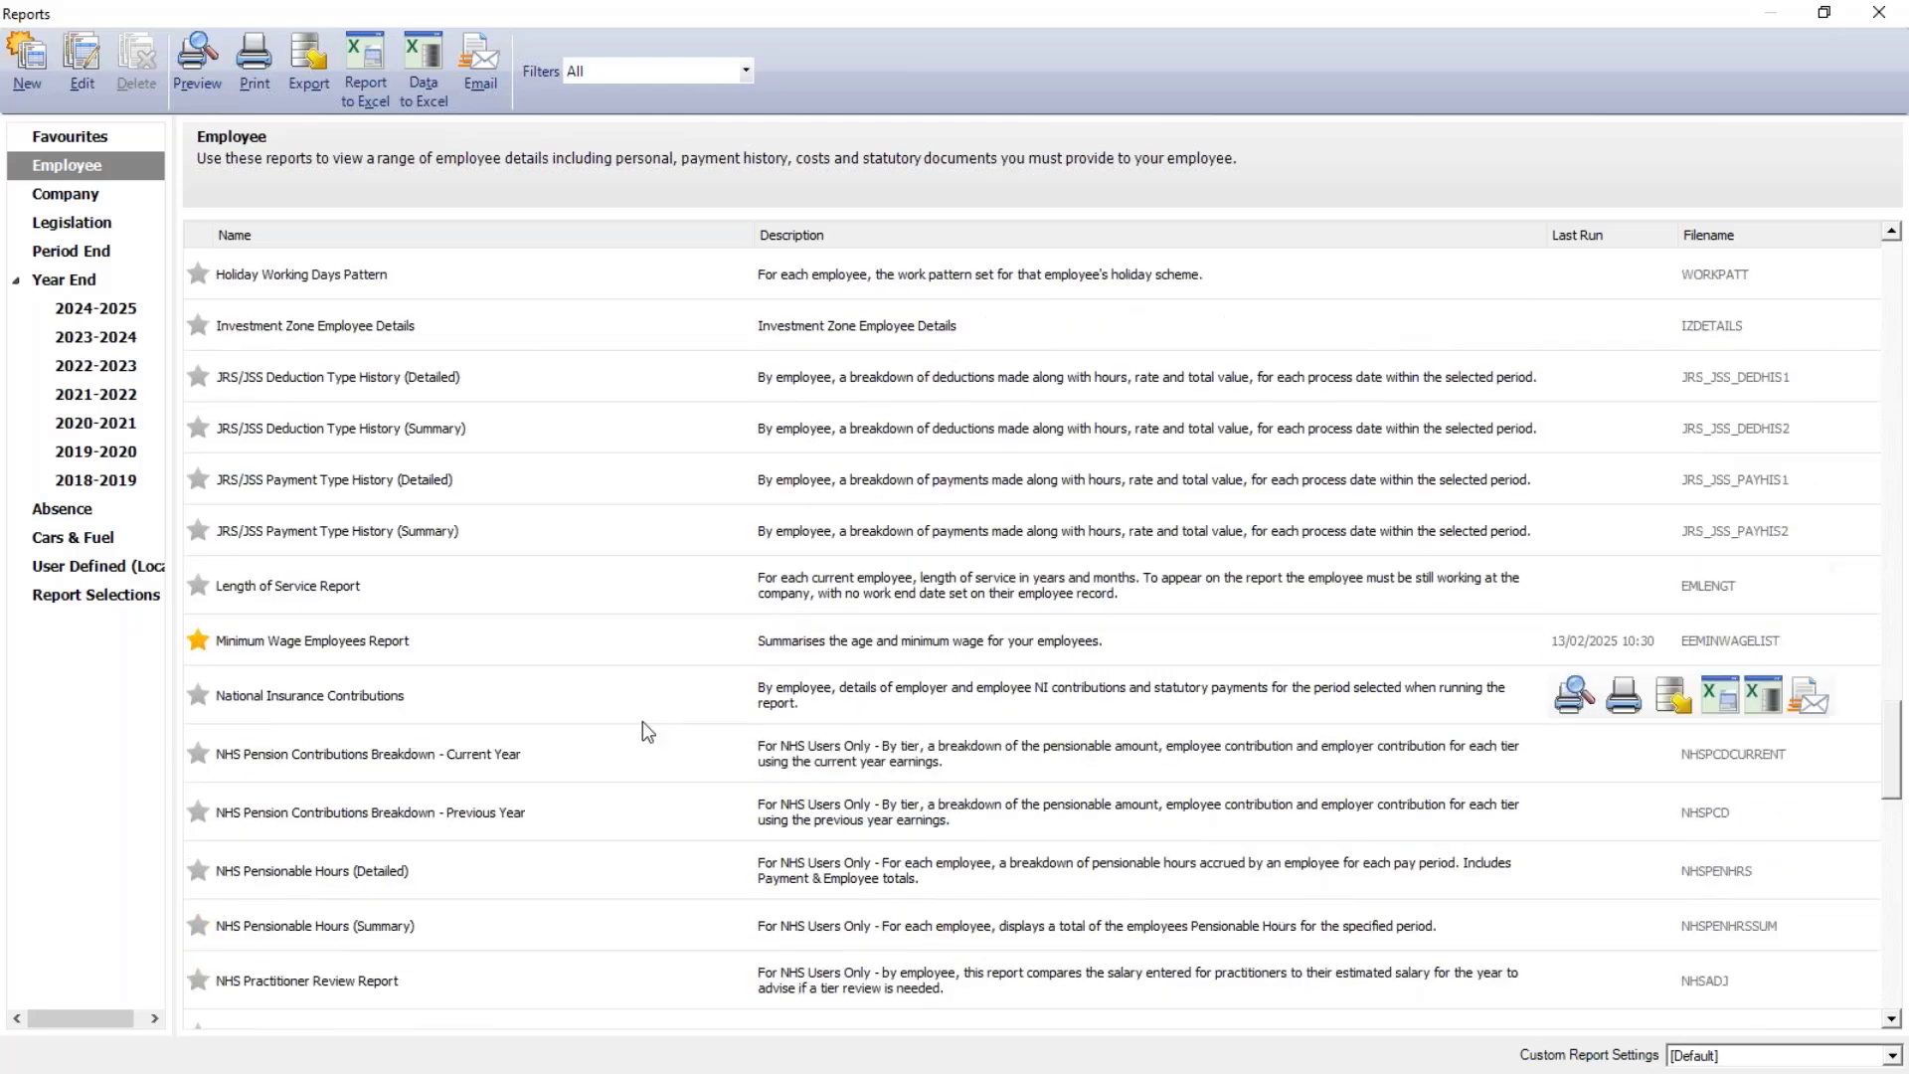
click(553, 651)
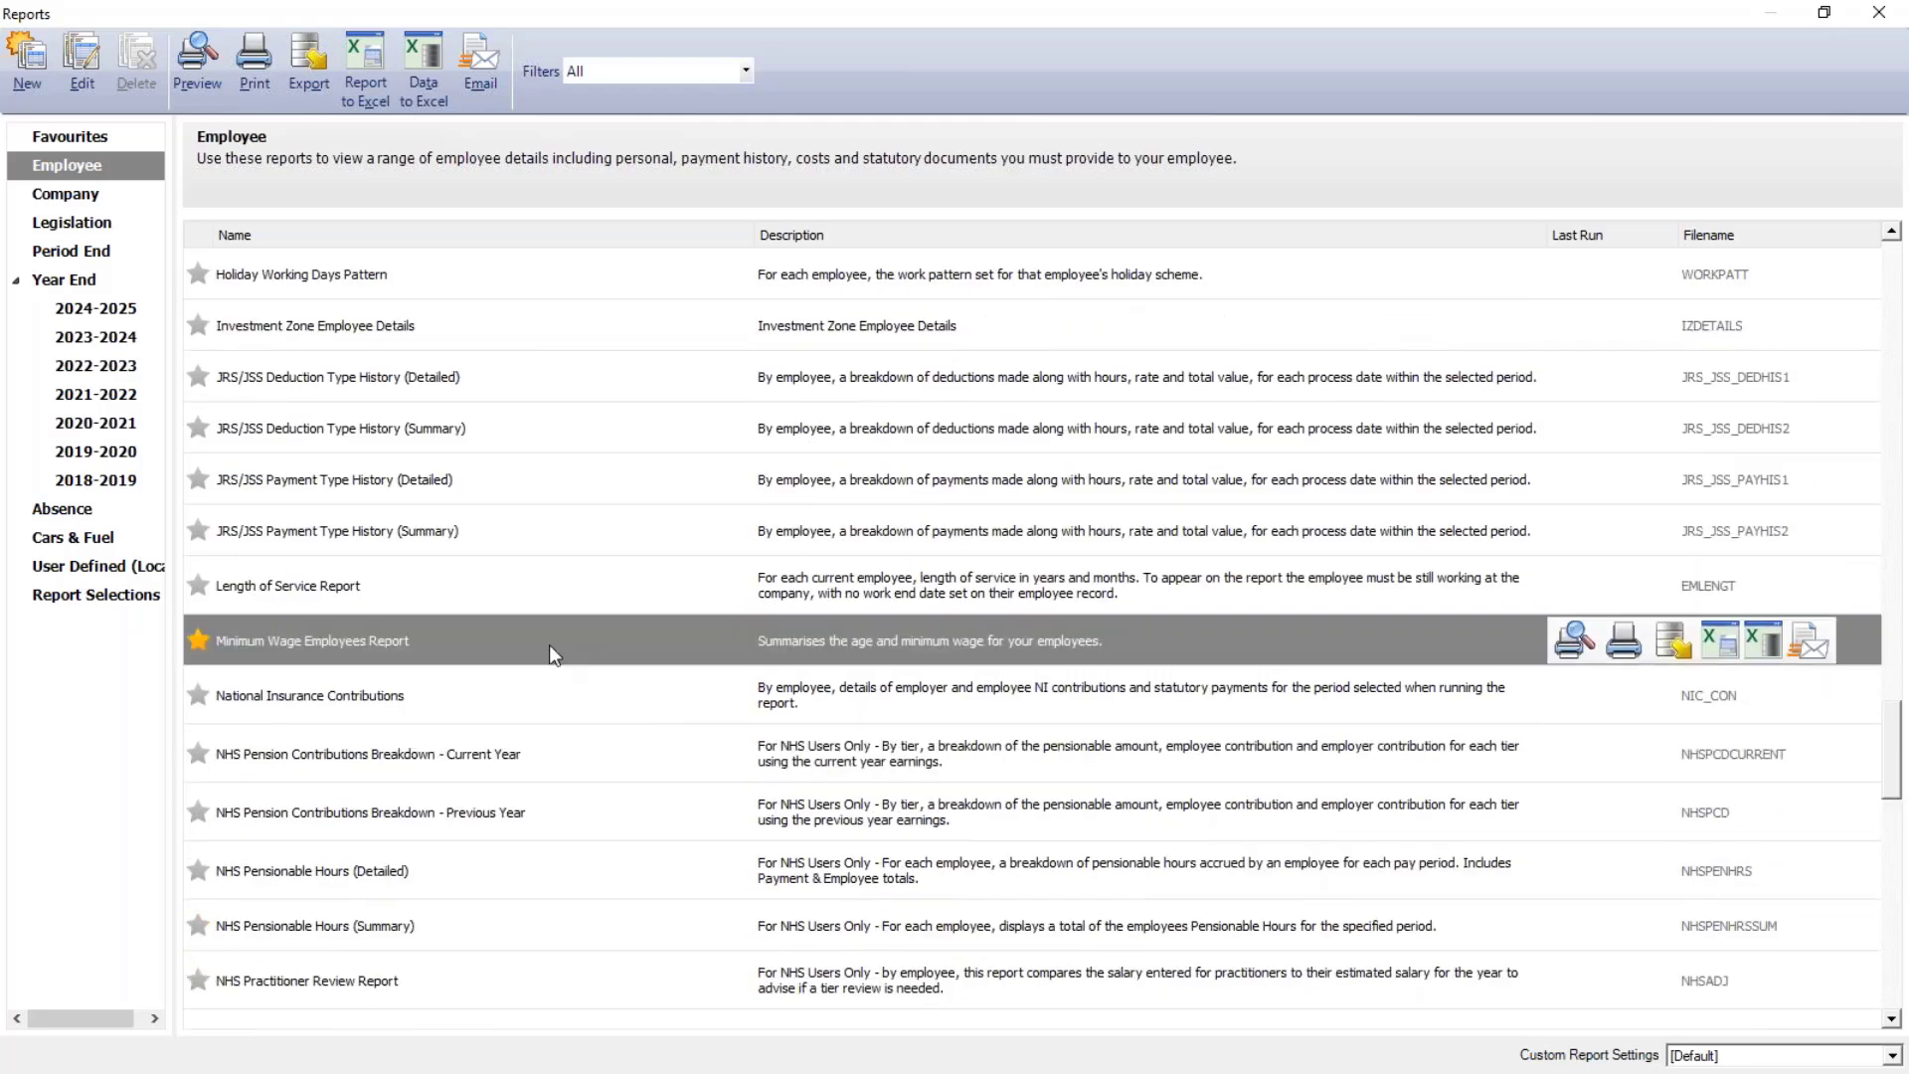
double_click(935, 652)
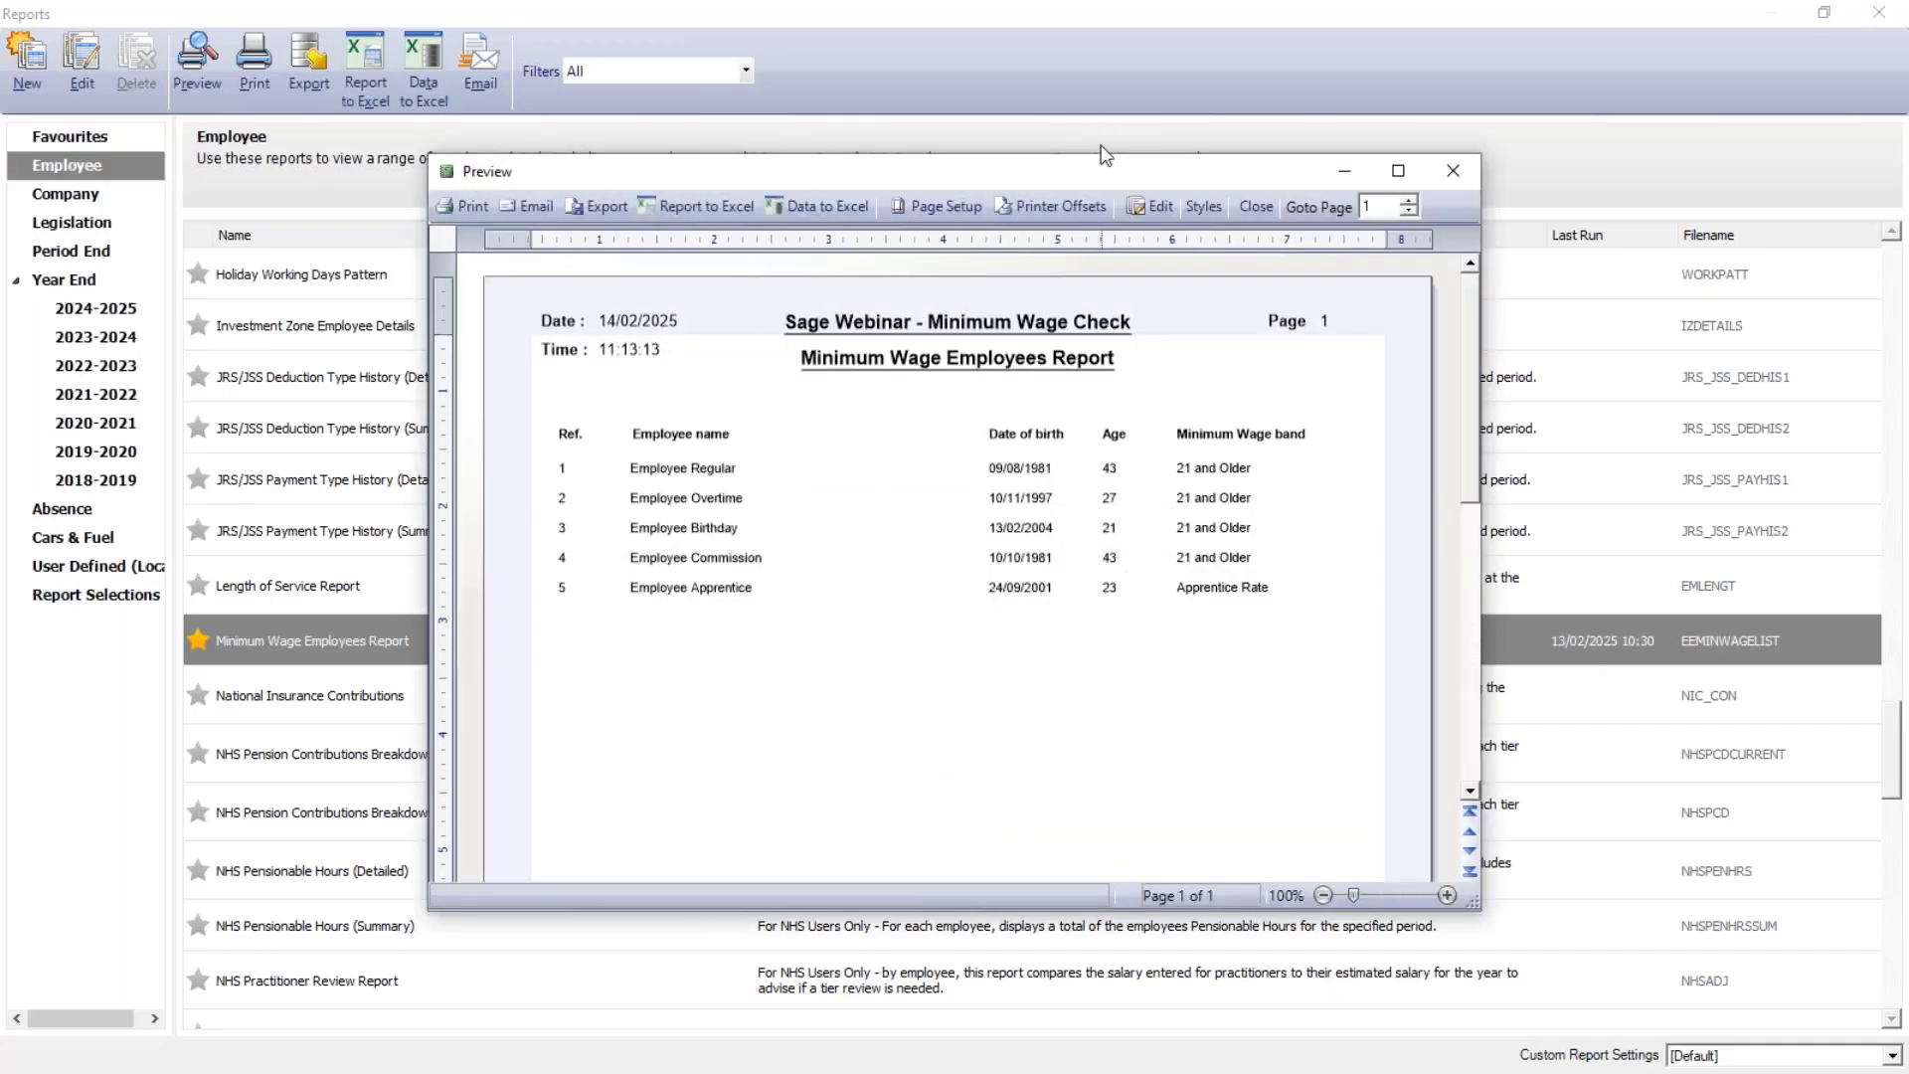
- Enlarge the report preview to examine each employee's age and minimum wage band, and close the preview and the reports
double_click(1090, 173)
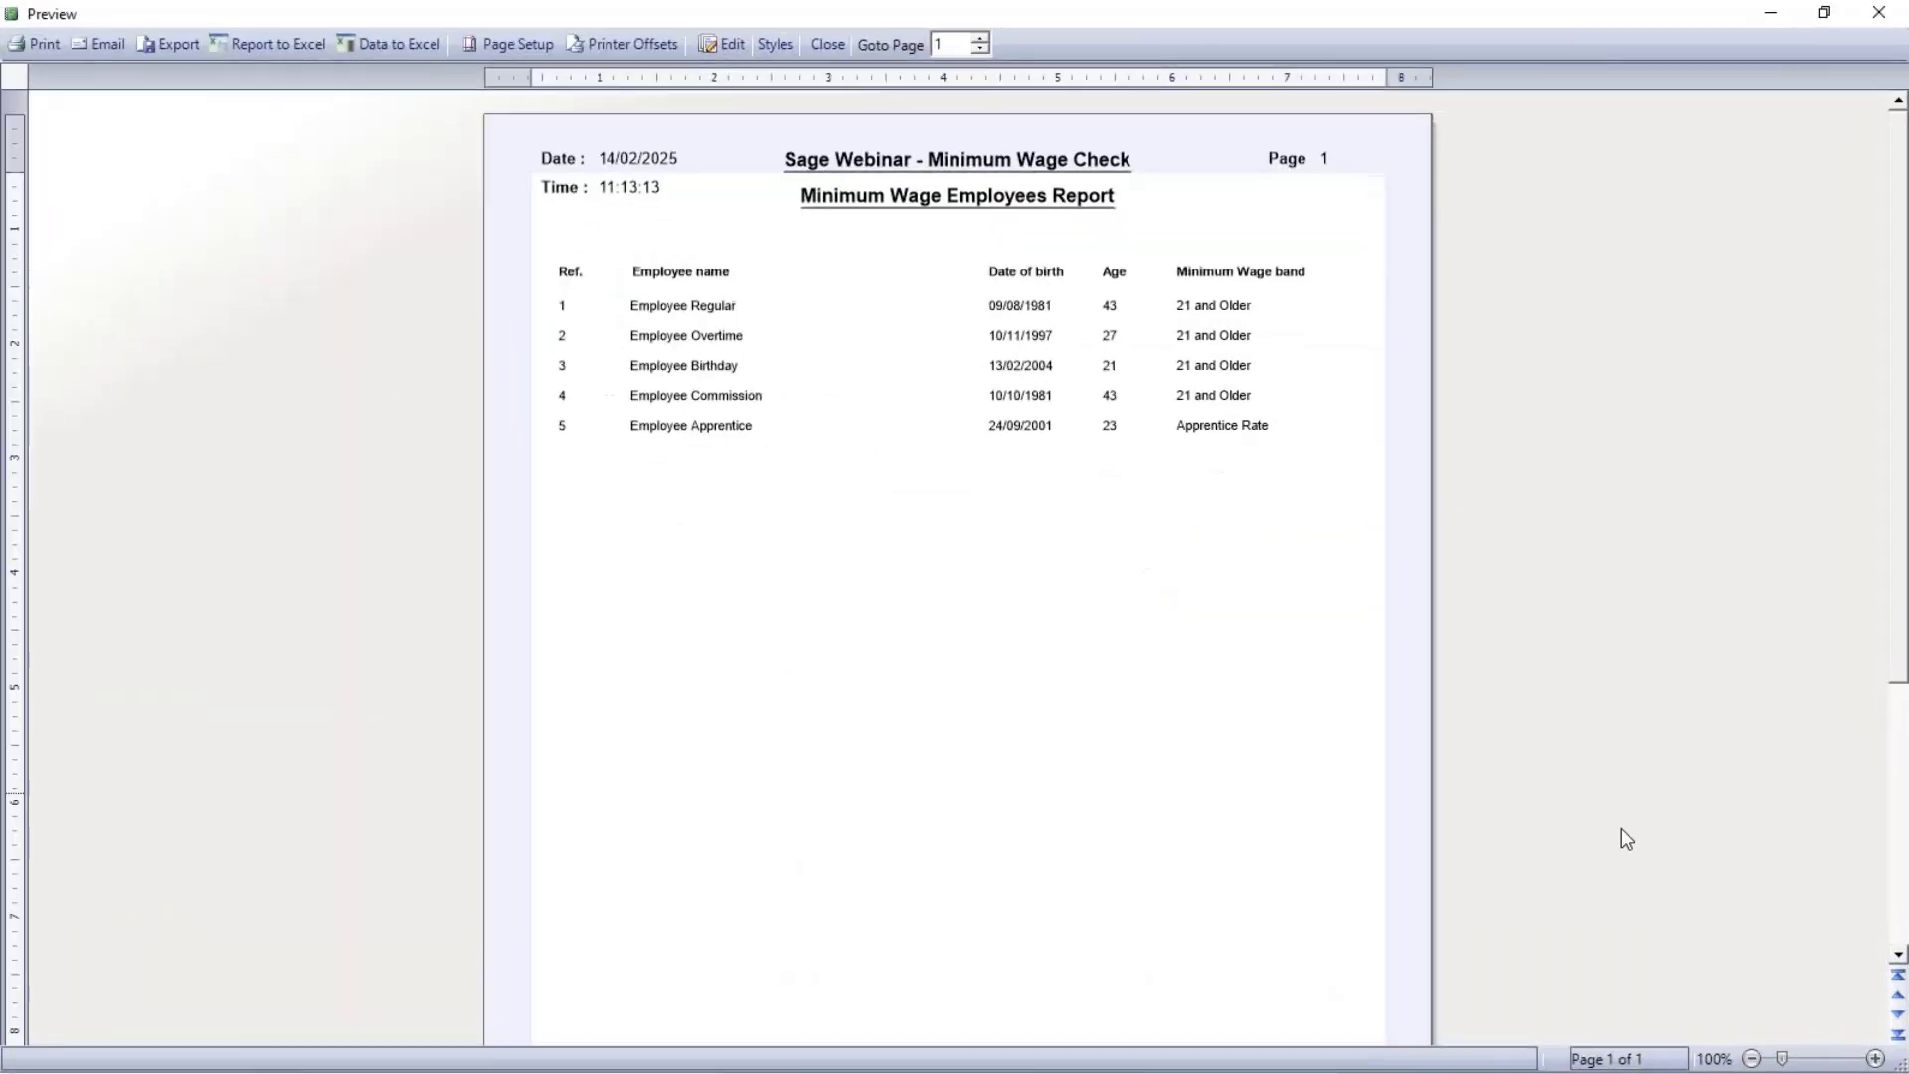
click(1833, 1060)
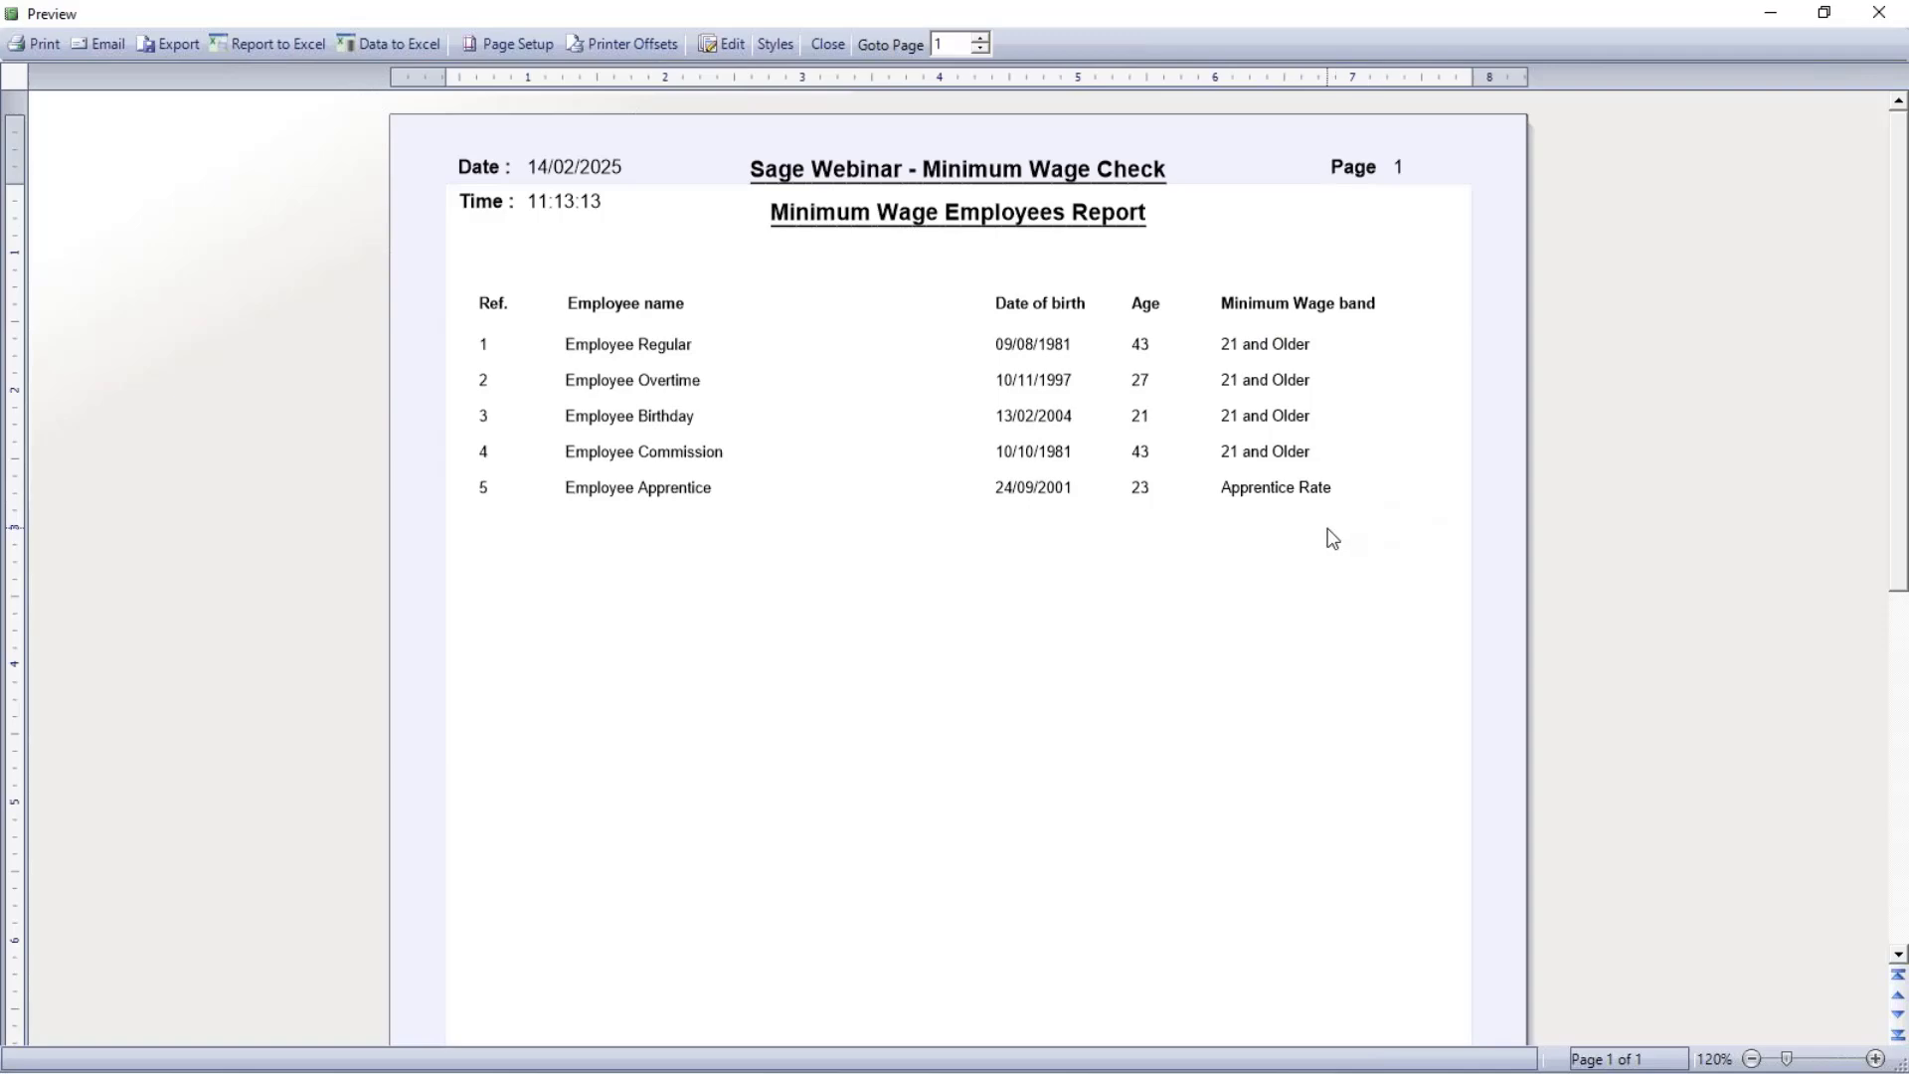
click(828, 46)
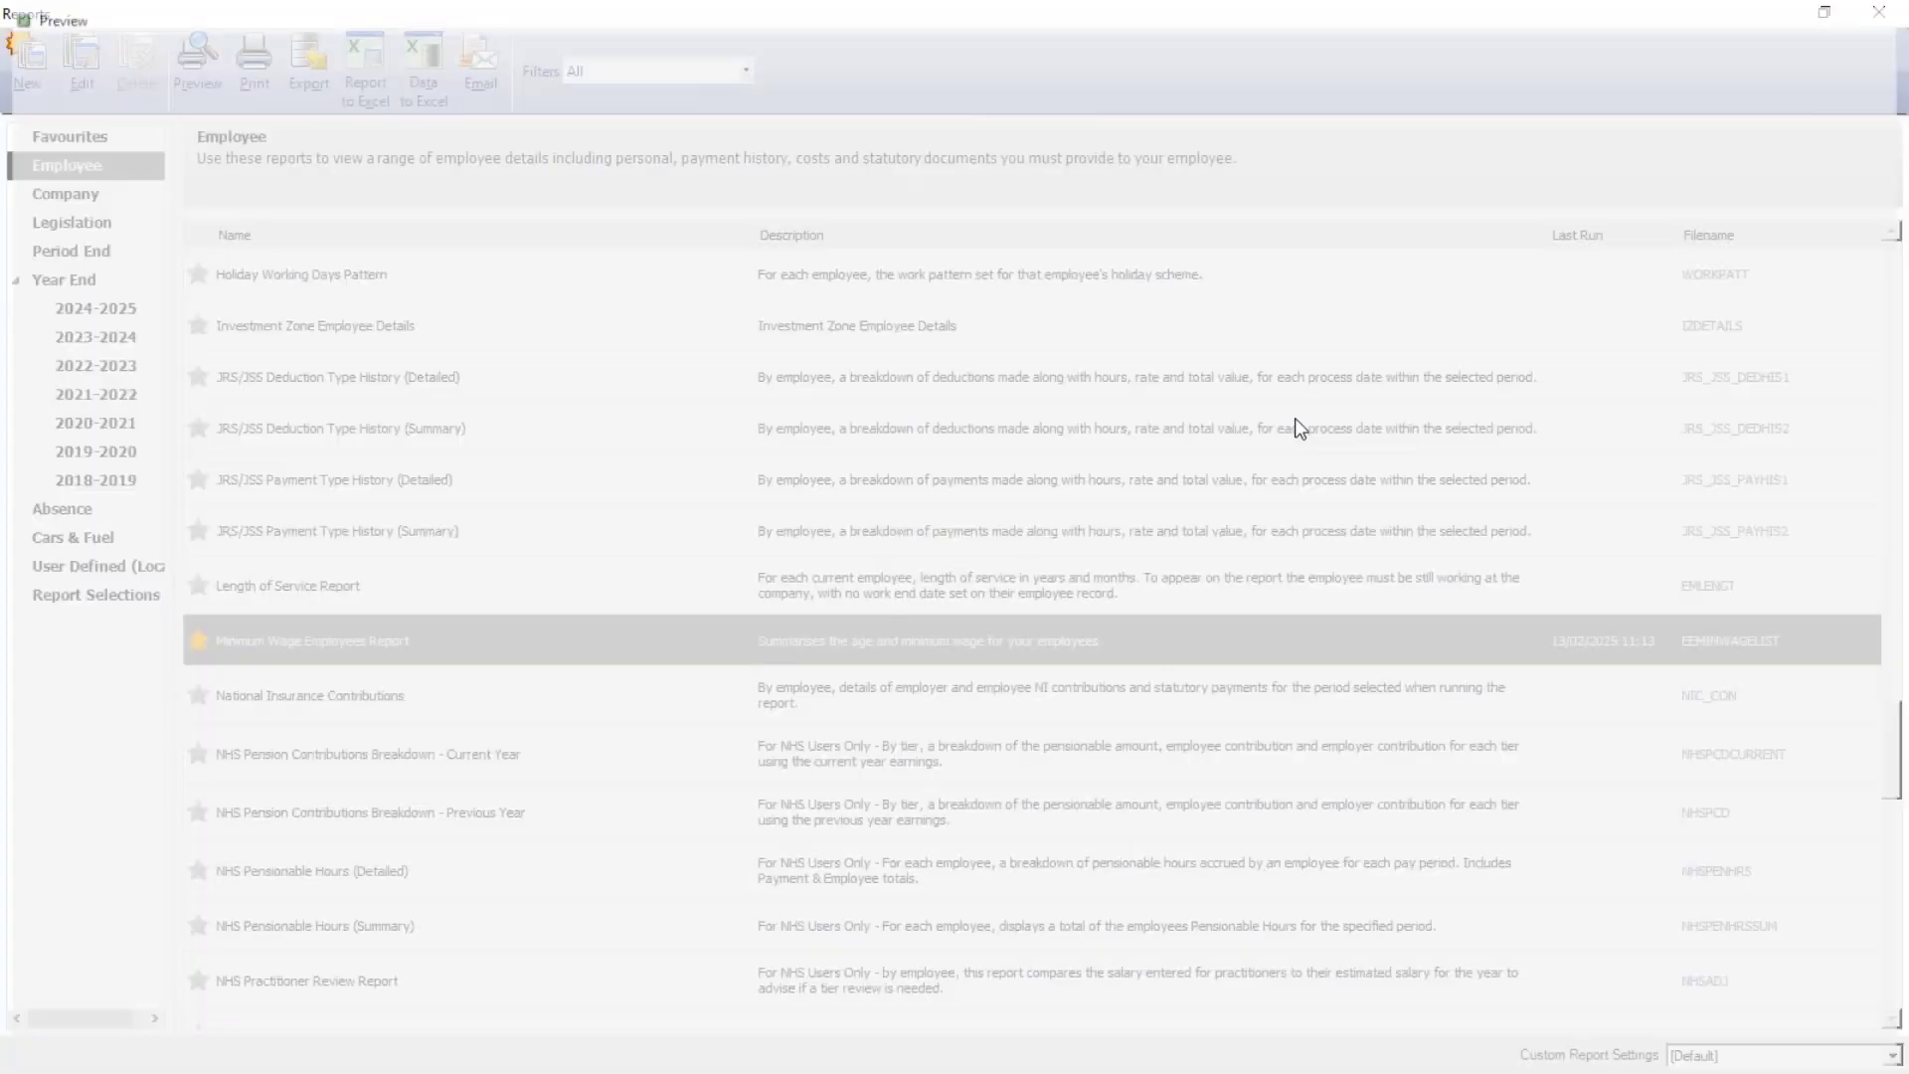
click(1878, 12)
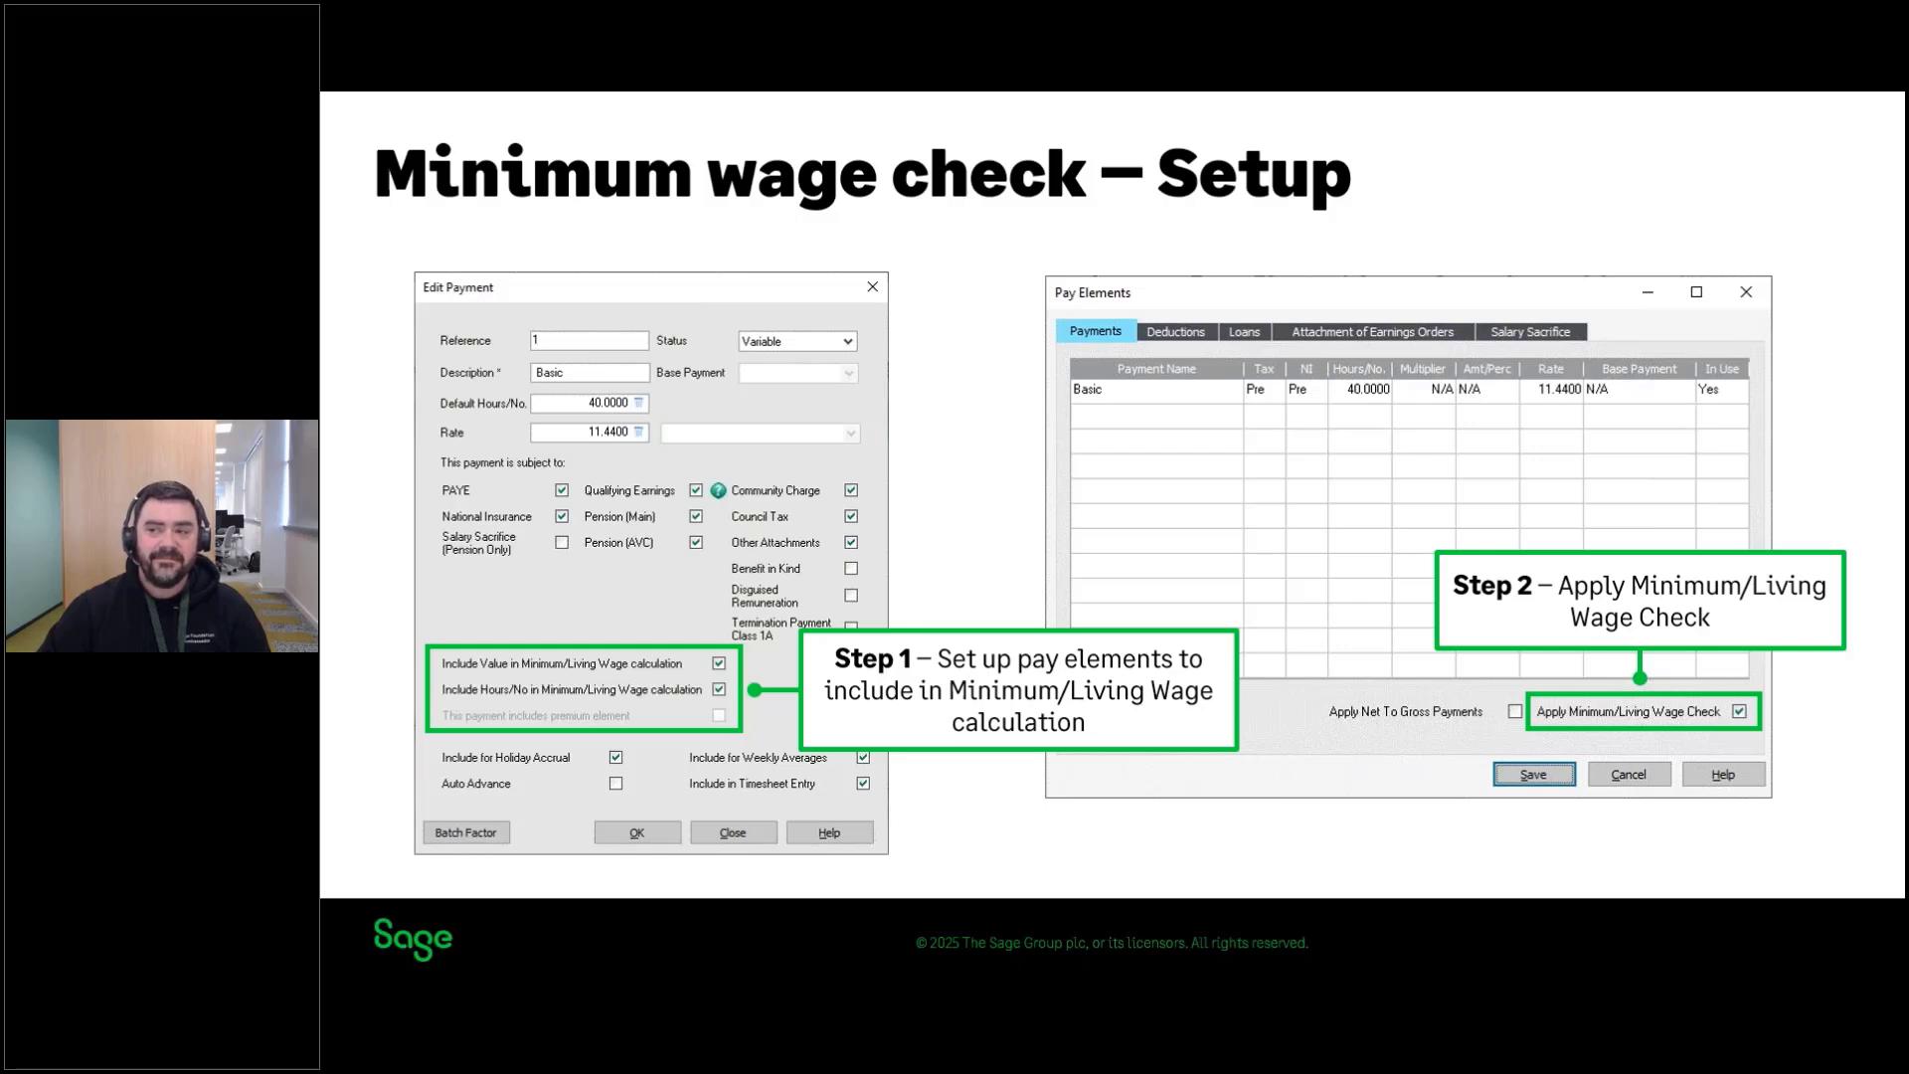
key(Right)
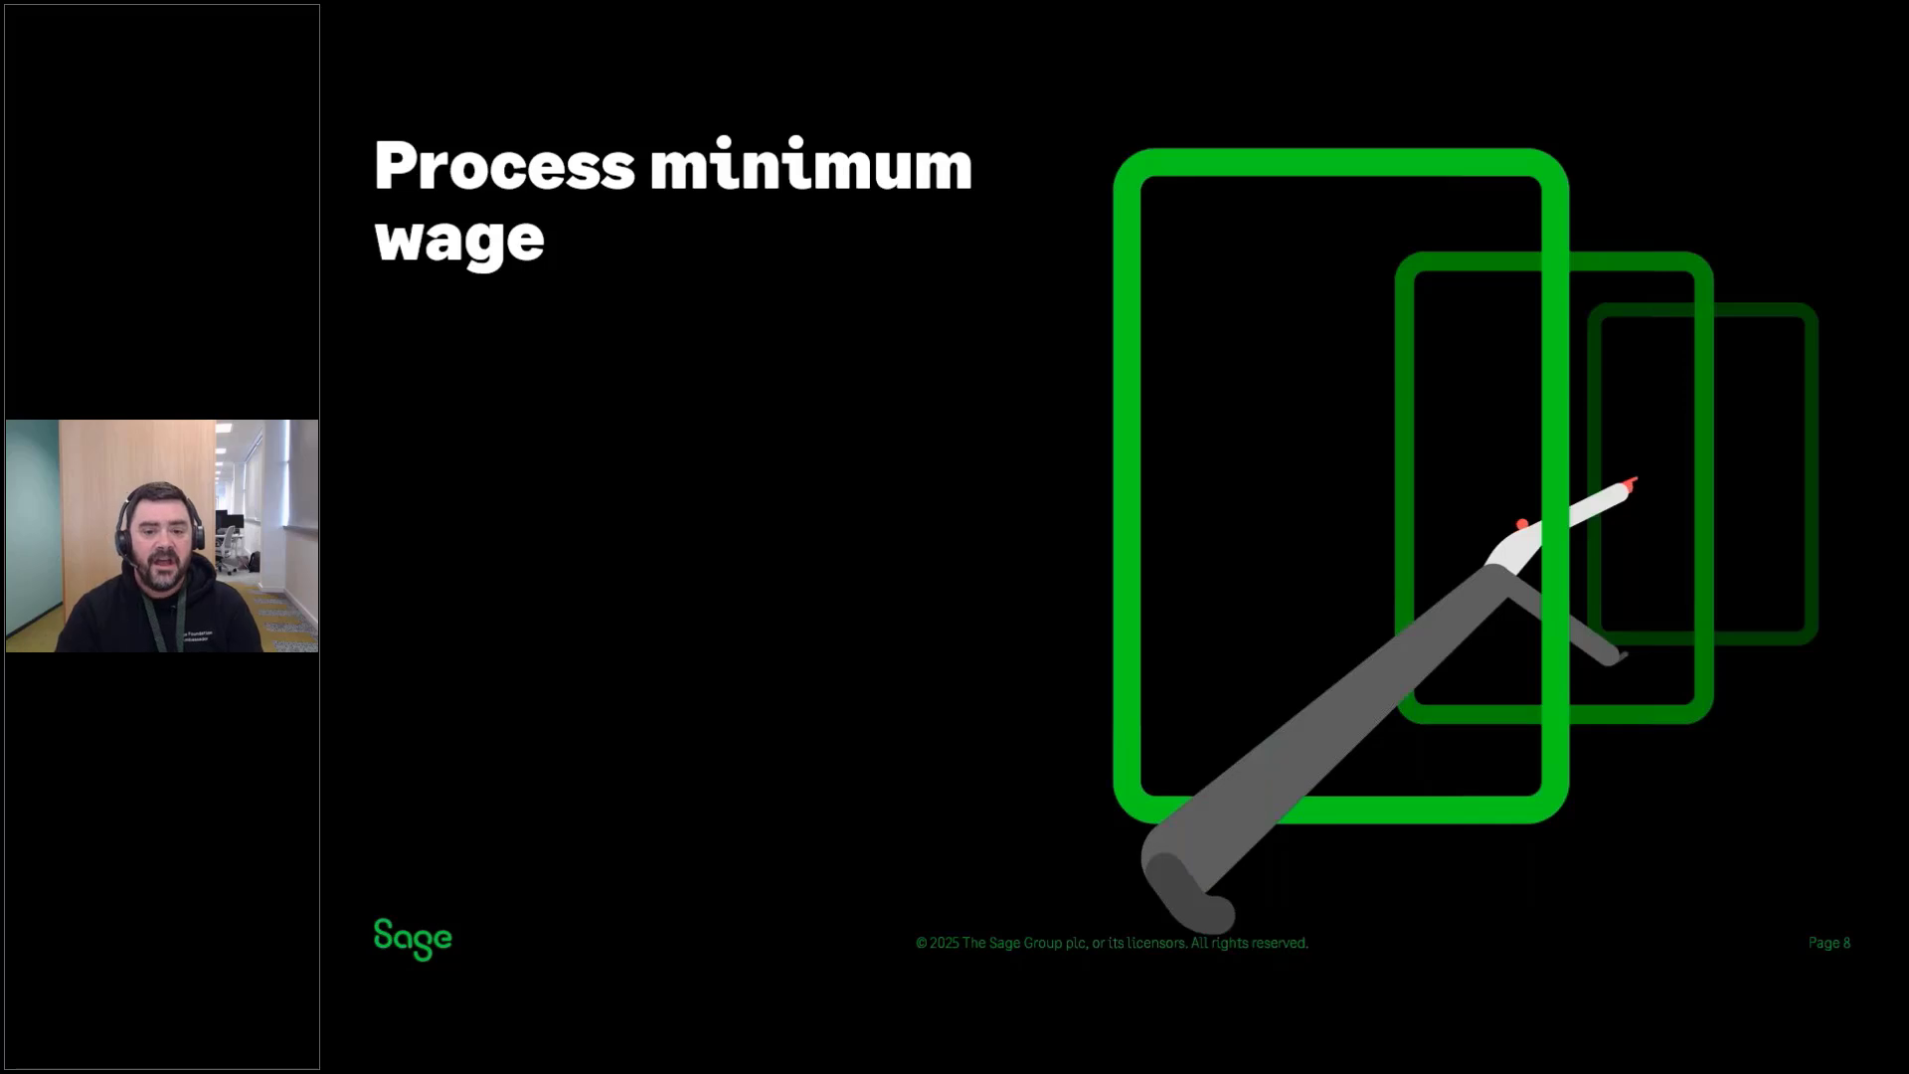
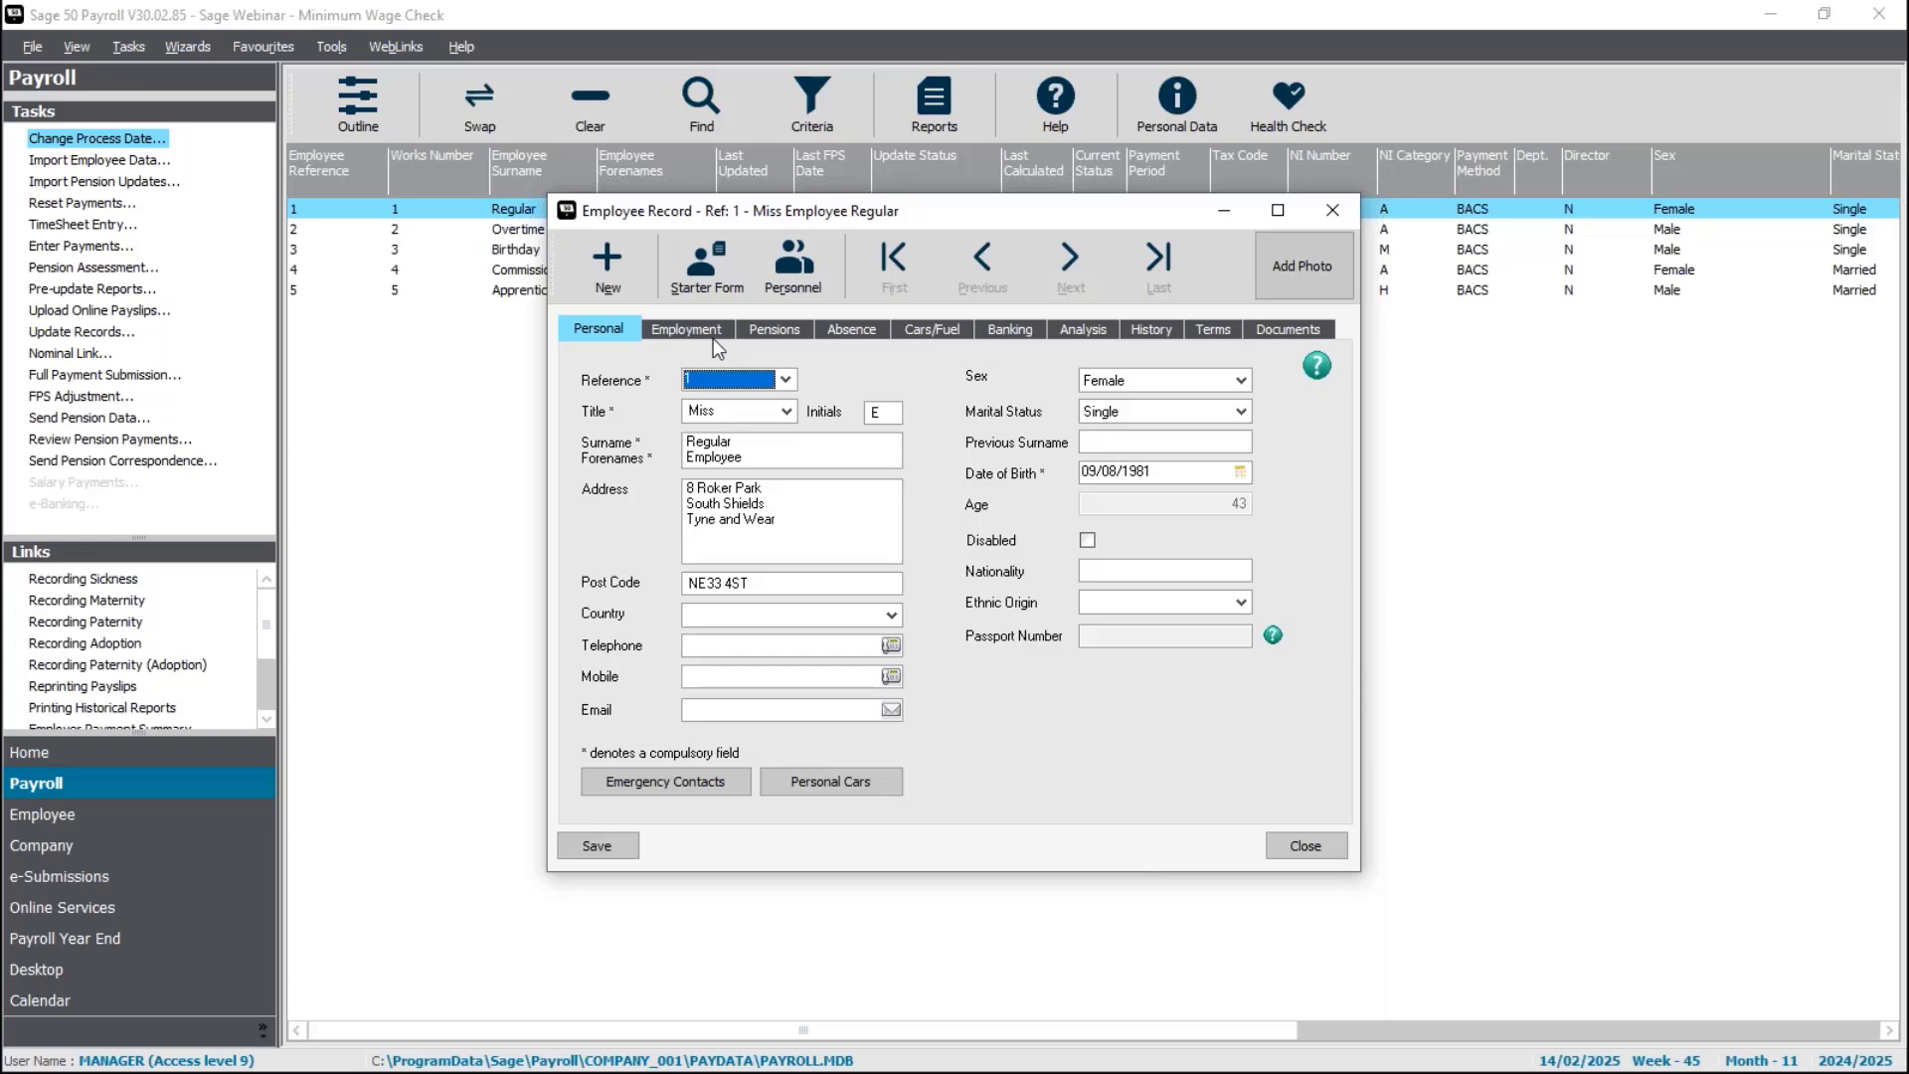
- Check the Basic rate and Minimum/Living Wage Check in the first employee's pay elements, save them and close the employee record
click(713, 336)
click(627, 781)
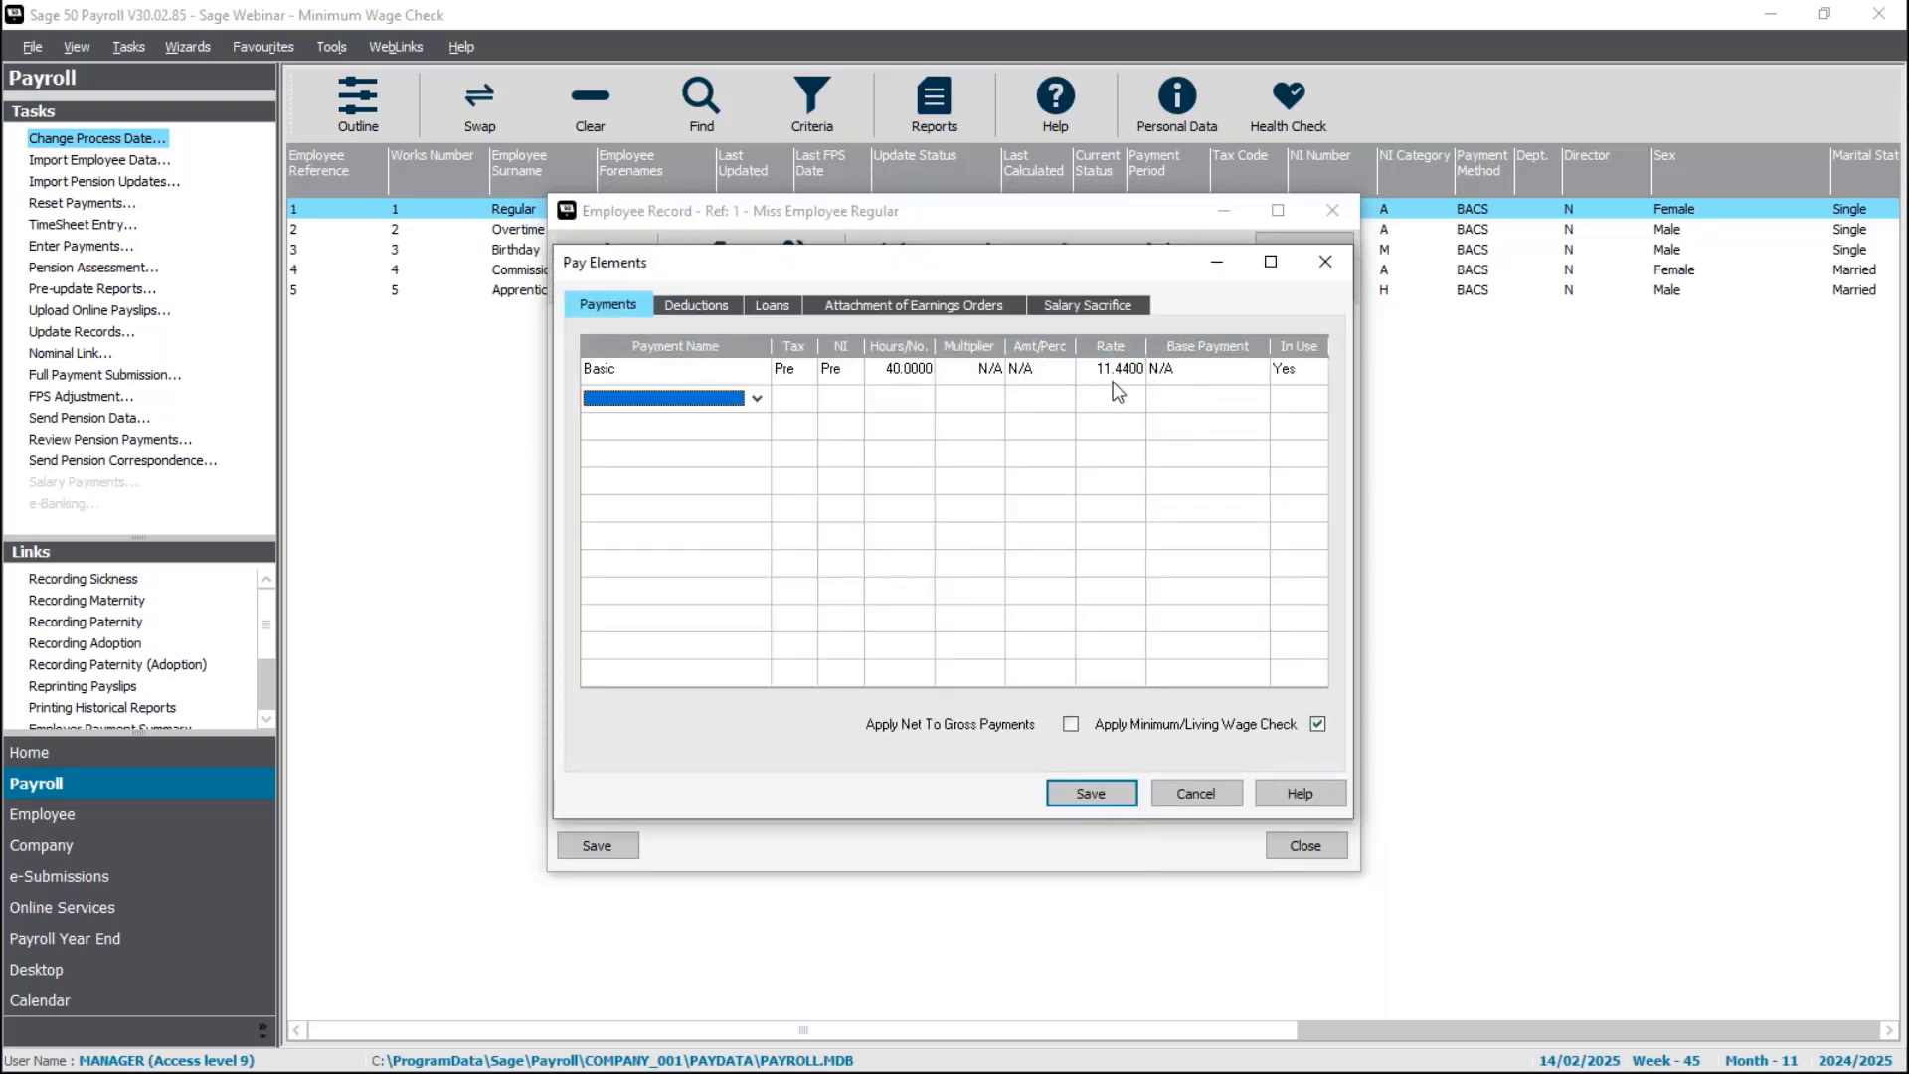
click(1084, 792)
click(1287, 847)
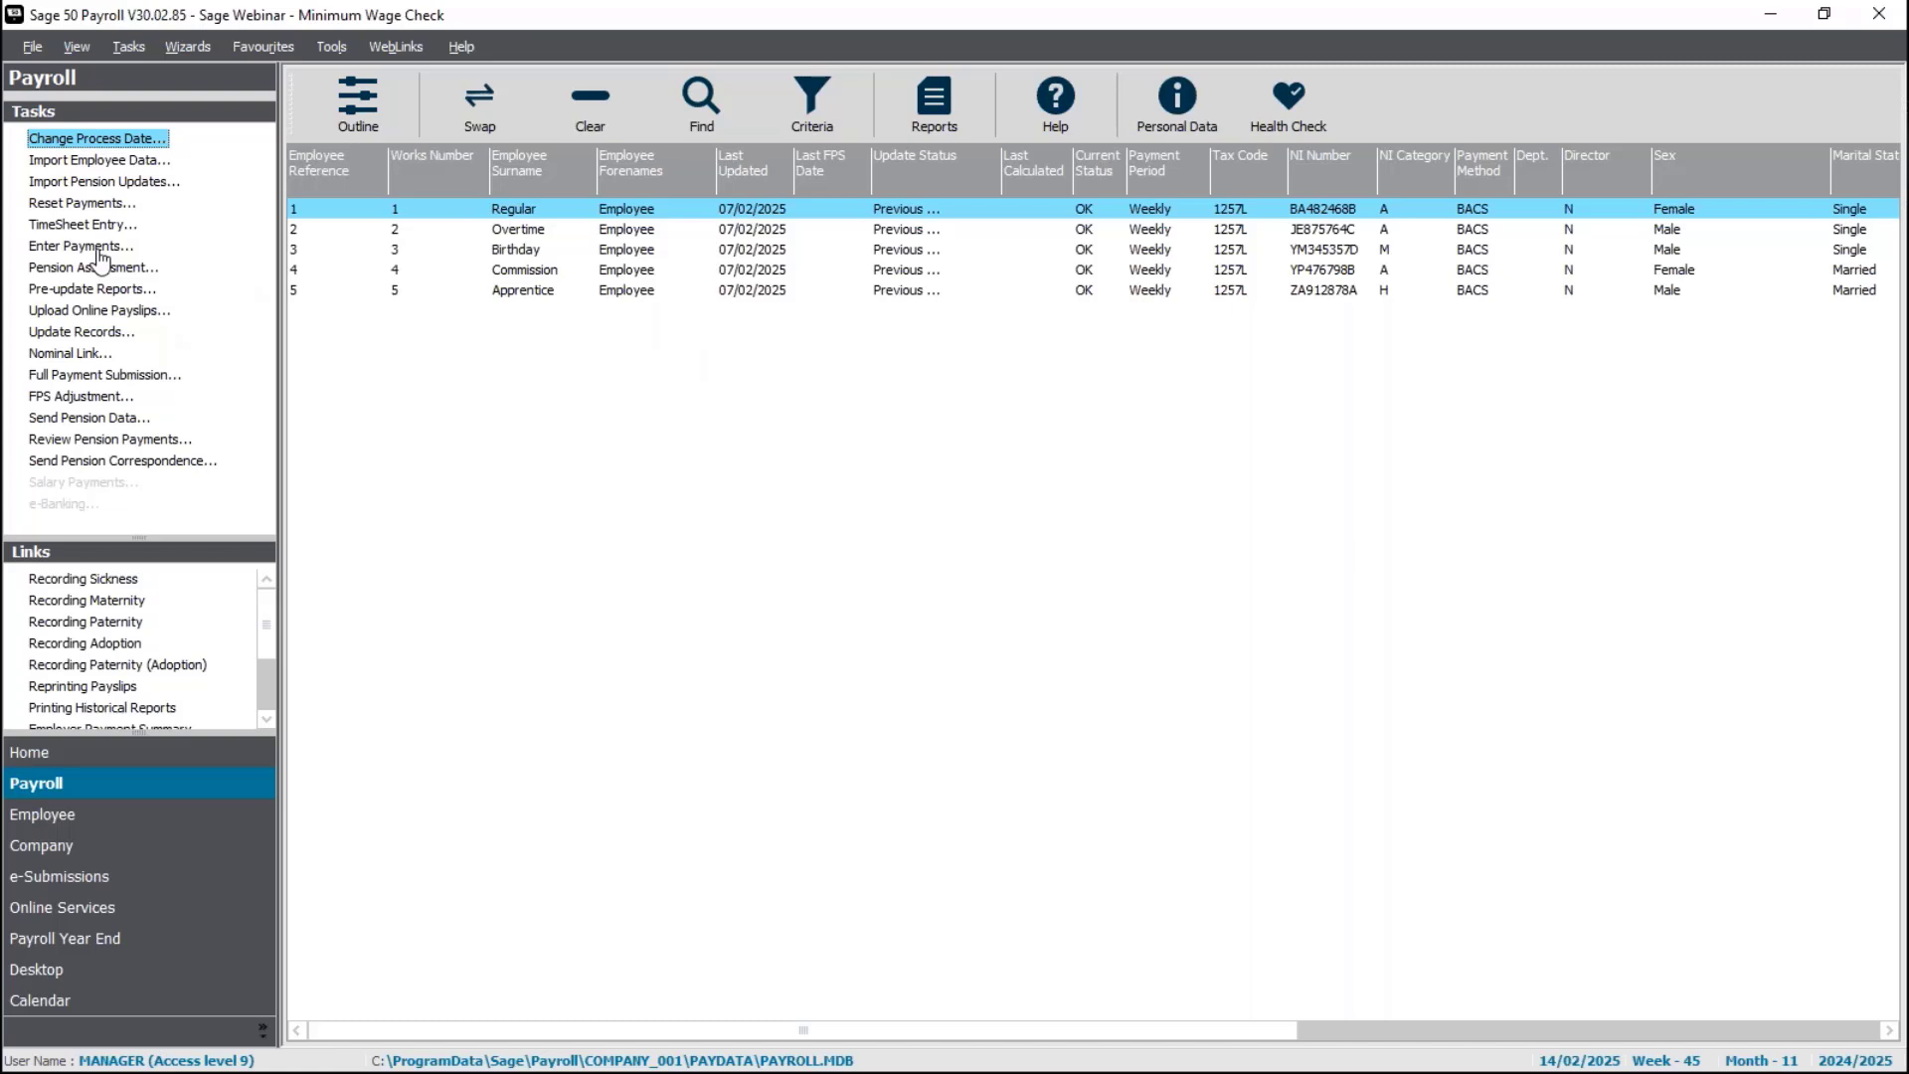
- Enter the first employee's payments with Basic at 40 hours and a rate of 11.44, and save them
click(98, 249)
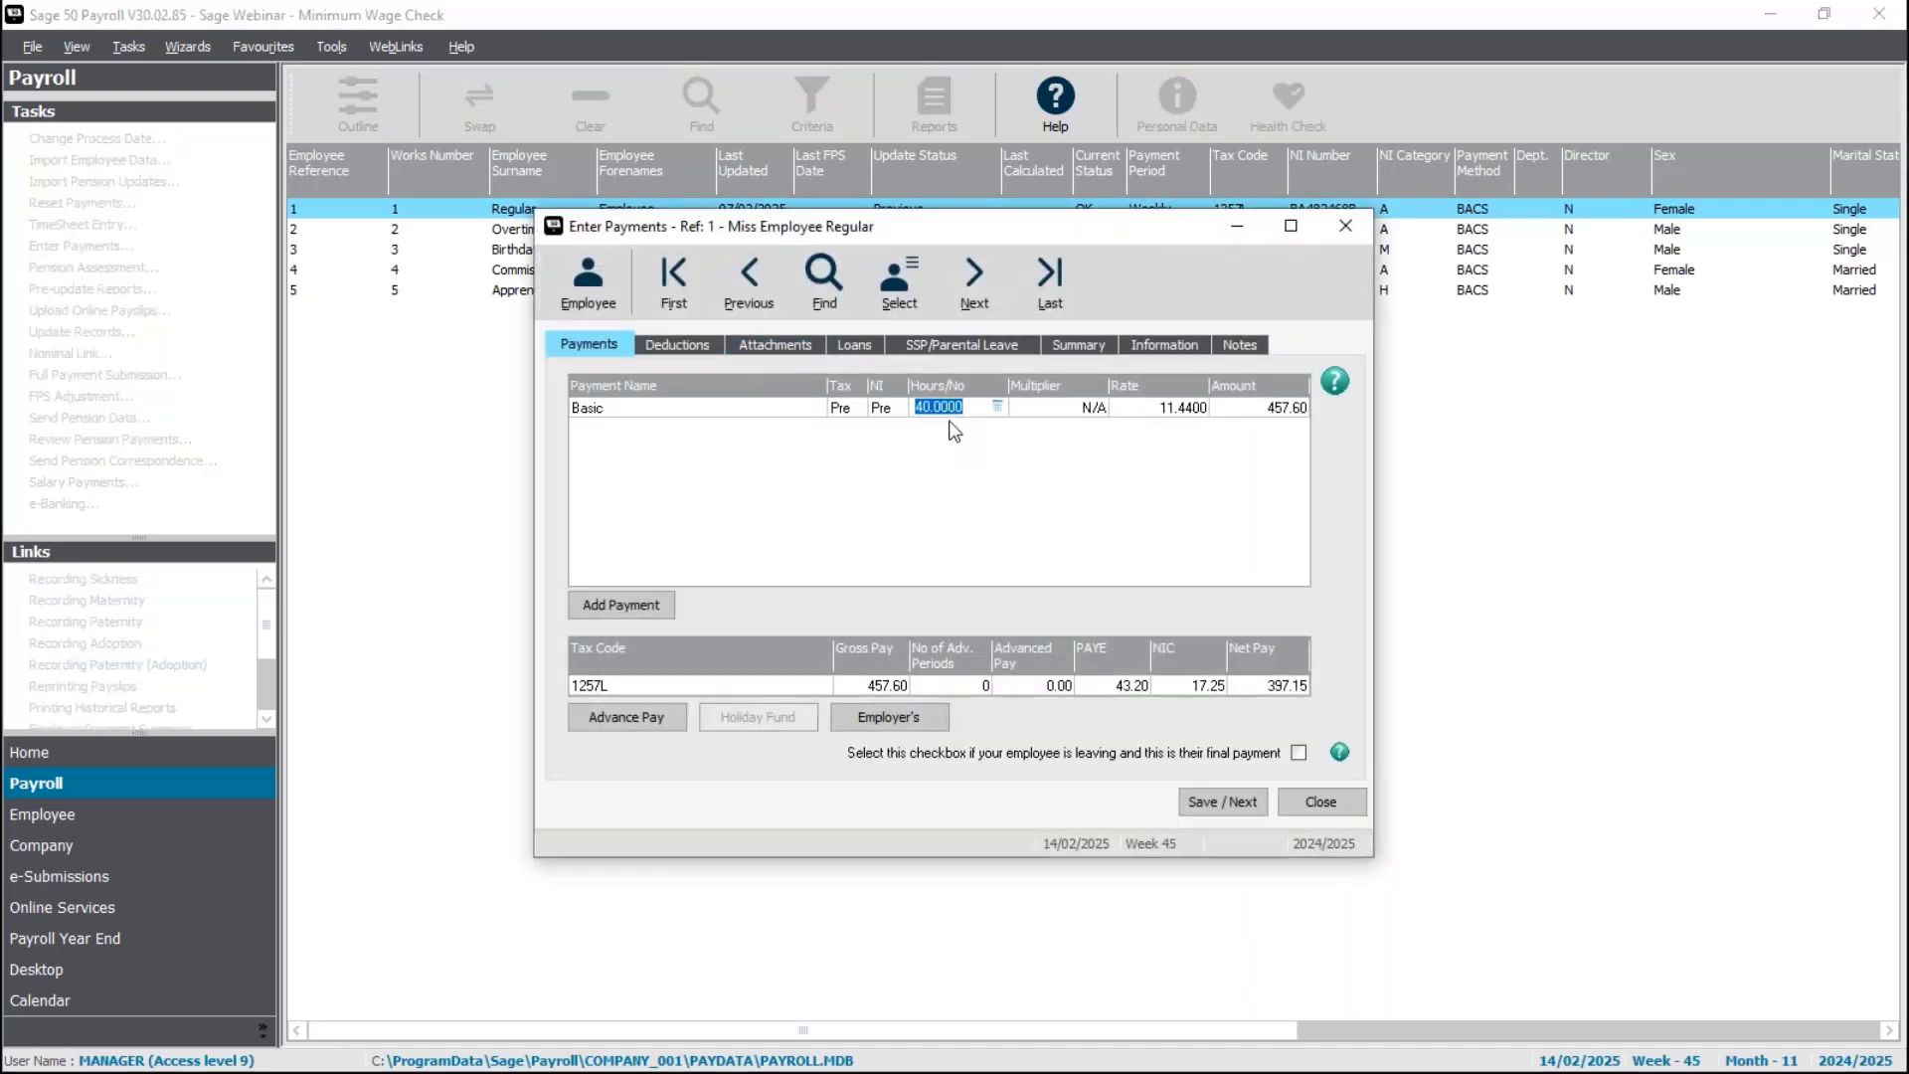
click(1180, 410)
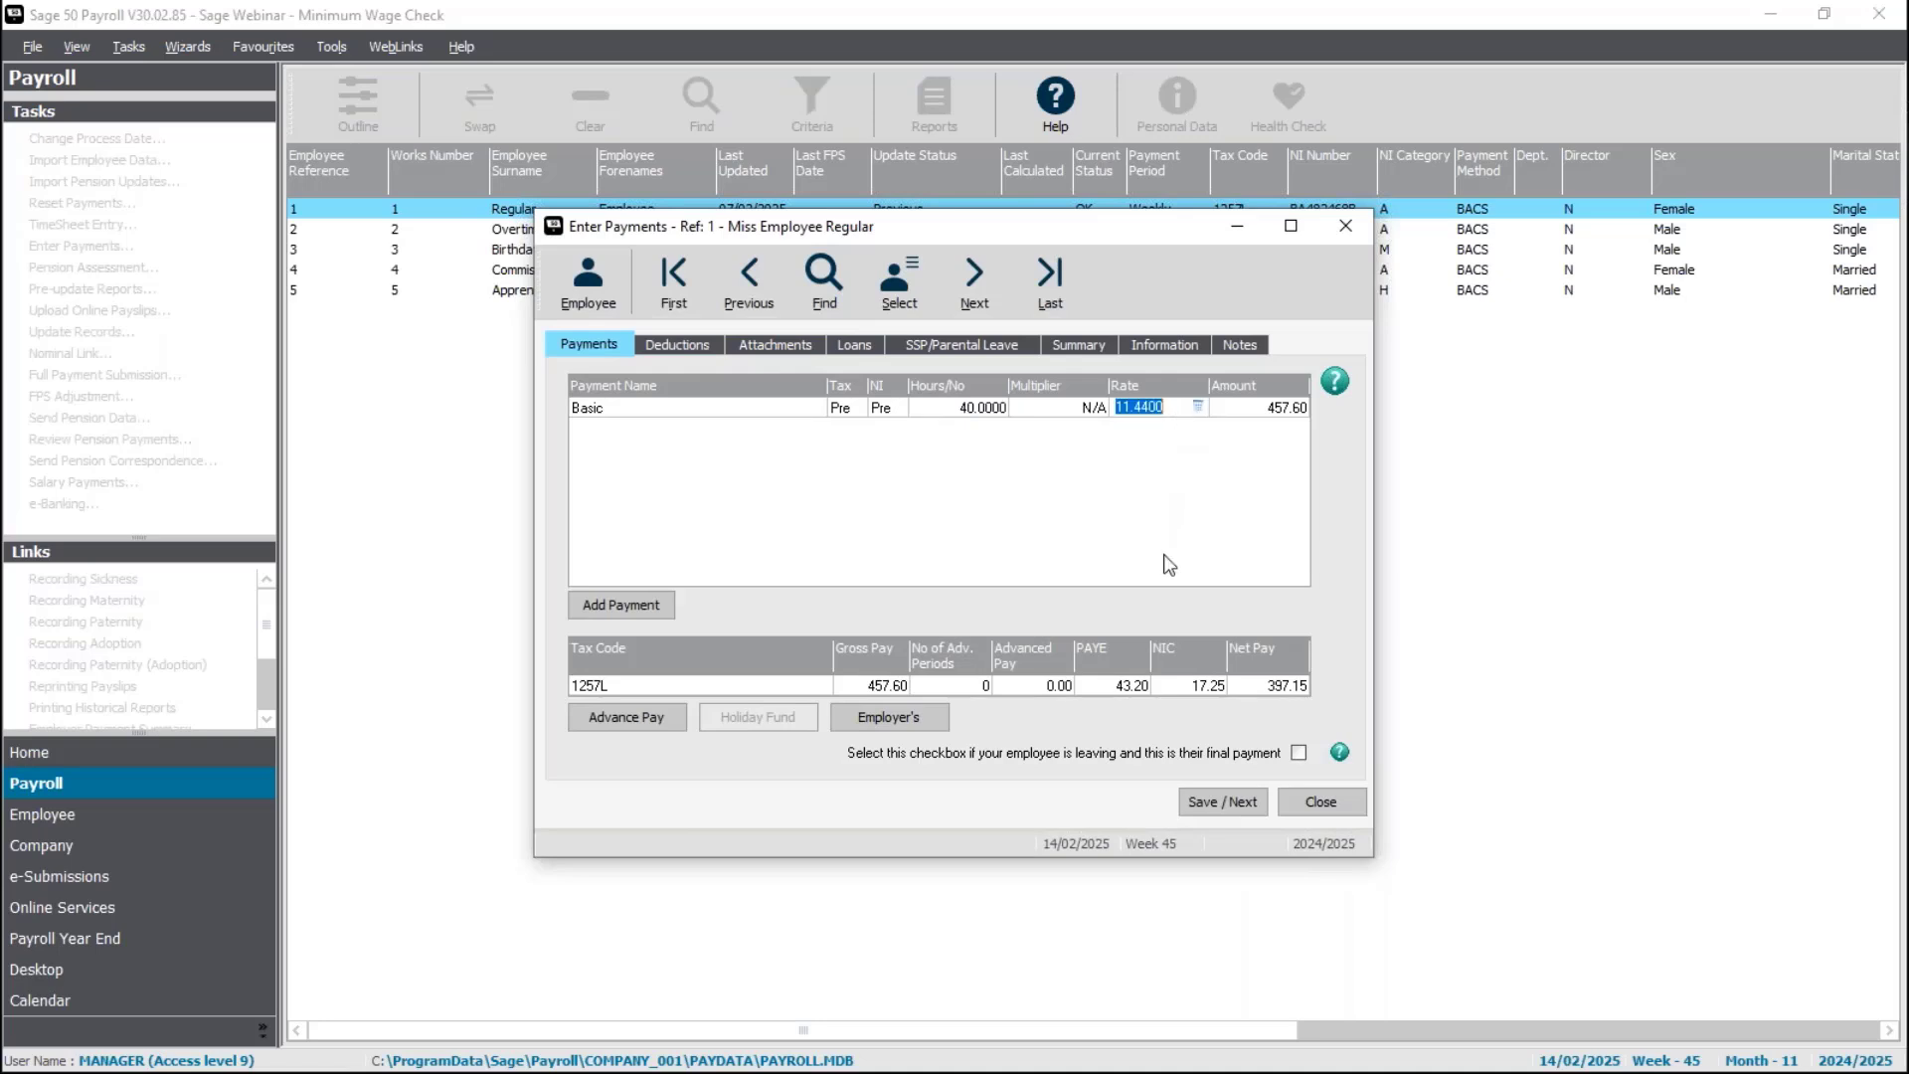
click(1226, 804)
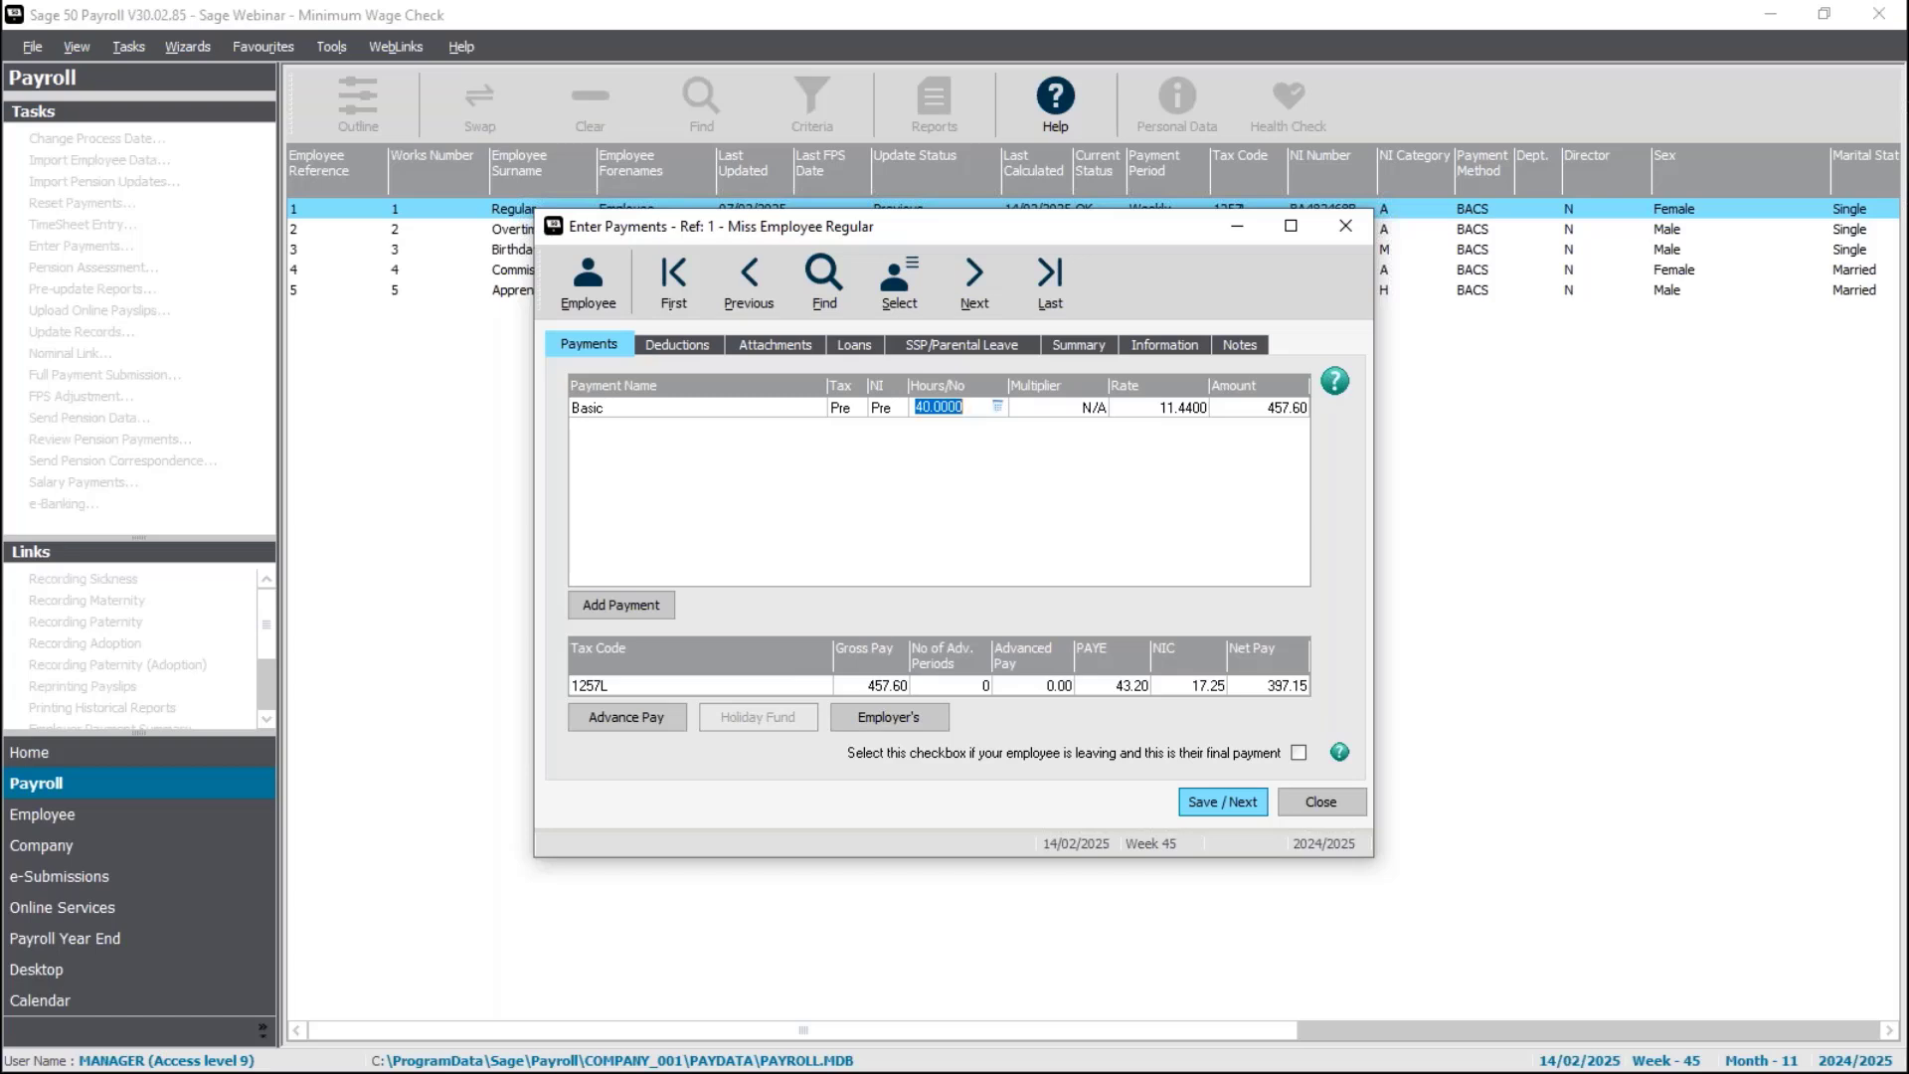
- Try to save the first employee's Basic payment with a rate of 11.00
click(1193, 409)
text(11.00)
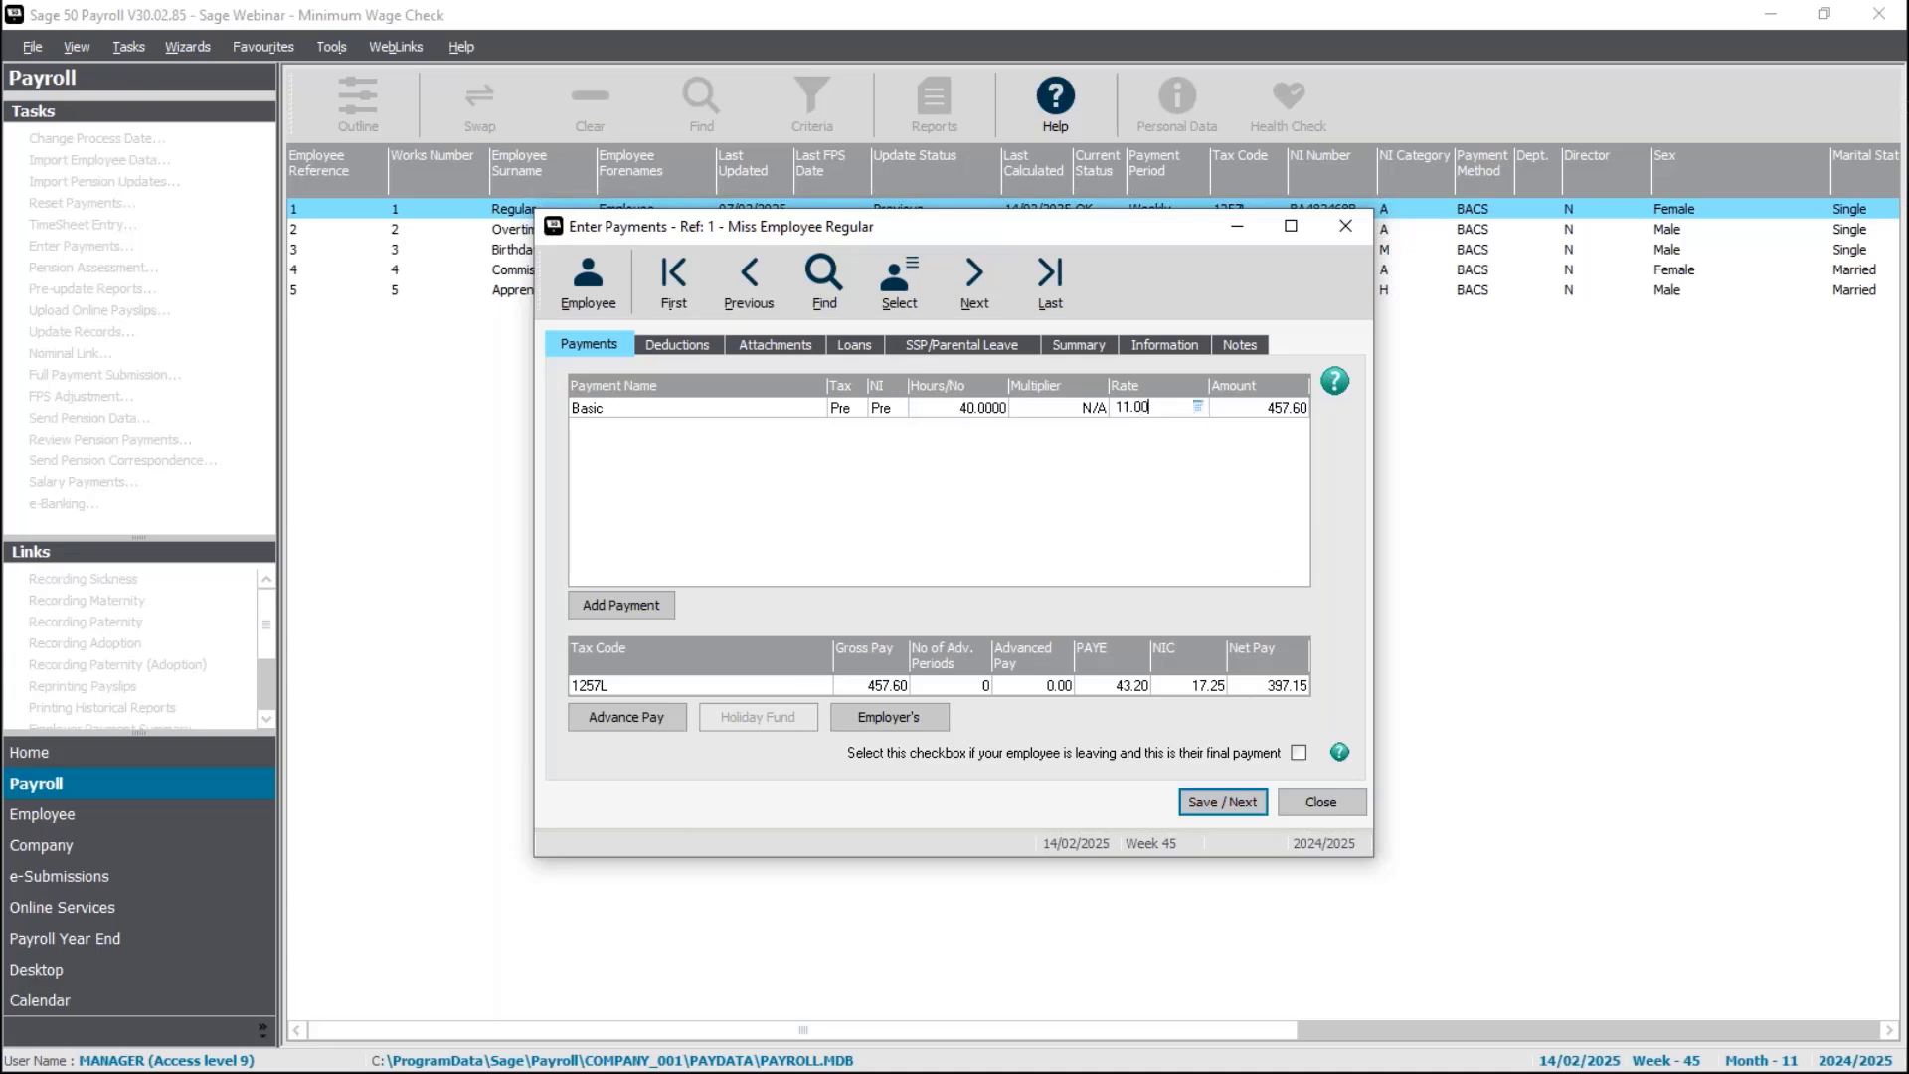
key(Tab)
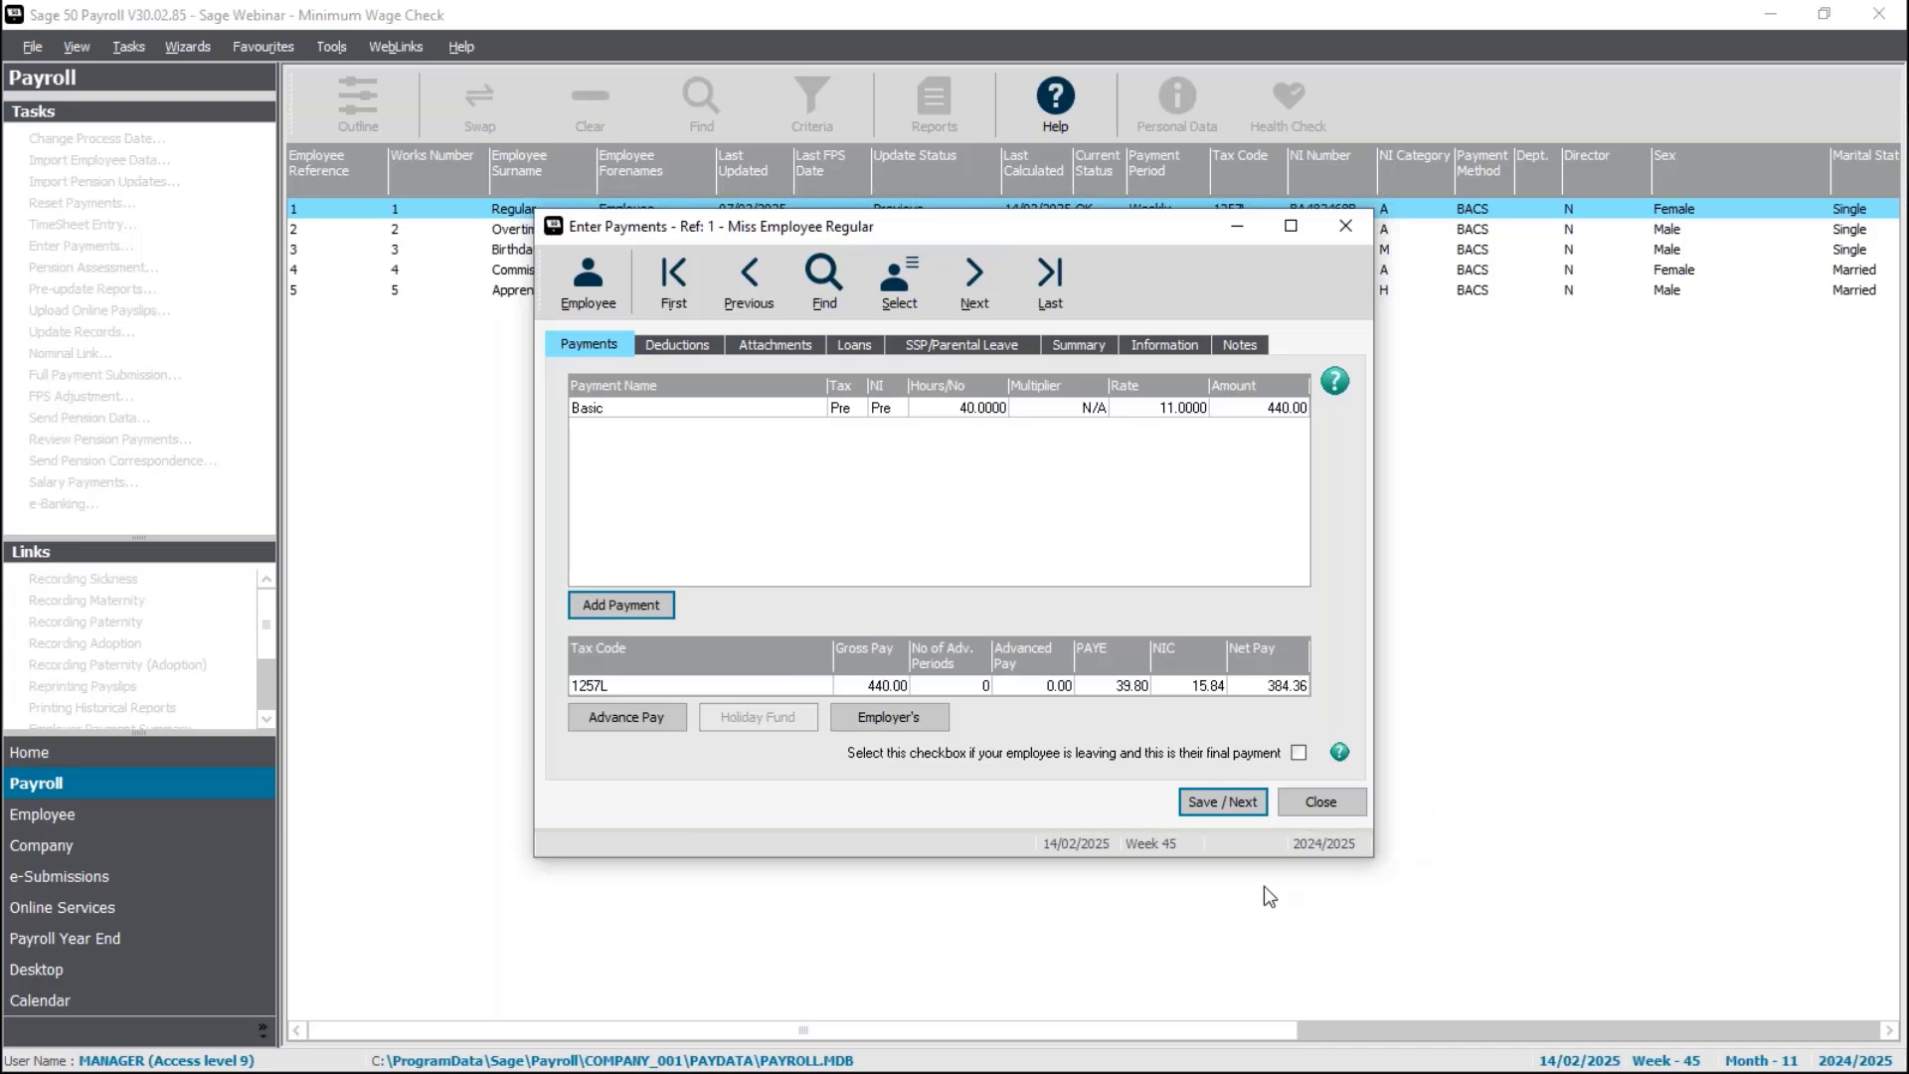
click(1230, 804)
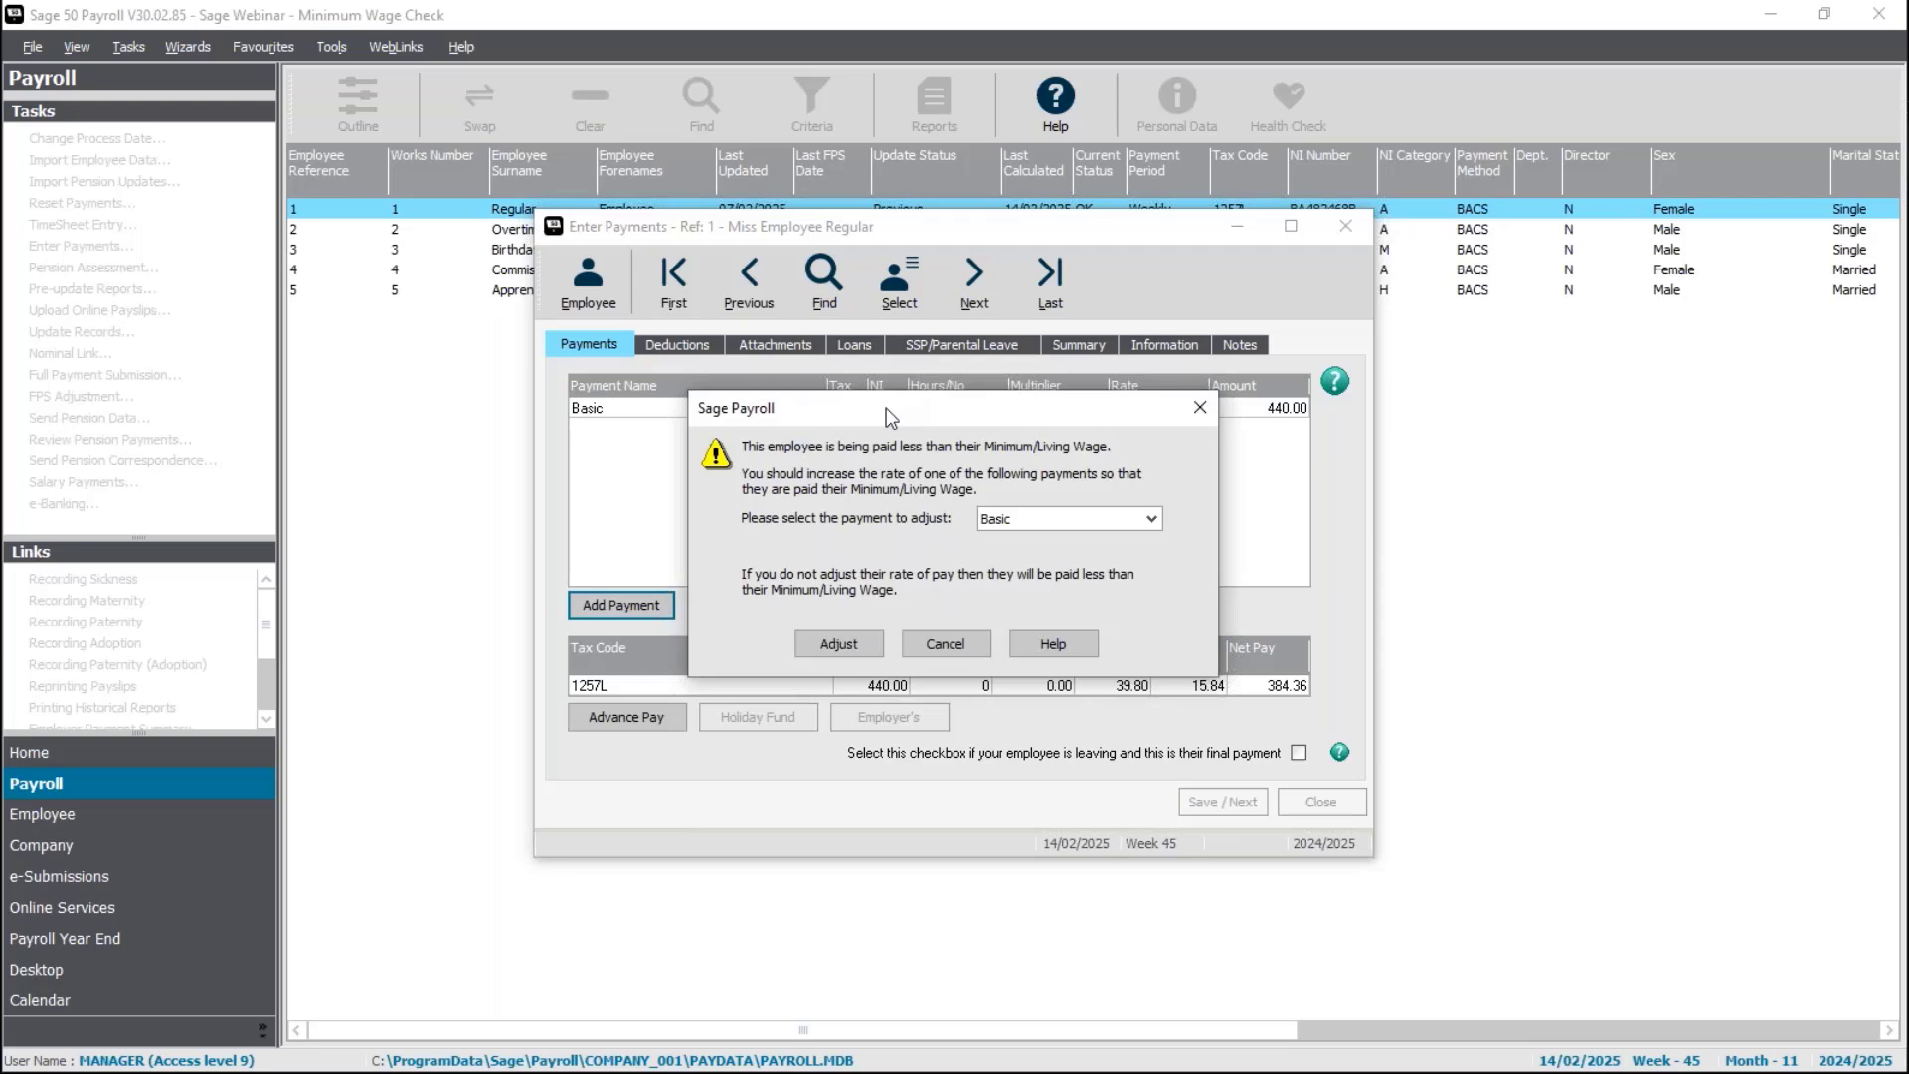
- Review the payments available for adjustment in the minimum wage warning, choose Basic and cancel the adjustment
click(1135, 521)
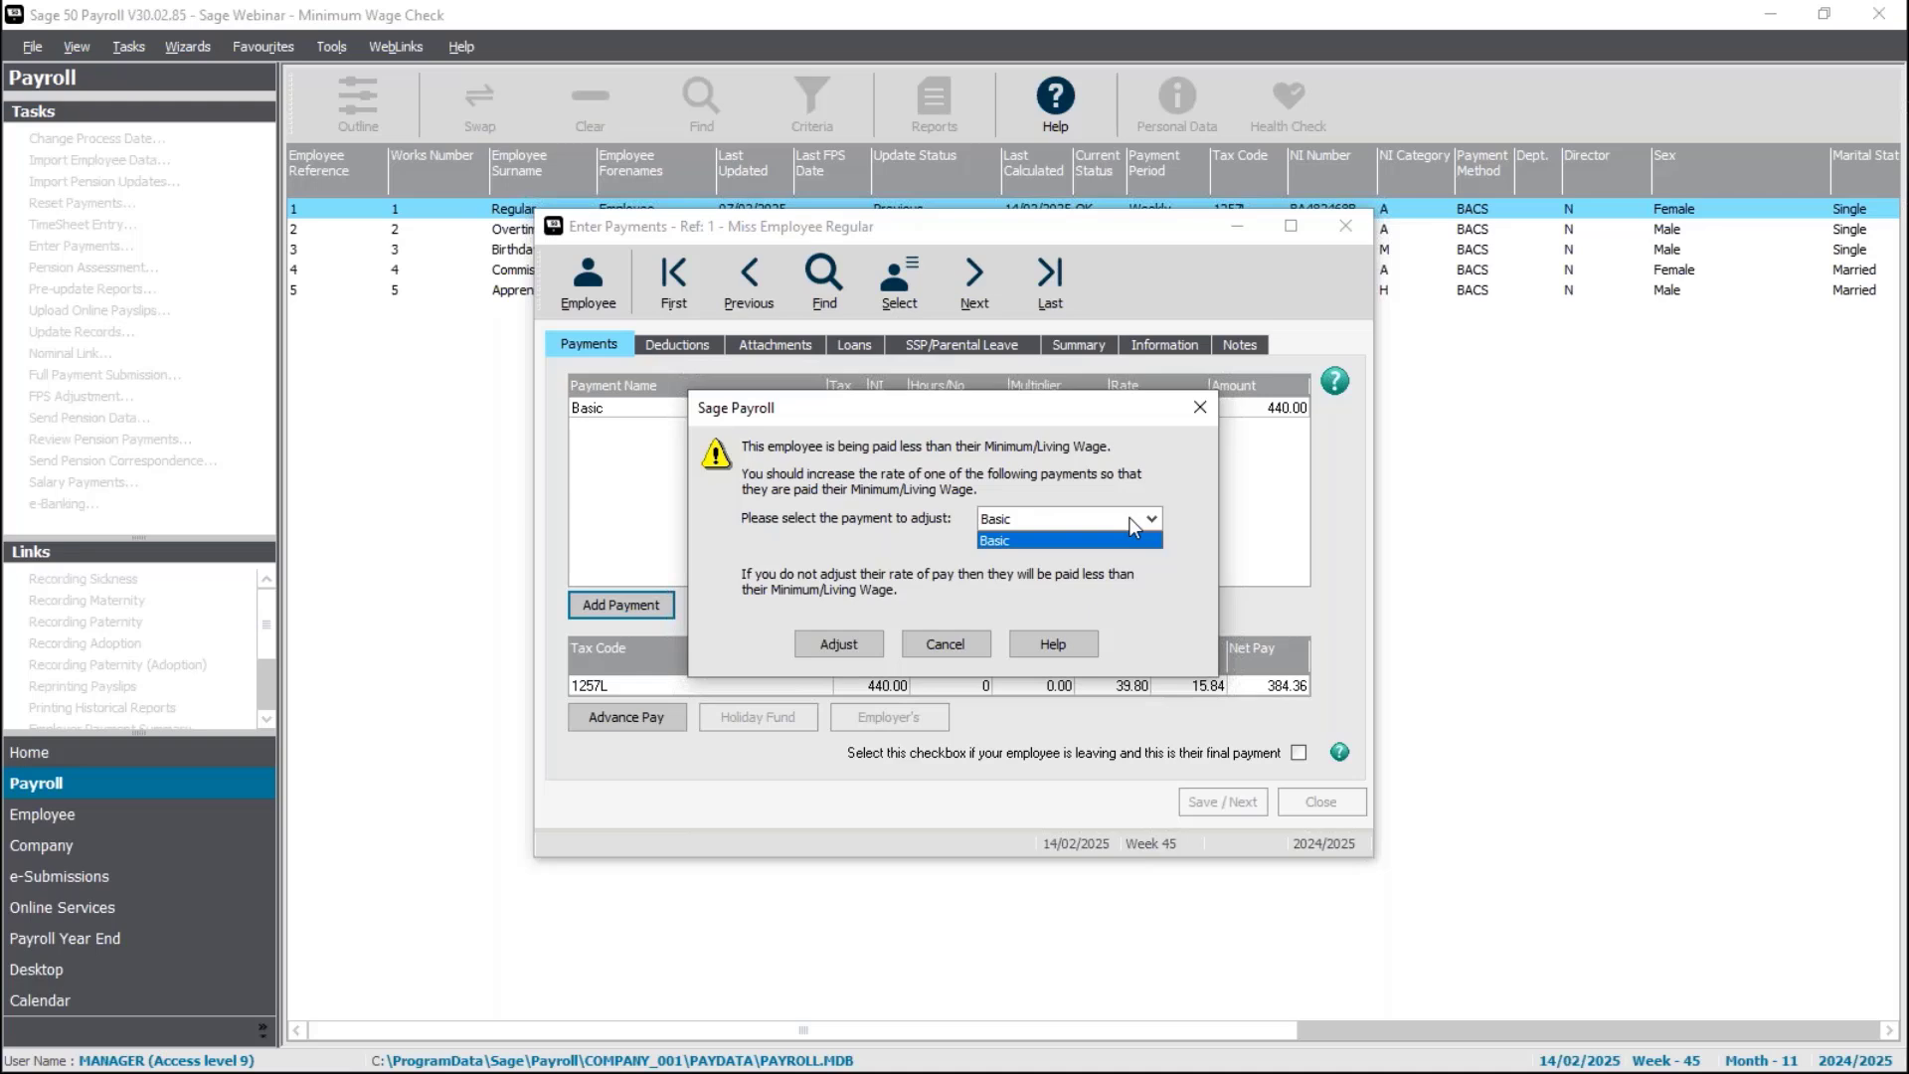
click(1084, 540)
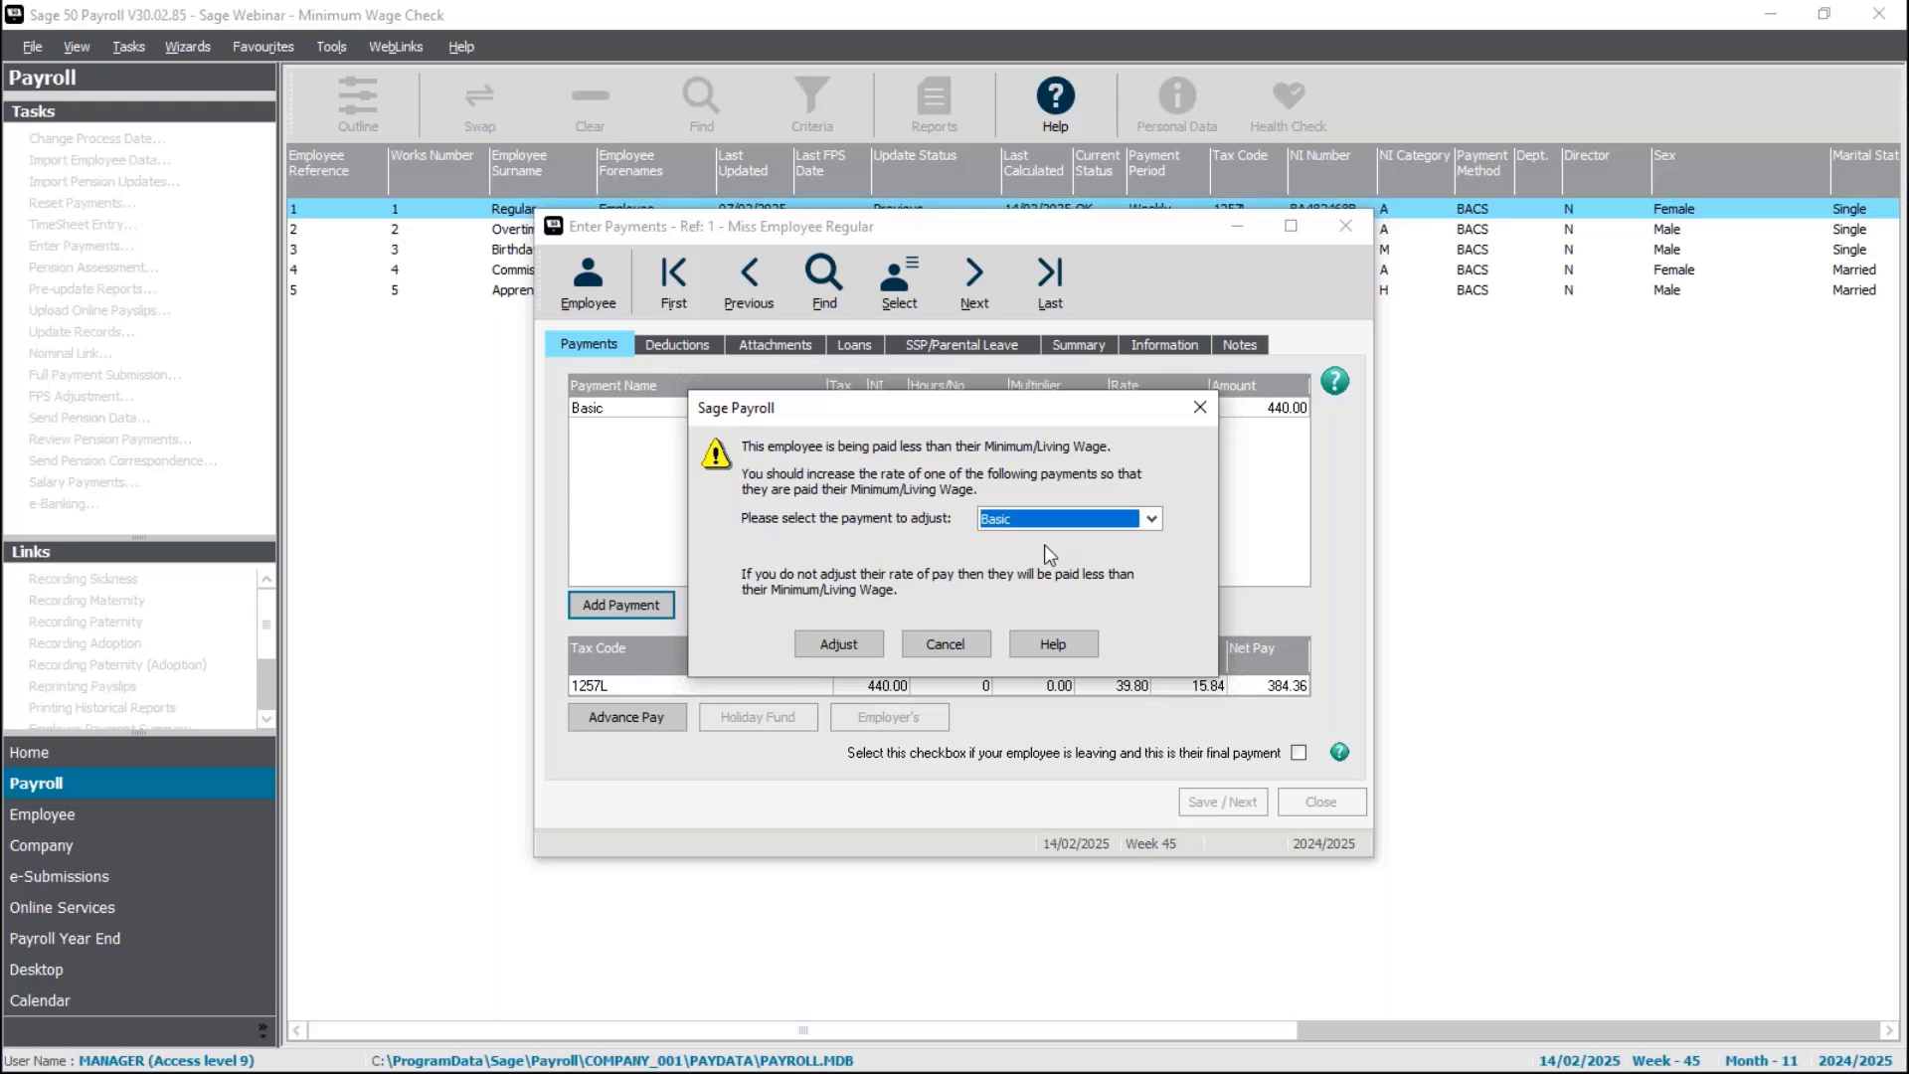
click(952, 640)
- Set the first employee's Basic rate to 11.44, save the payment and close payment entry
click(1143, 412)
text(11.44)
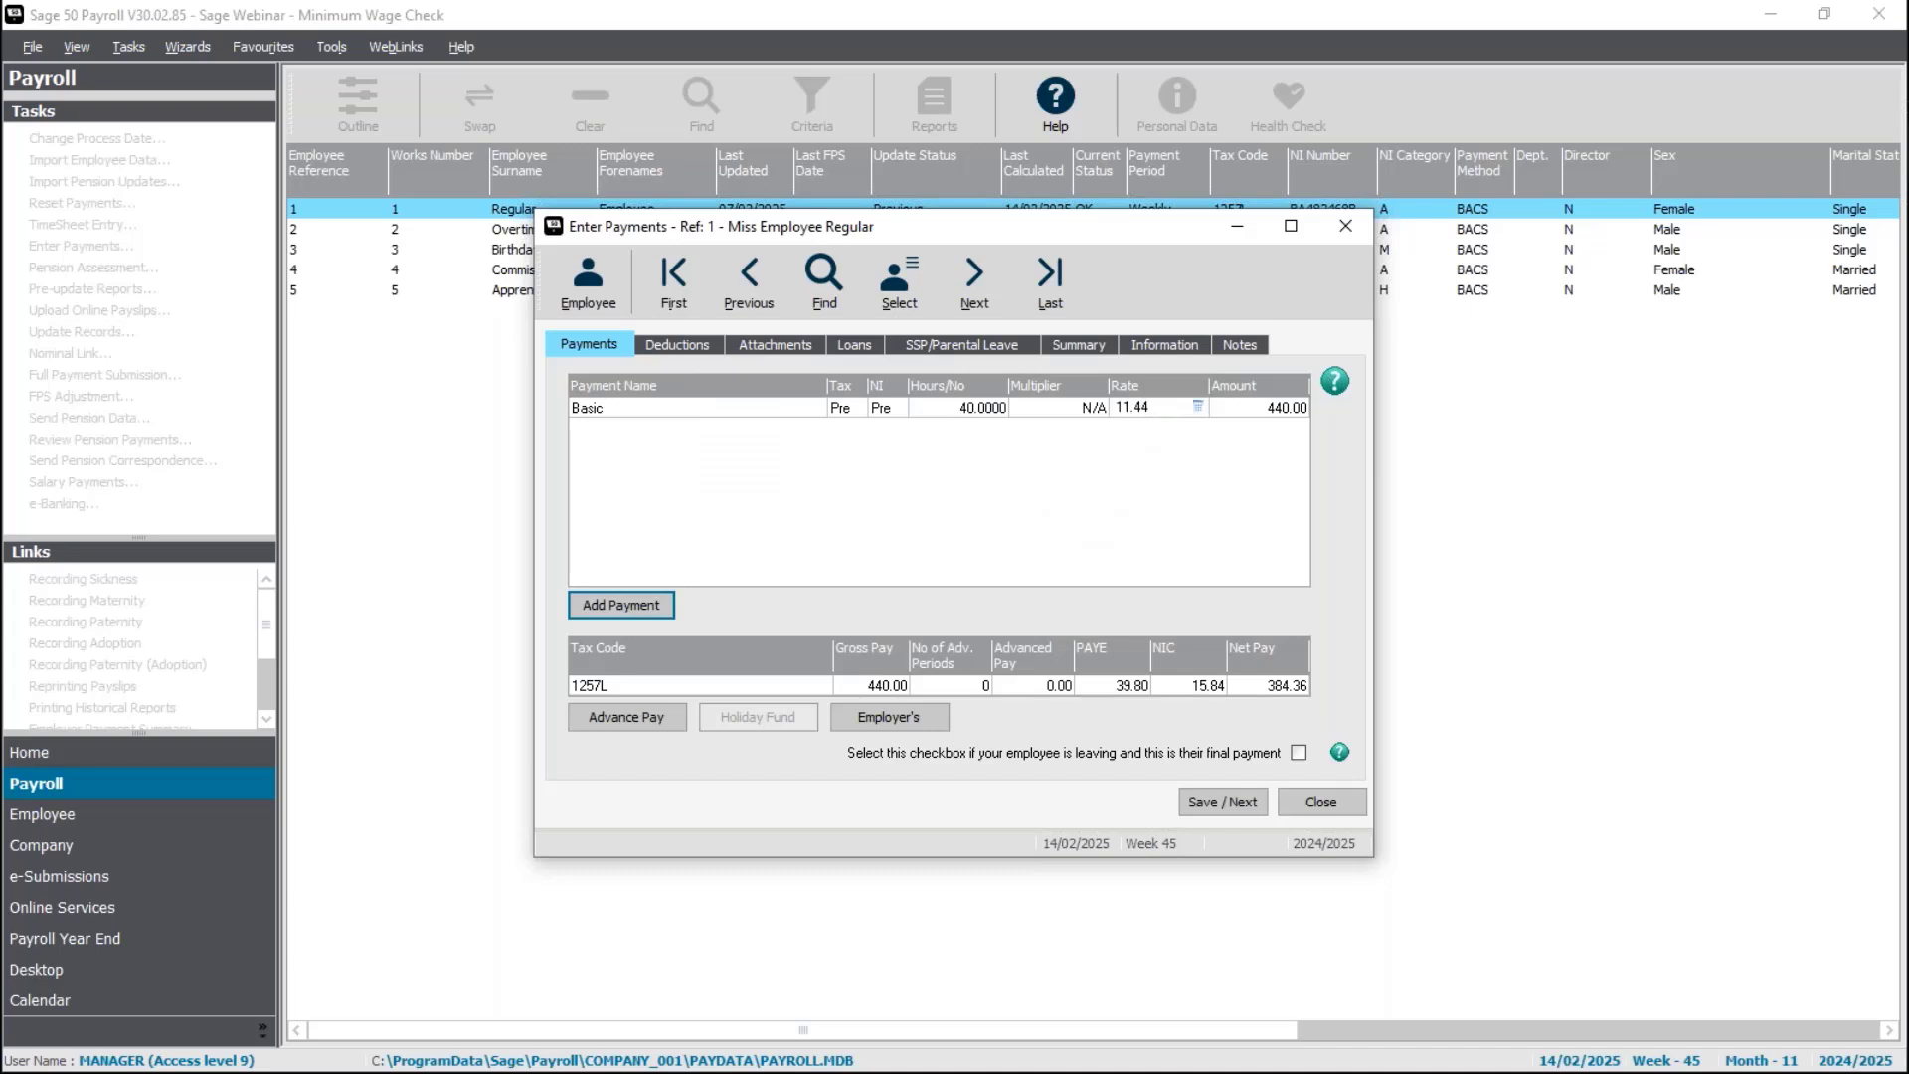
key(Return)
click(1210, 808)
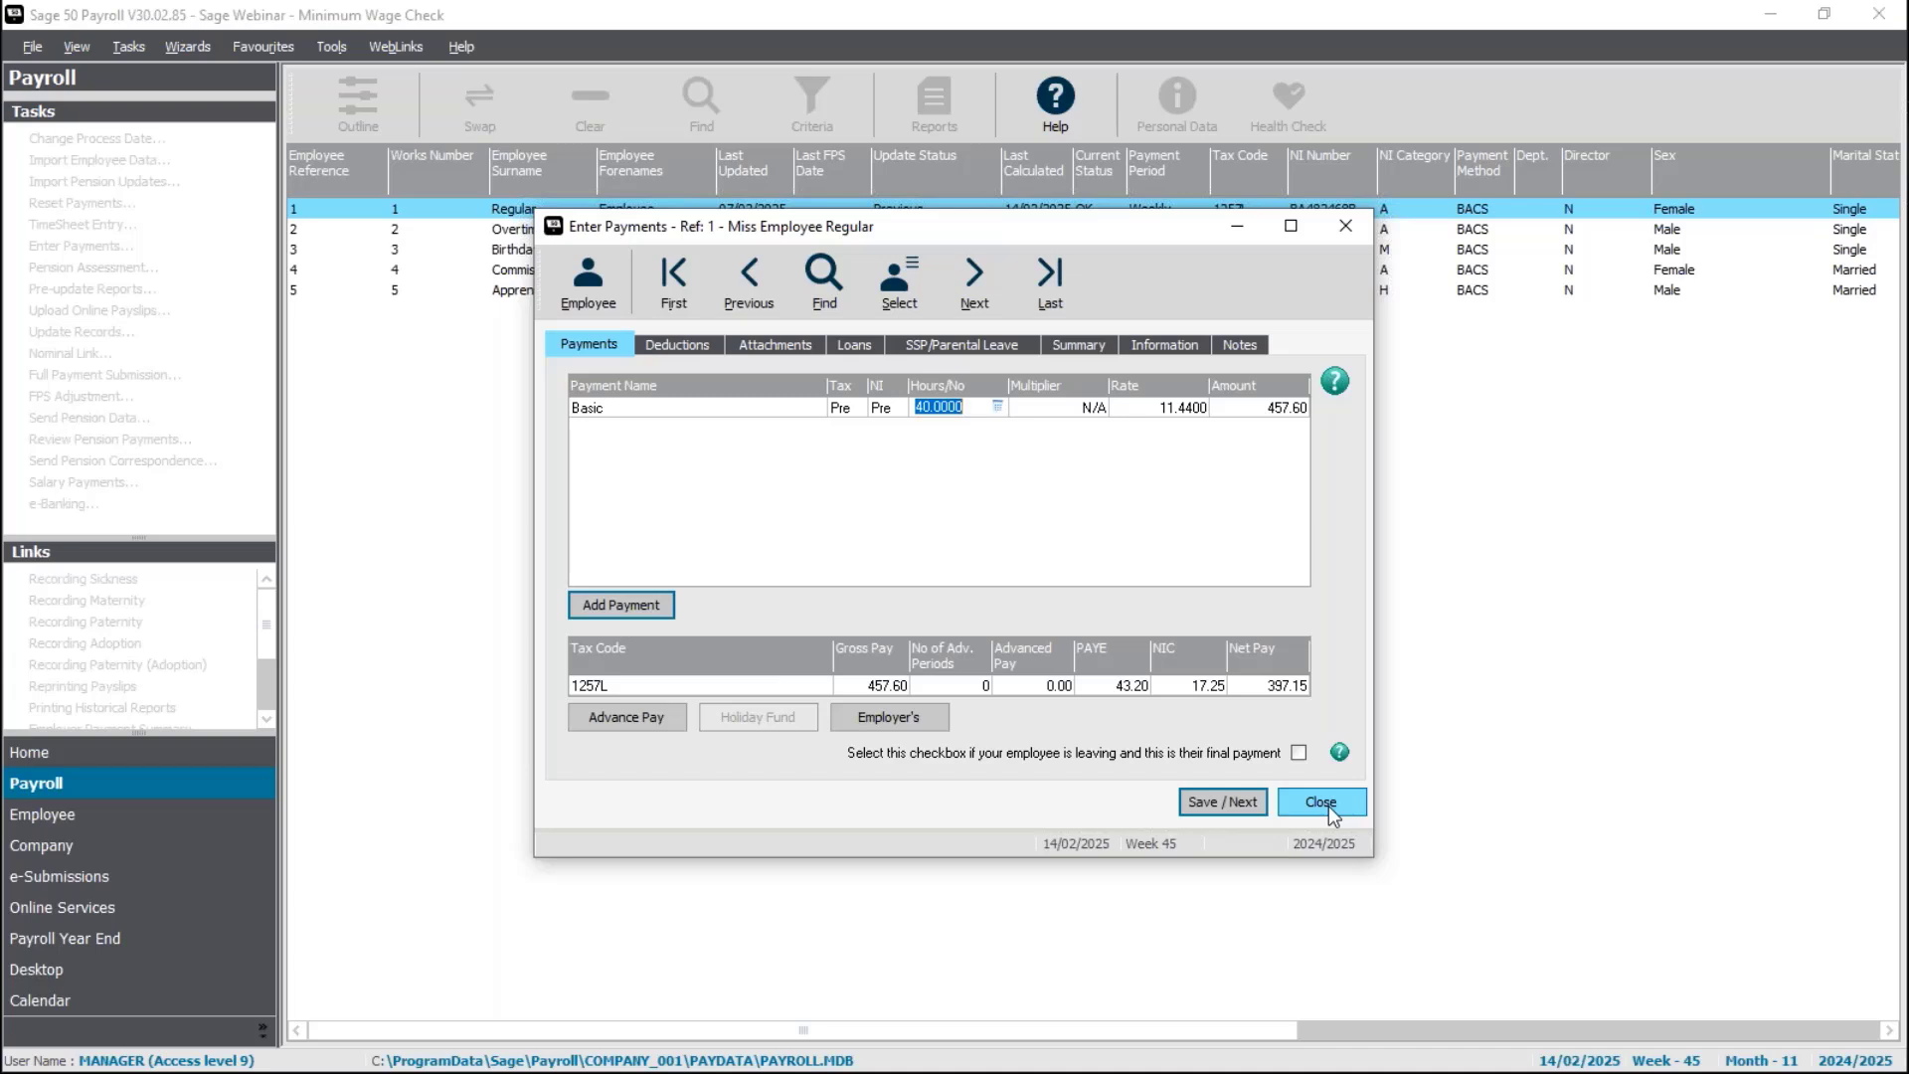
click(1322, 803)
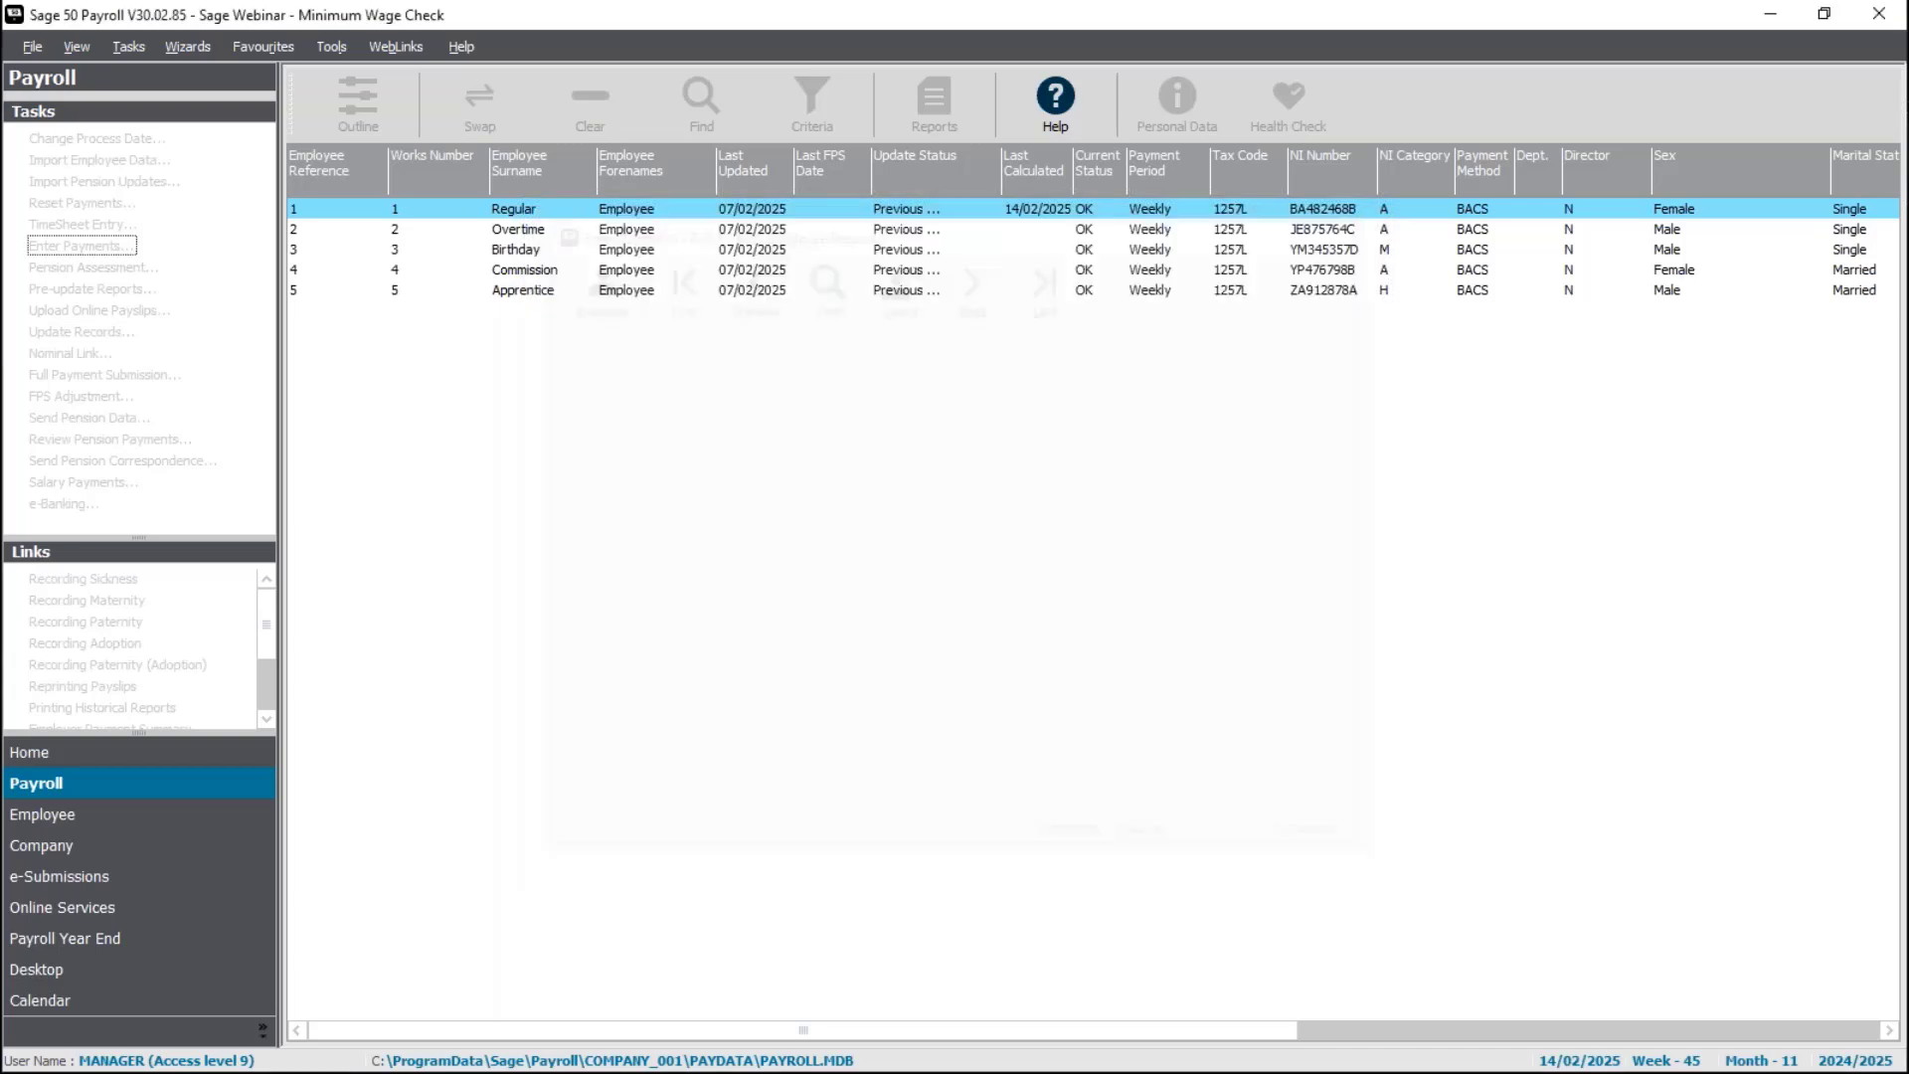
- Open payment entry for the second employee and select the Overtime 1.5x hours for review
click(626, 232)
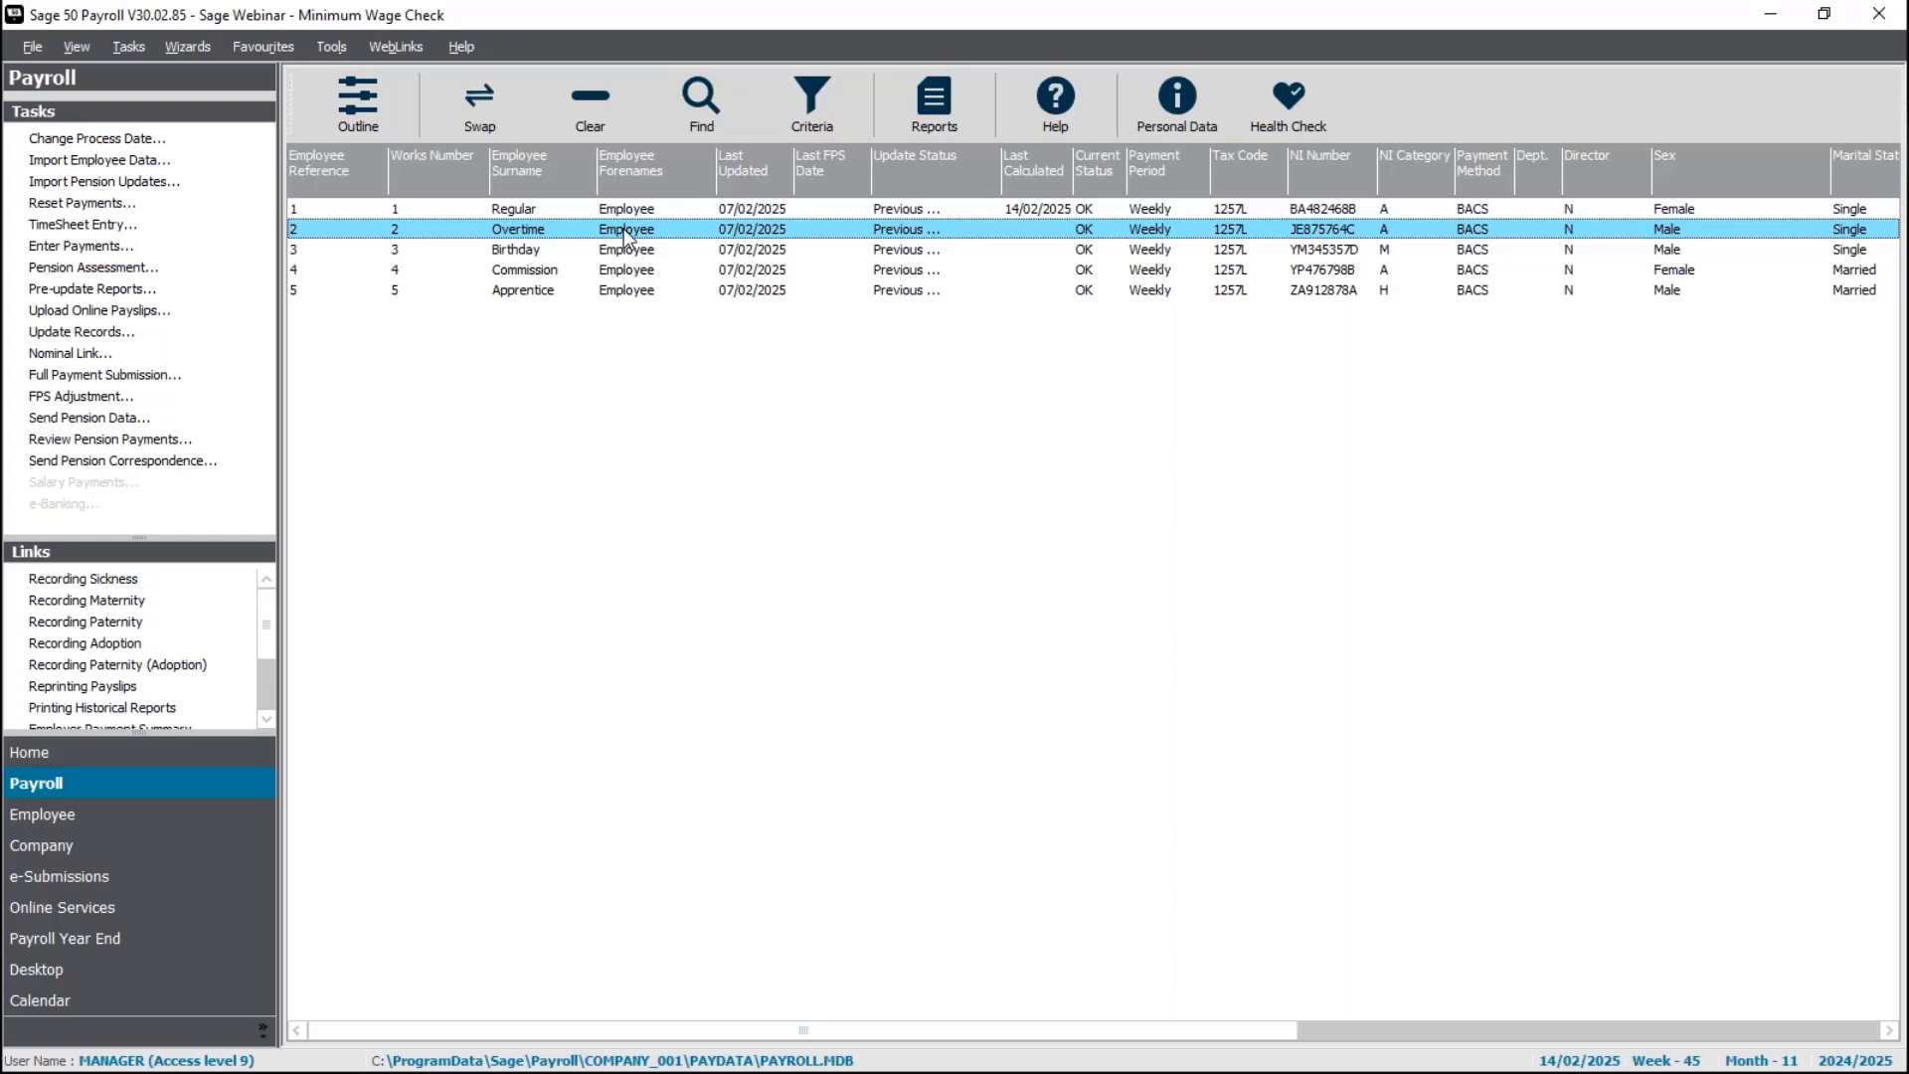
click(76, 248)
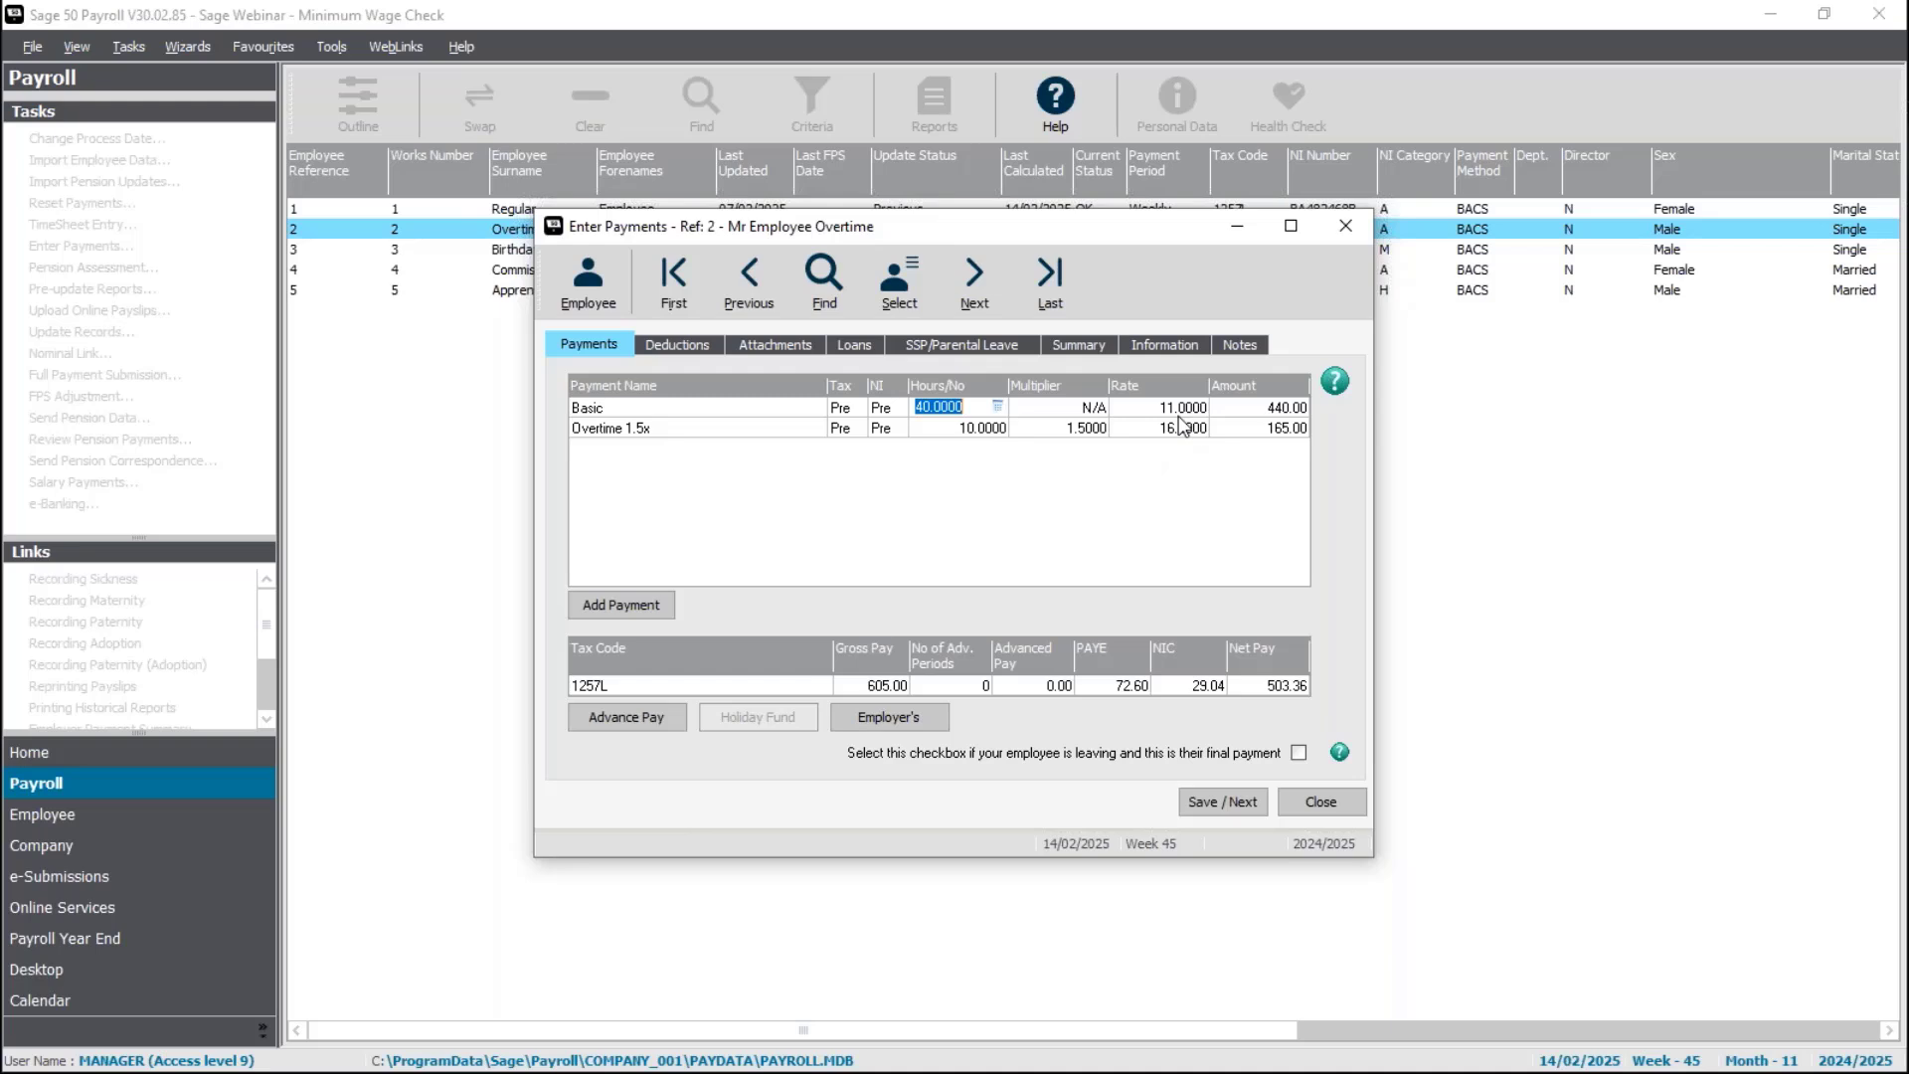
click(935, 431)
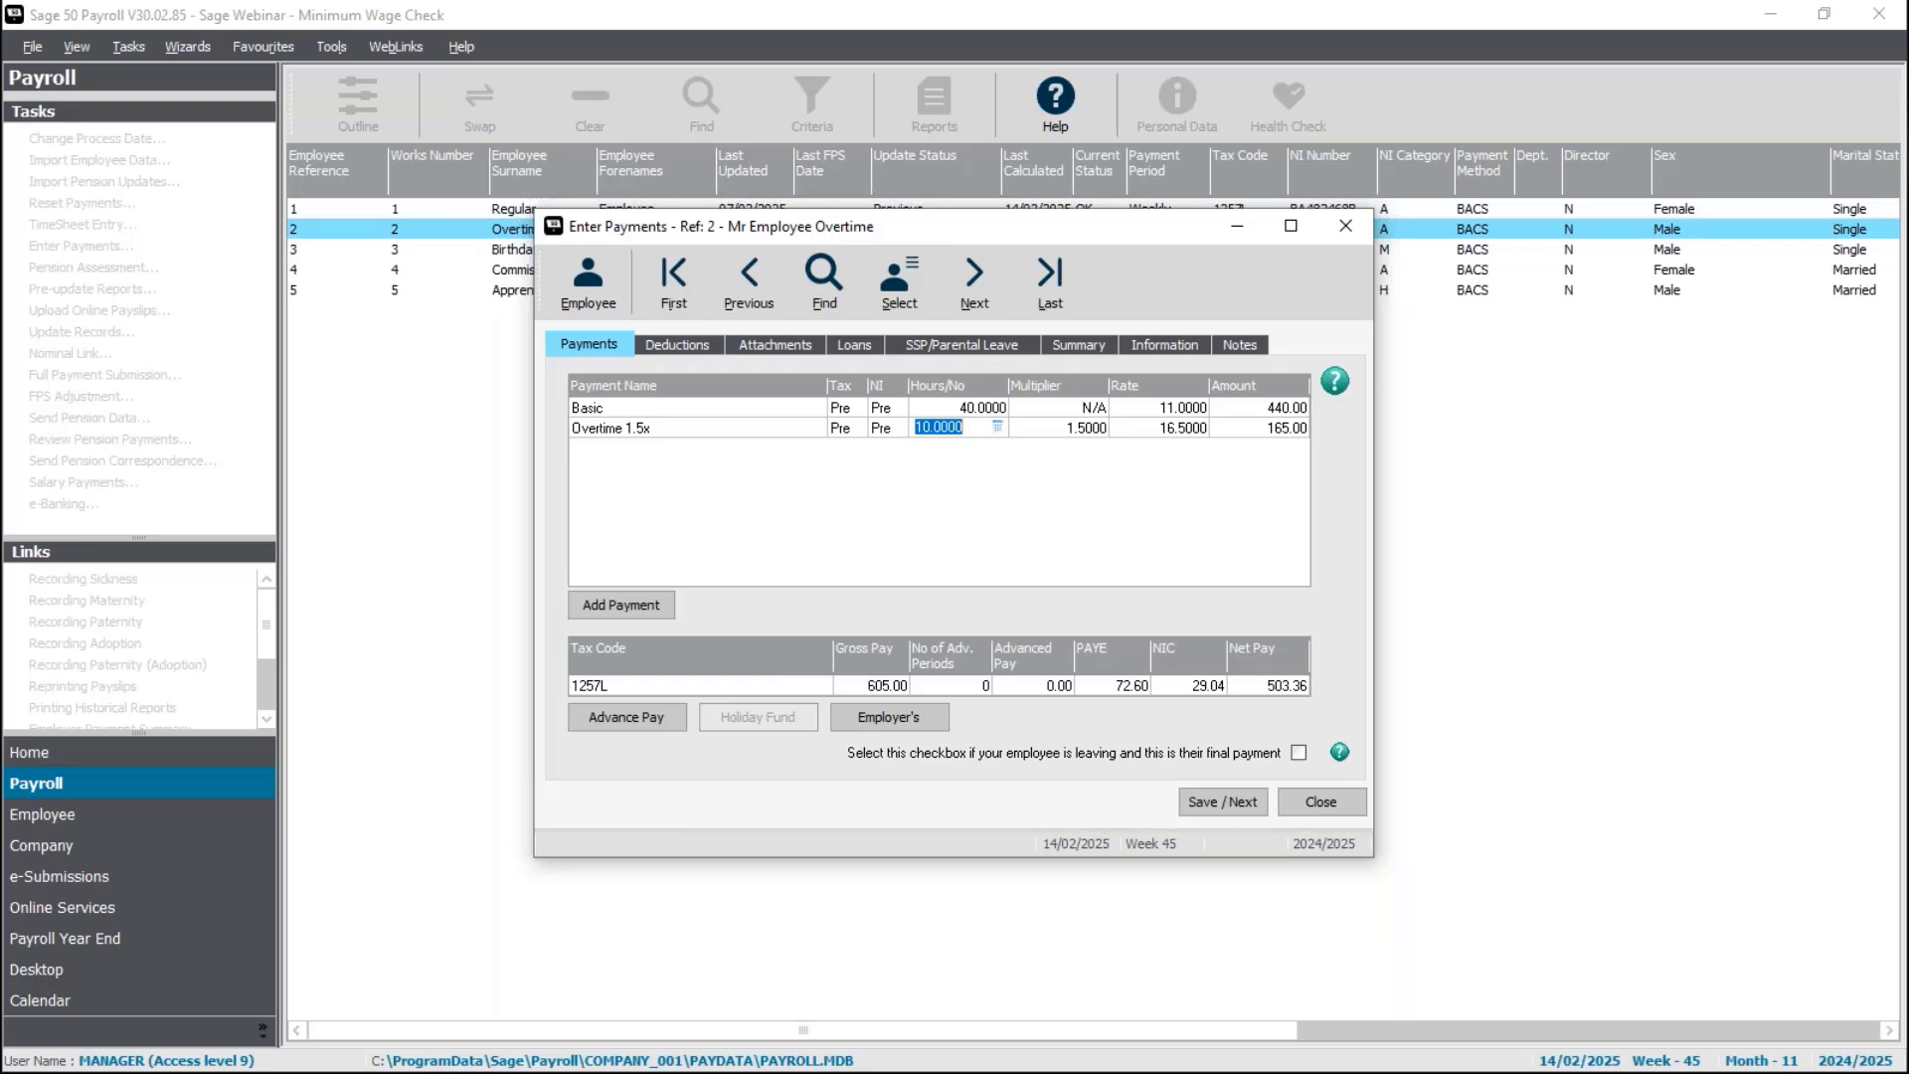
- Switch to Calculator, divide the gross pay of 605 by 50 hours, and minimise the calculator
key(alt+Tab)
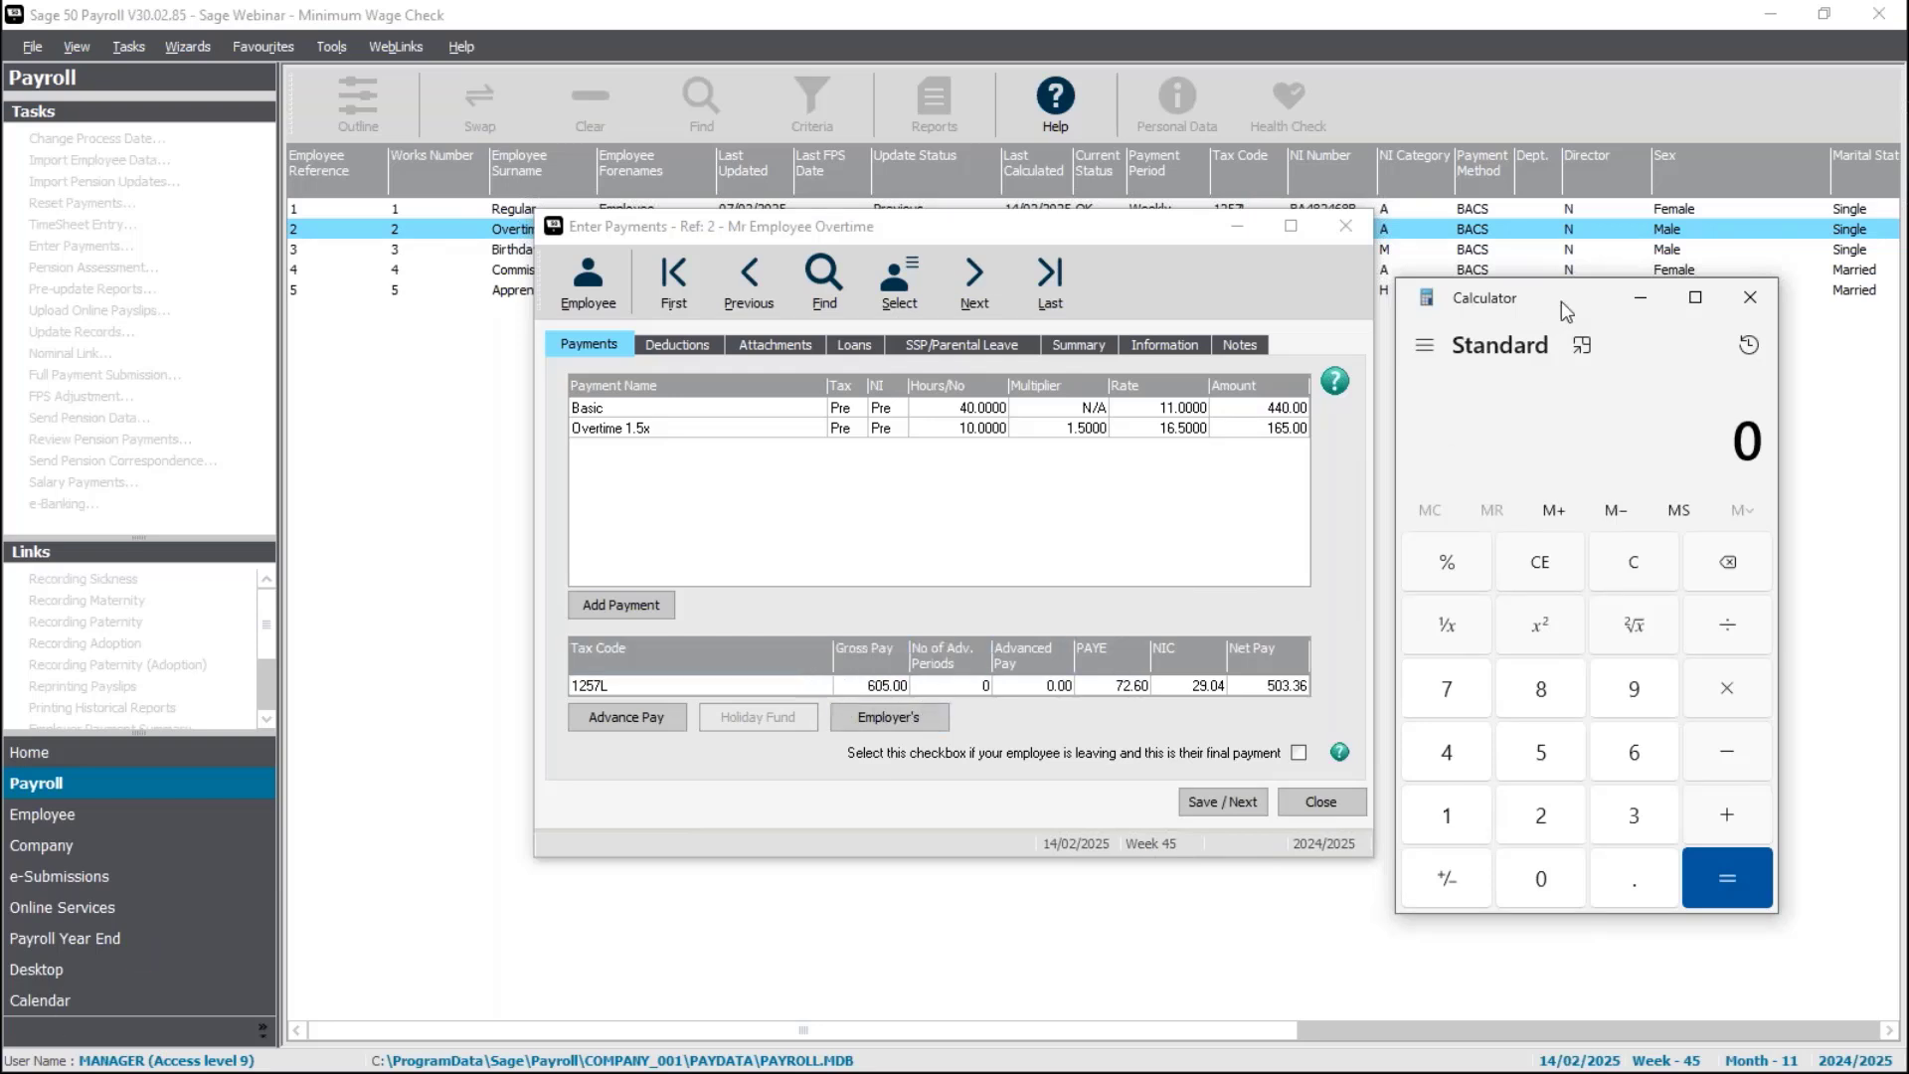
text(605)
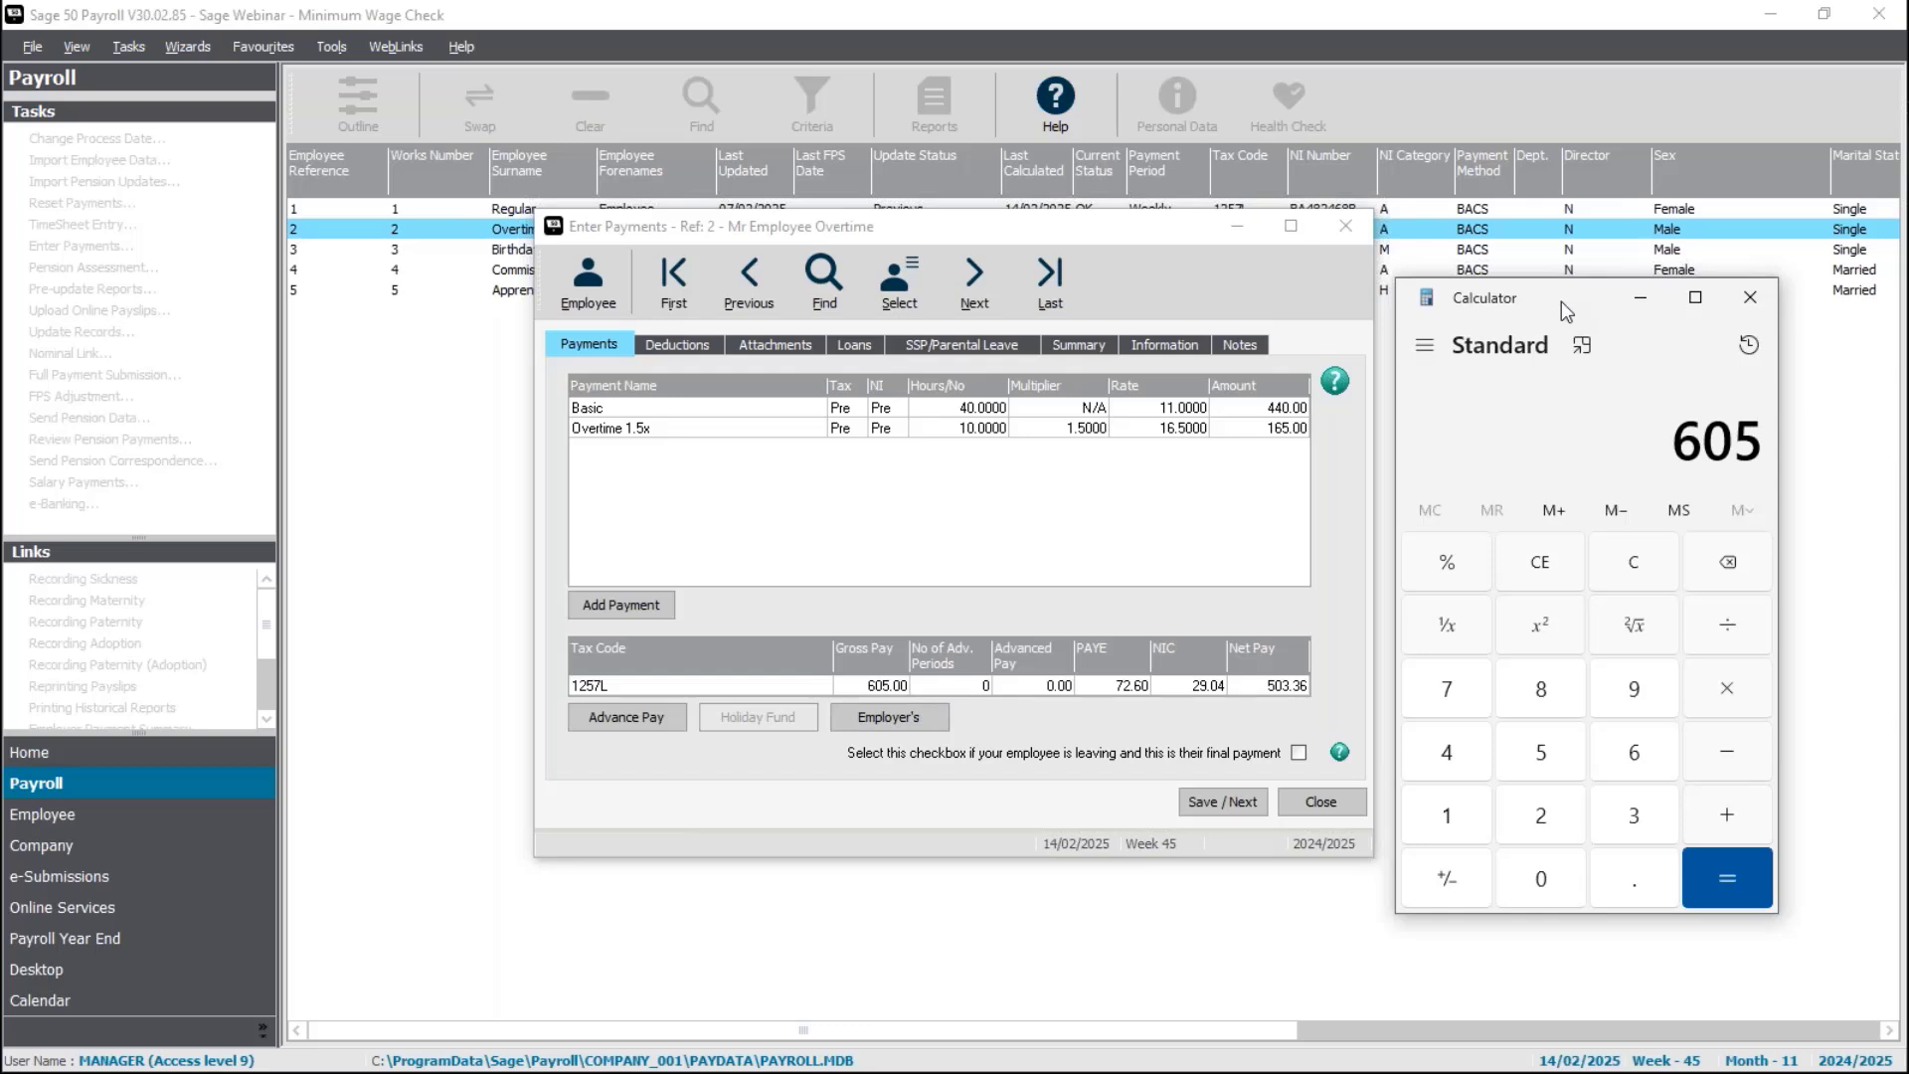
key(slash)
text(50)
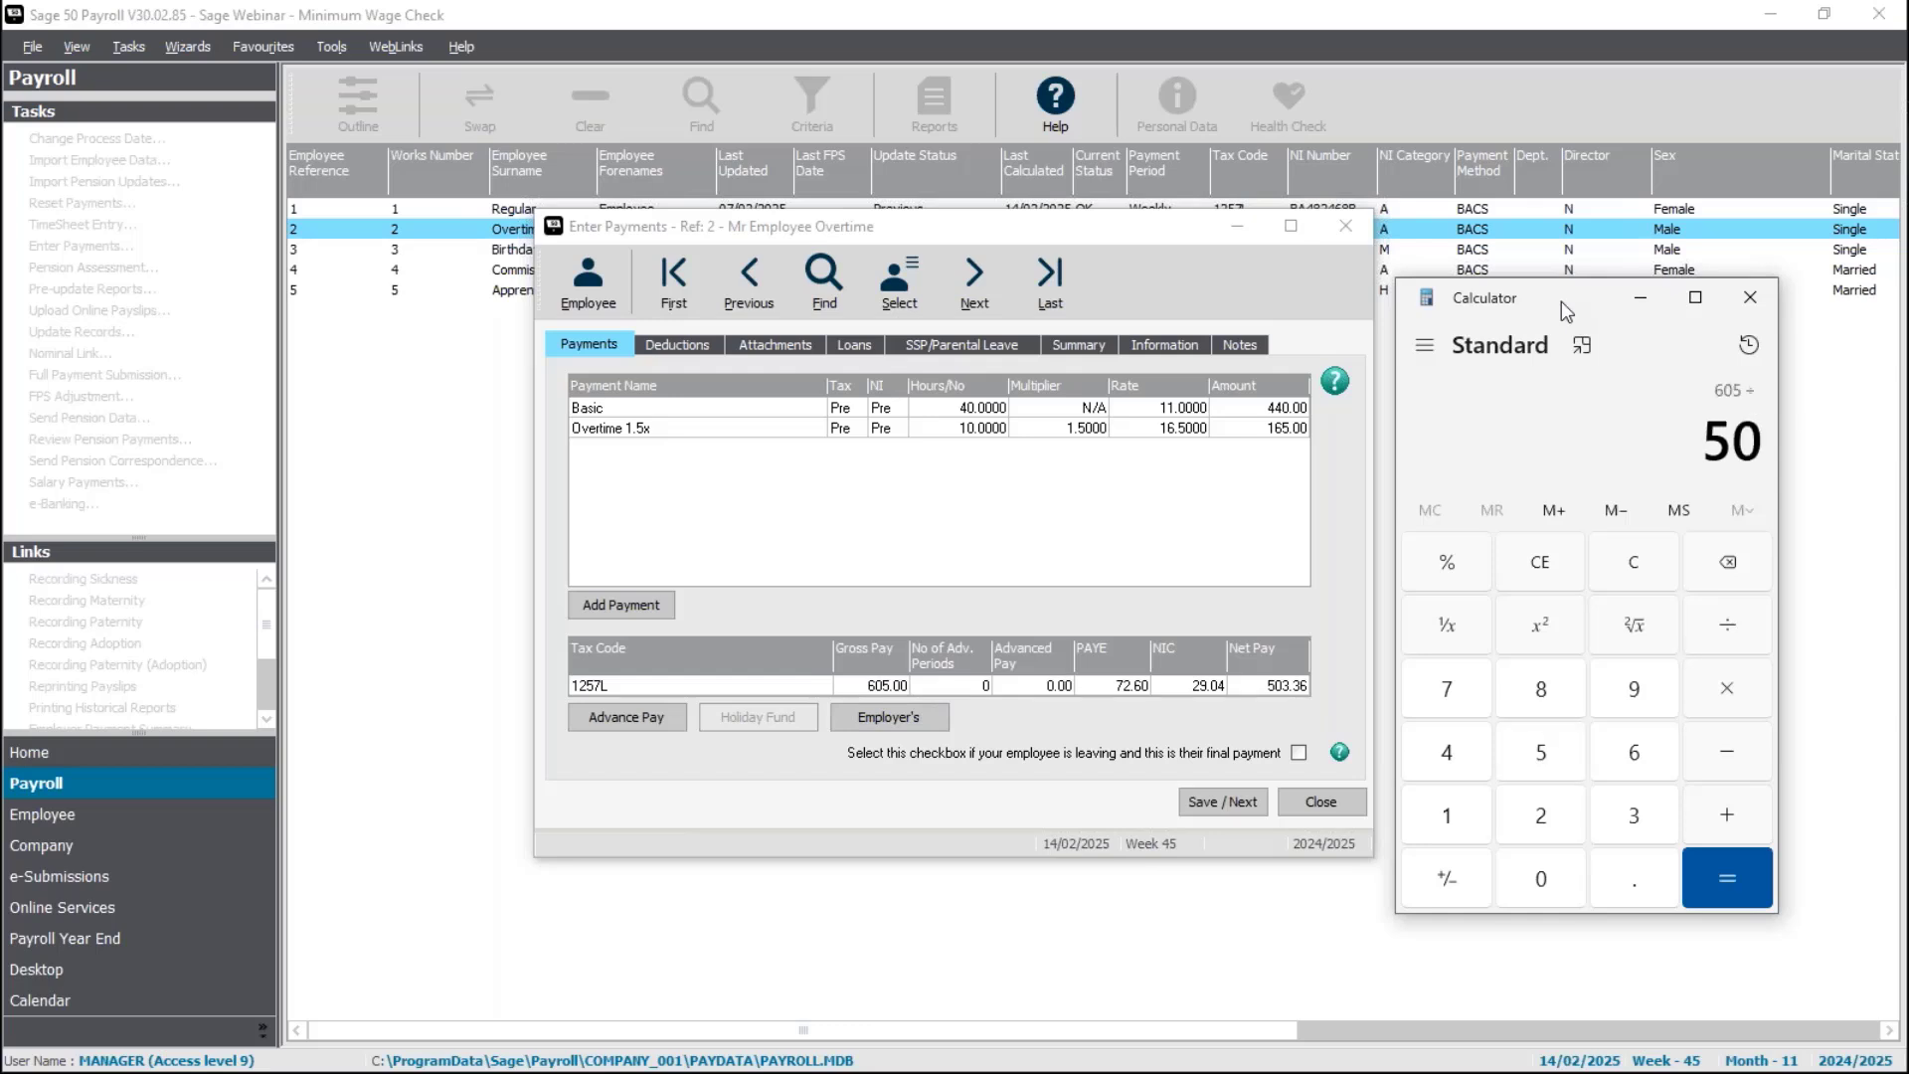
key(Return)
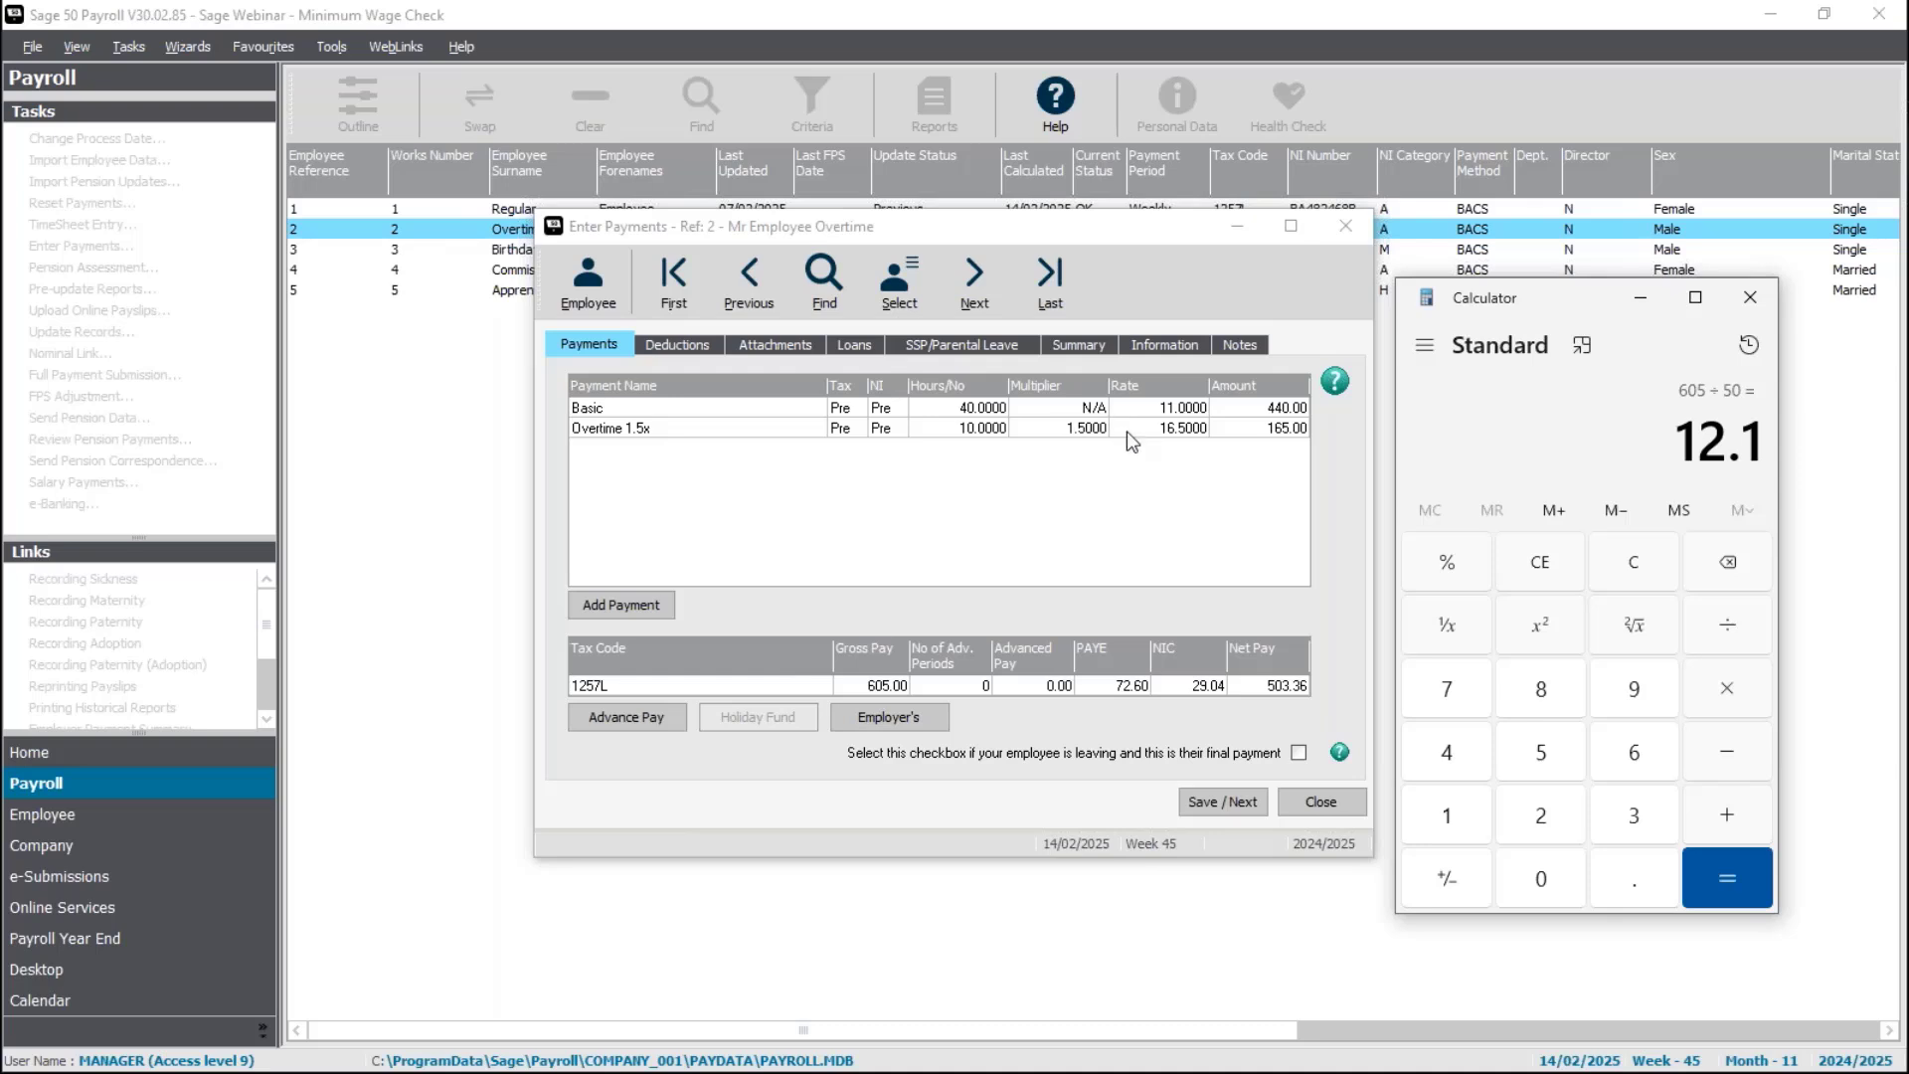
click(1653, 308)
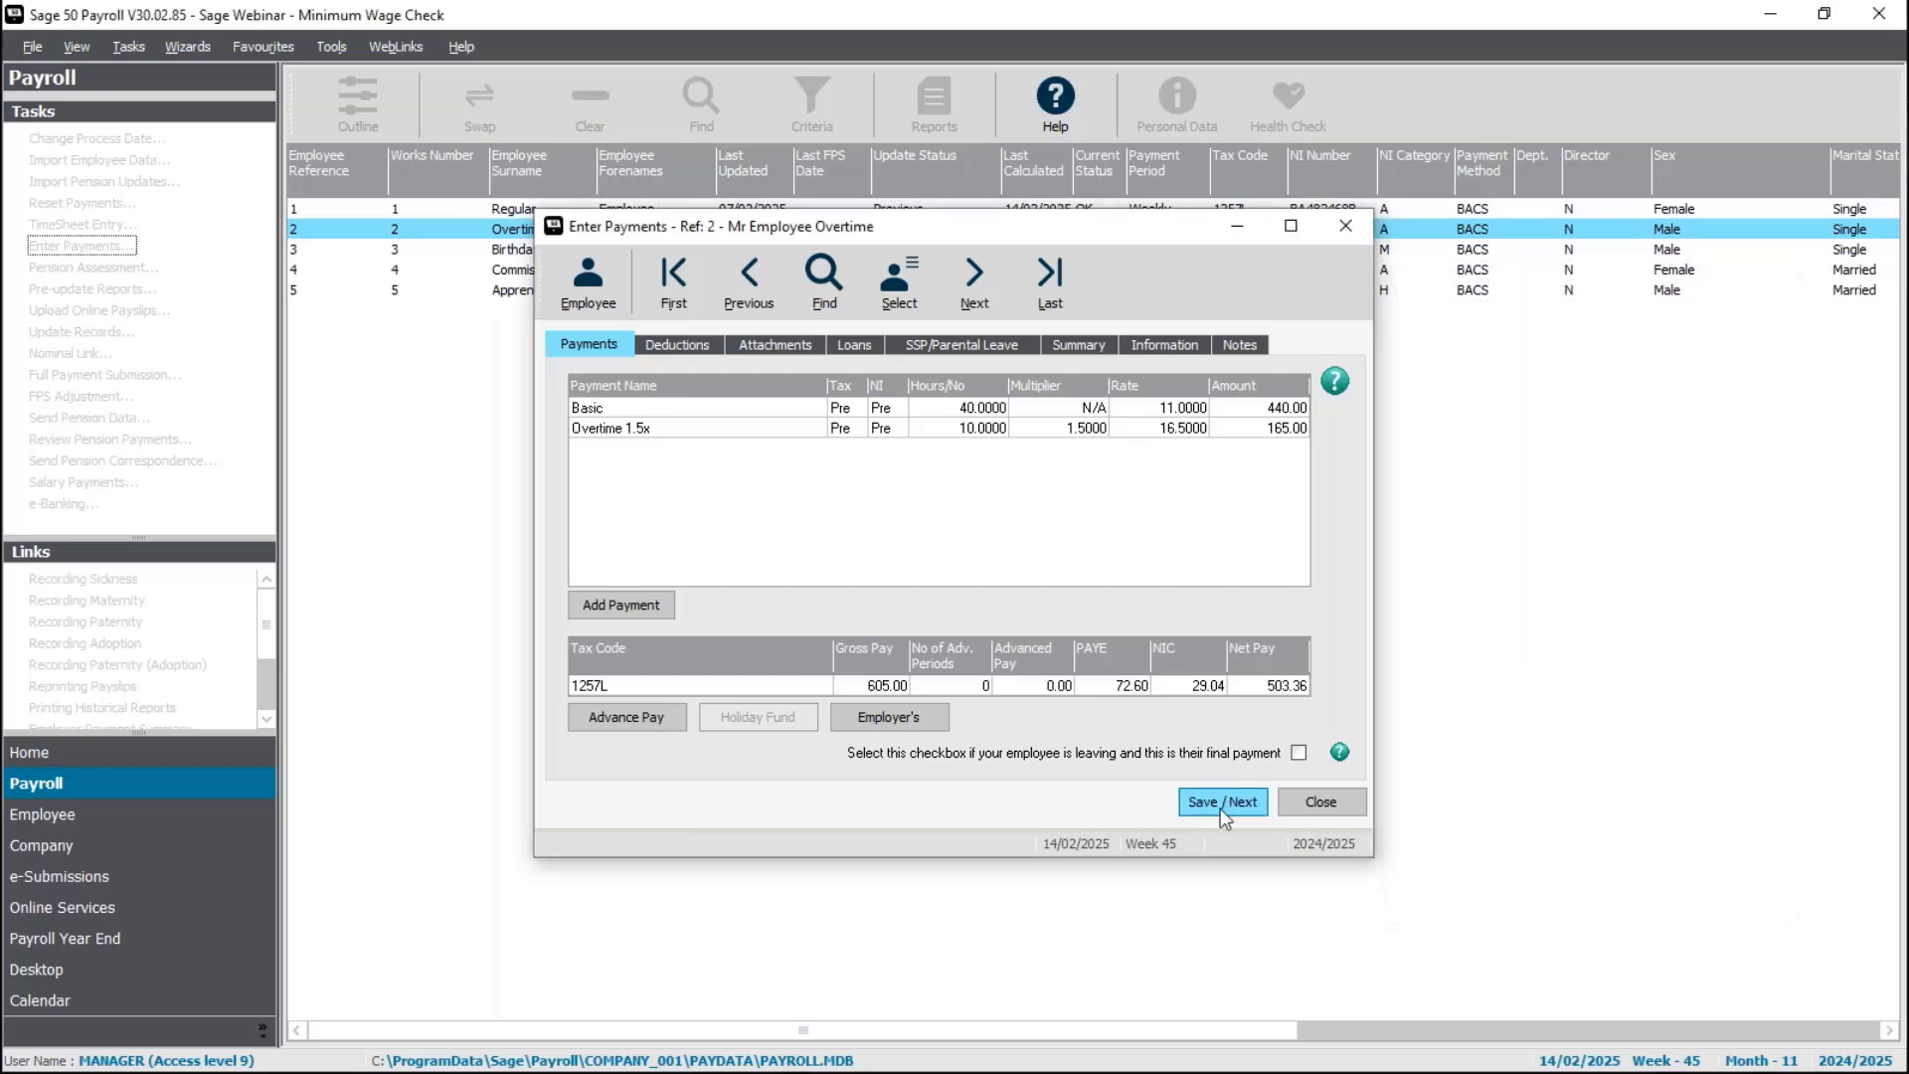
- Save the second employee's payments, check the payments available in the minimum wage warning and adjust the Basic payment
click(1220, 806)
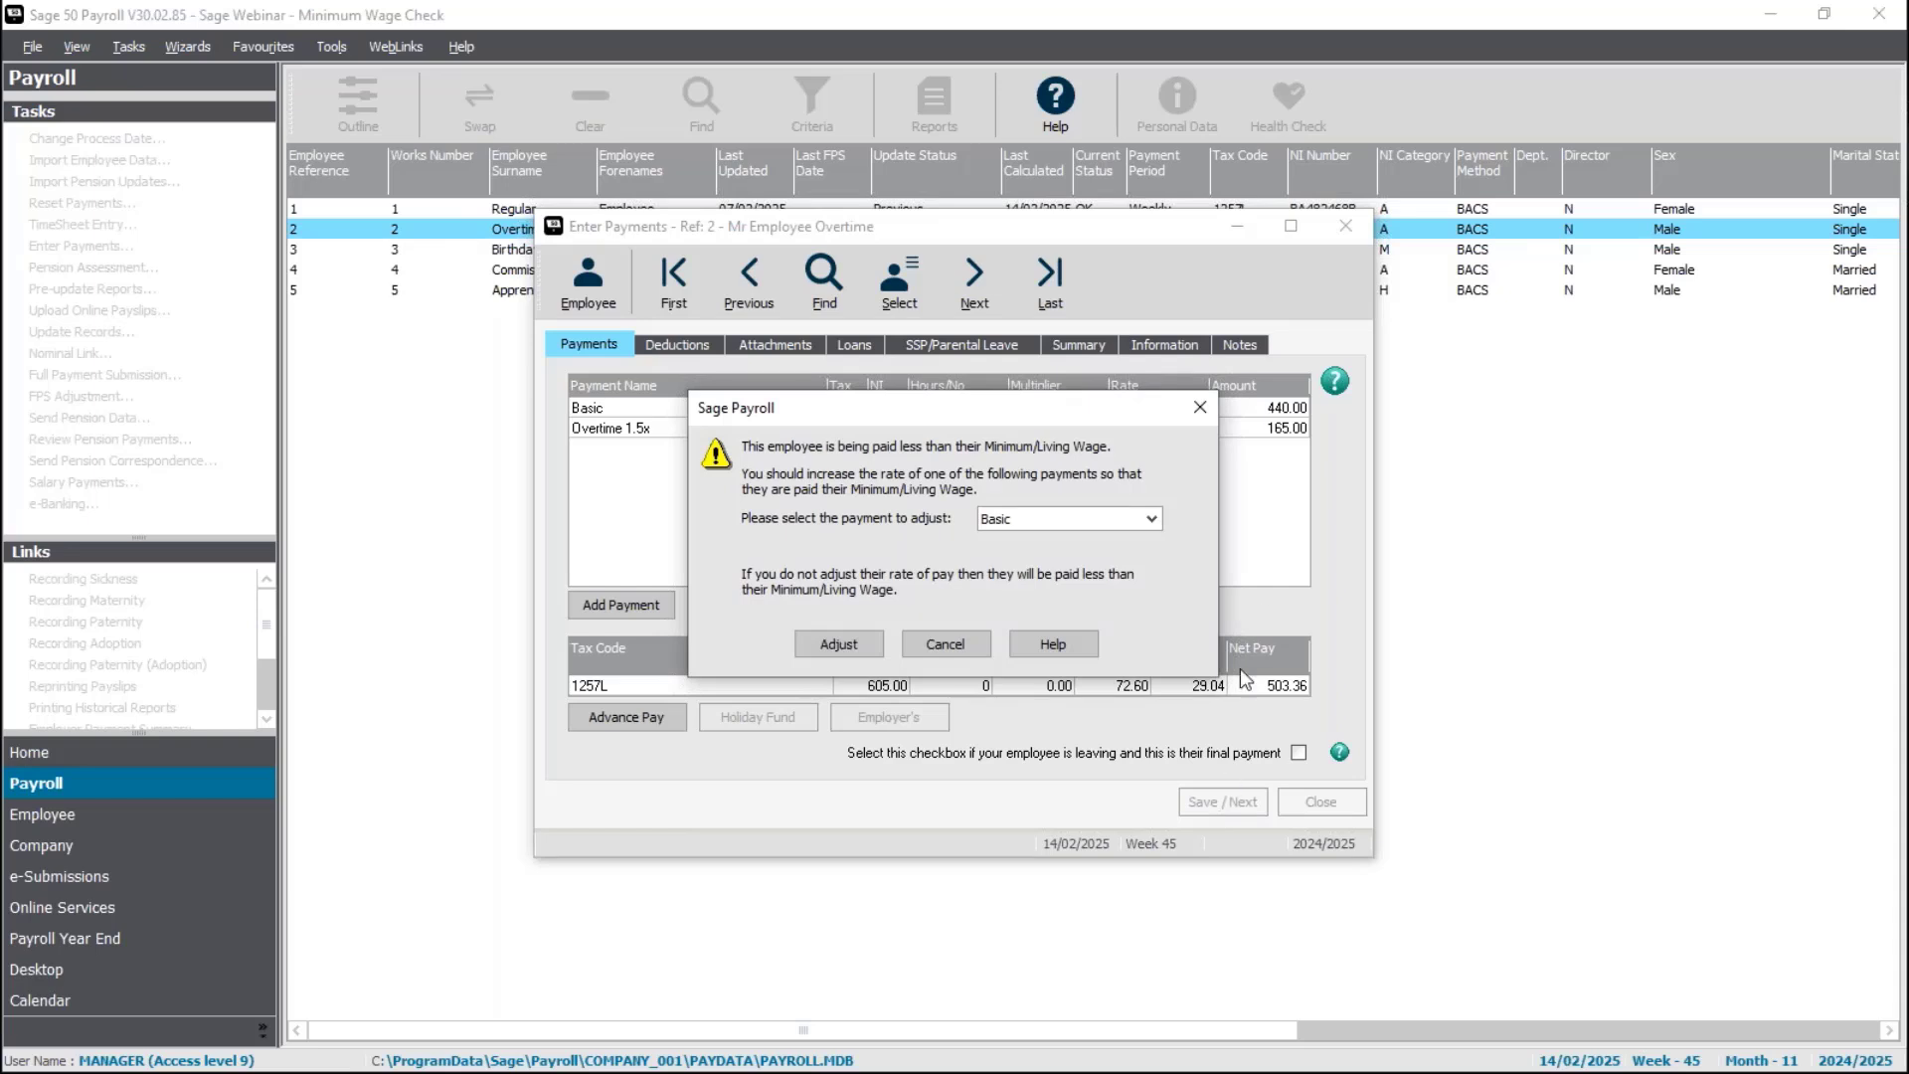
click(1125, 525)
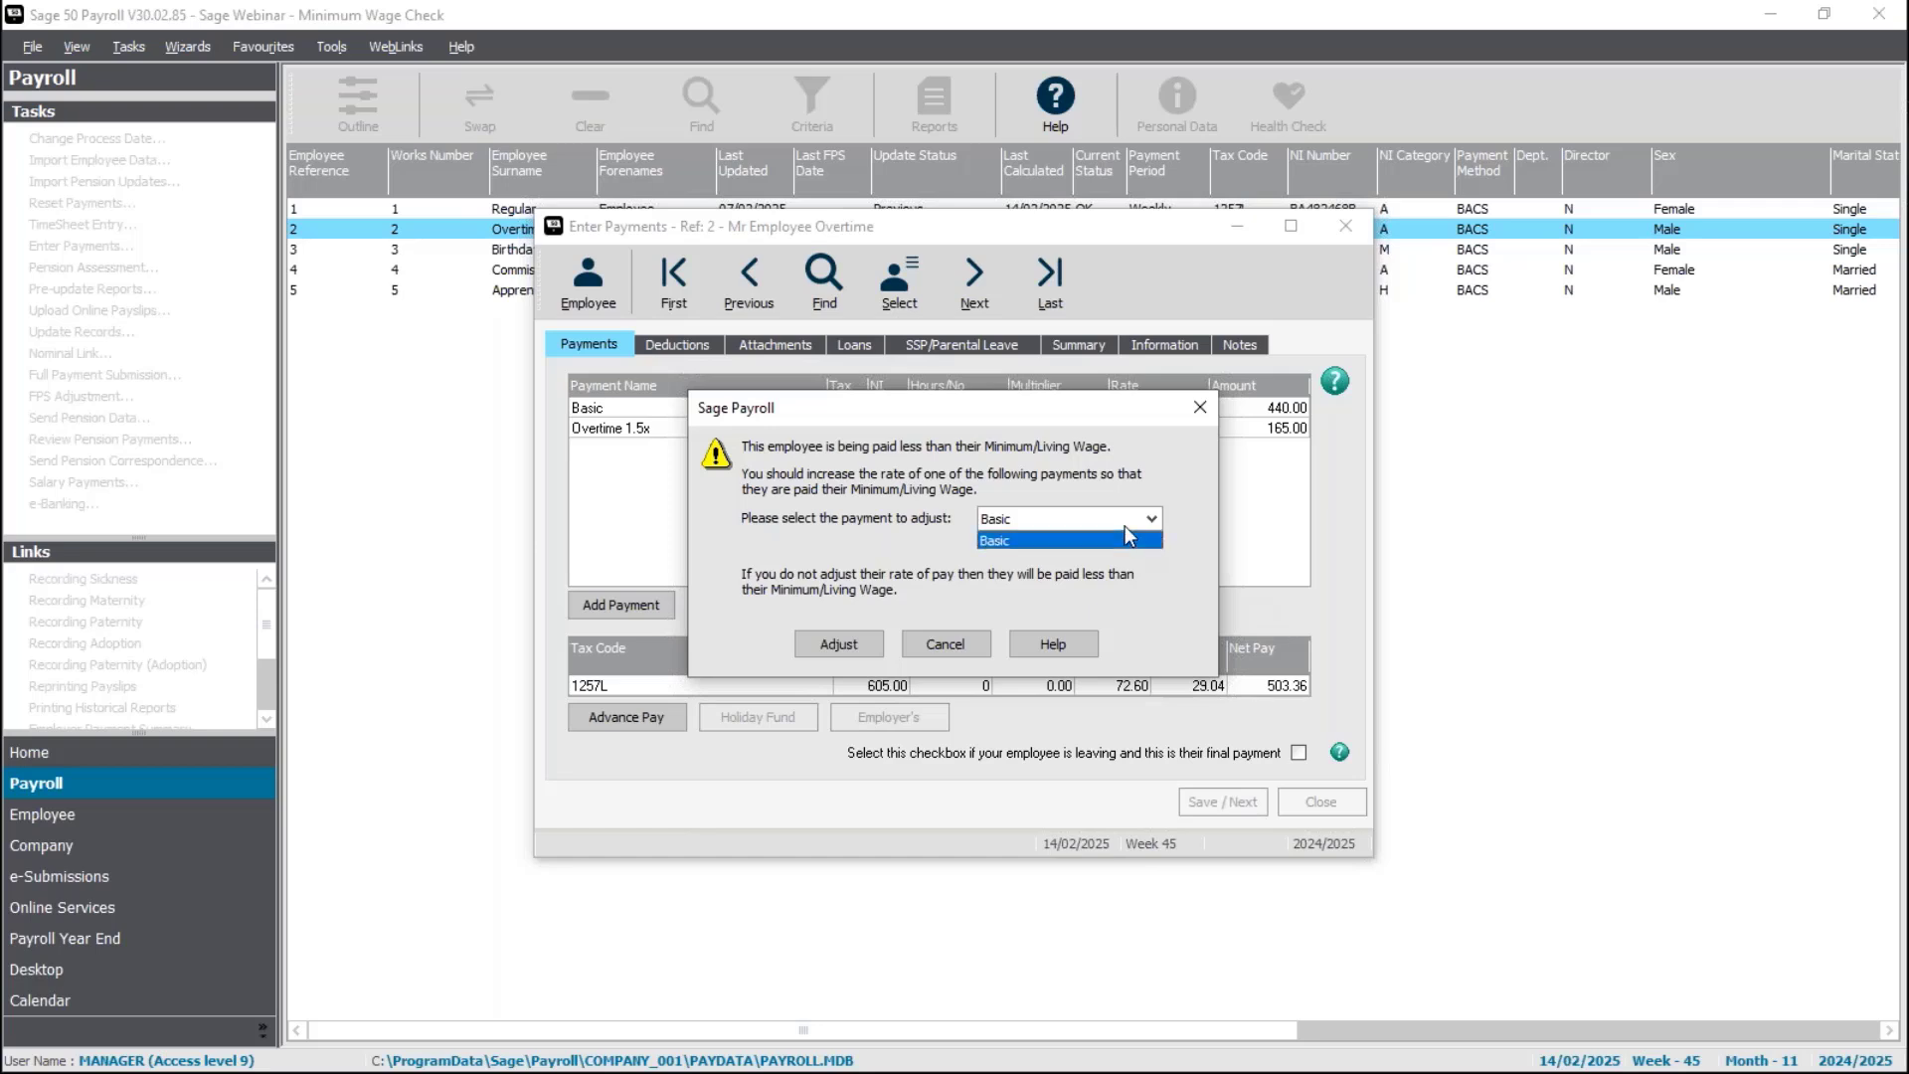
click(1125, 525)
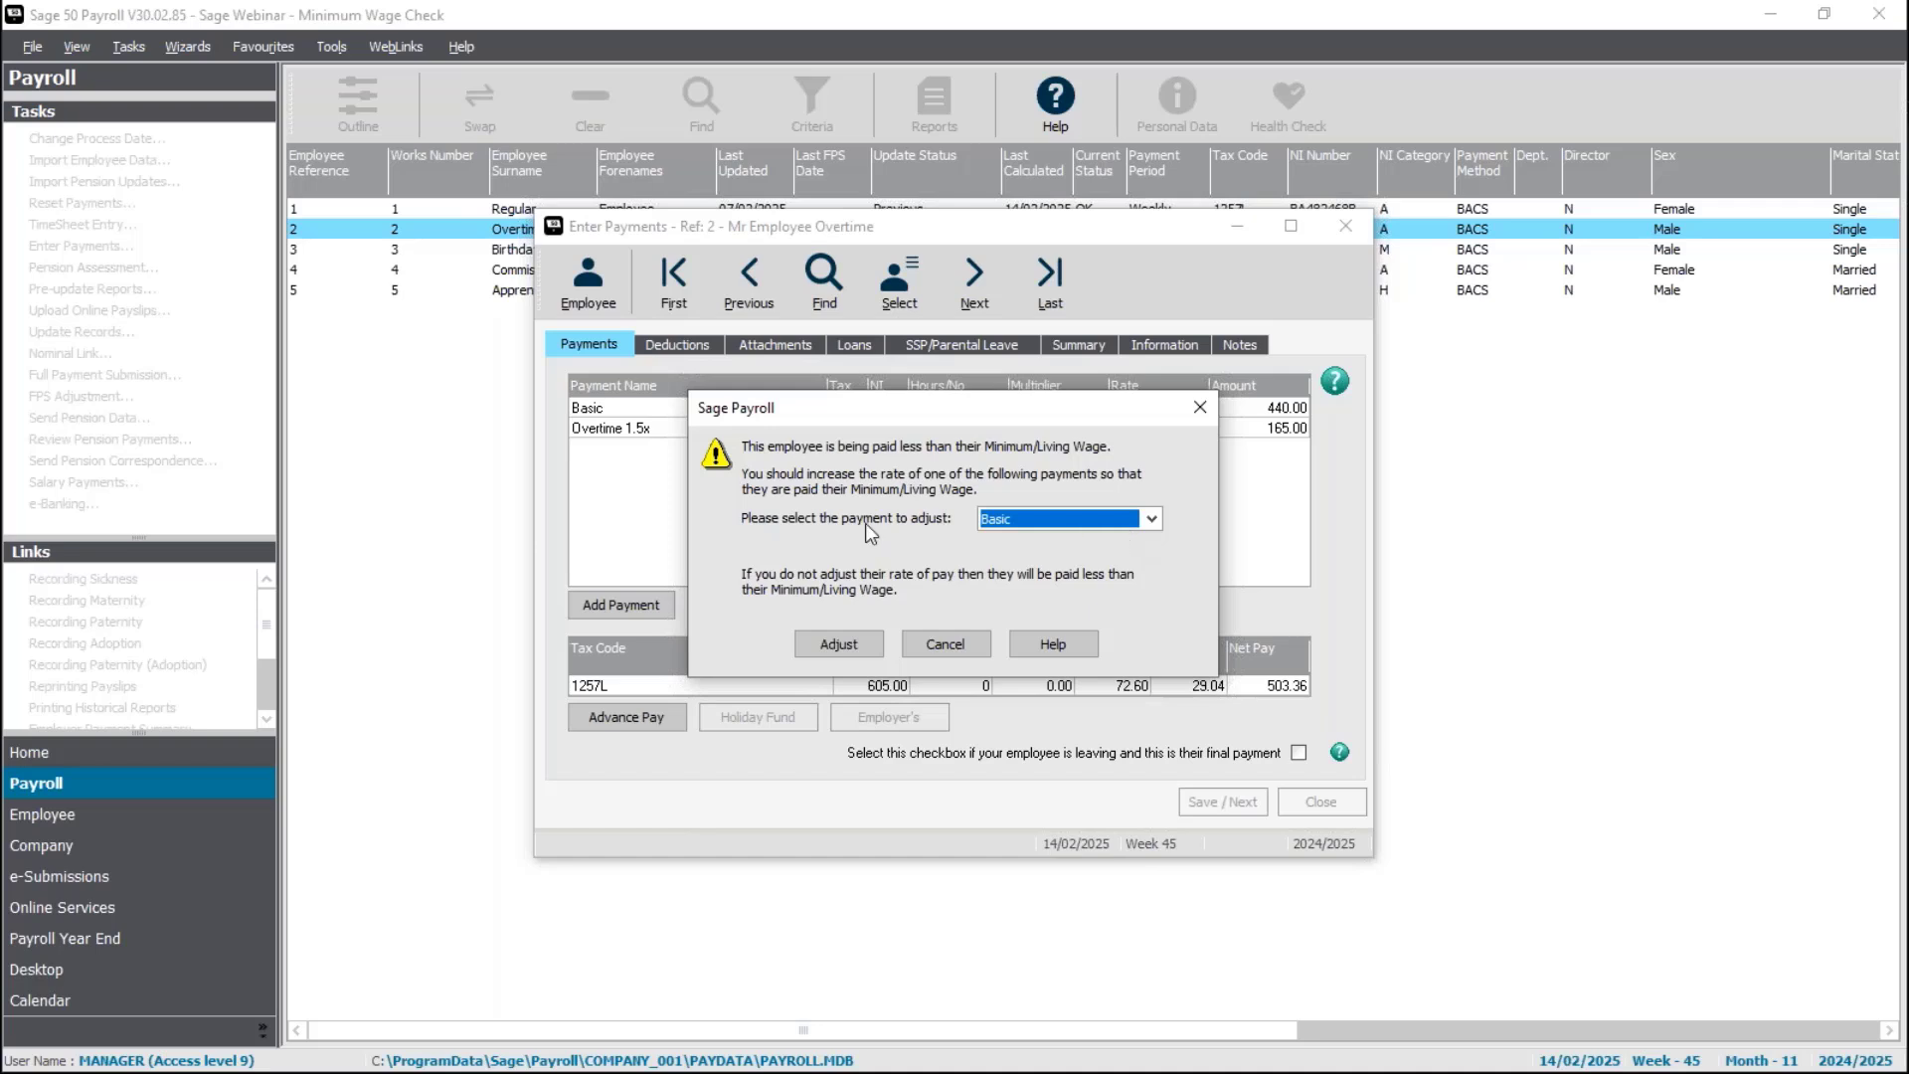
click(838, 644)
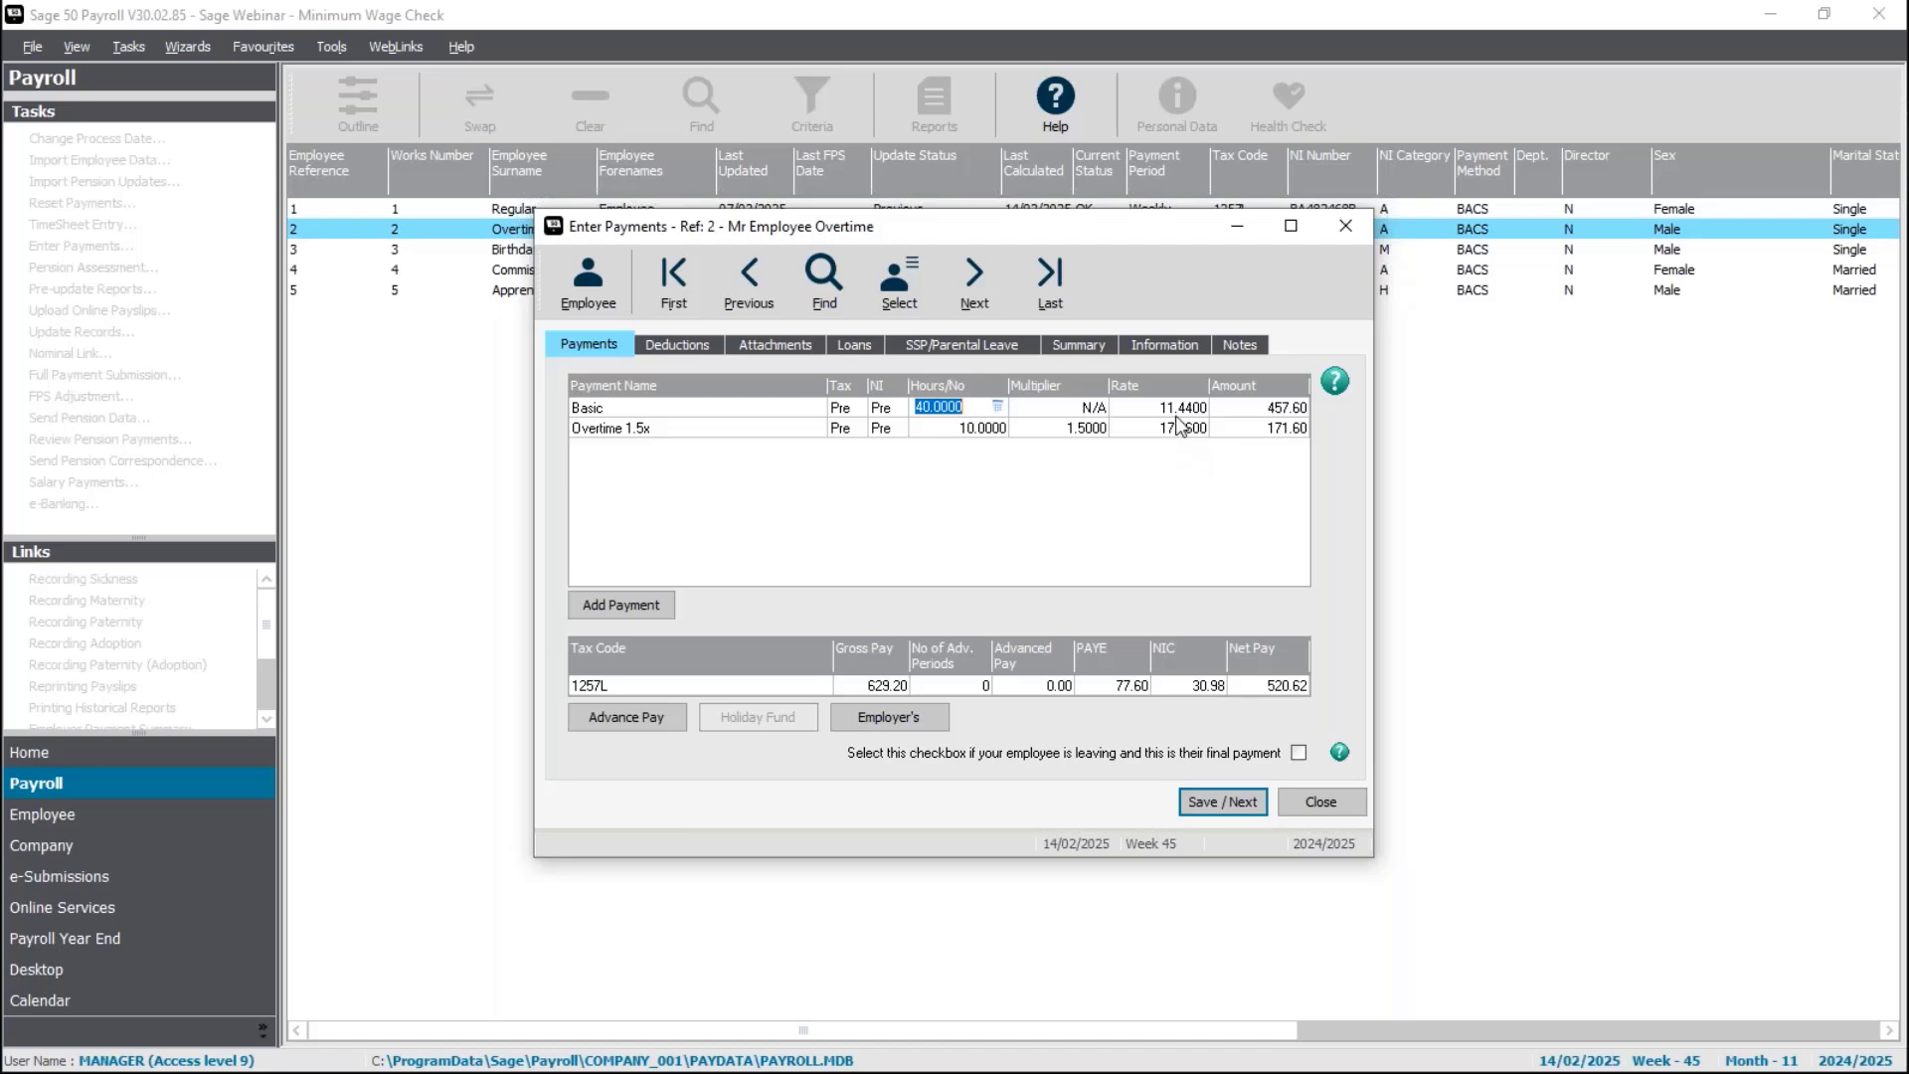
- Set the Basic rate to 11.44 in the second employee's pay elements, save the record and close payment entry
click(606, 274)
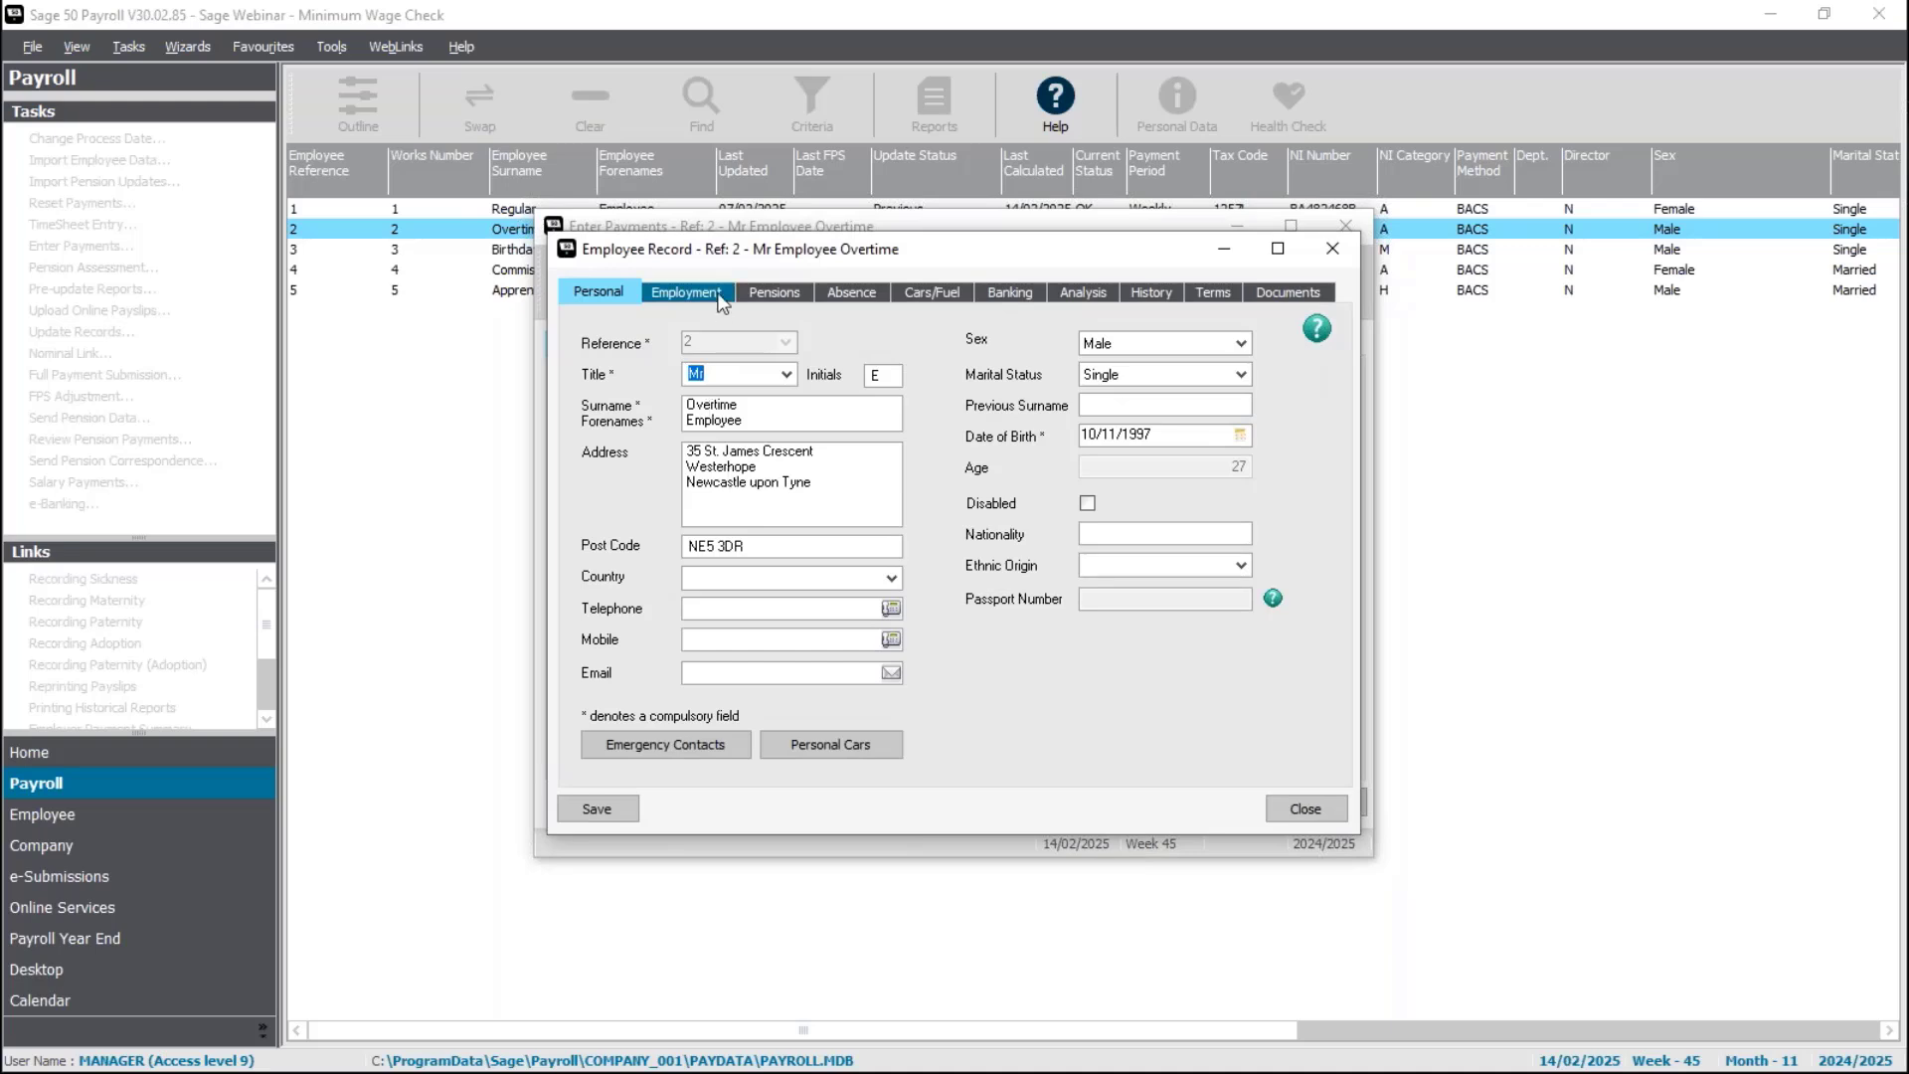
click(686, 292)
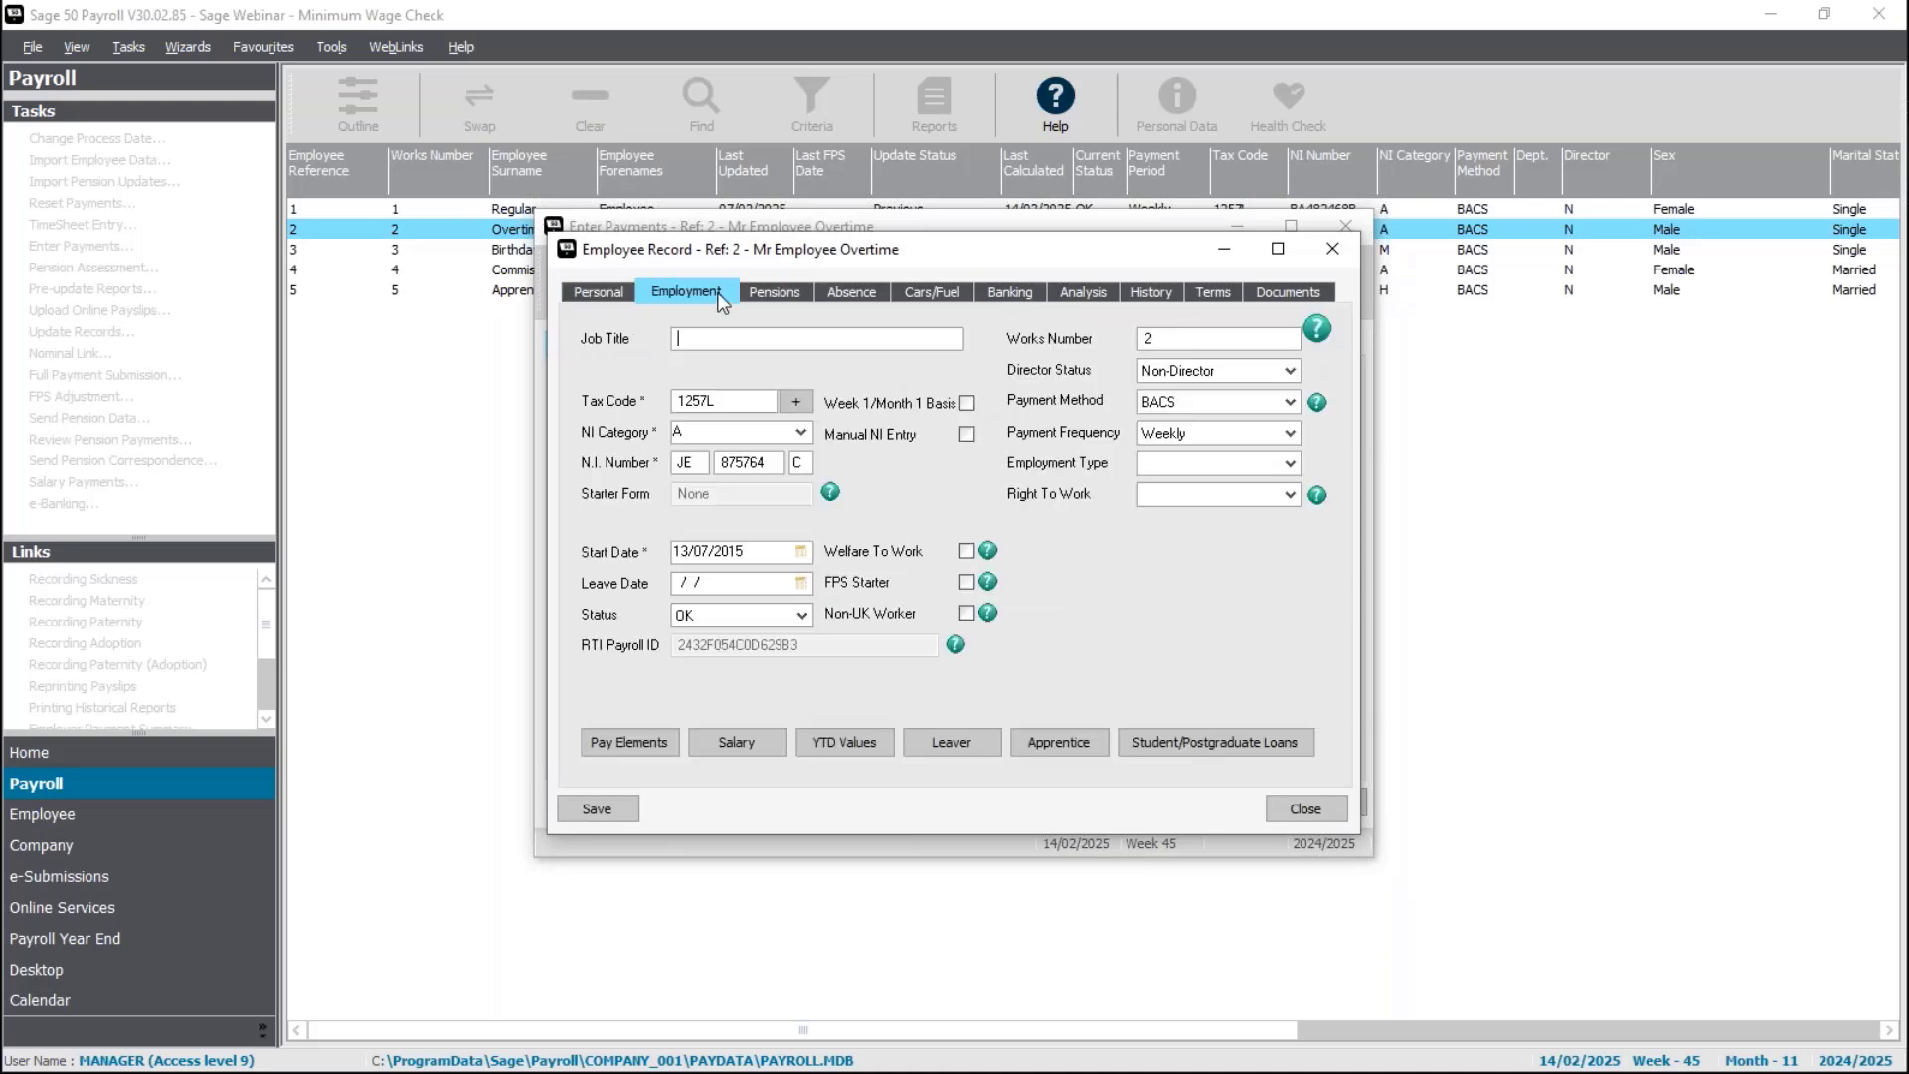
click(627, 743)
click(1114, 371)
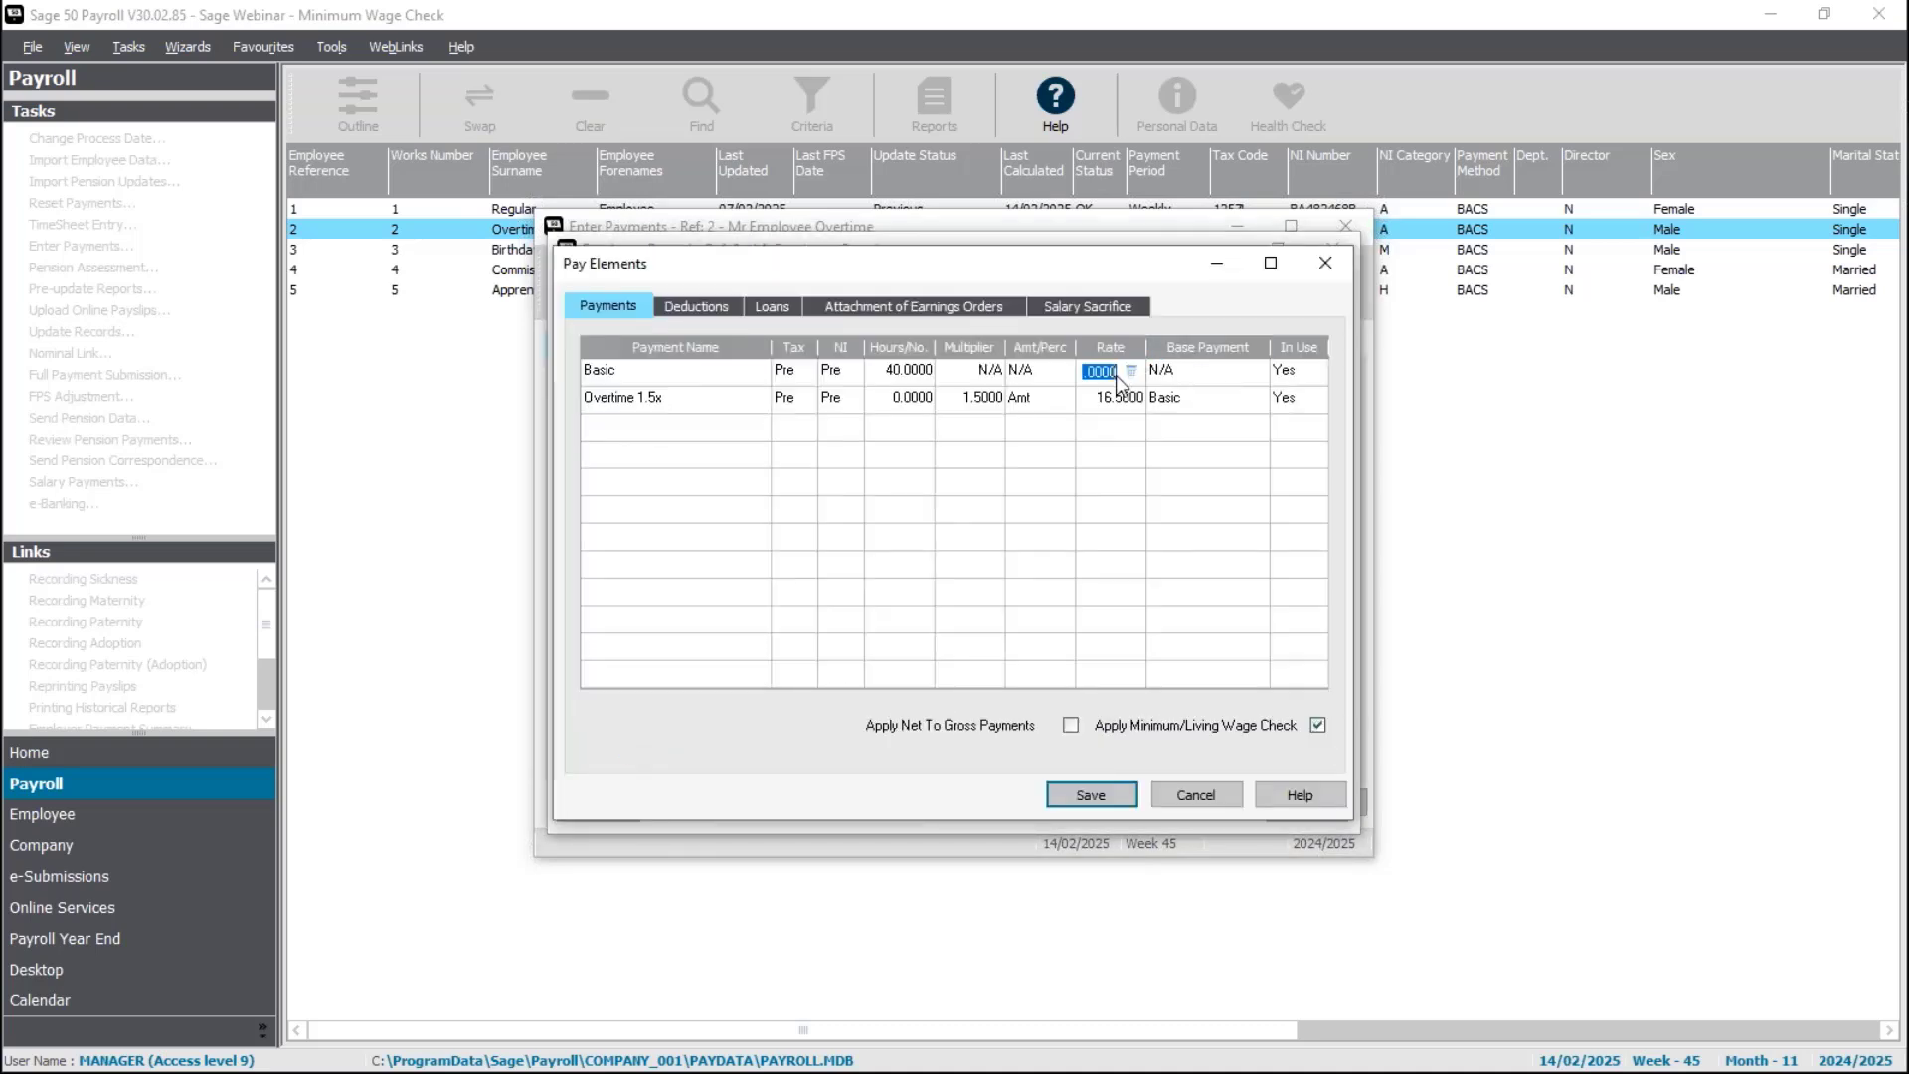
text(11.44)
key(Tab)
click(1098, 795)
click(618, 807)
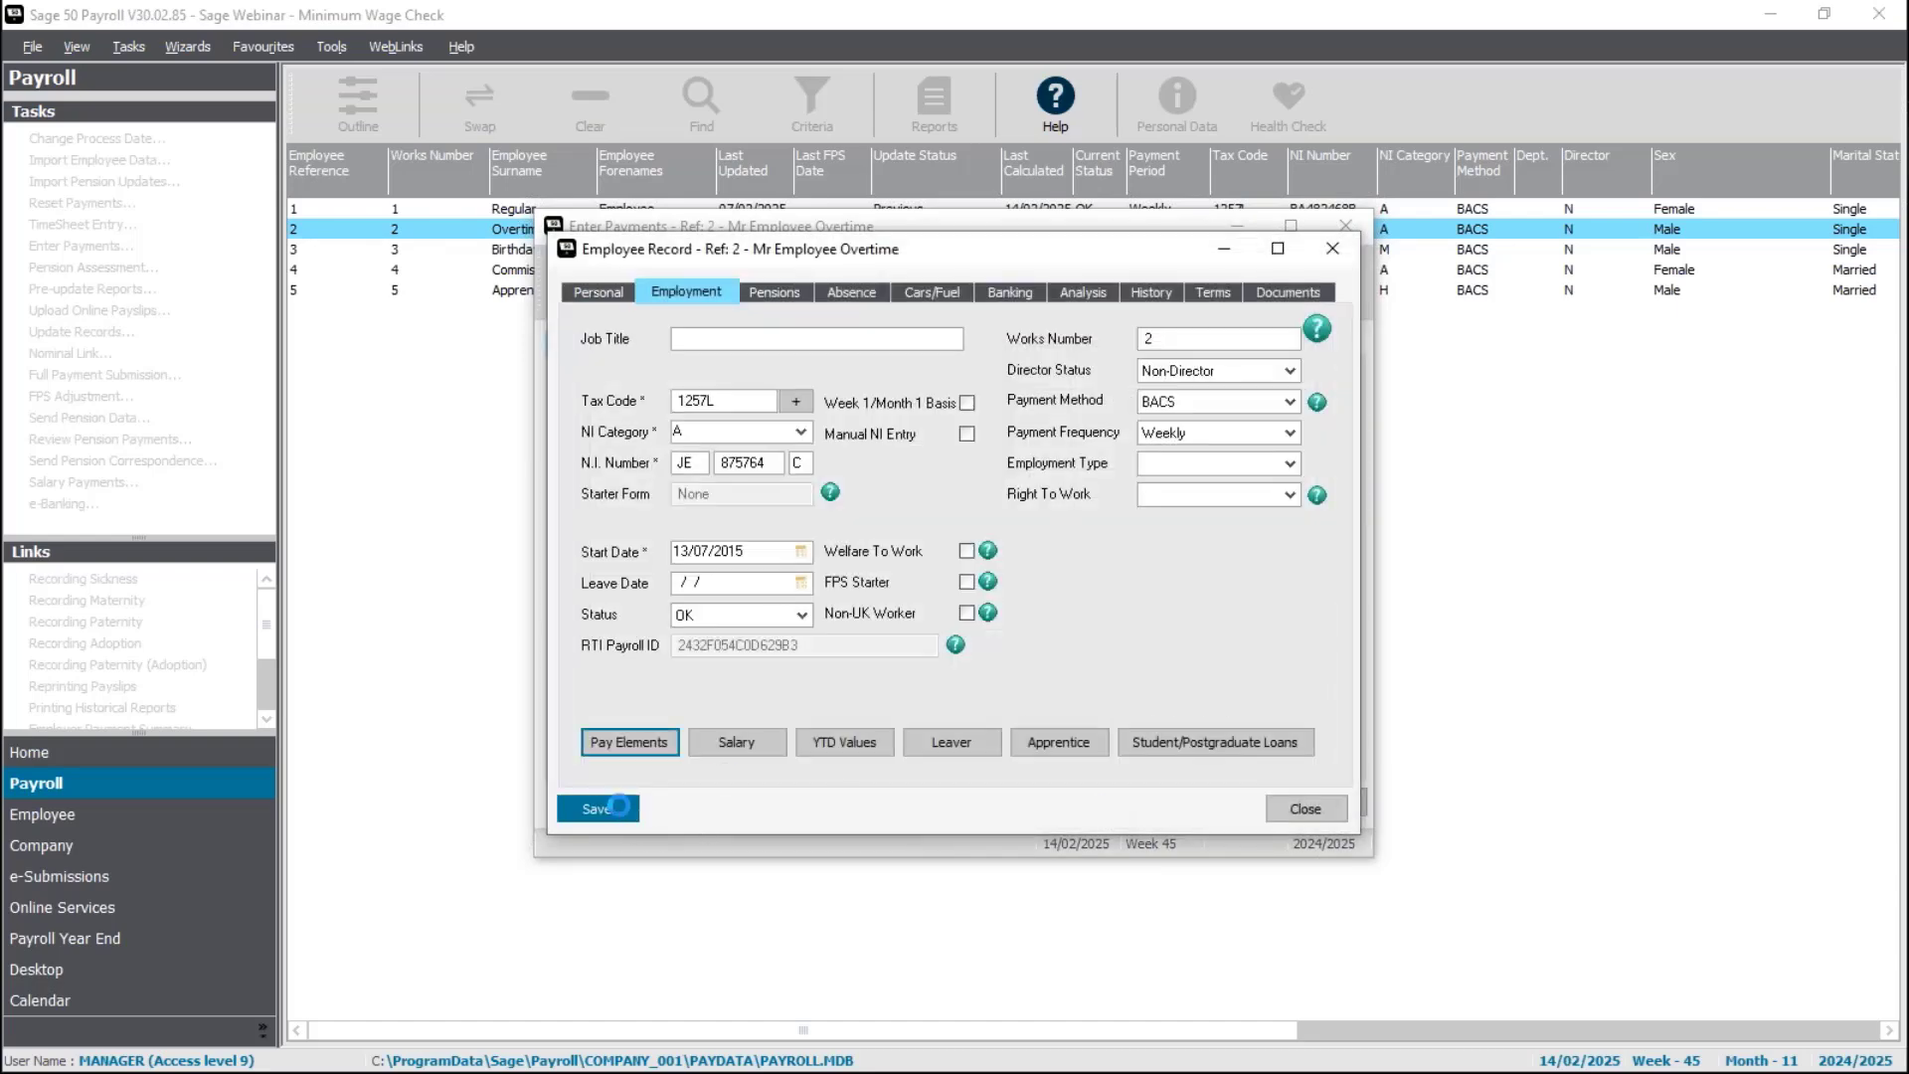
click(1299, 810)
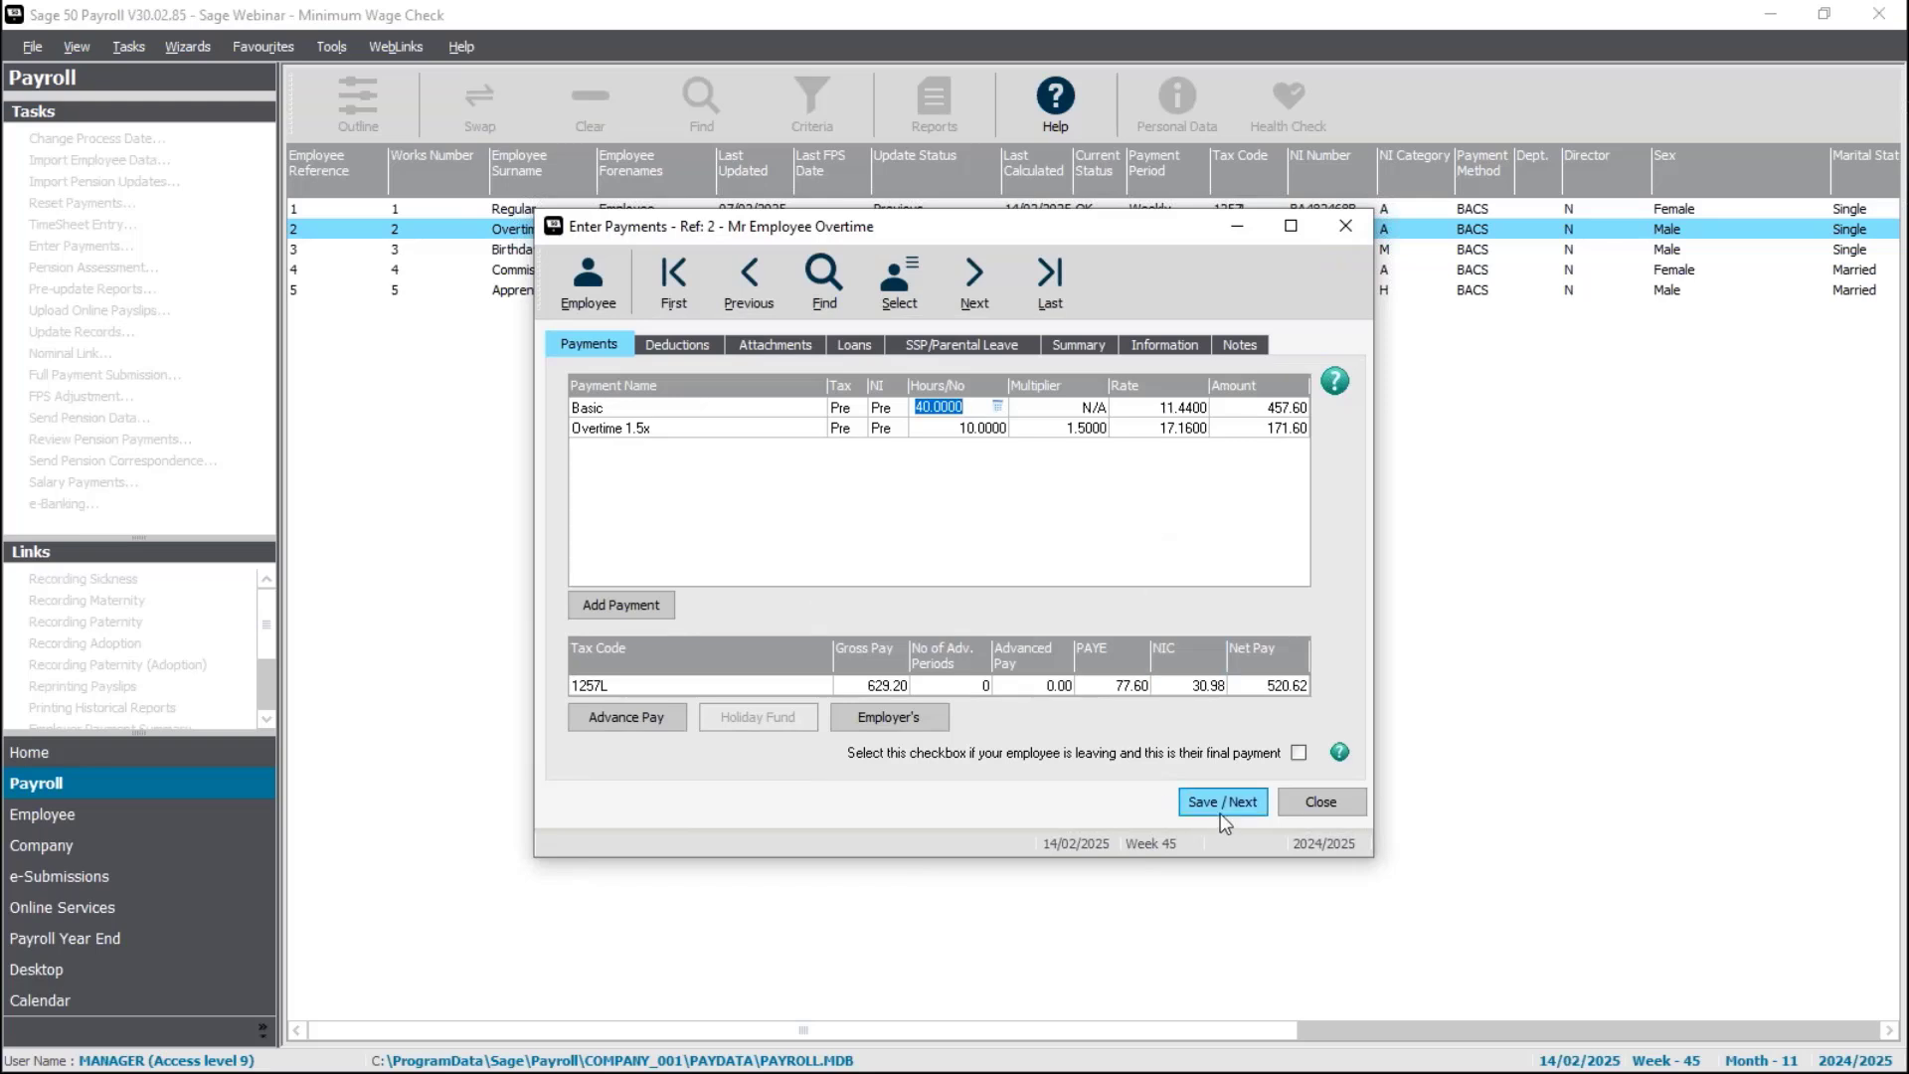
click(1320, 801)
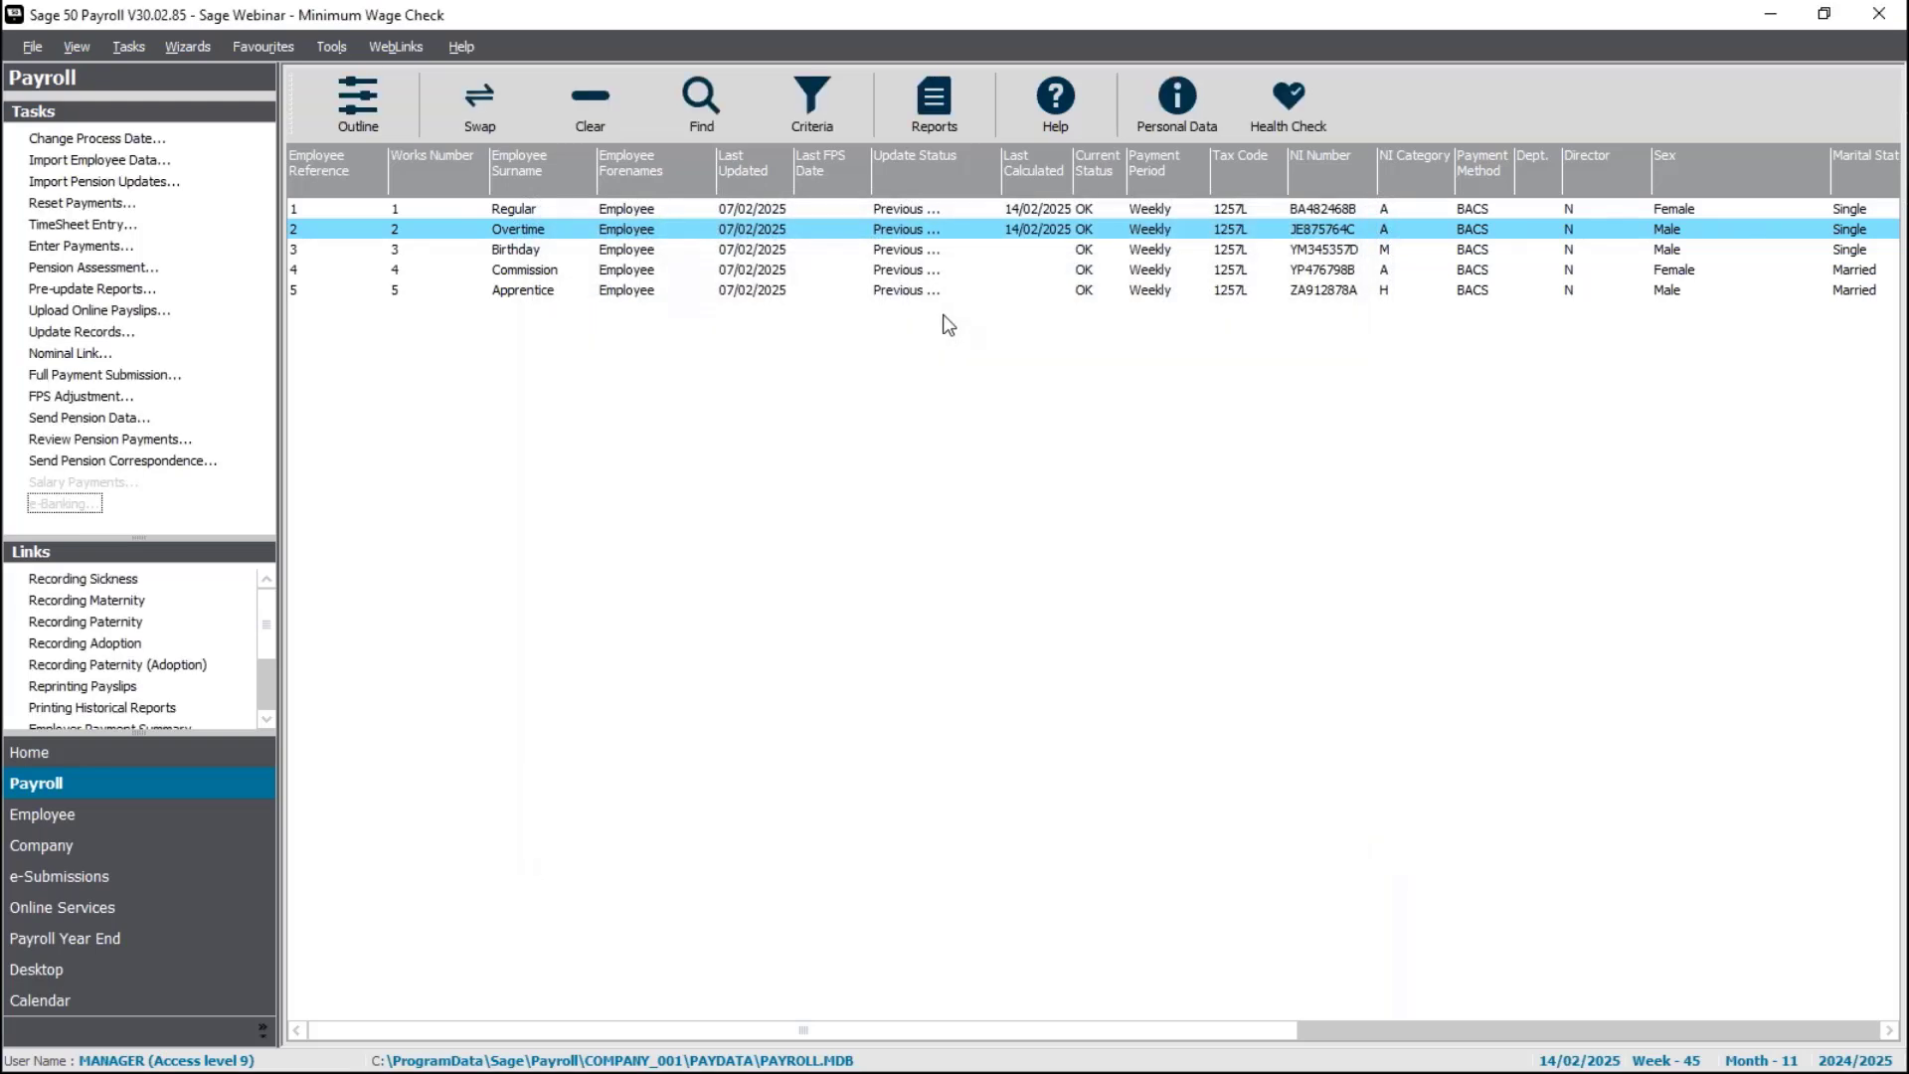
- Open the third employee's employment details, try to save the record with NI category M and dismiss the message
click(672, 229)
click(653, 252)
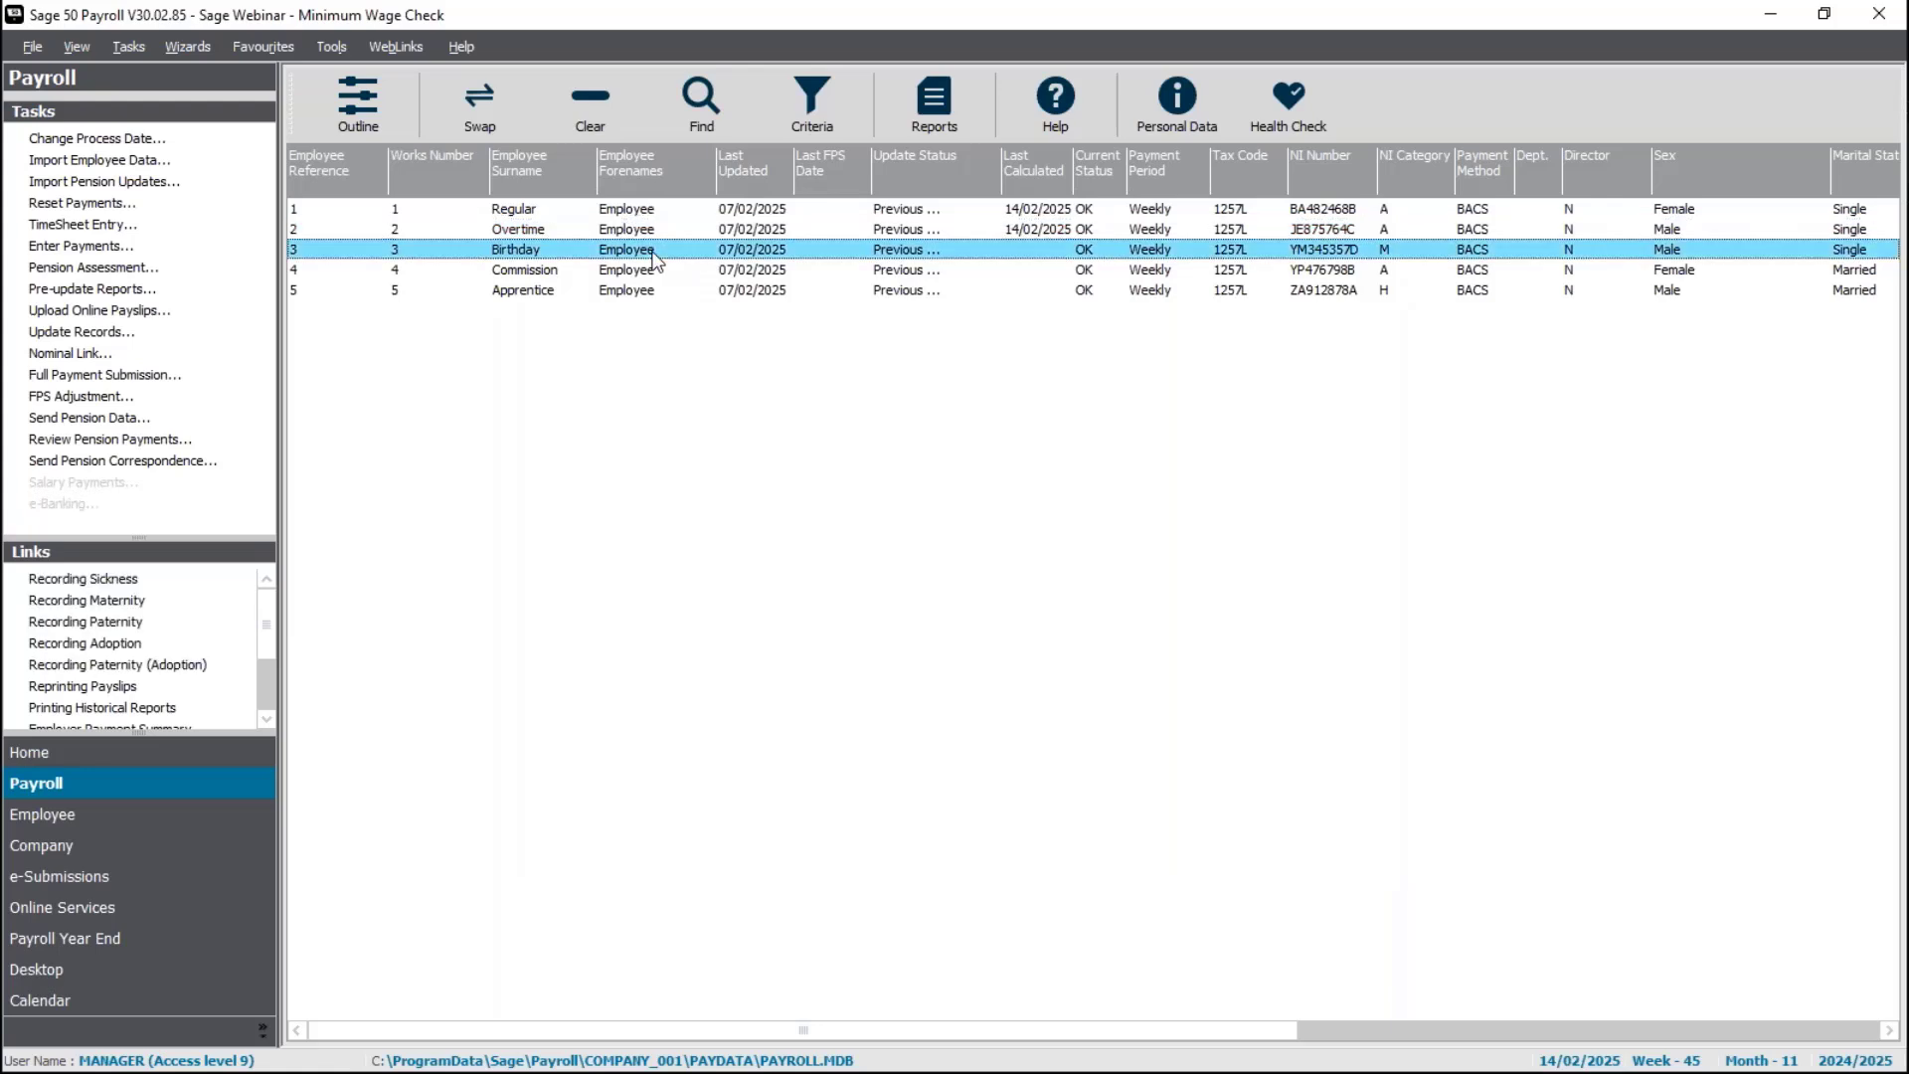
right_click(652, 250)
click(696, 322)
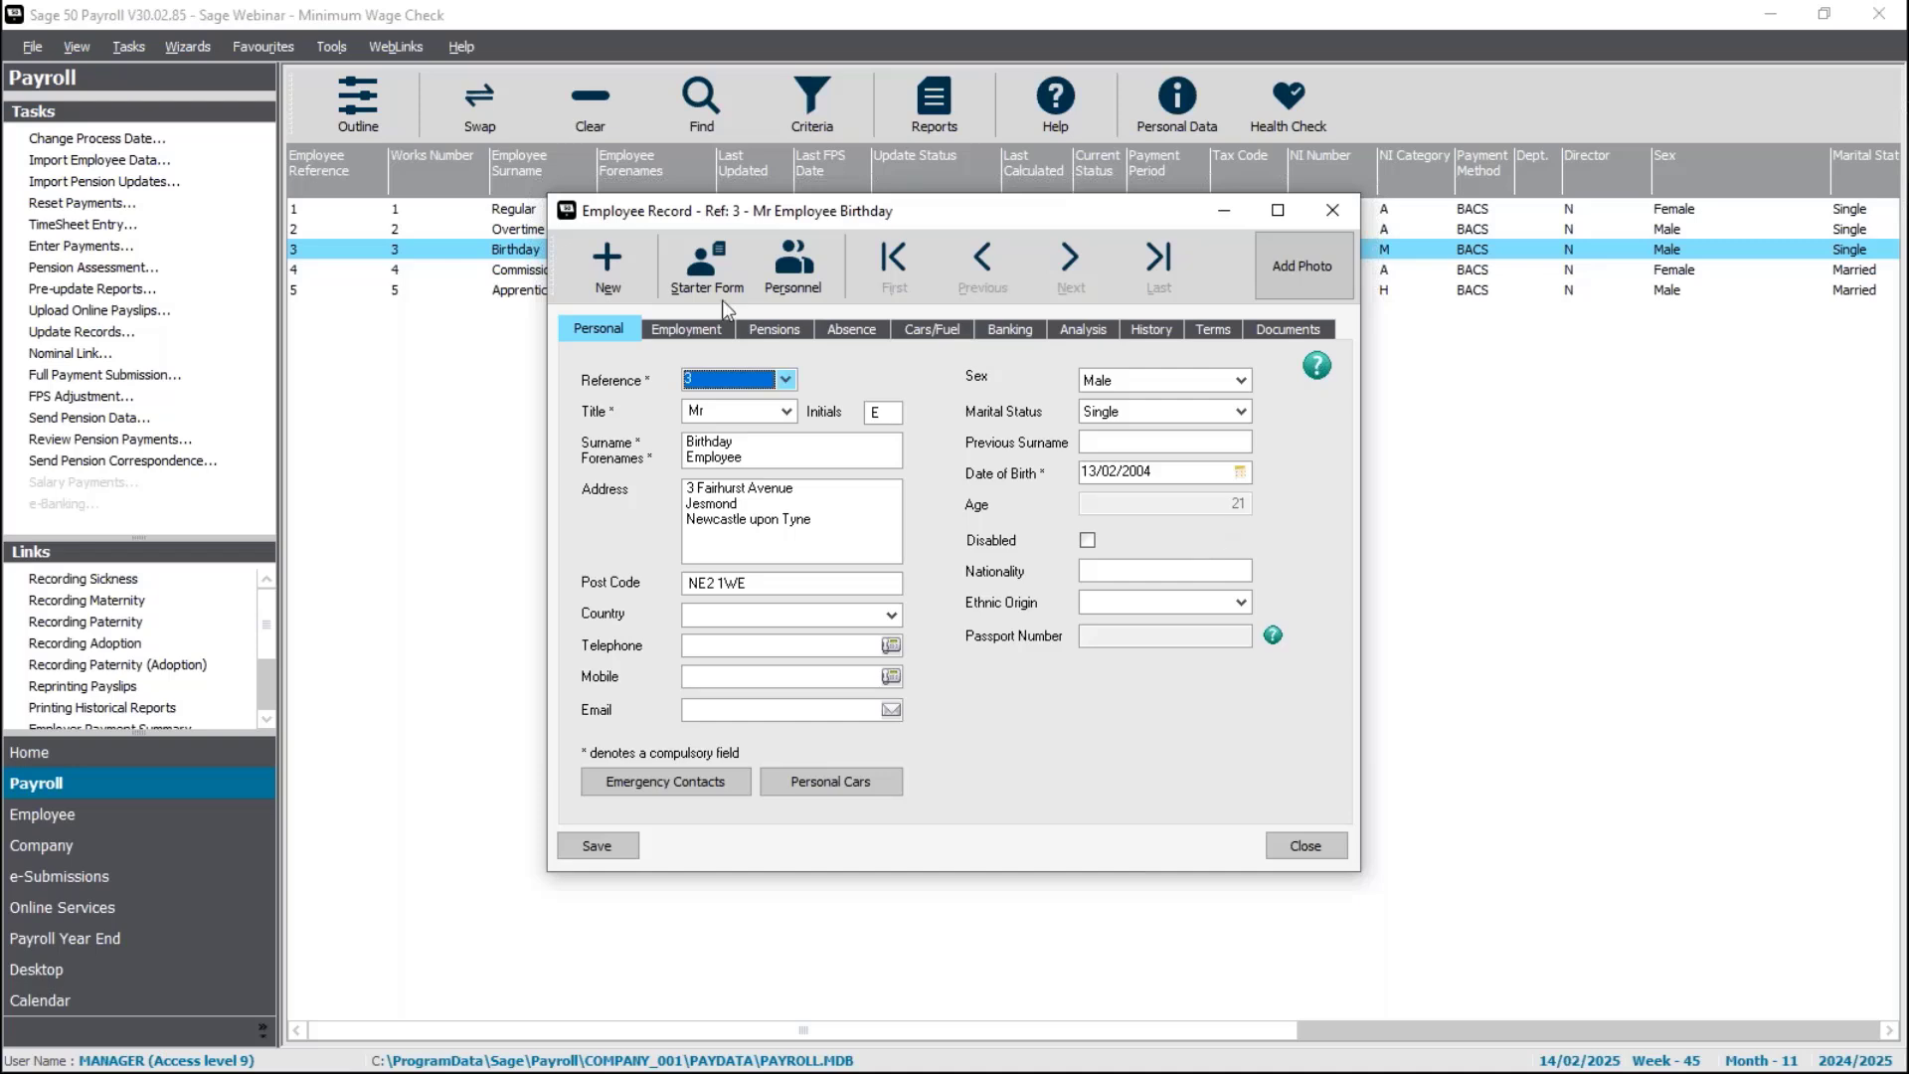
click(672, 325)
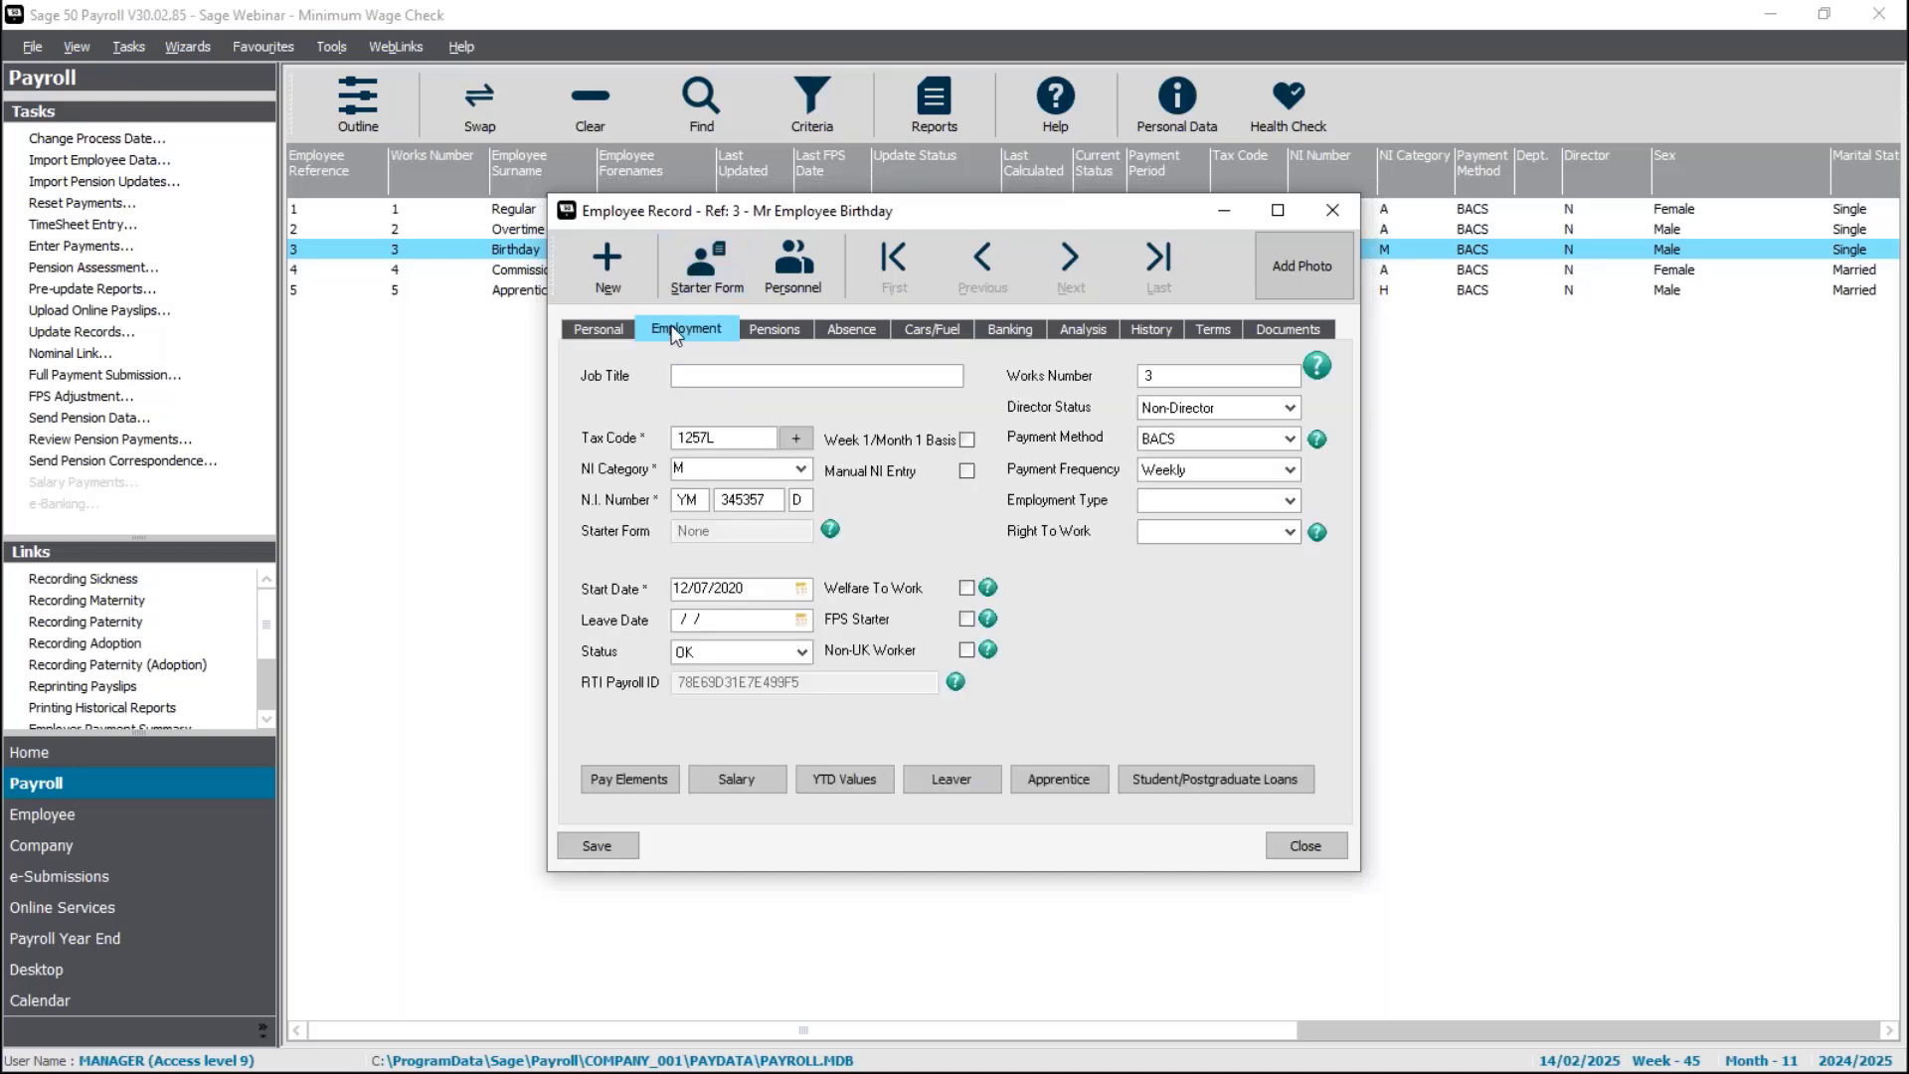
click(598, 846)
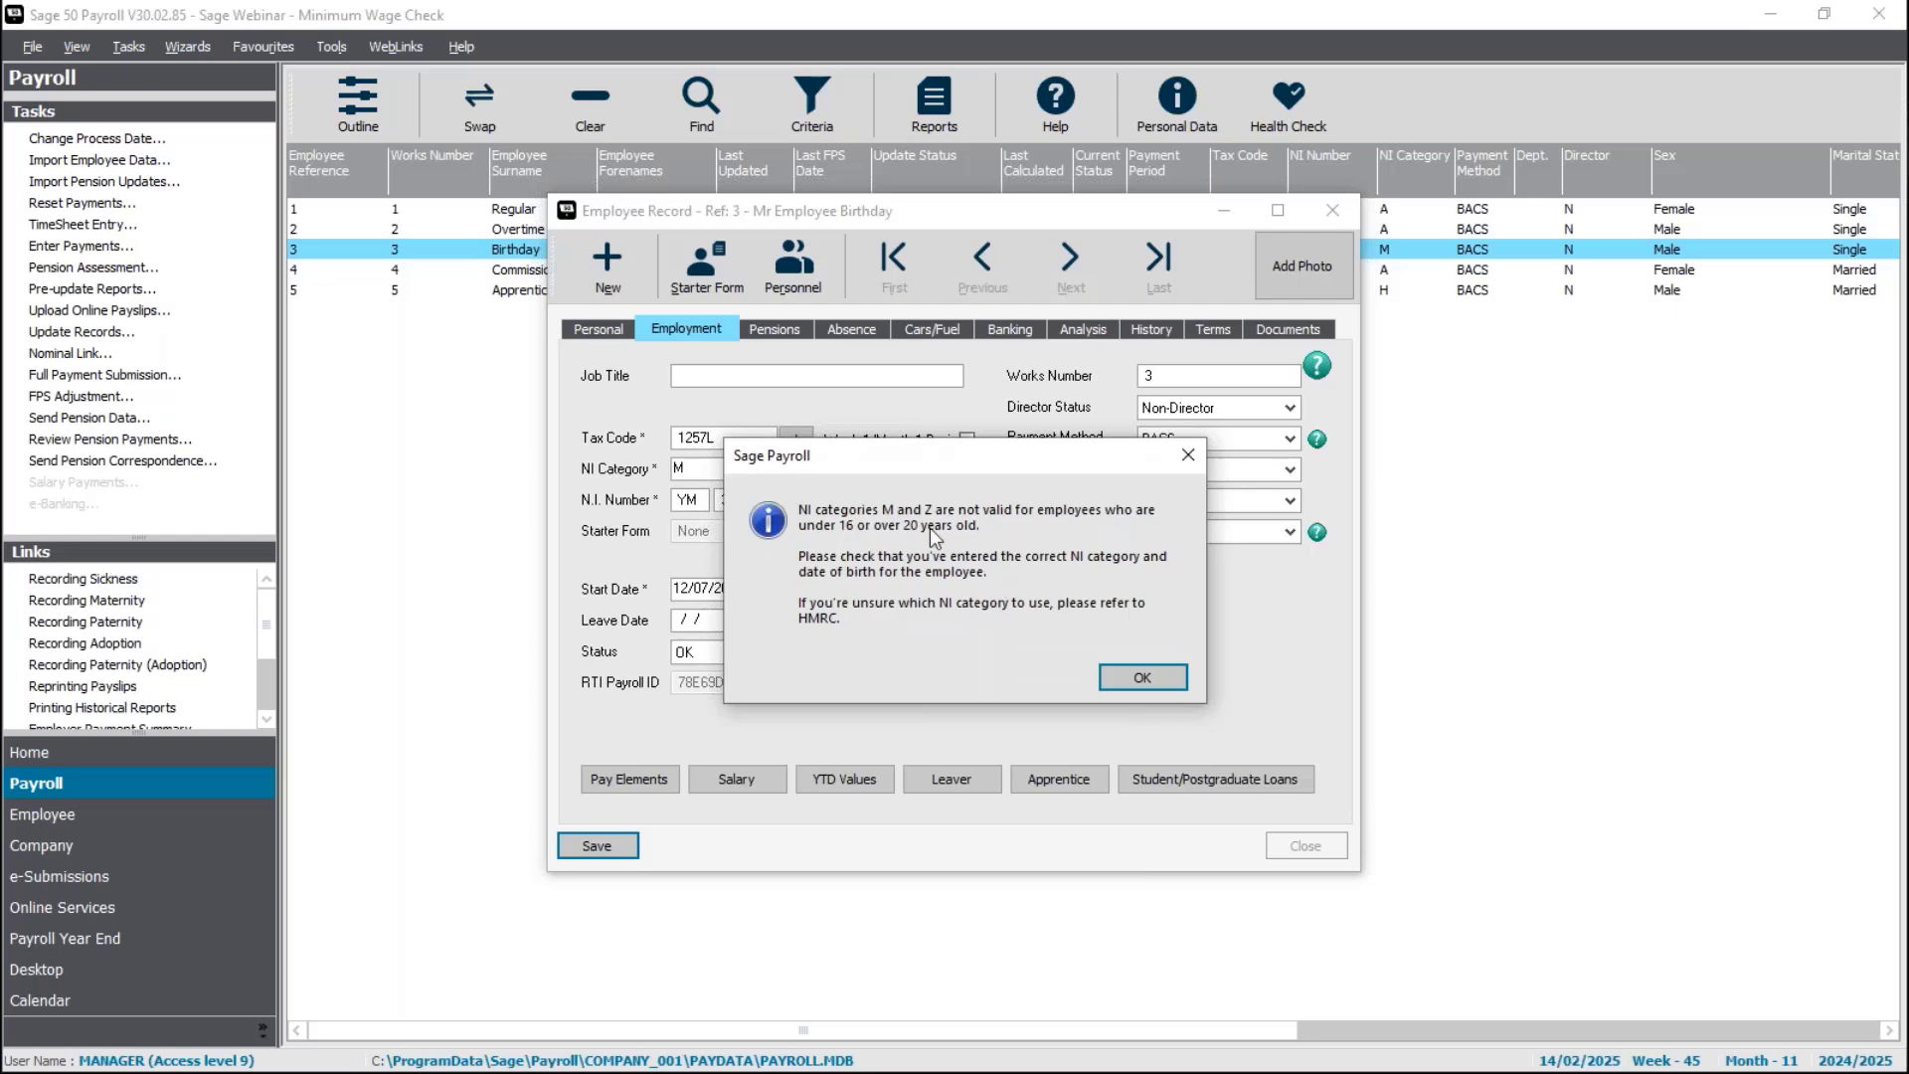
click(1127, 675)
- Set the third employee's NI category to A, Standard Rate Contributions, then save and close the record
click(802, 469)
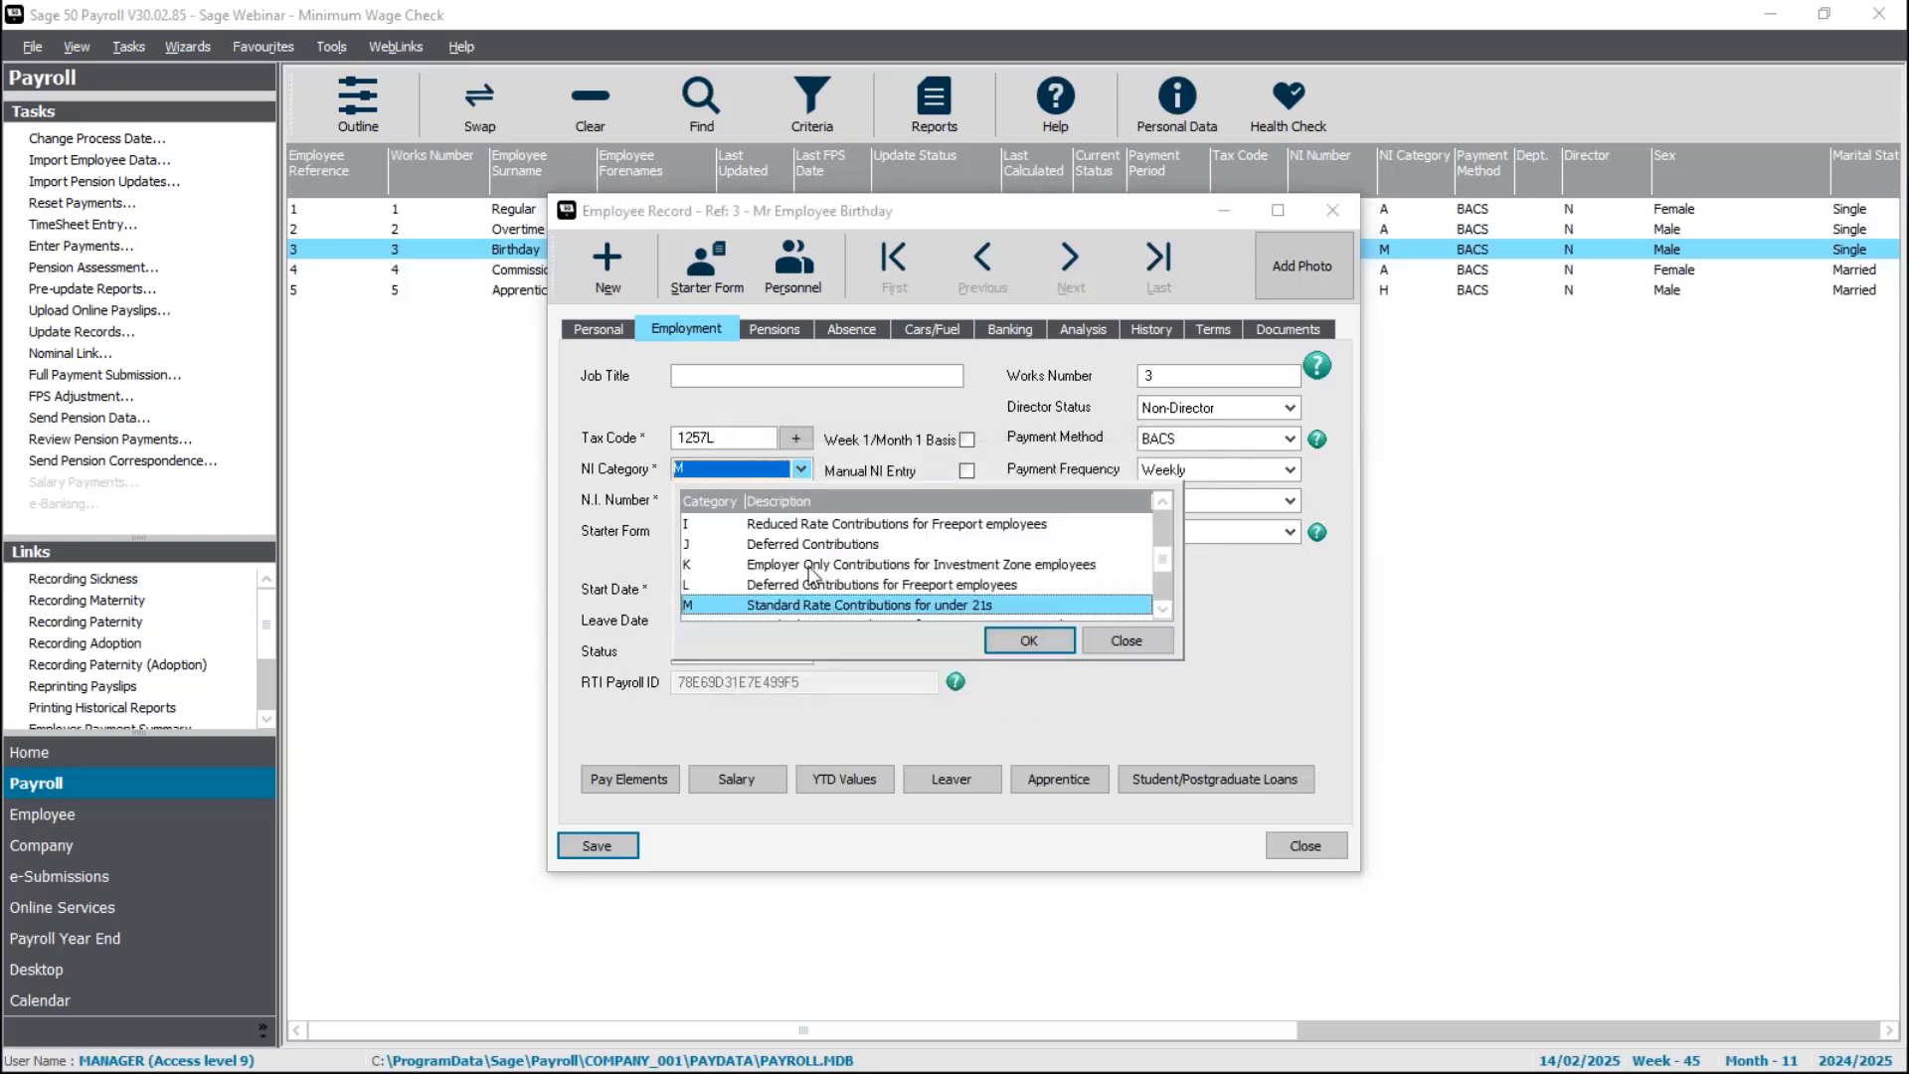
scroll(811, 567, up, 3)
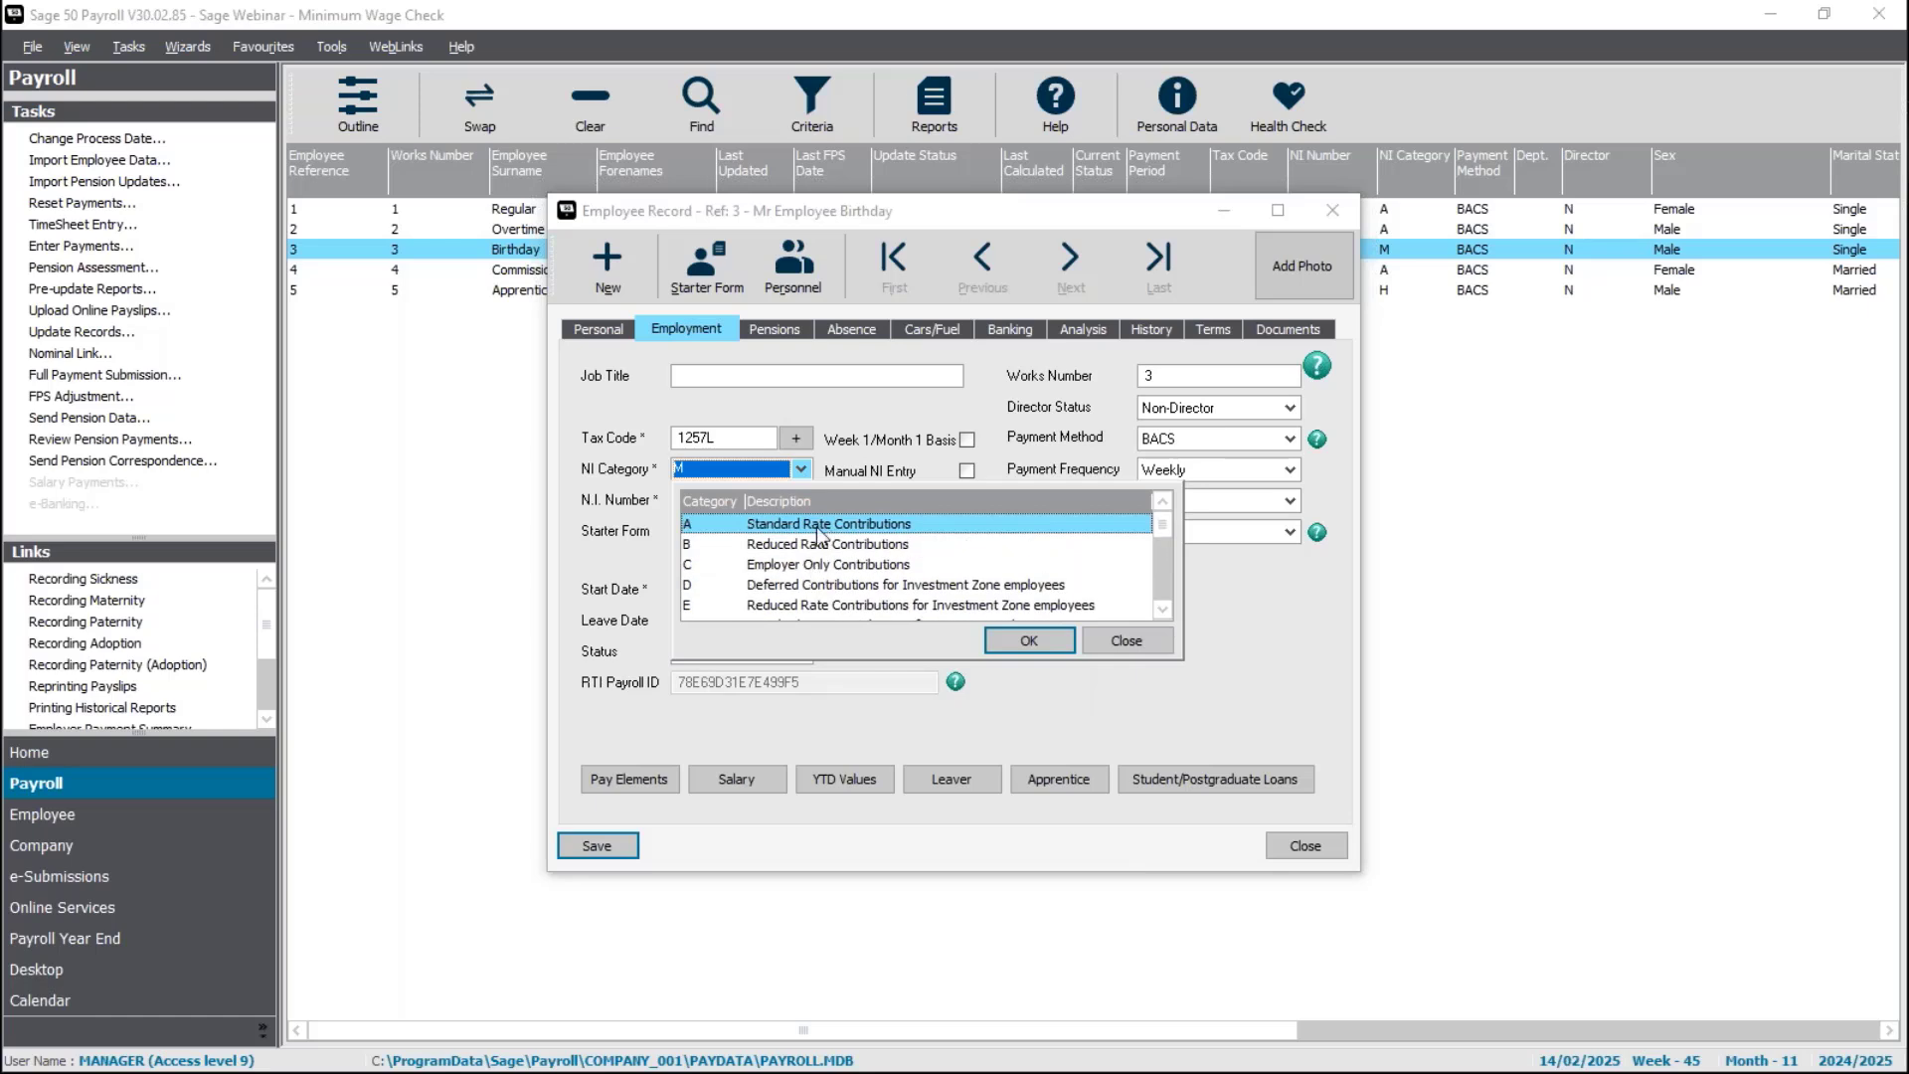
double_click(818, 529)
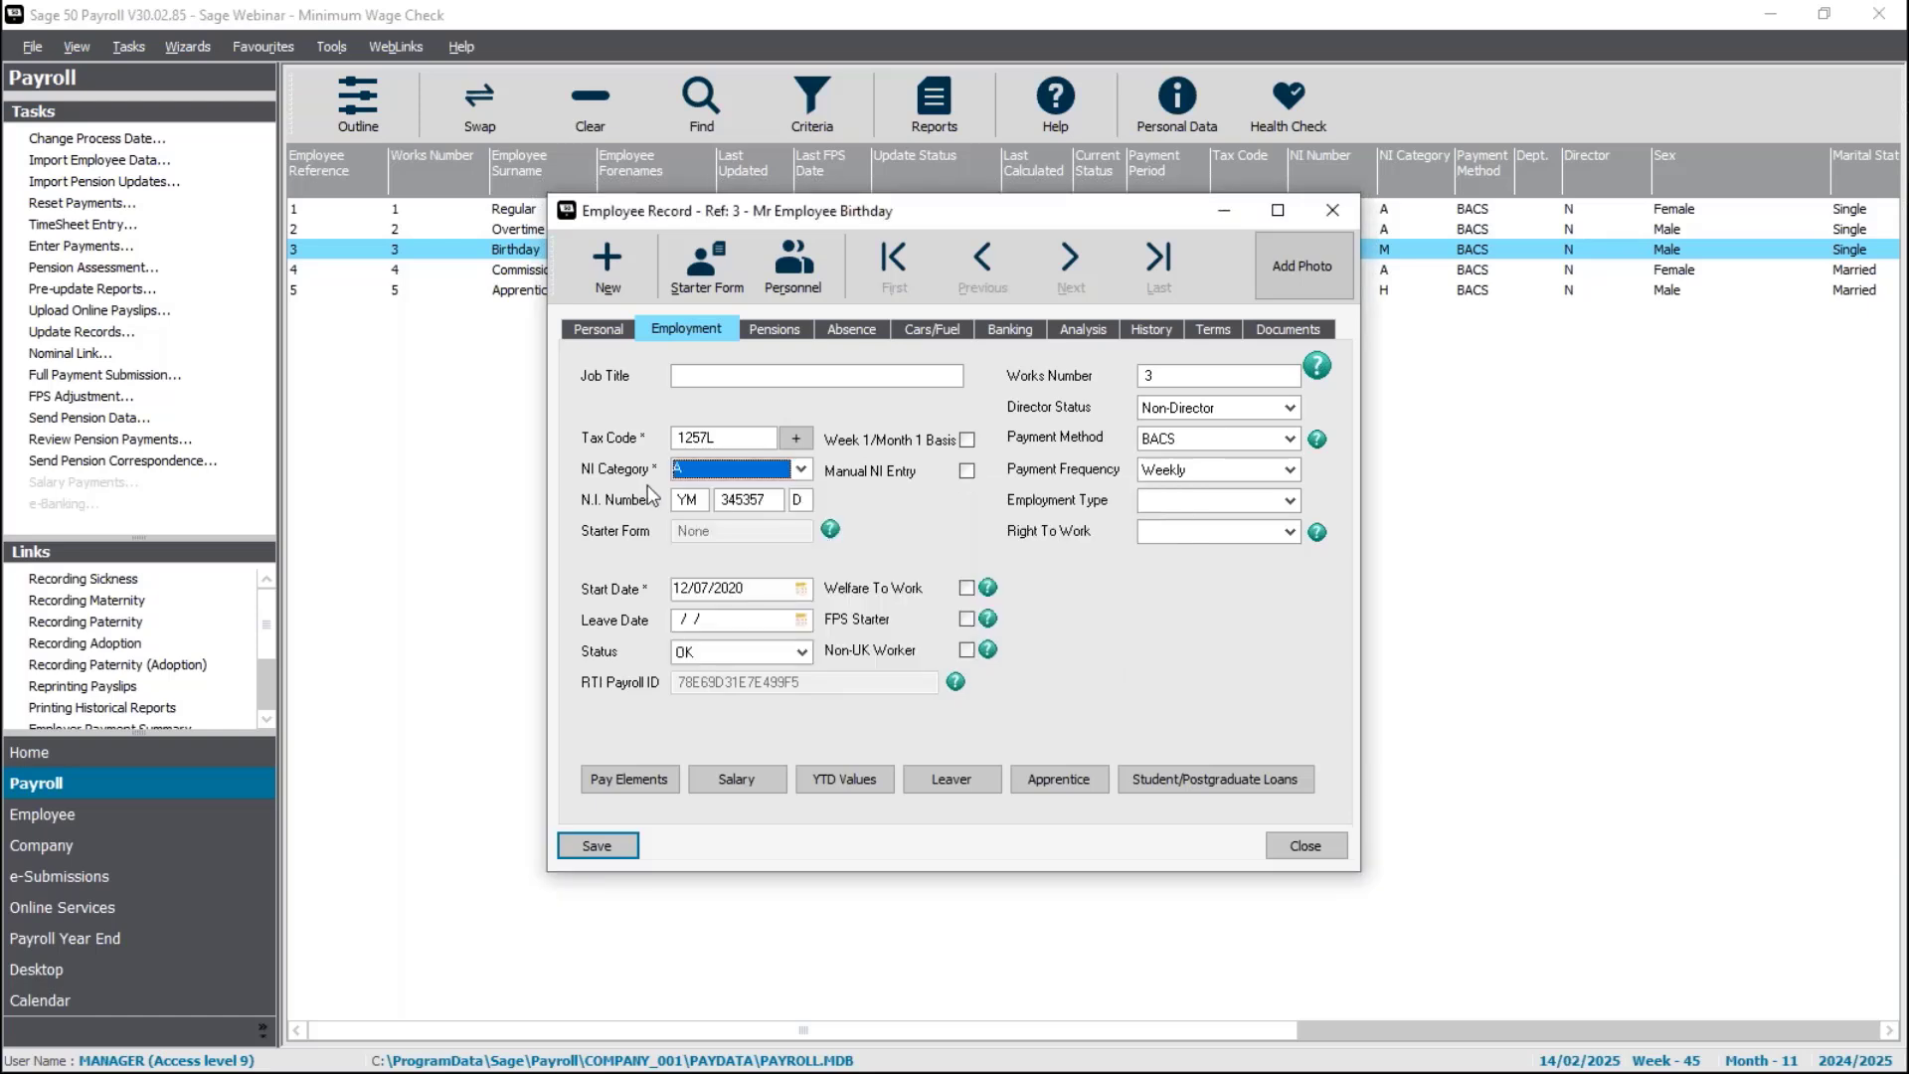
click(602, 847)
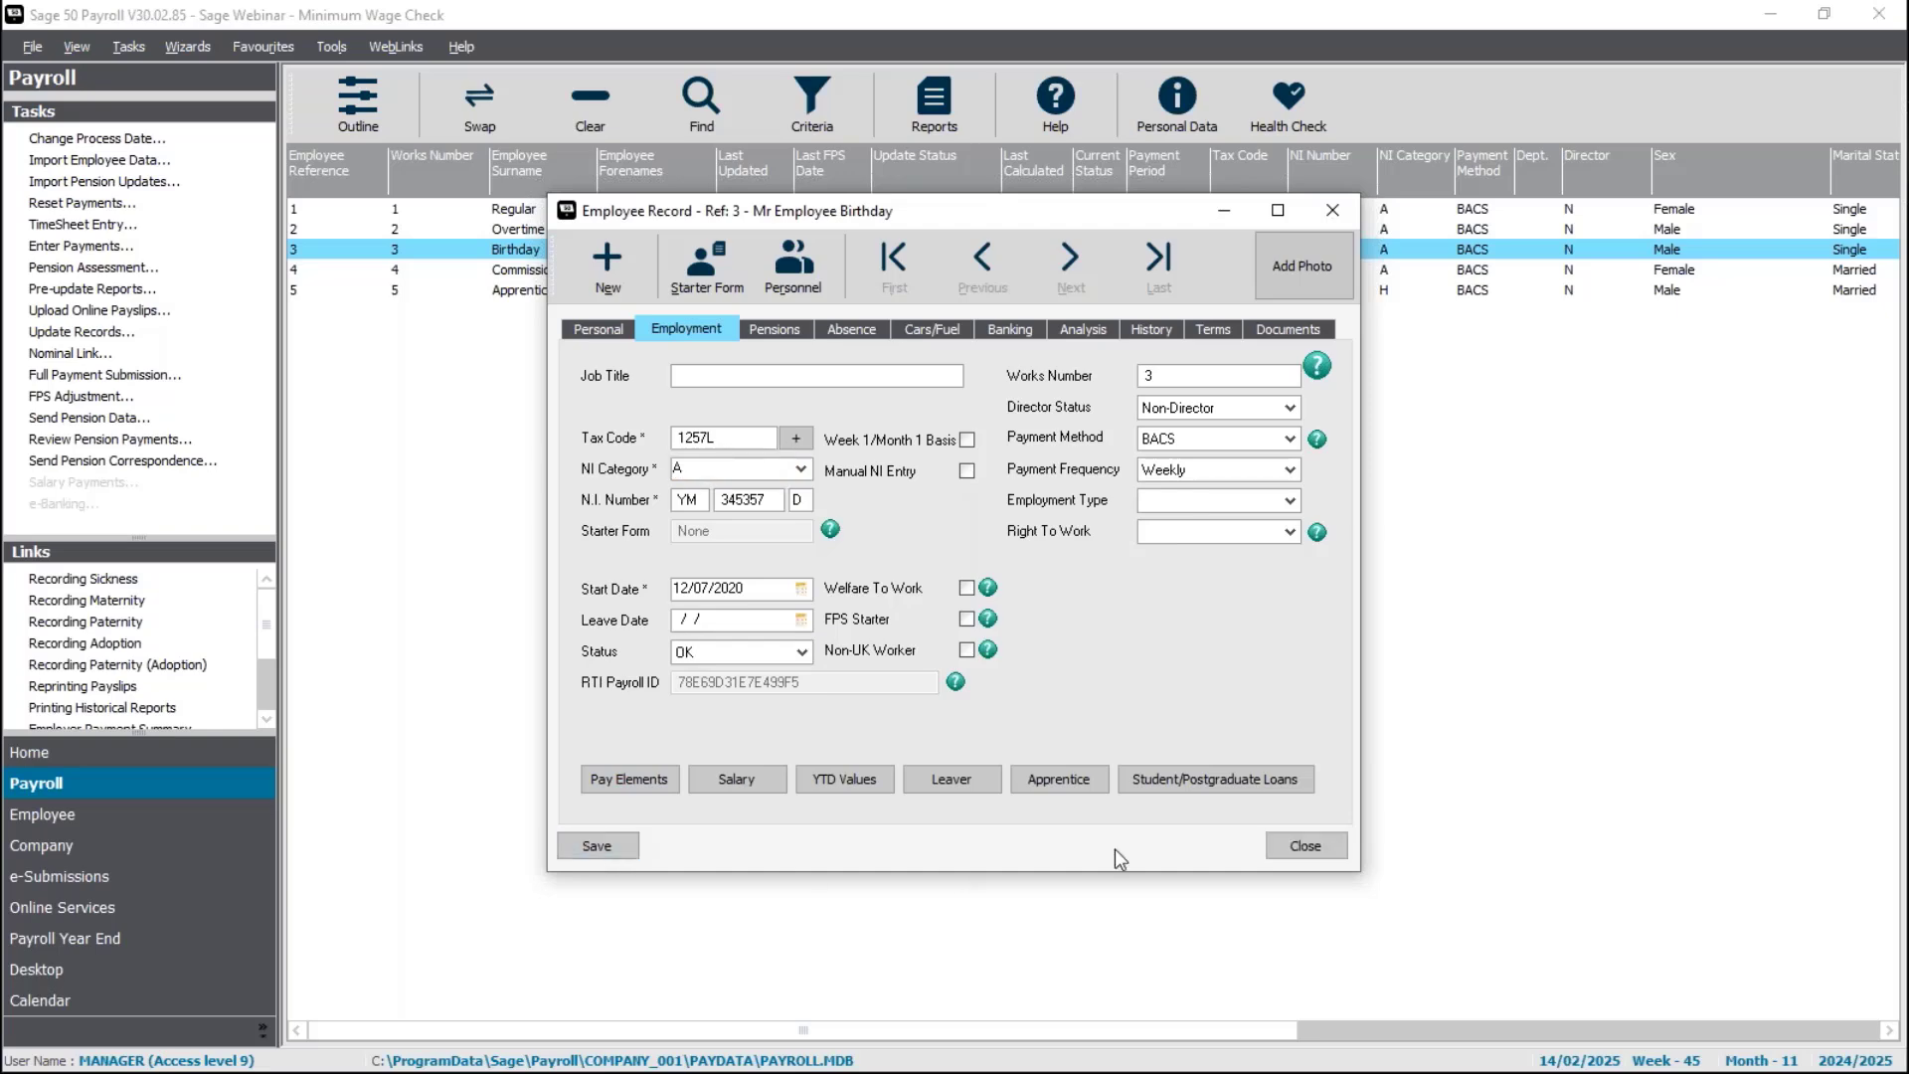
click(1304, 846)
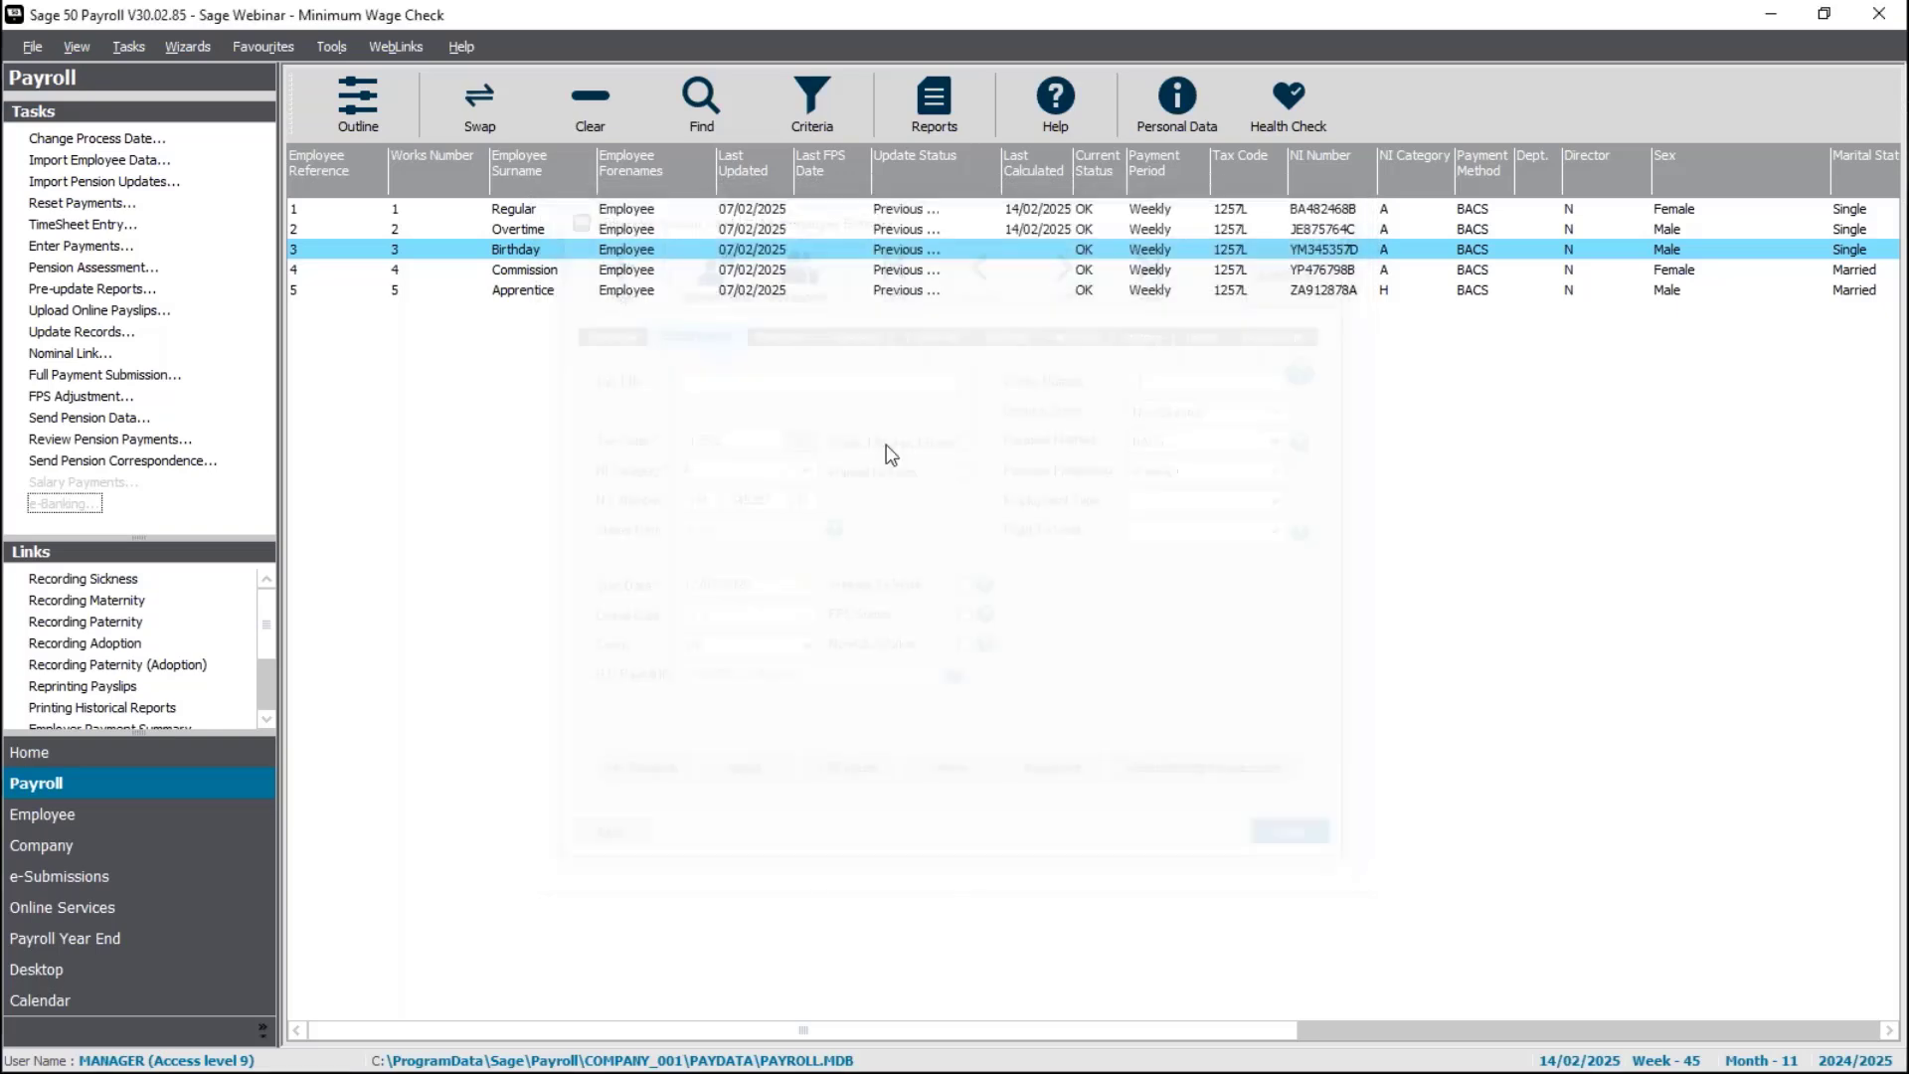
- Process the third employee's Basic payment of 40 hours at 8.60, save it and close payment entry
click(85, 247)
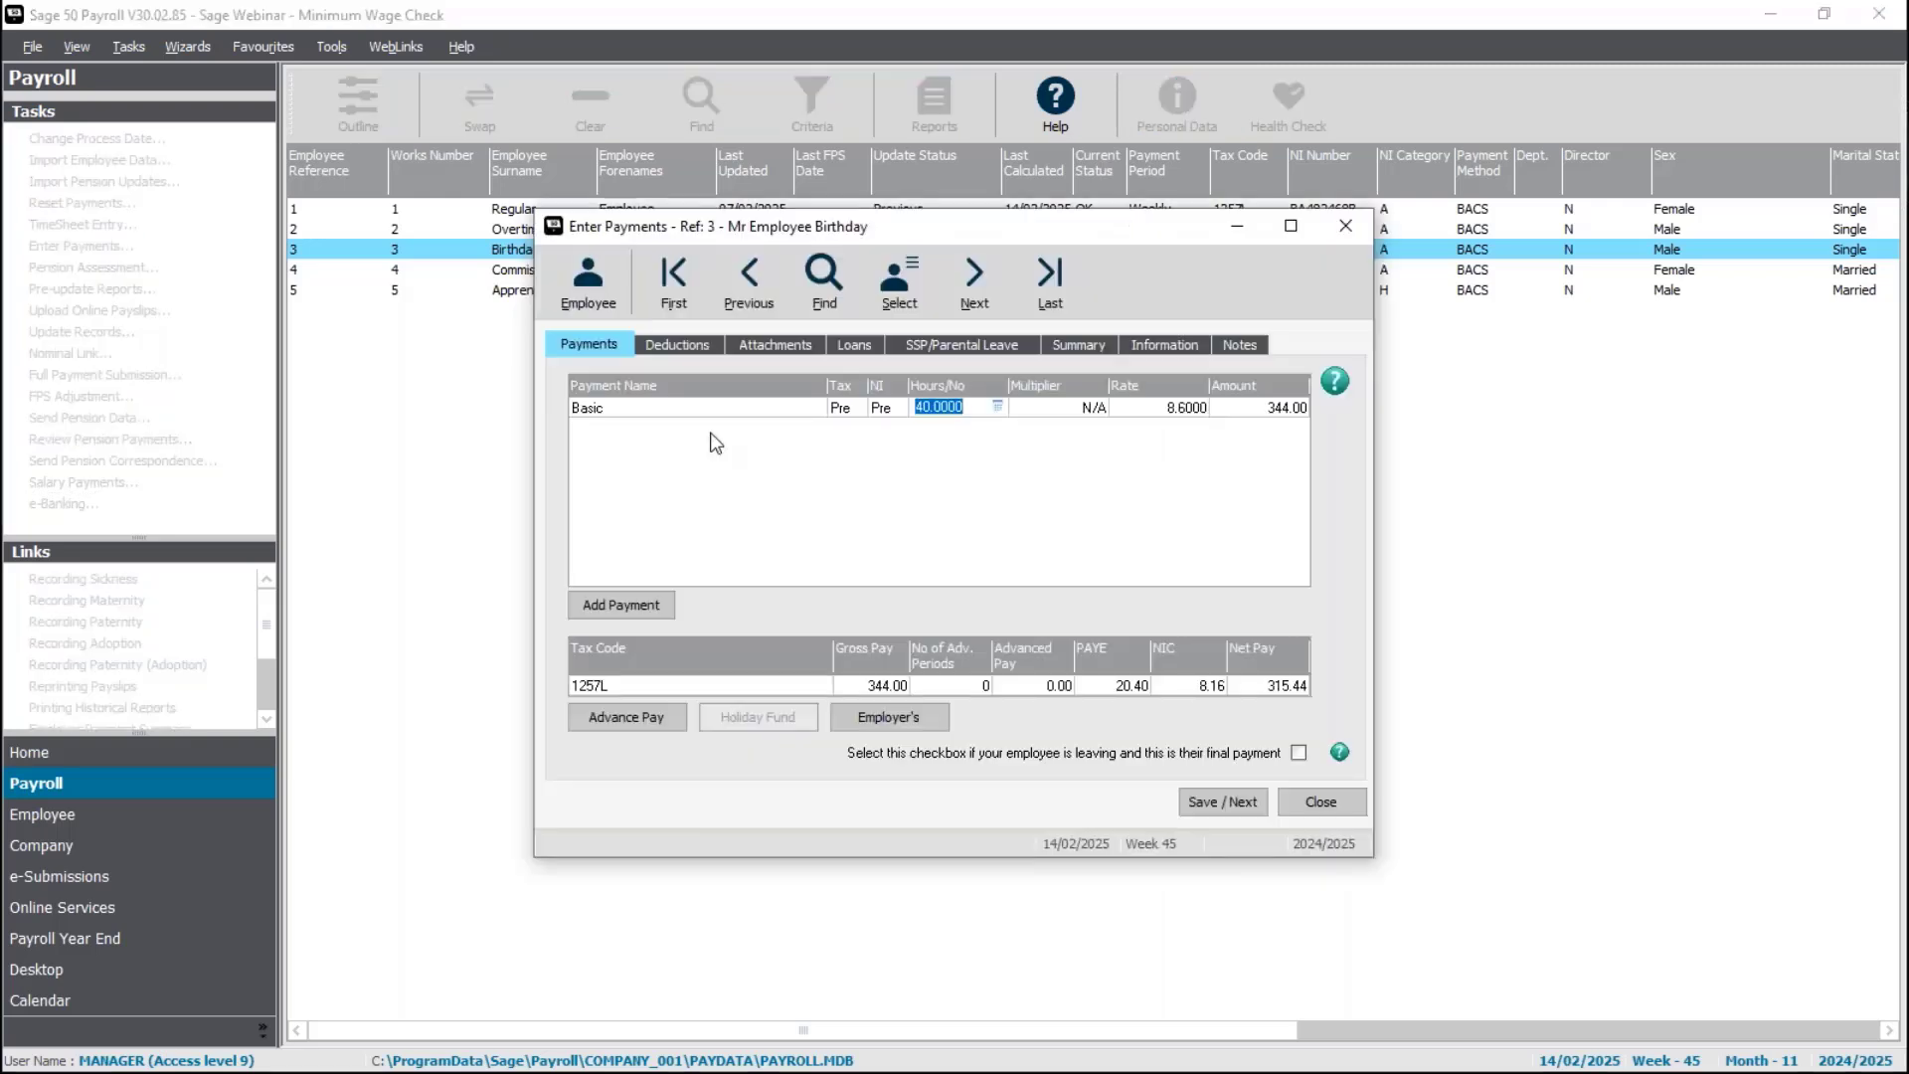
click(1161, 413)
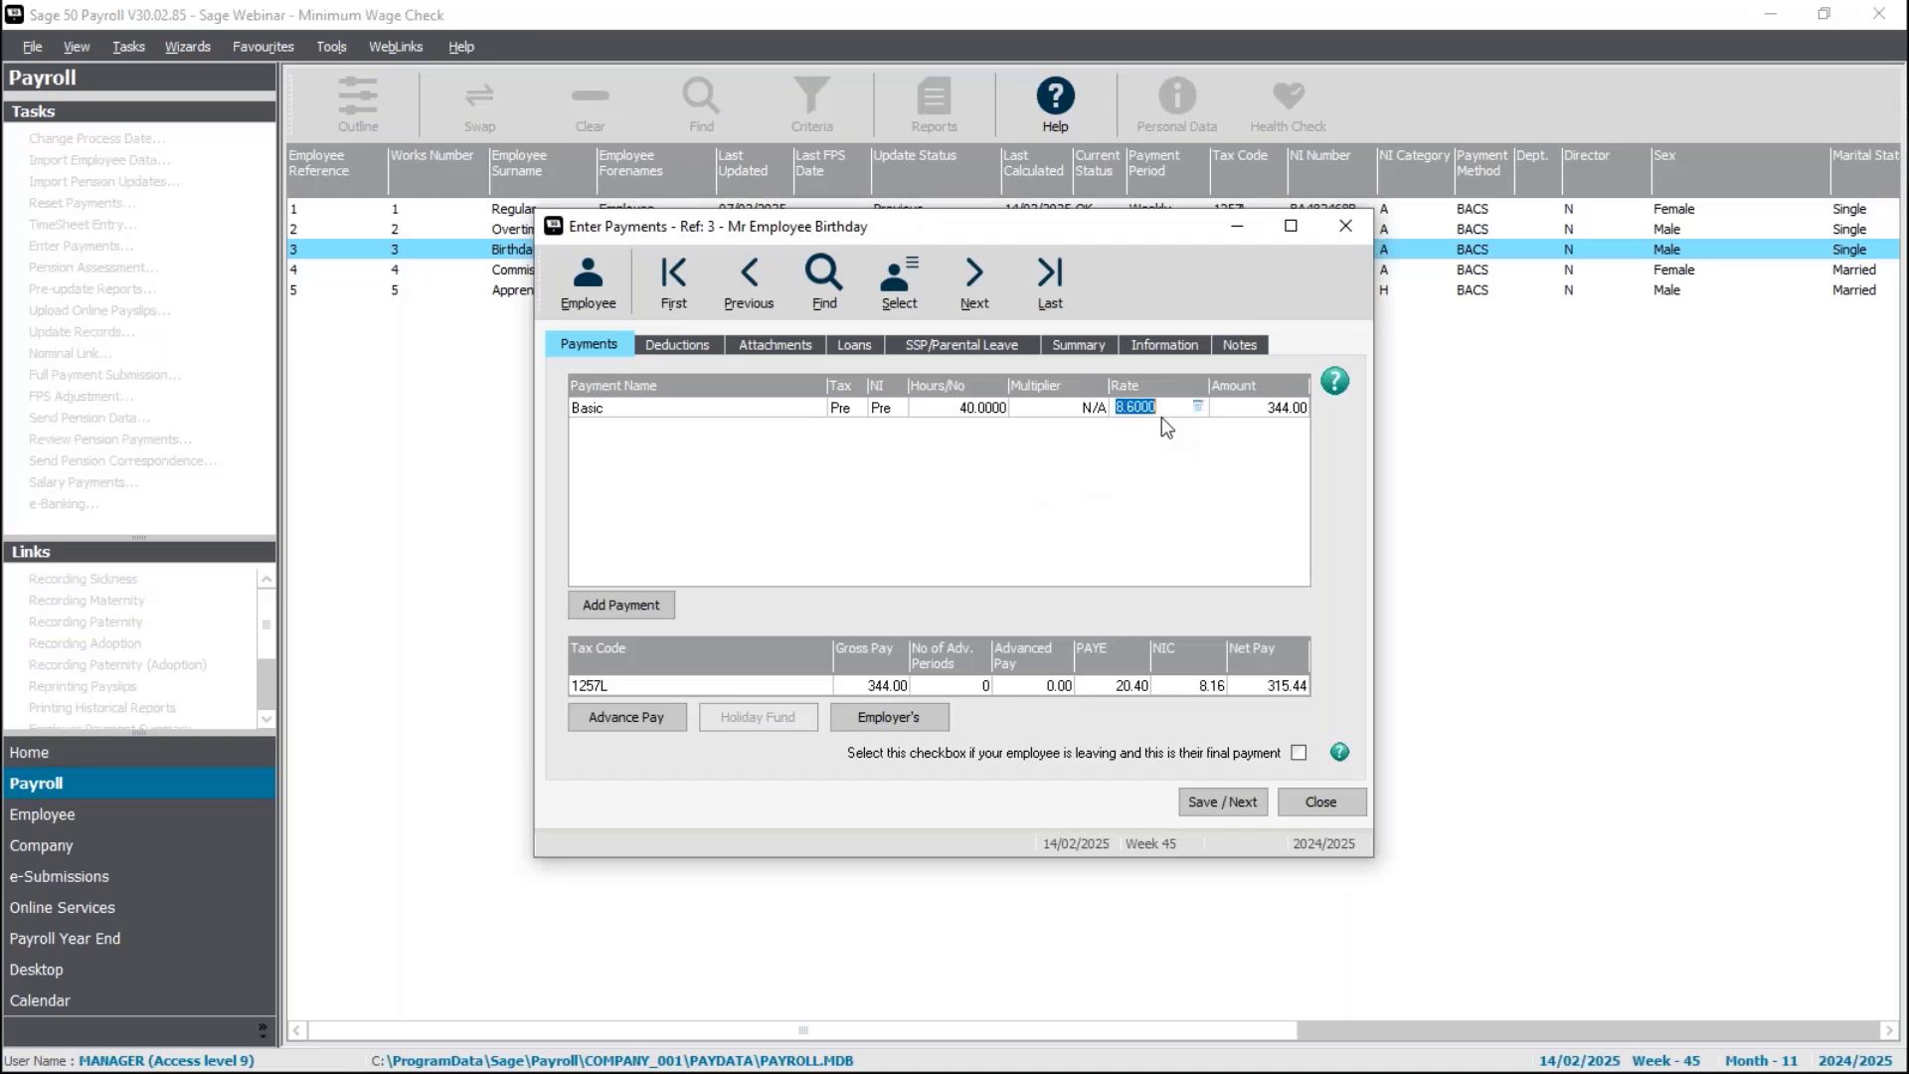
click(1231, 804)
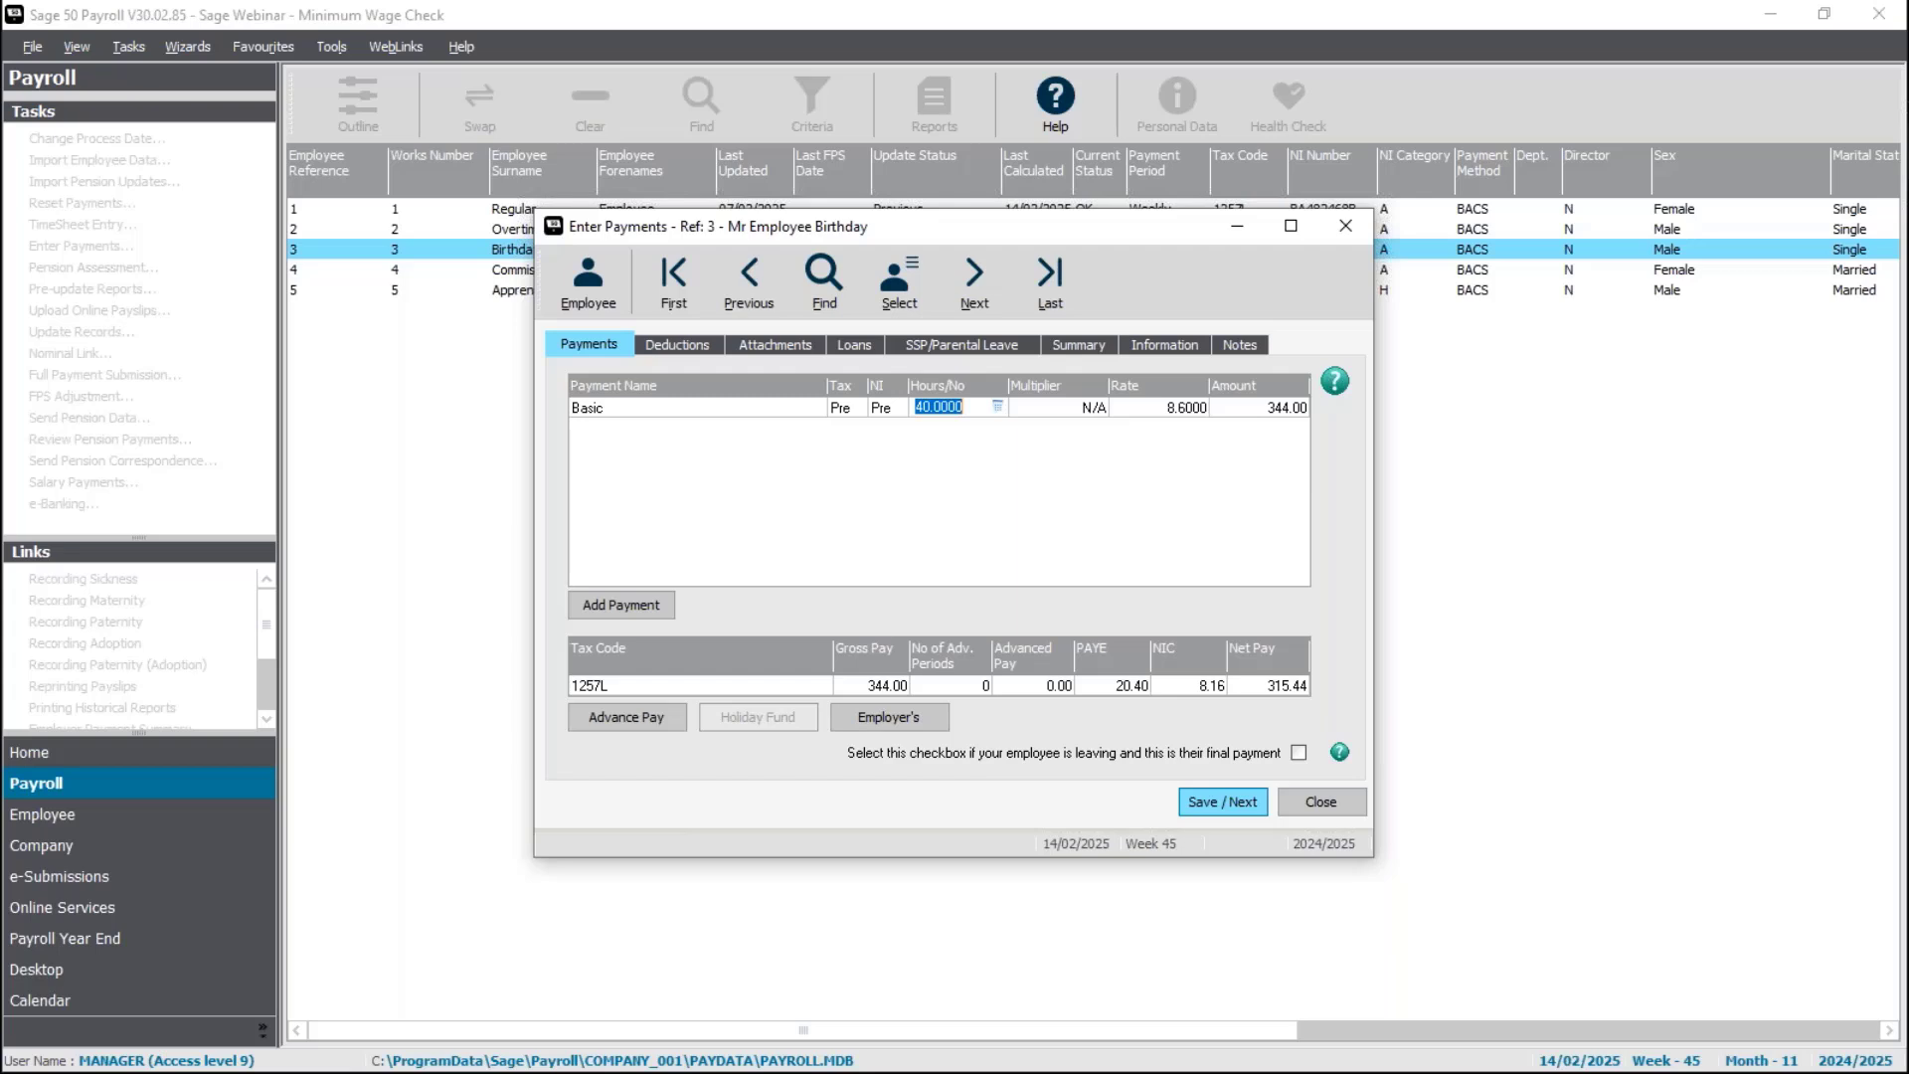
click(1320, 810)
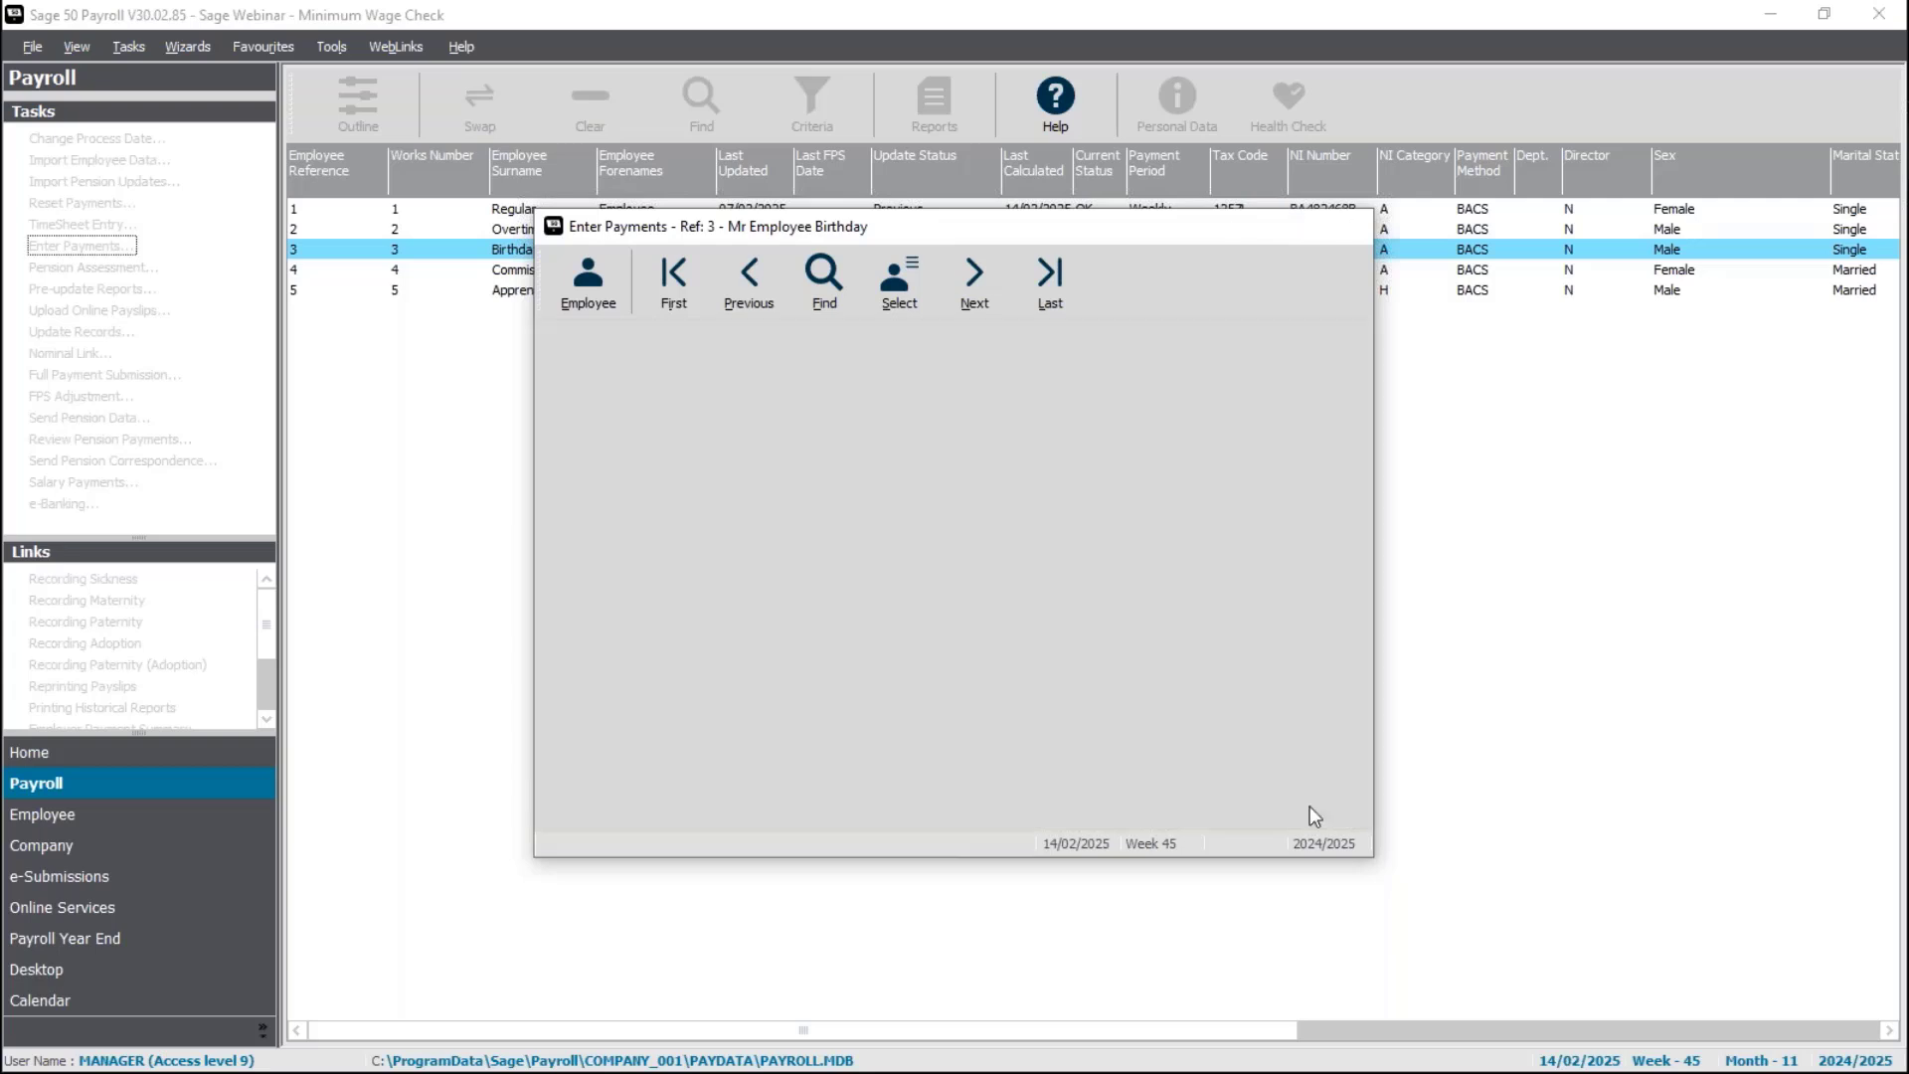
- Open payment entry for the fourth employee and review the Commission payment's number and rate
click(609, 247)
click(587, 278)
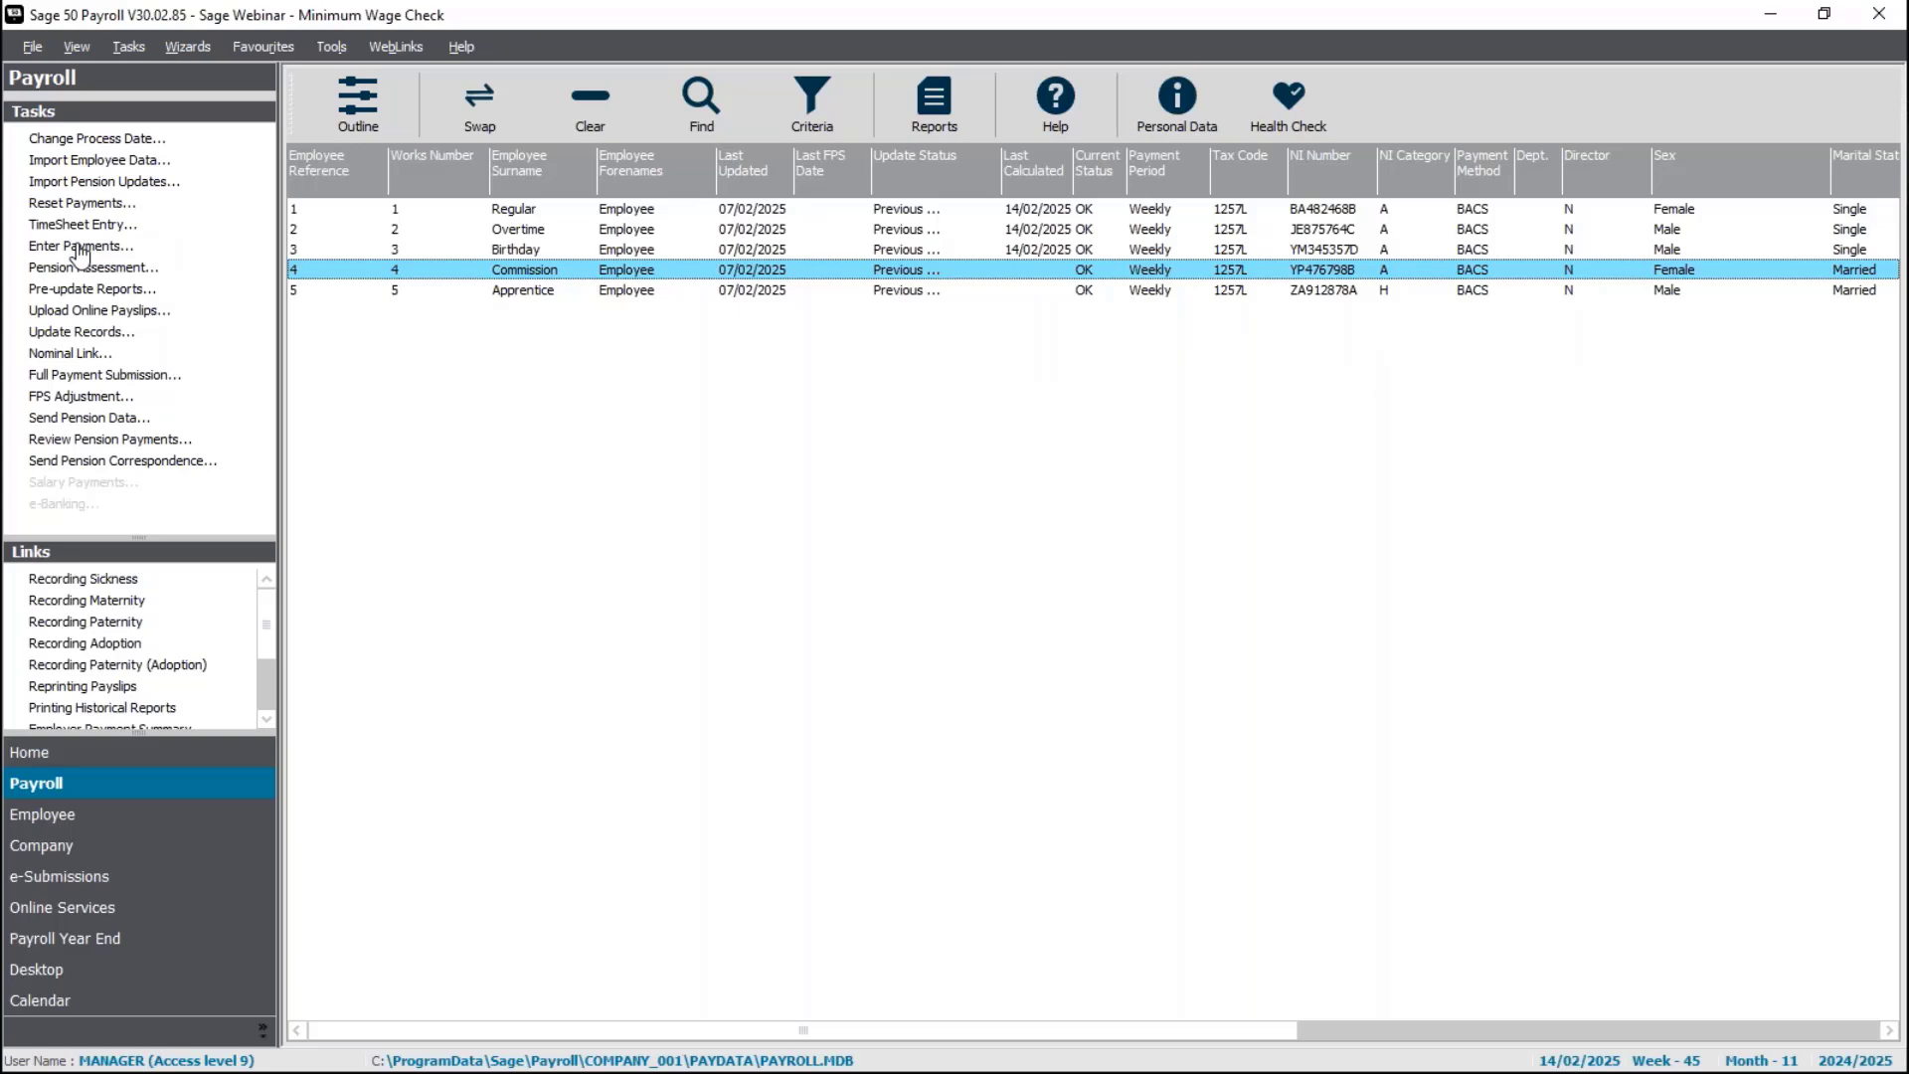
click(80, 247)
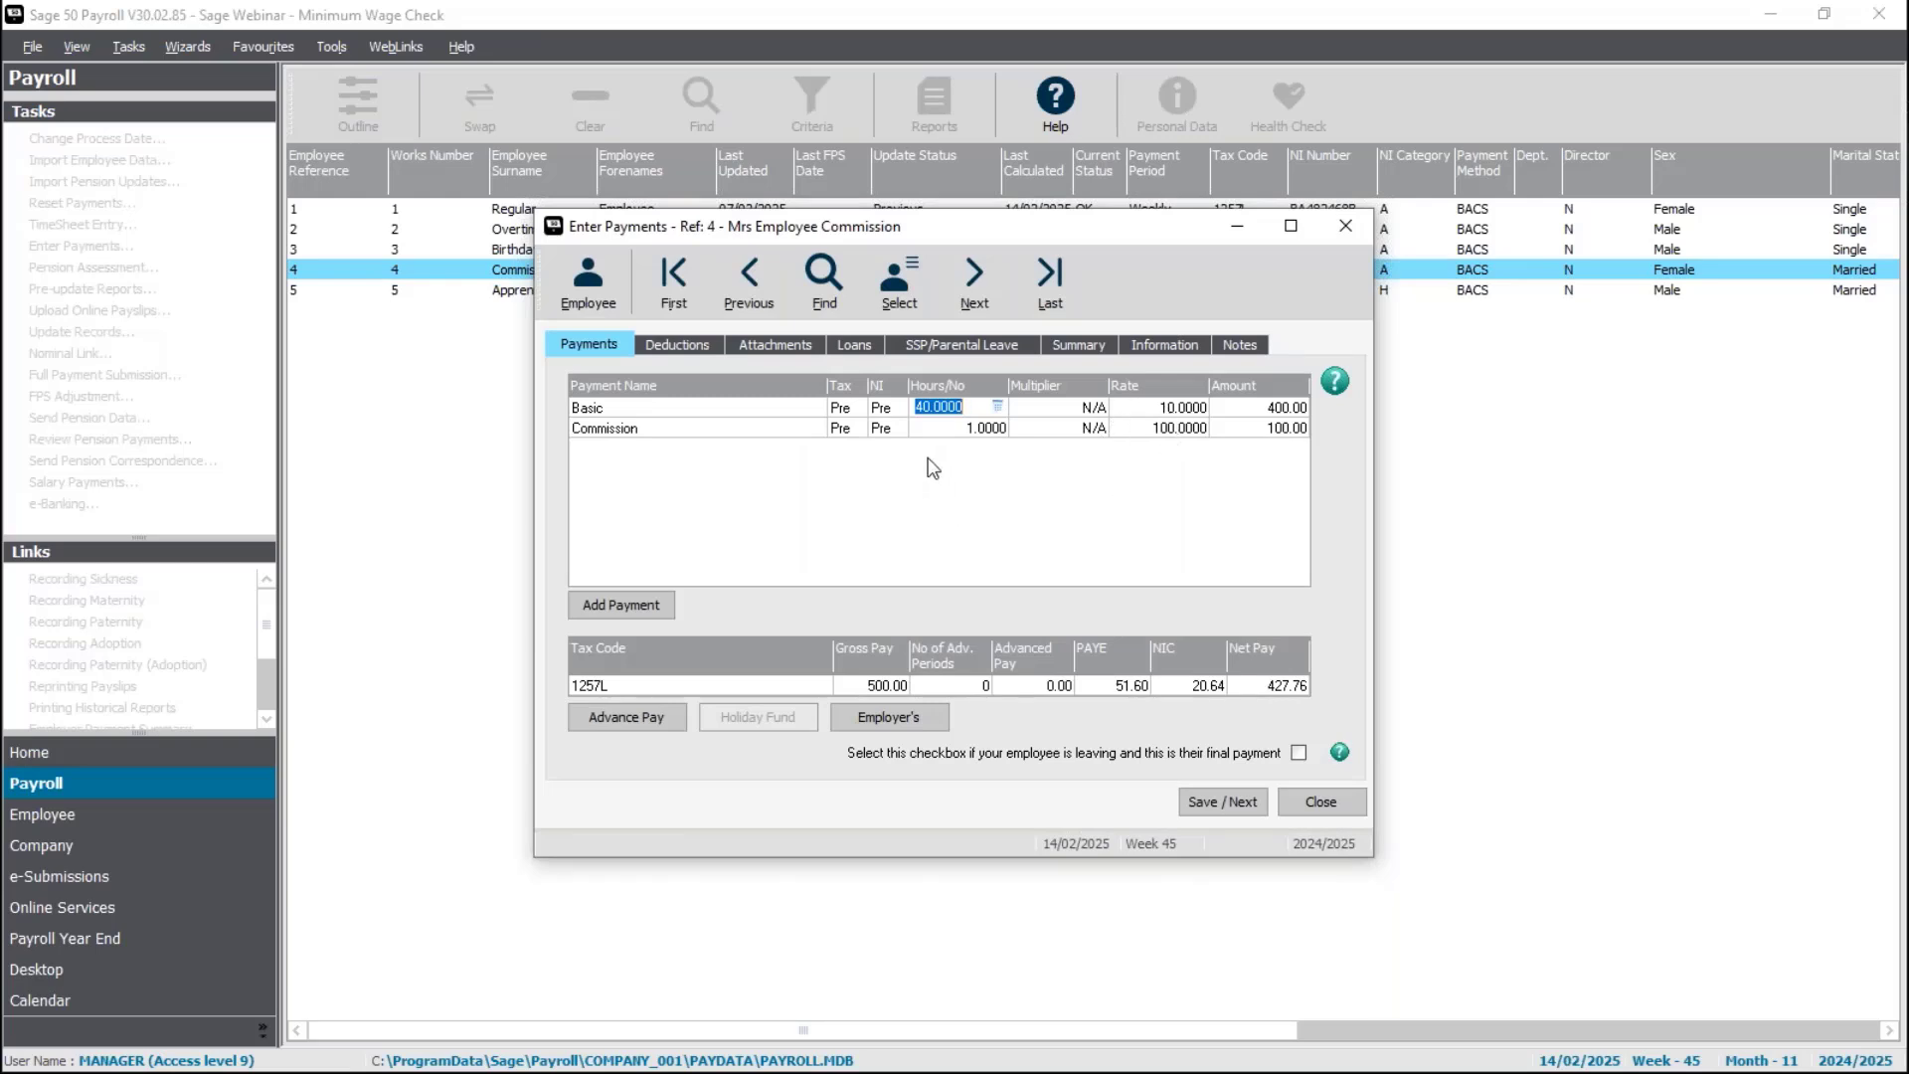
click(929, 429)
click(1193, 430)
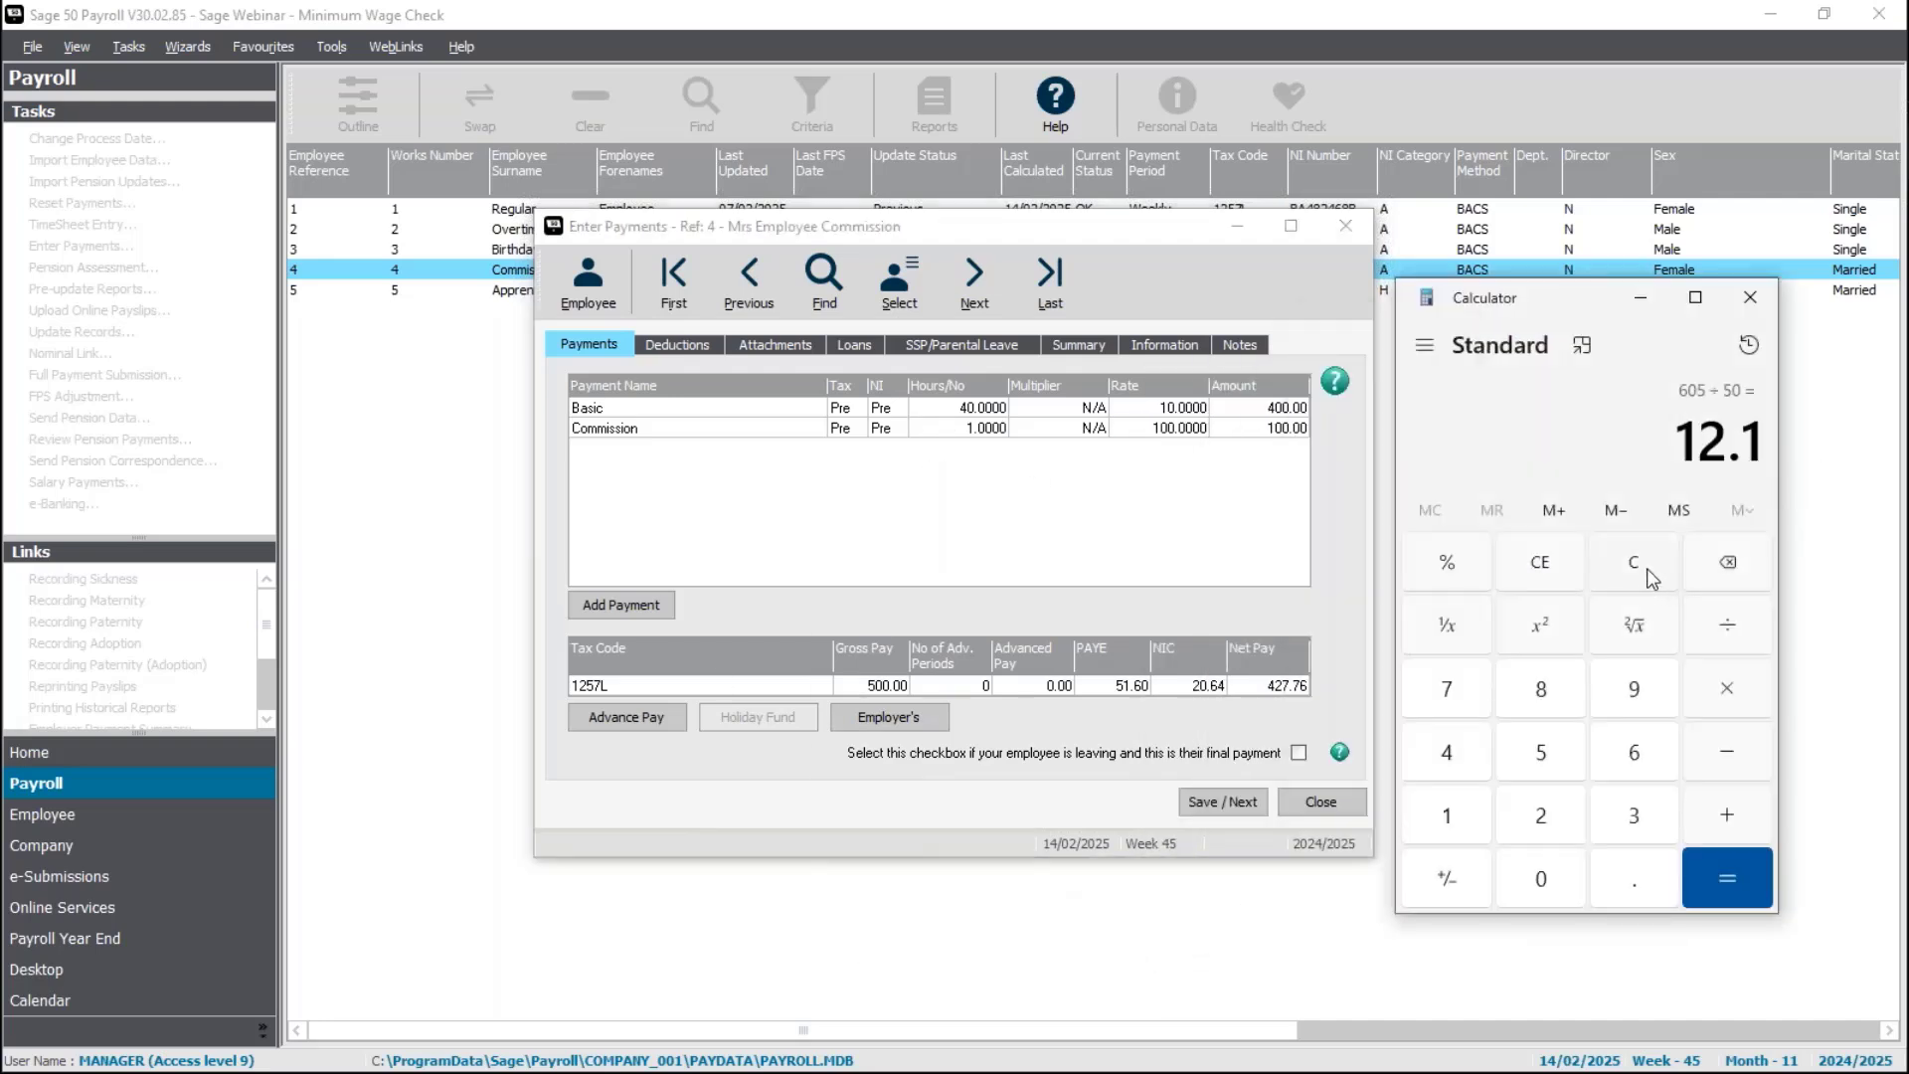
- Divide 500 by 40 in Calculator to check the hourly rate, then save the fourth employee's payments
click(1647, 569)
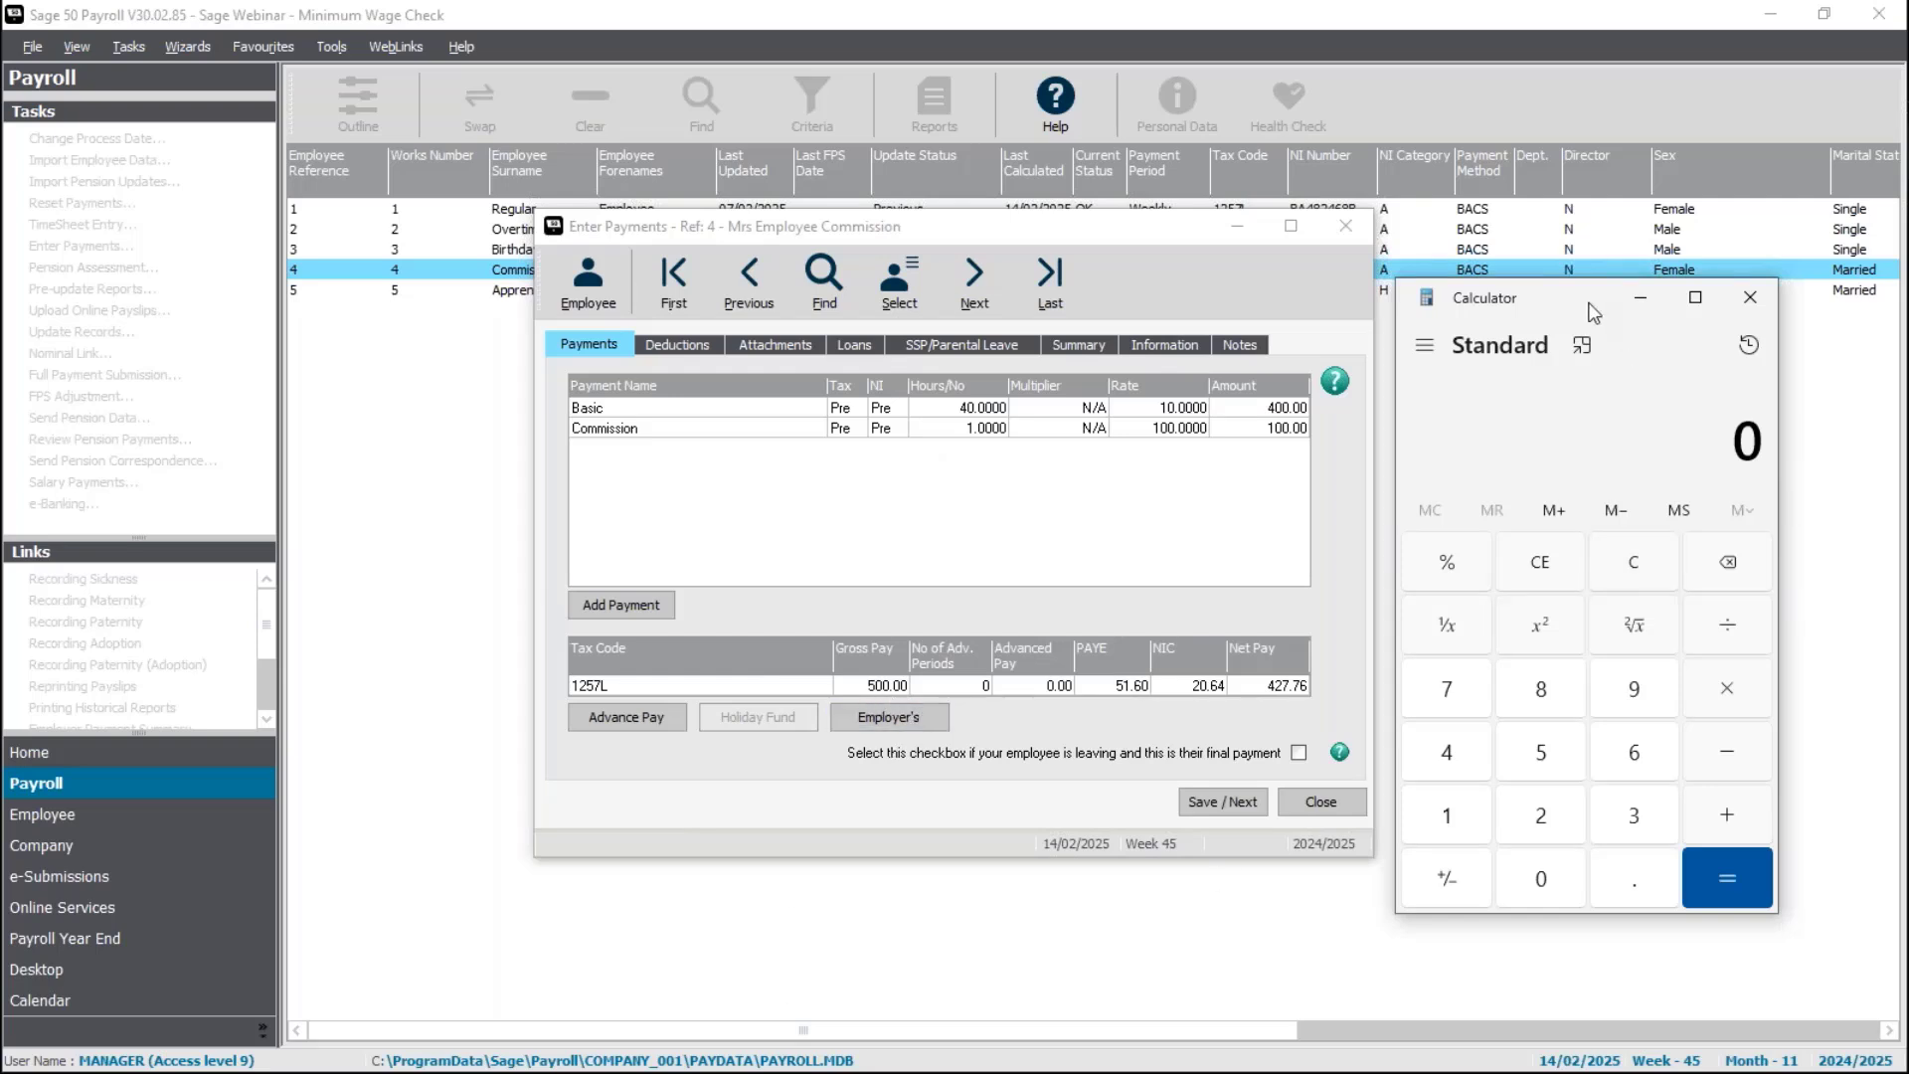
text(500)
text(/40)
key(Return)
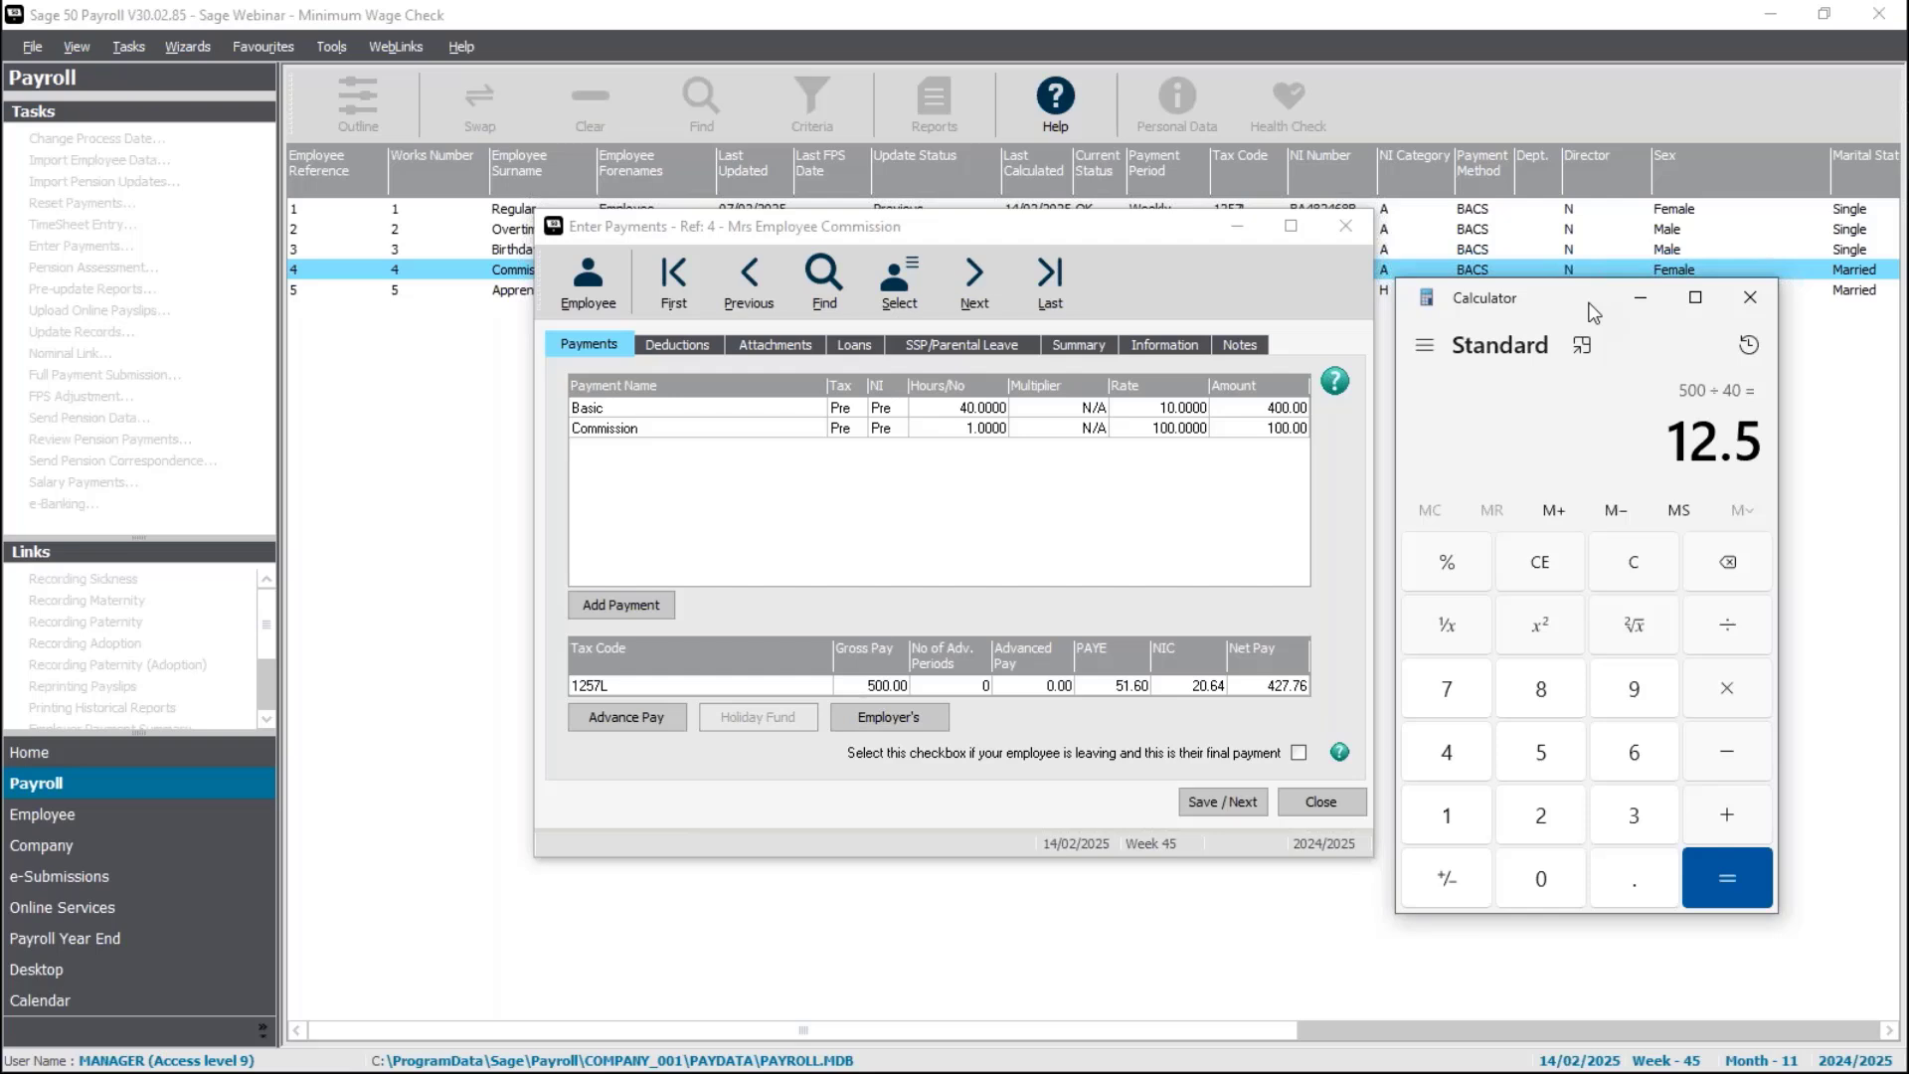
click(1220, 815)
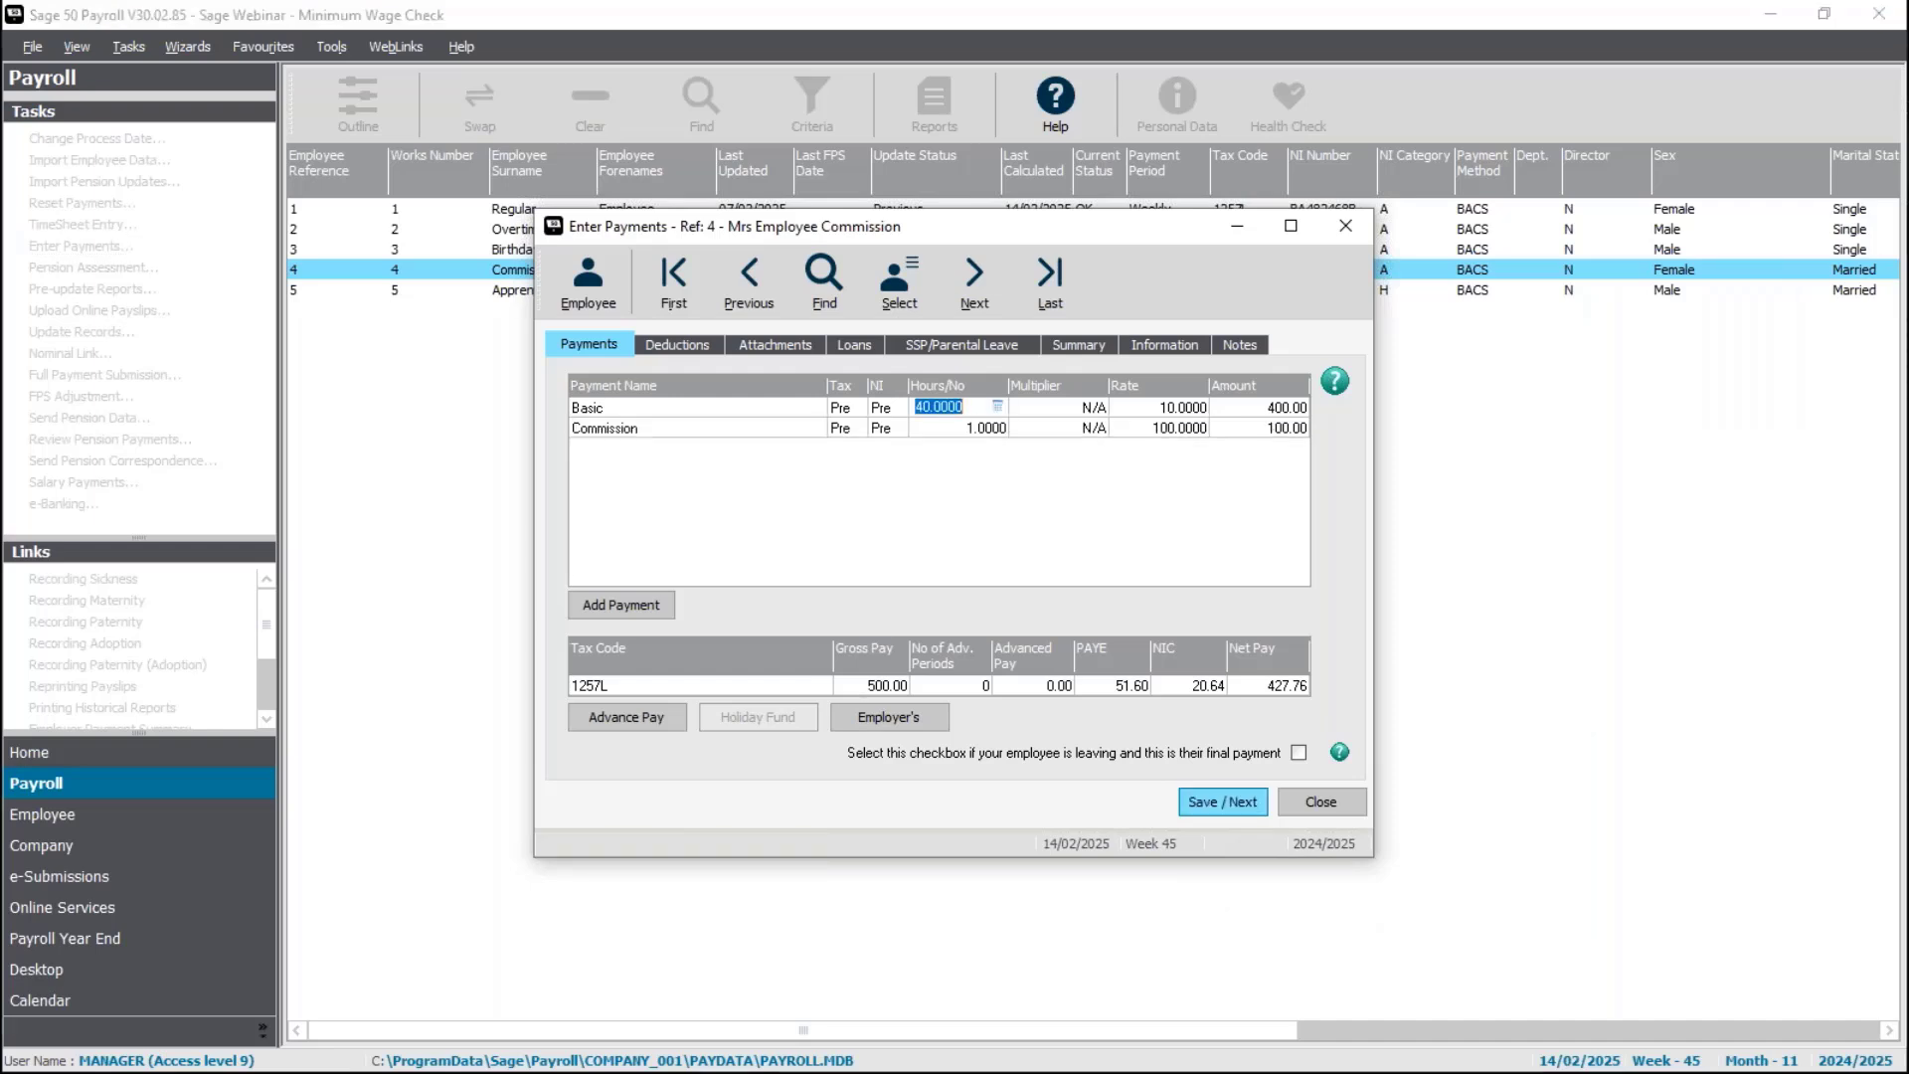
- Set the fourth employee's Commission rate to 50, save, check which payments can be adjusted, and cancel the adjustment
click(1162, 431)
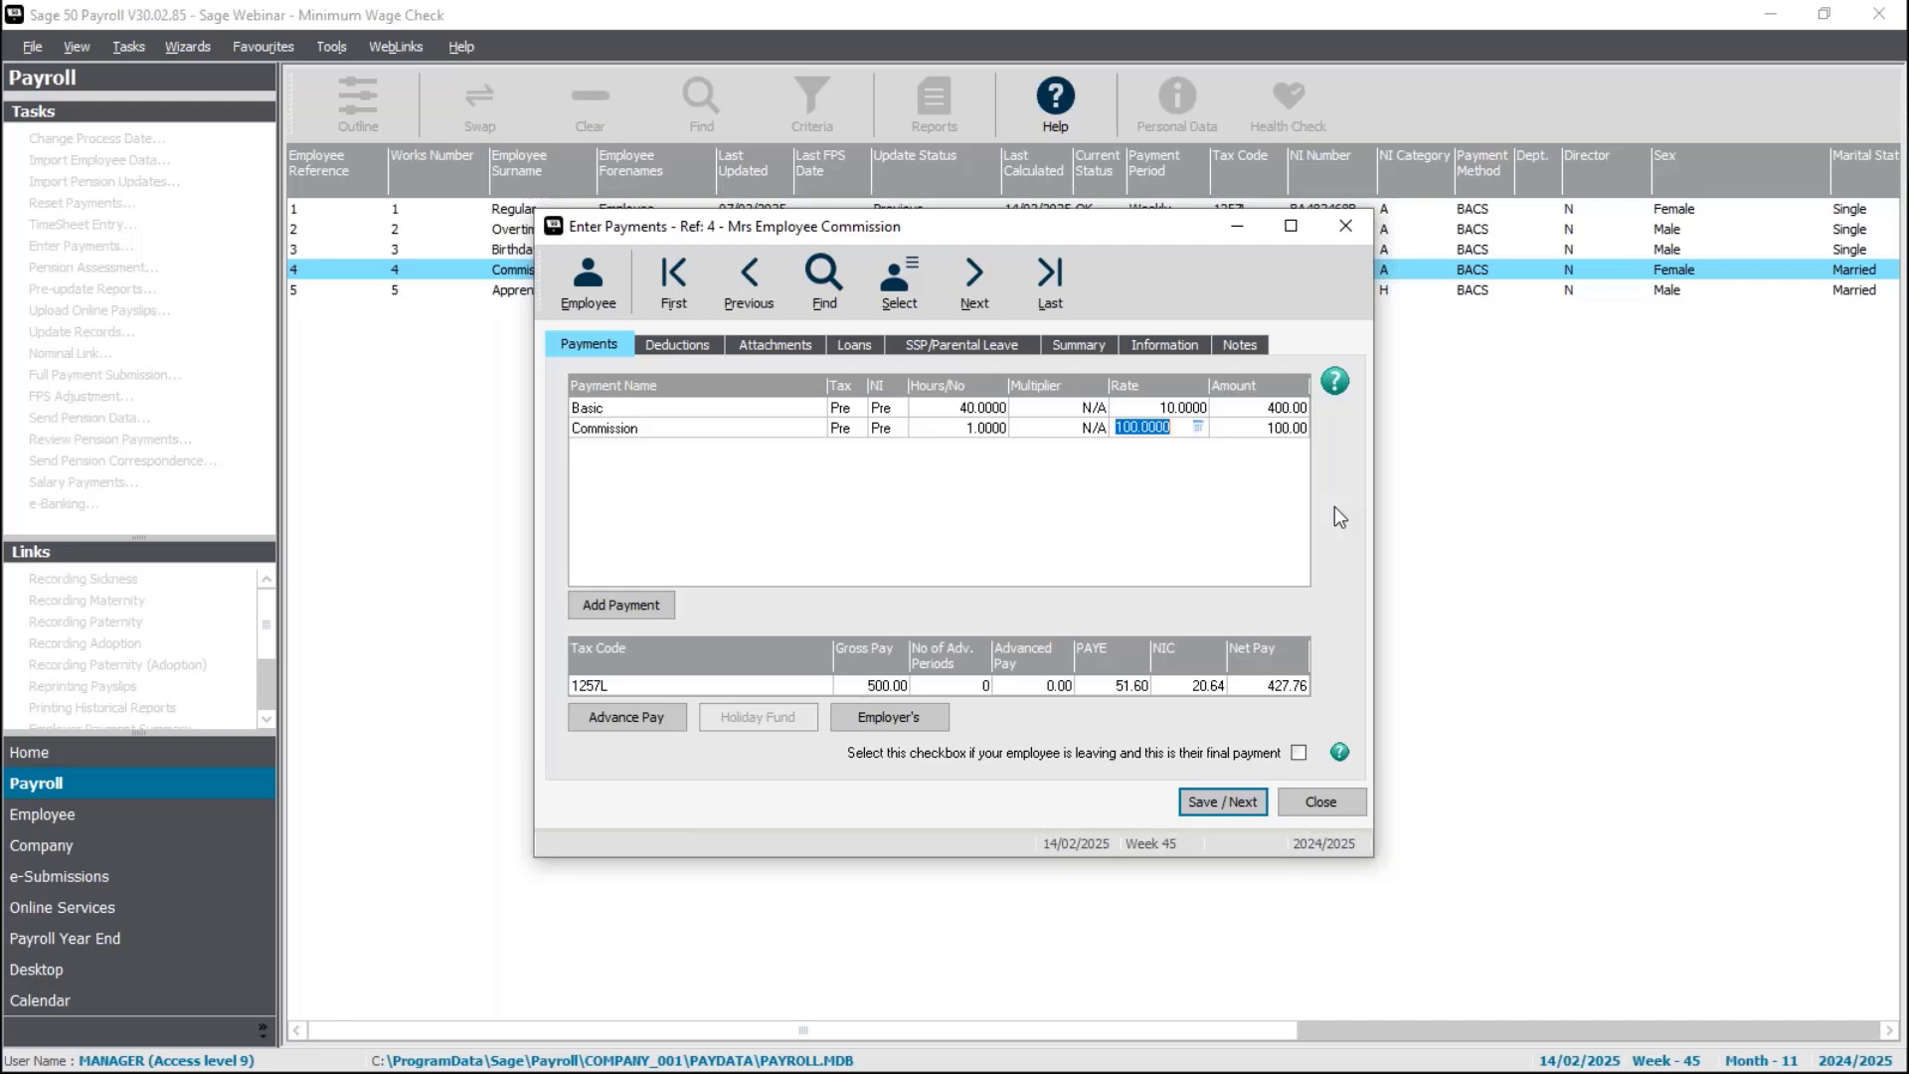
text(50)
key(Tab)
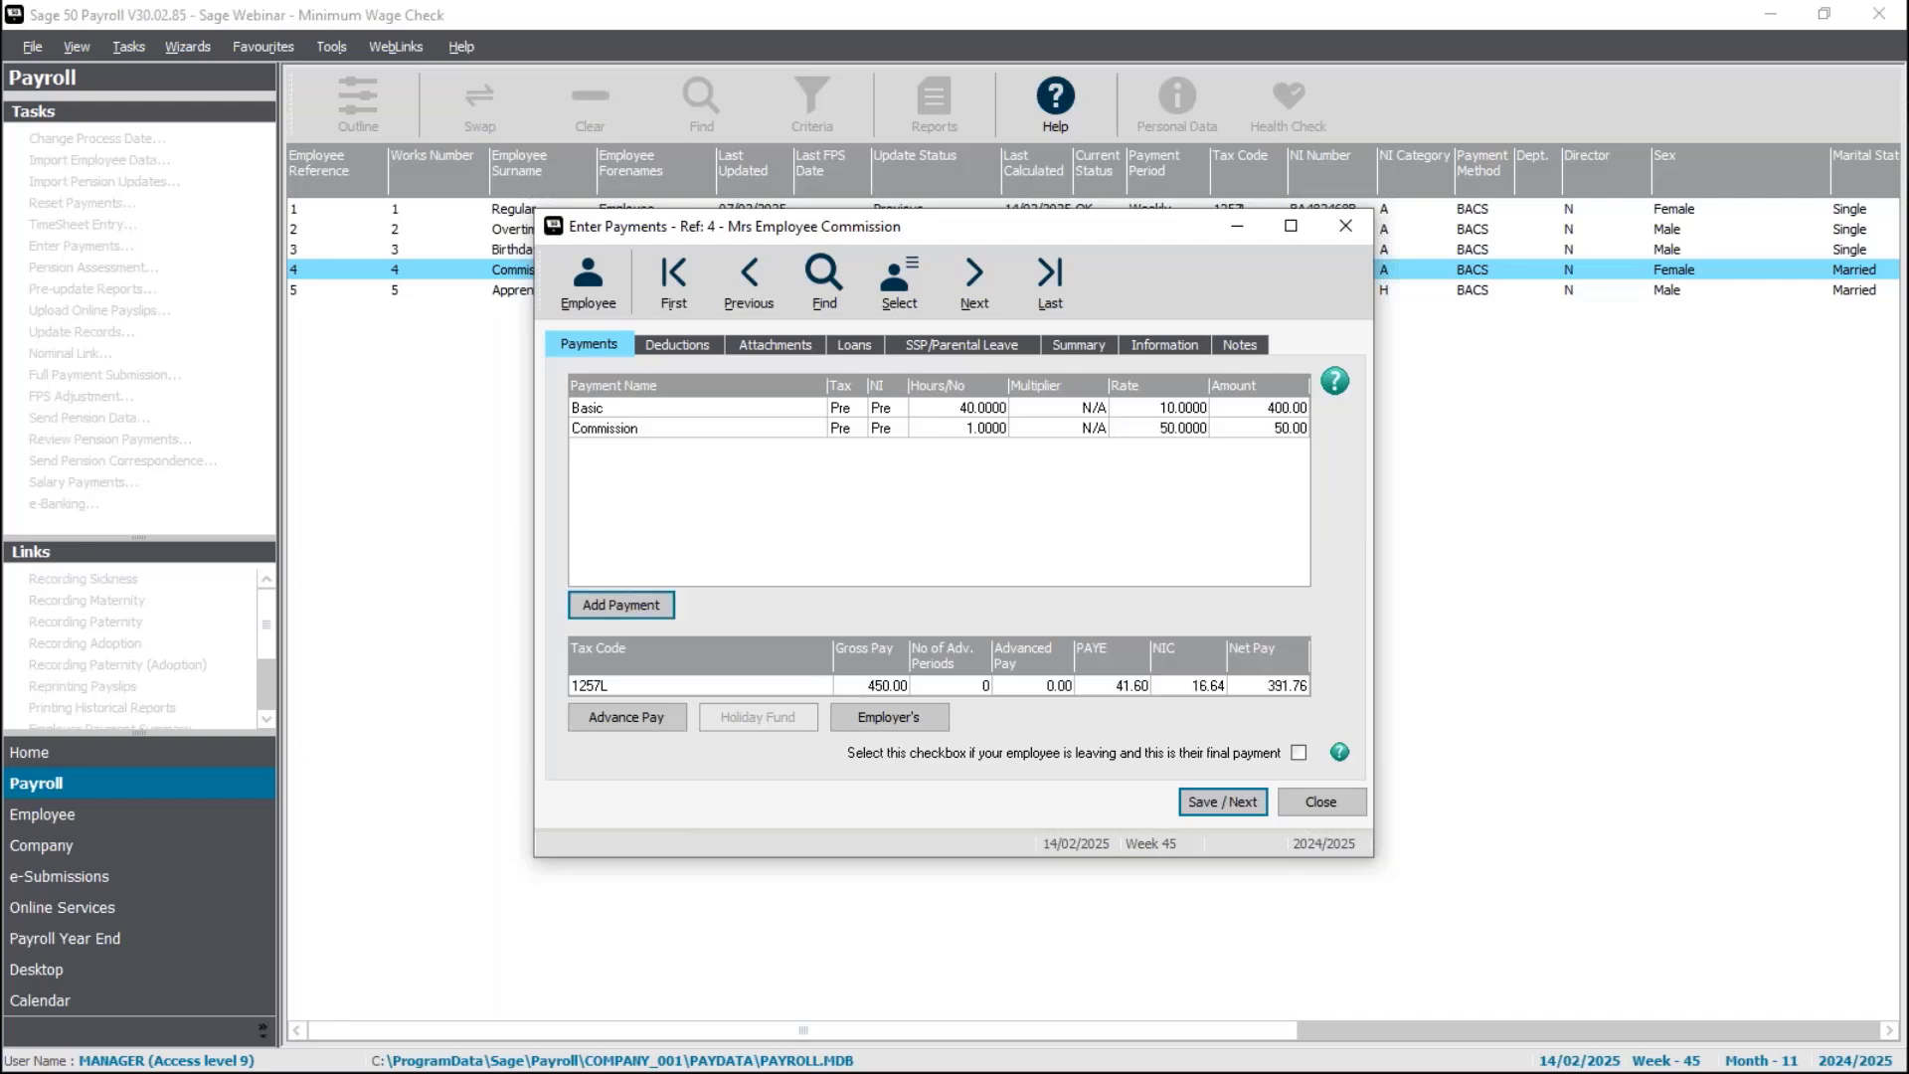
click(1211, 797)
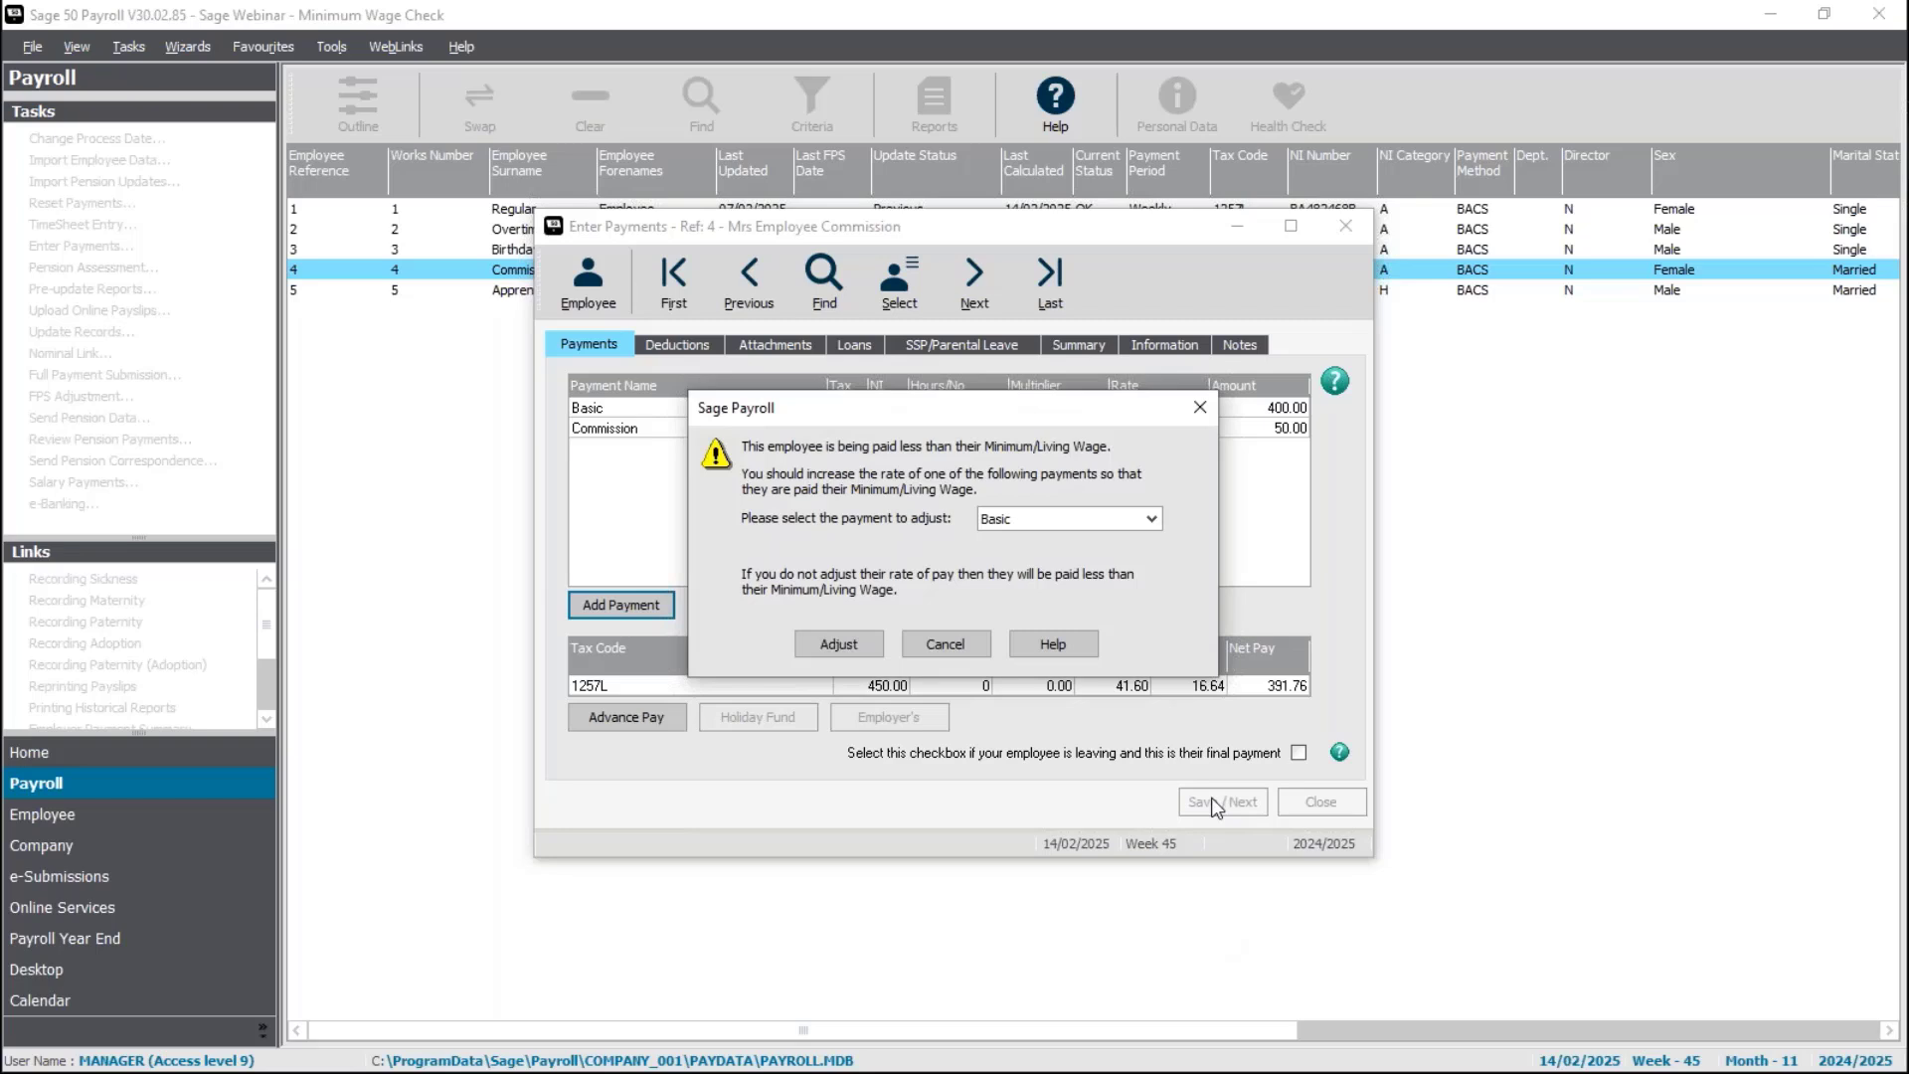
click(1151, 521)
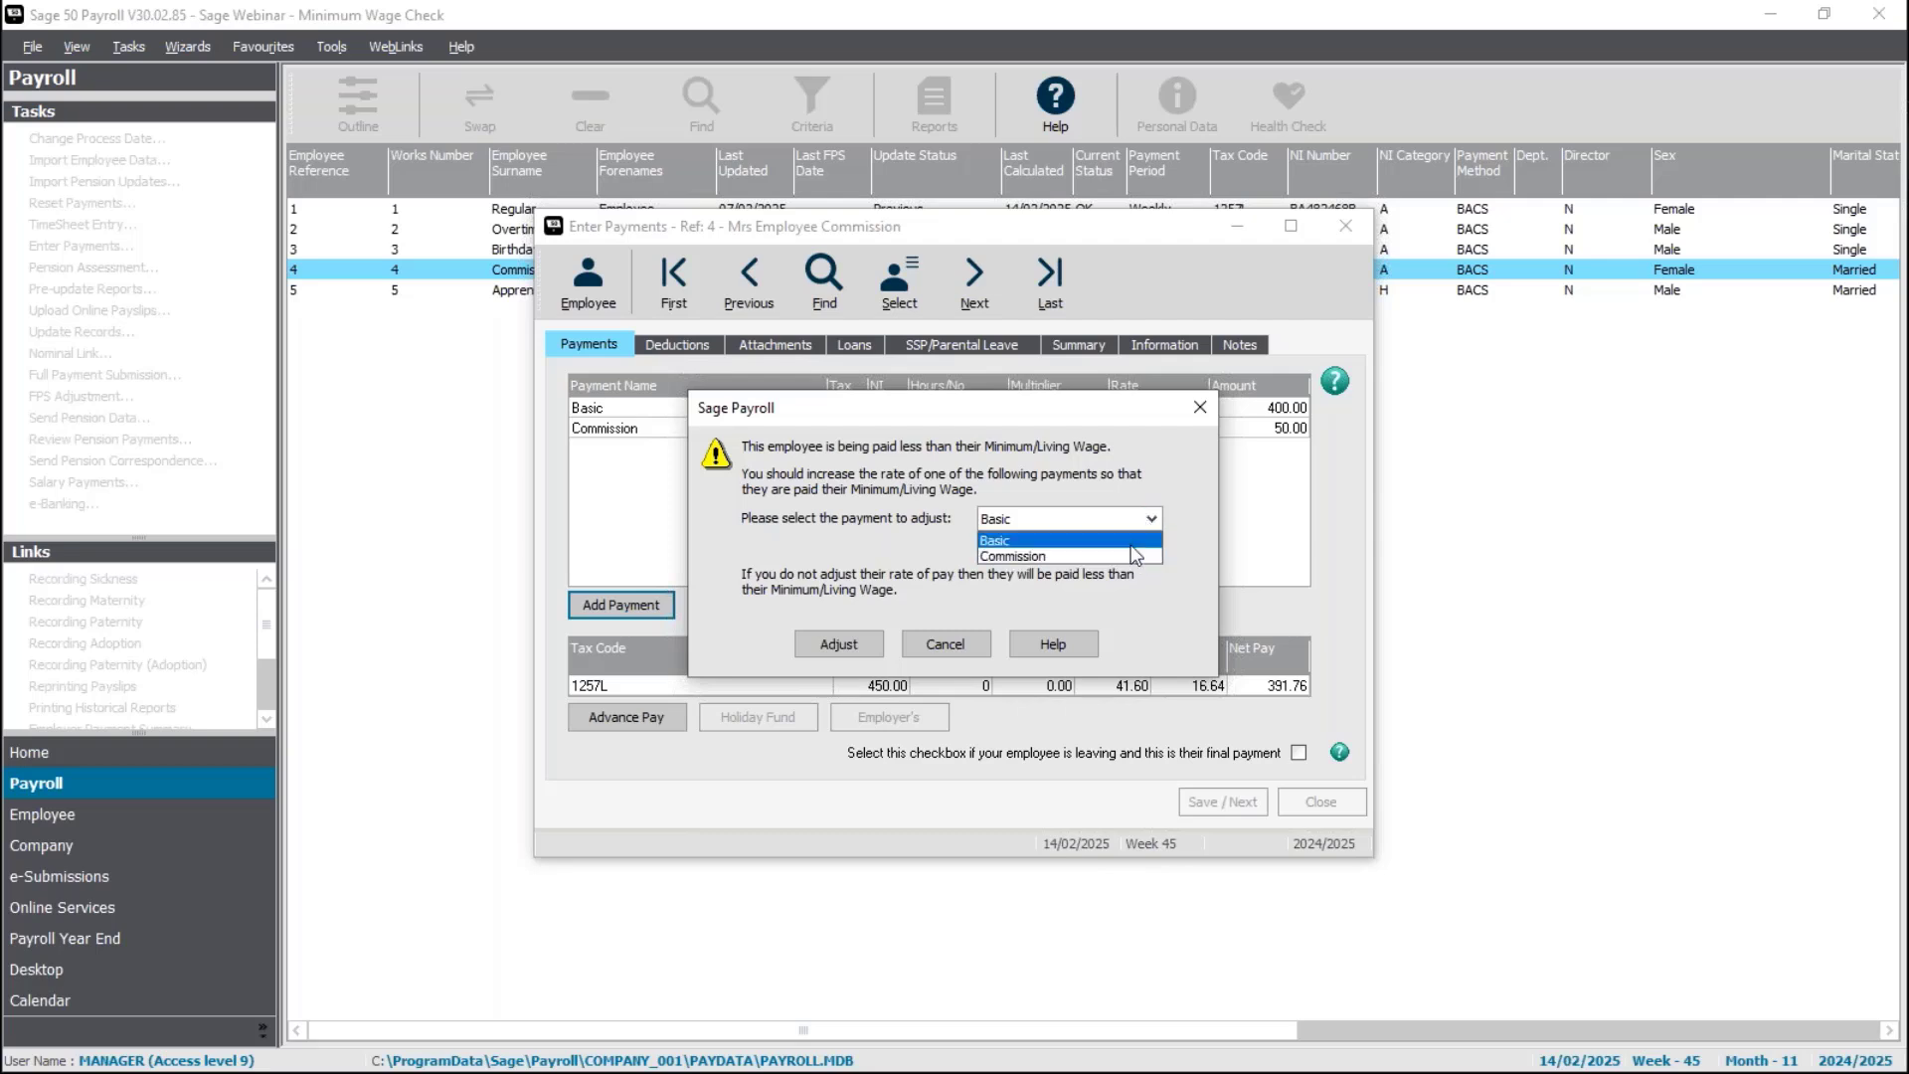
click(1137, 588)
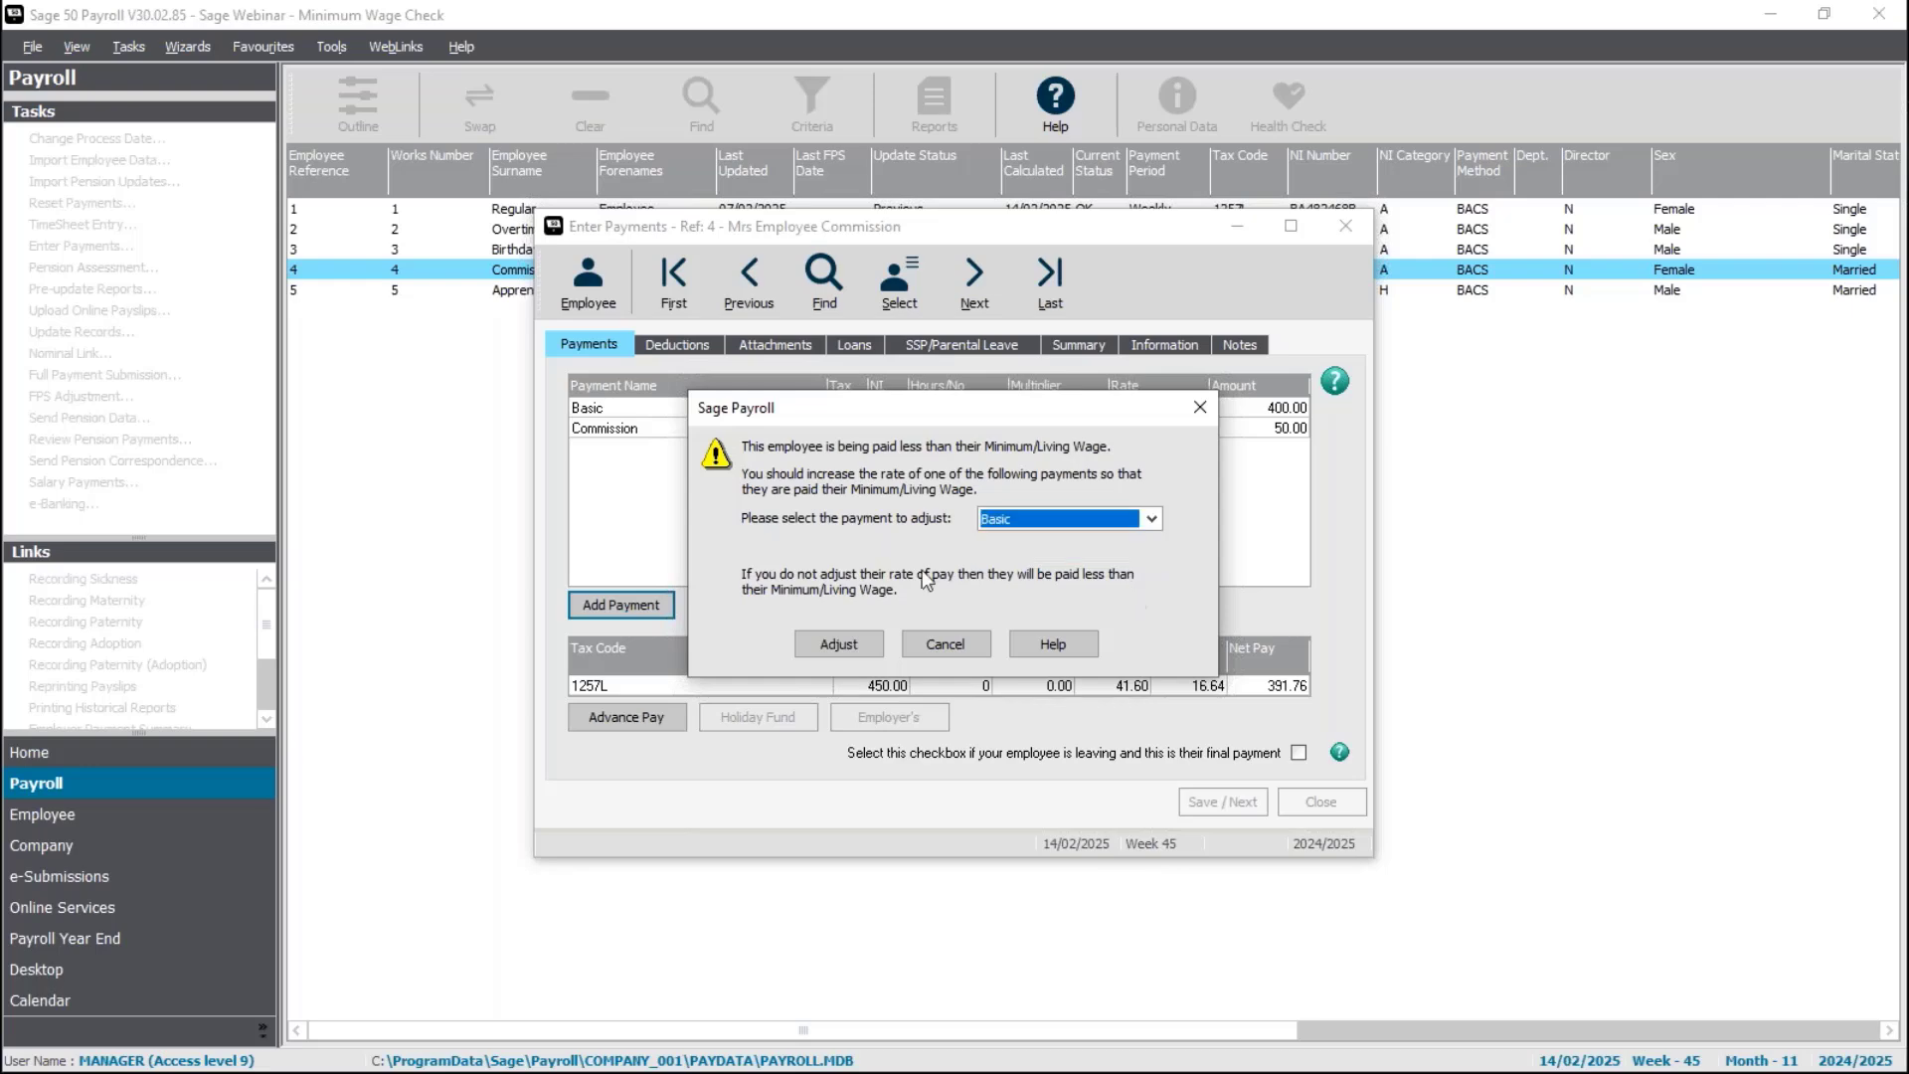
click(970, 645)
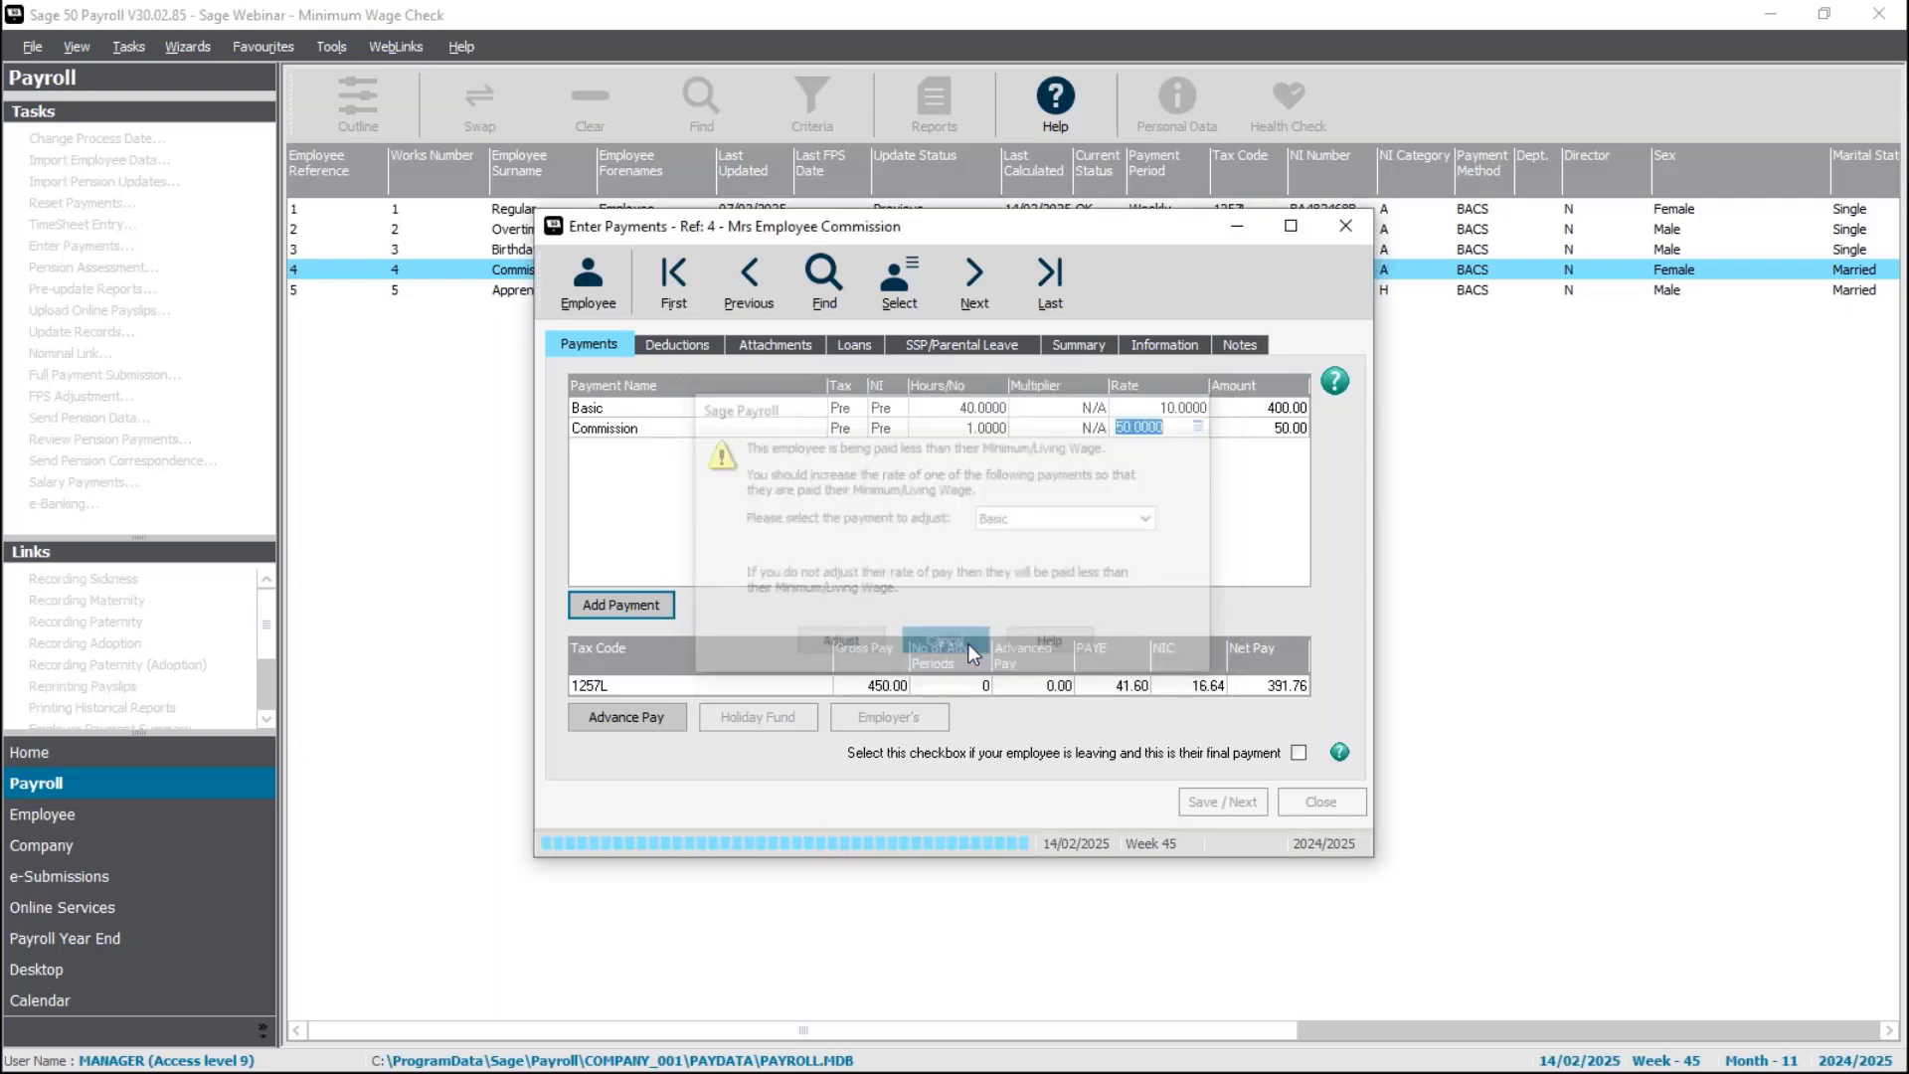
- Add the Min/Liv Wage Top Up payment to the fourth employee's pay elements and save them
click(626, 603)
click(759, 454)
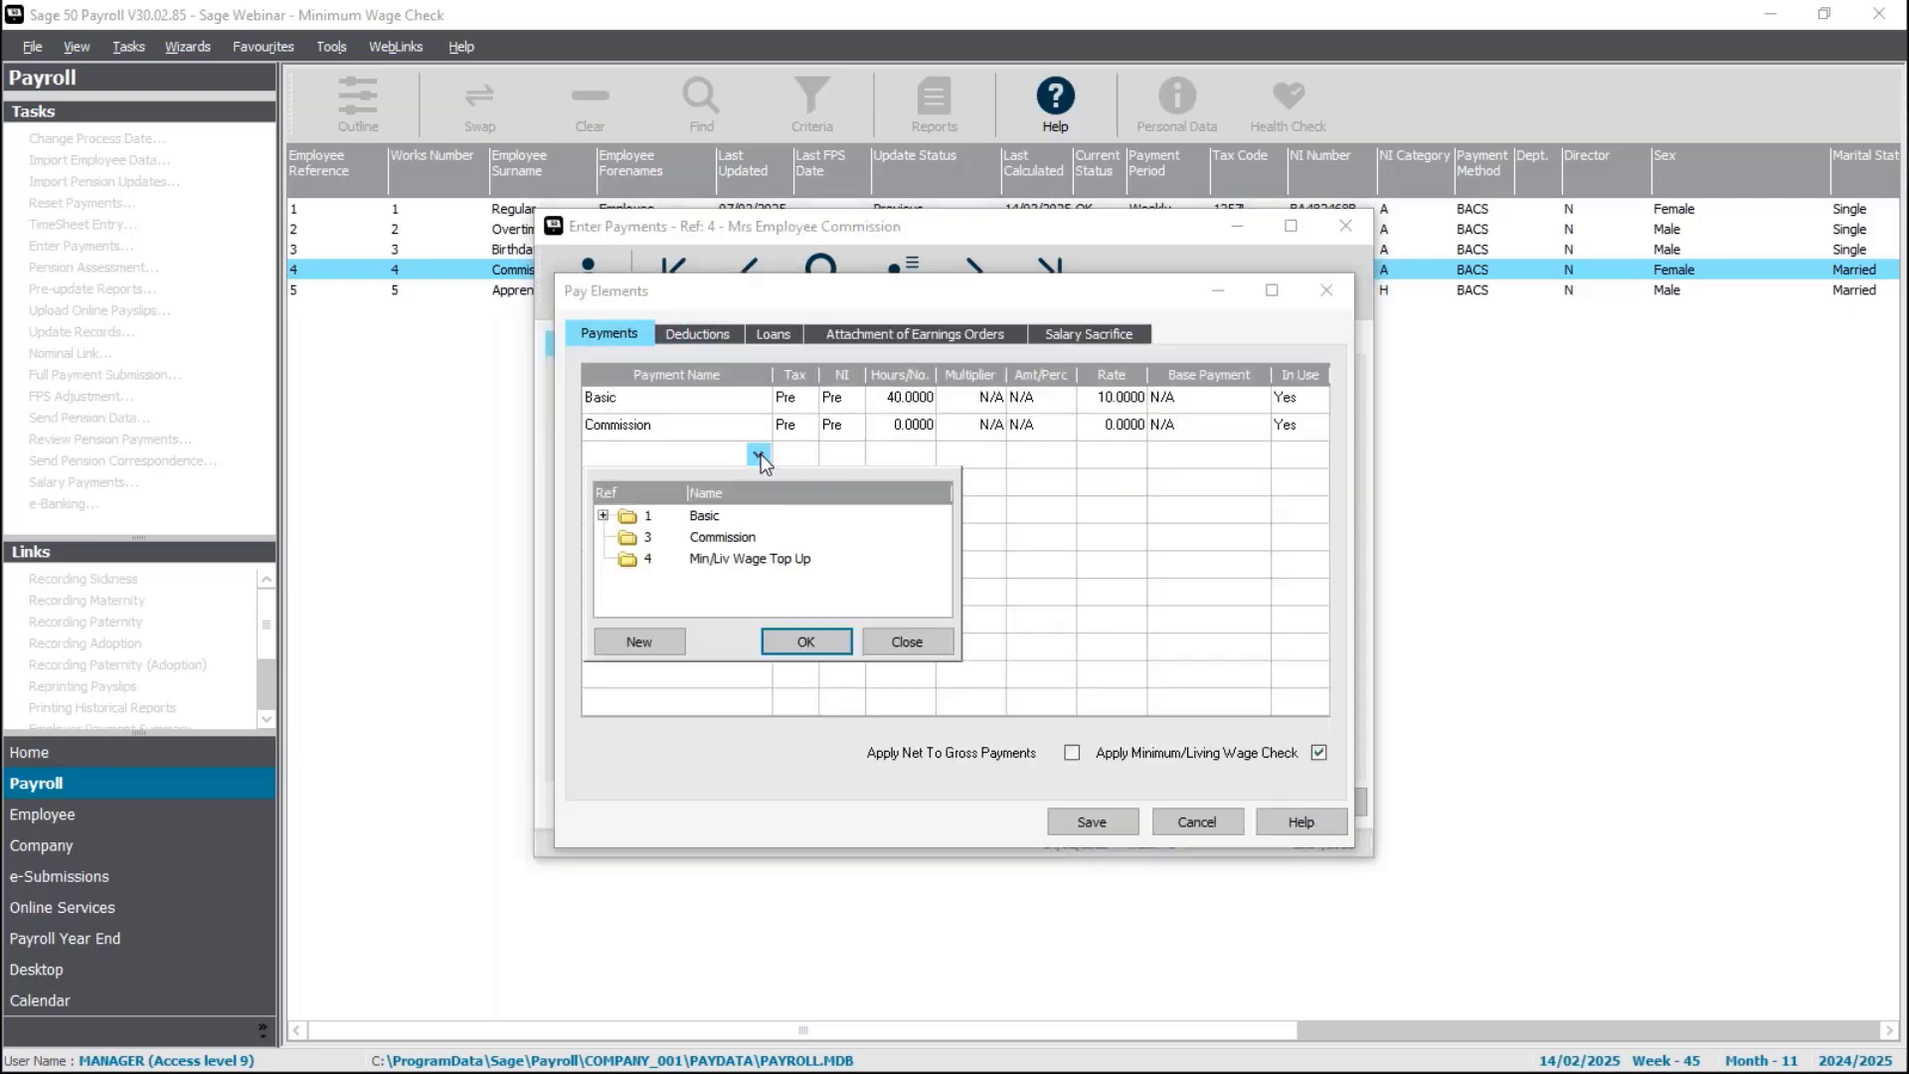
click(756, 559)
click(788, 646)
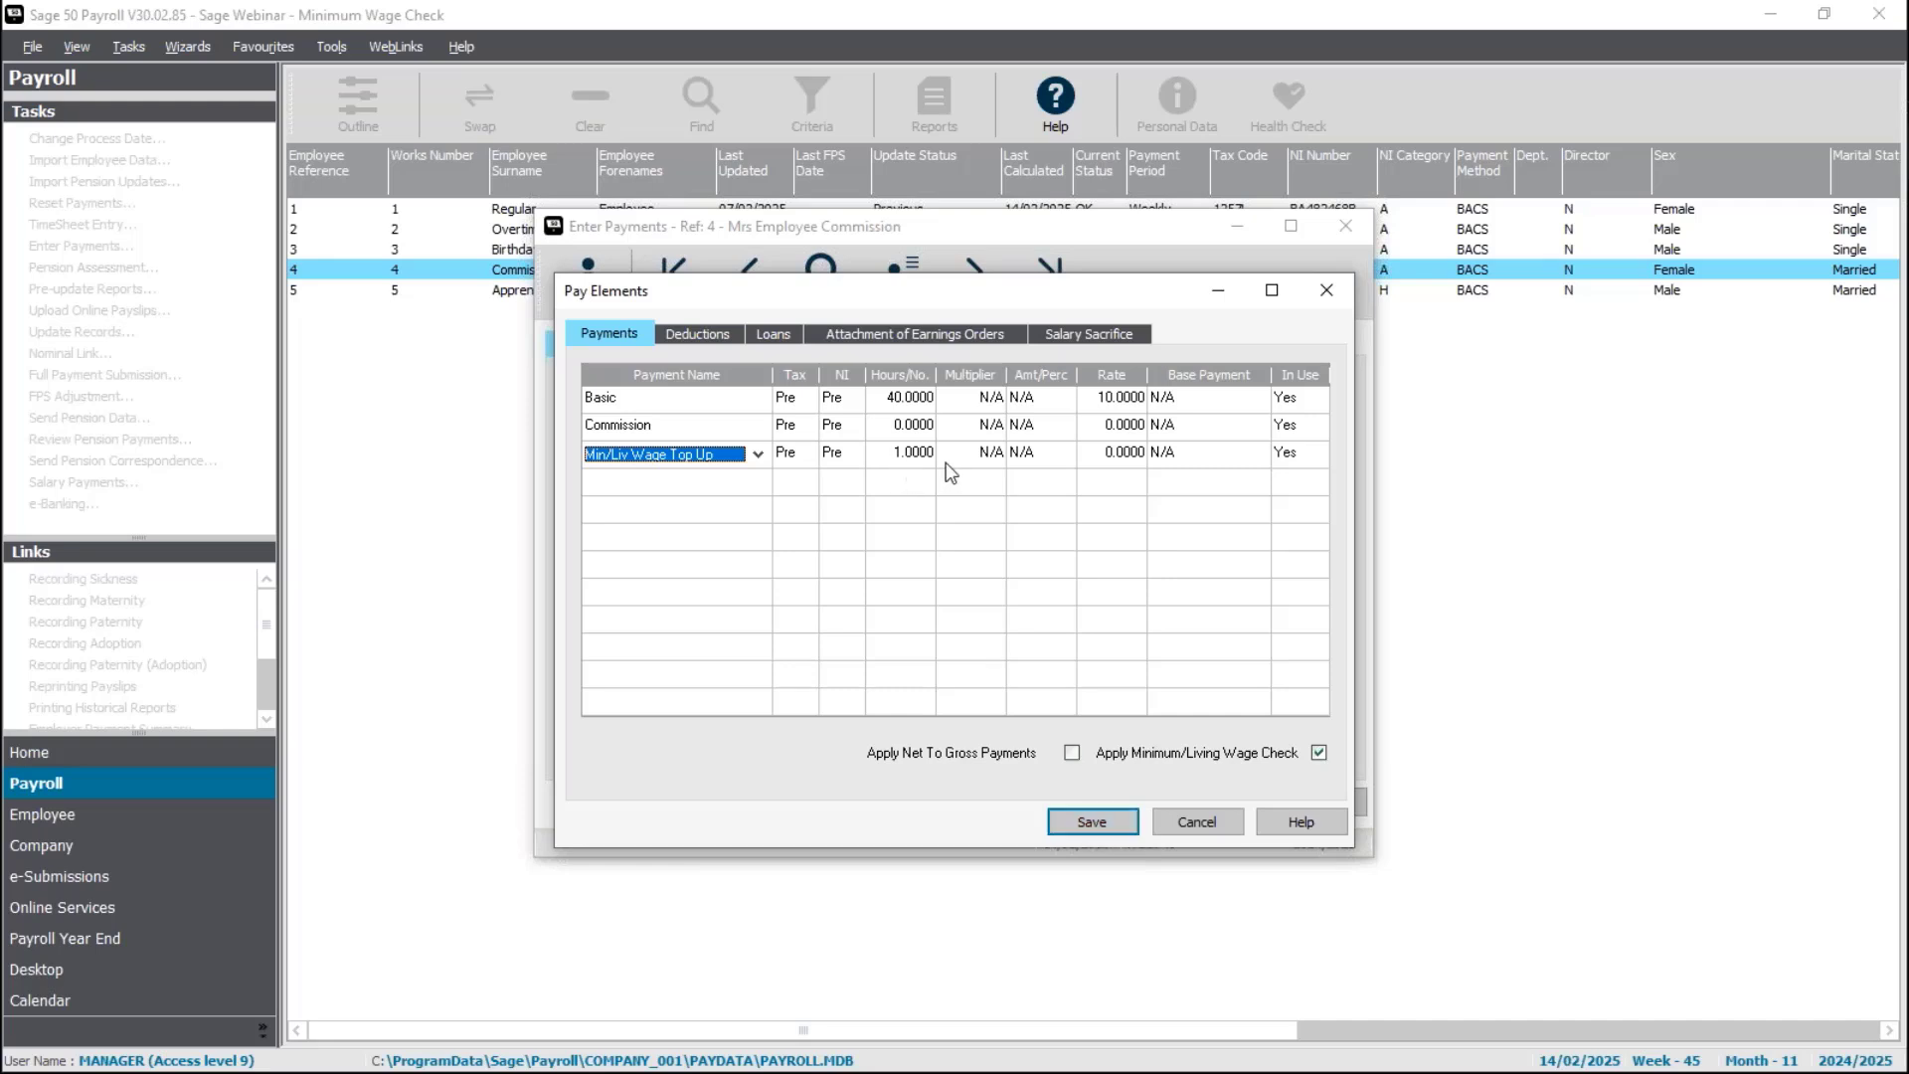
click(1126, 822)
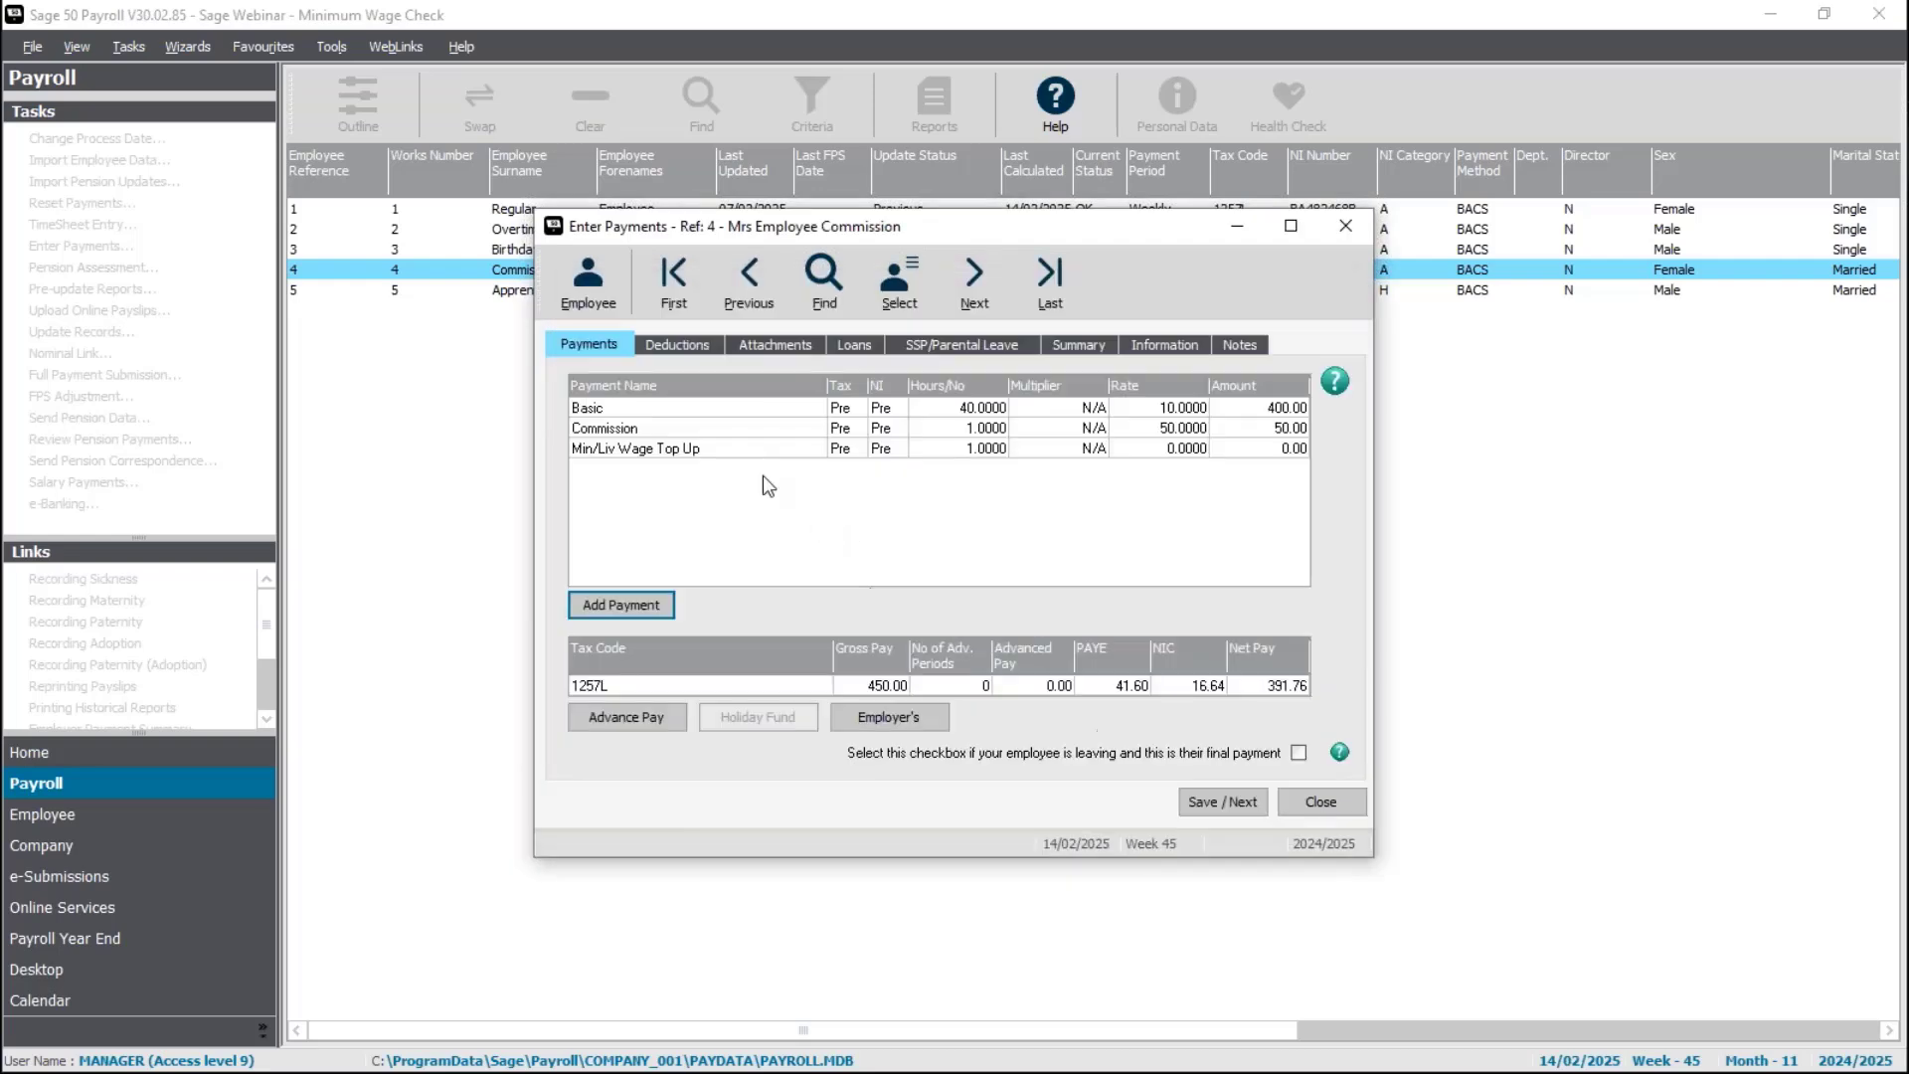
- Save the fourth employee's payments and adjust the Min/Liv Wage Top Up payment to meet the minimum wage
click(1247, 801)
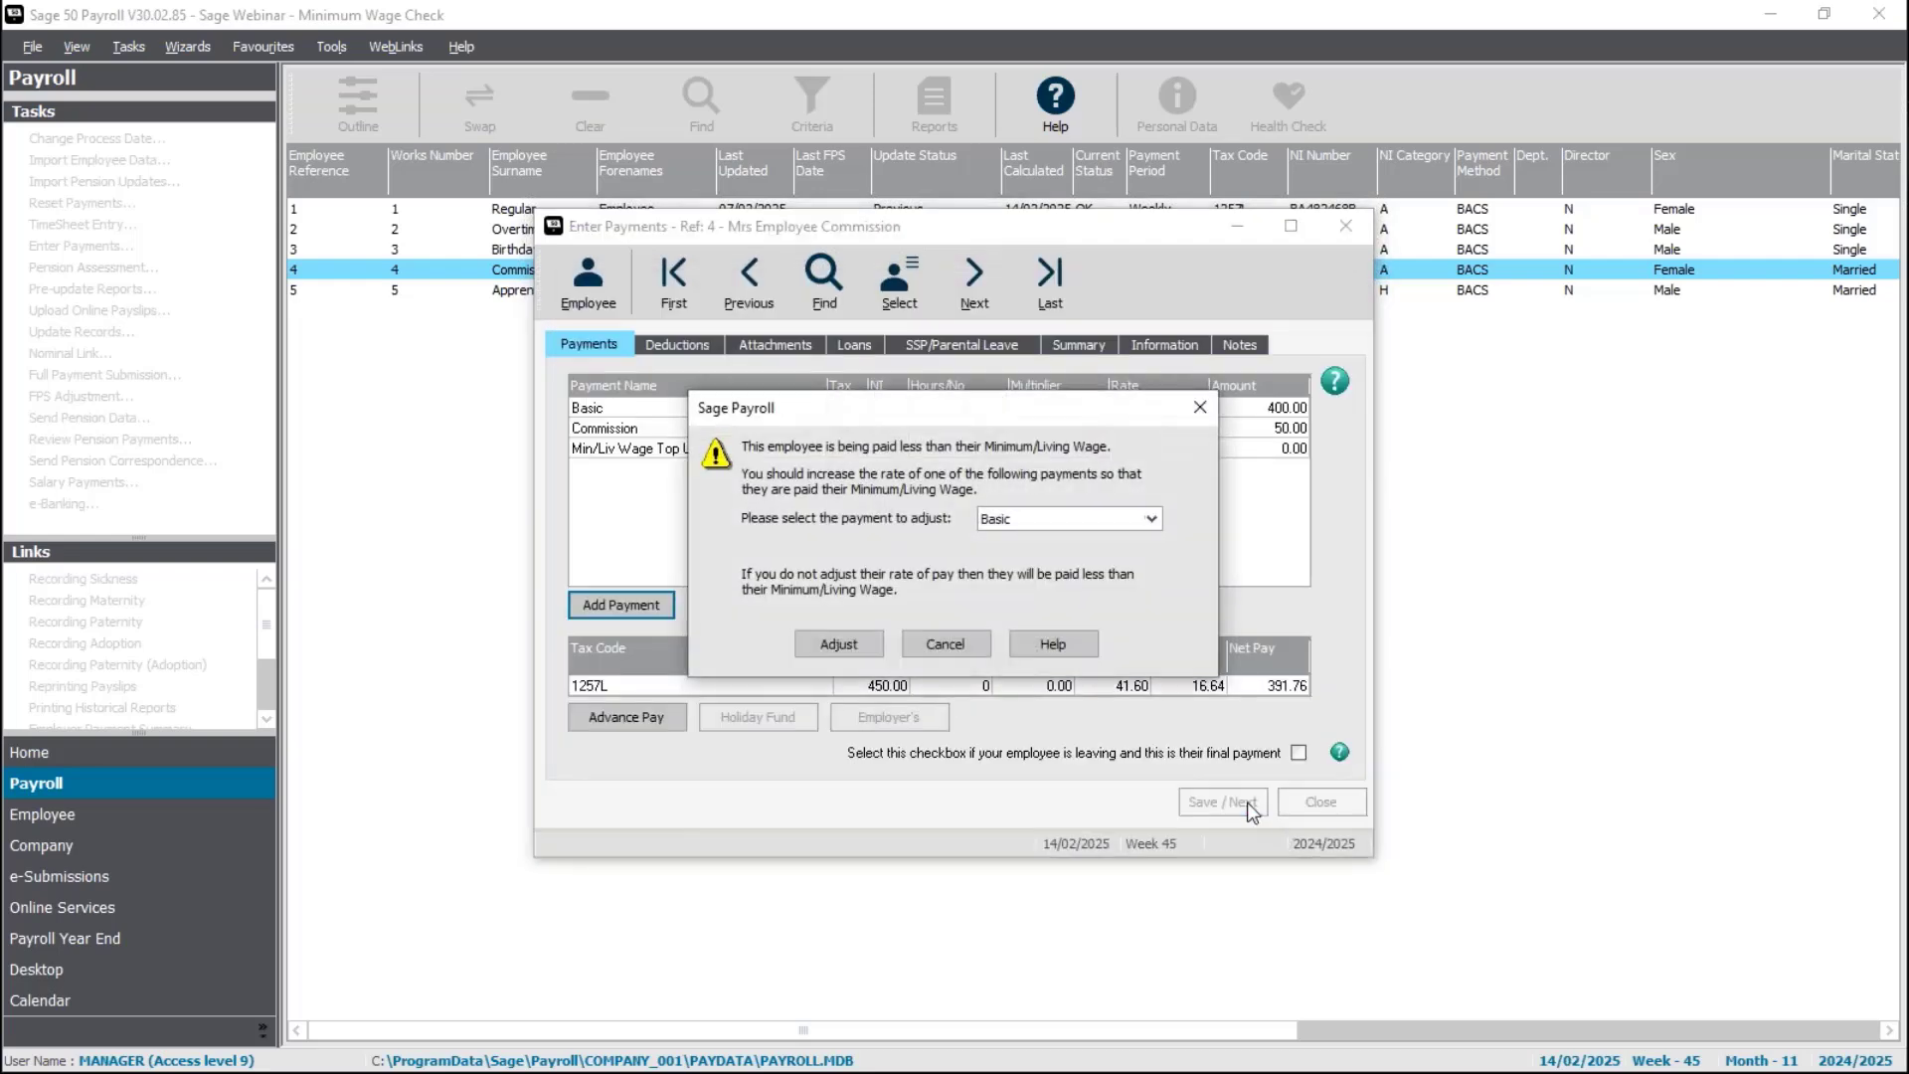
click(1072, 518)
click(1040, 573)
click(858, 642)
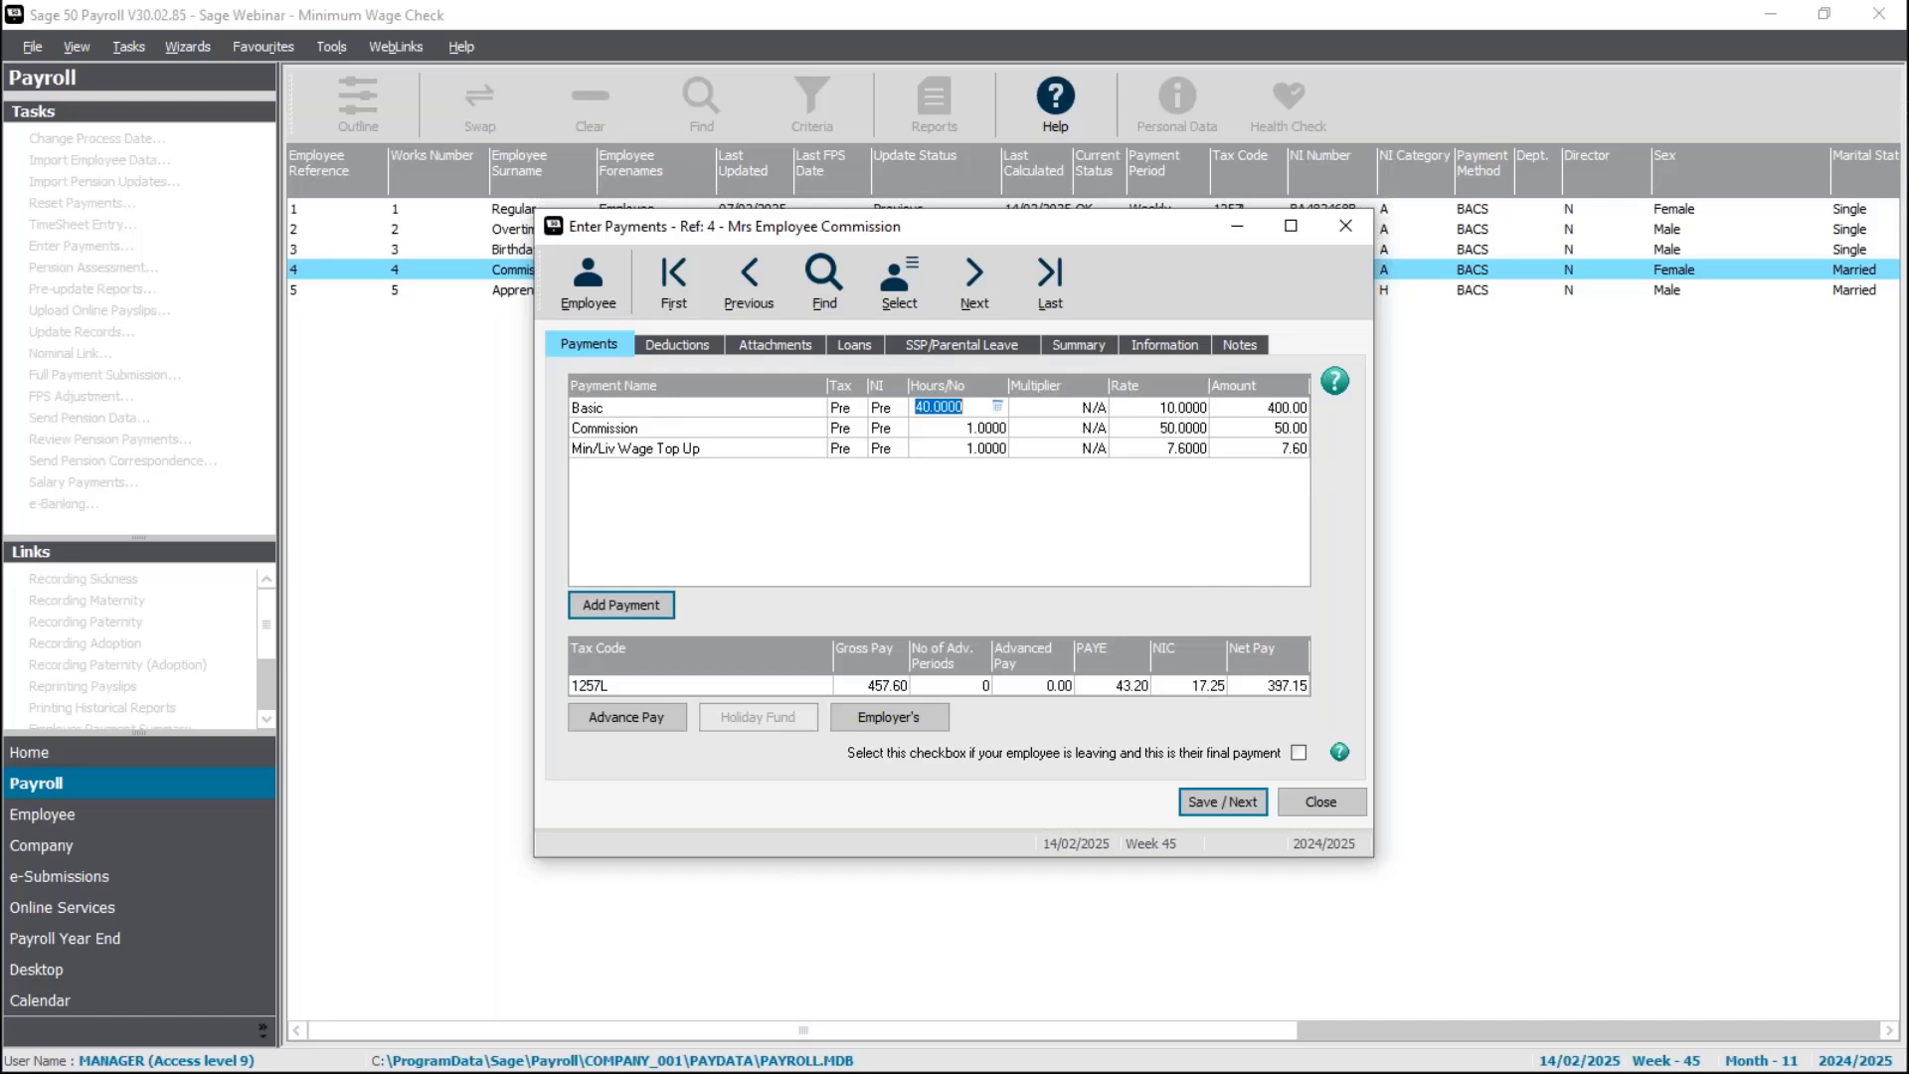
- Divide 457.60 by 40 in Calculator to check the hourly rate, then close the fourth employee's payment entry
key(alt+Tab)
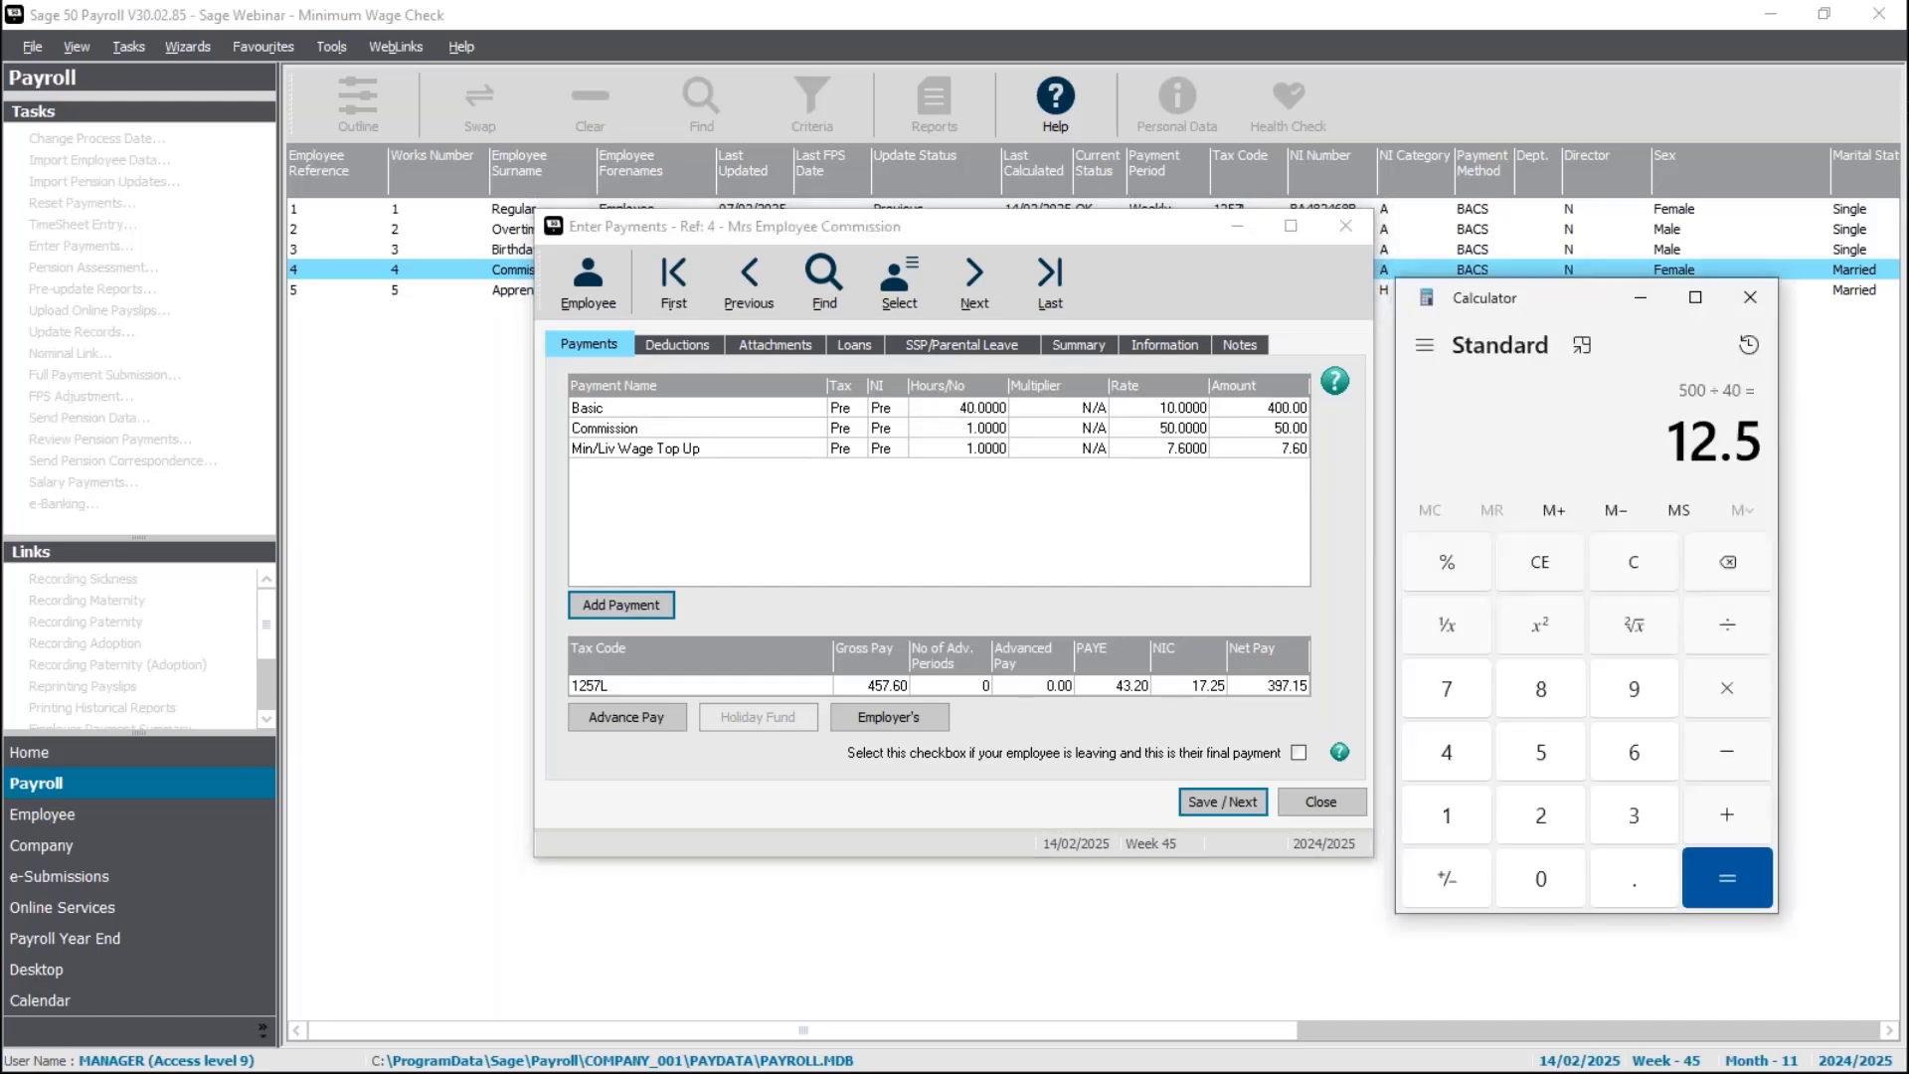
click(1636, 567)
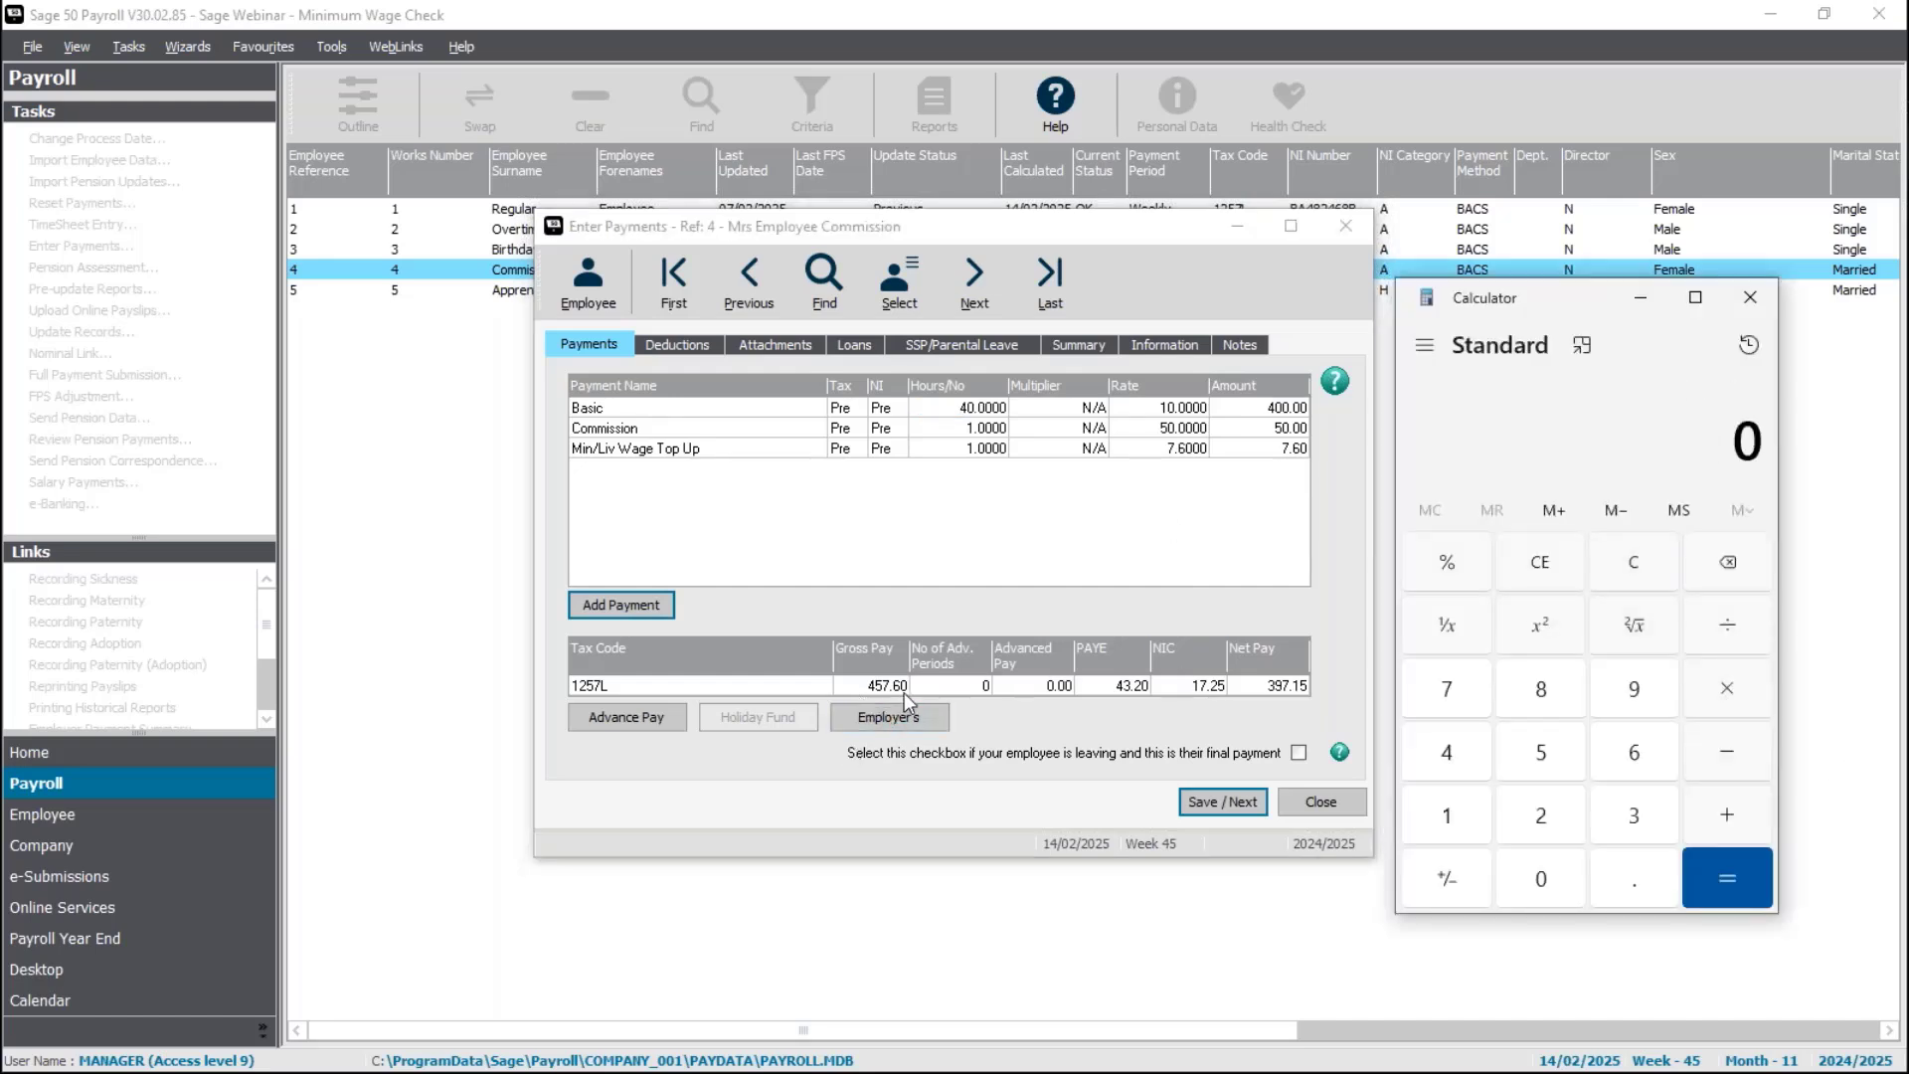
text(457.)
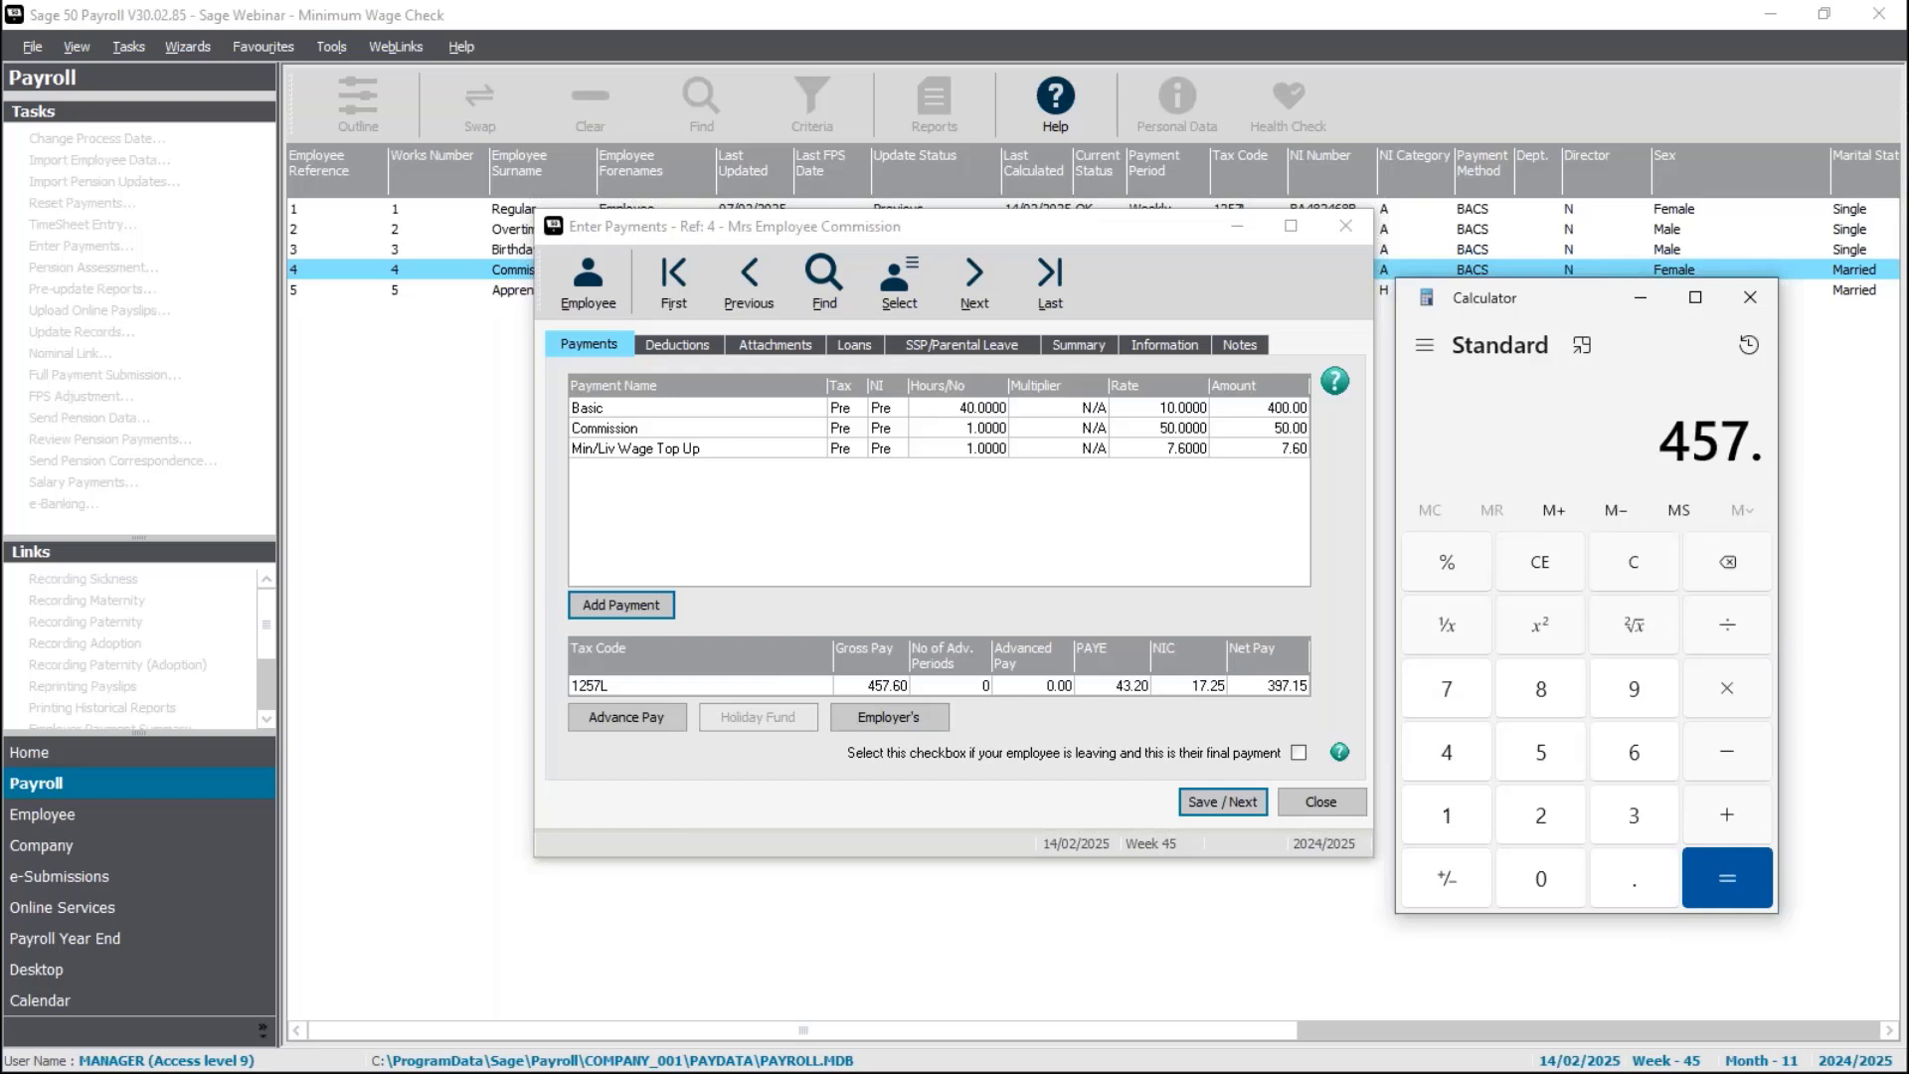
text(60/40)
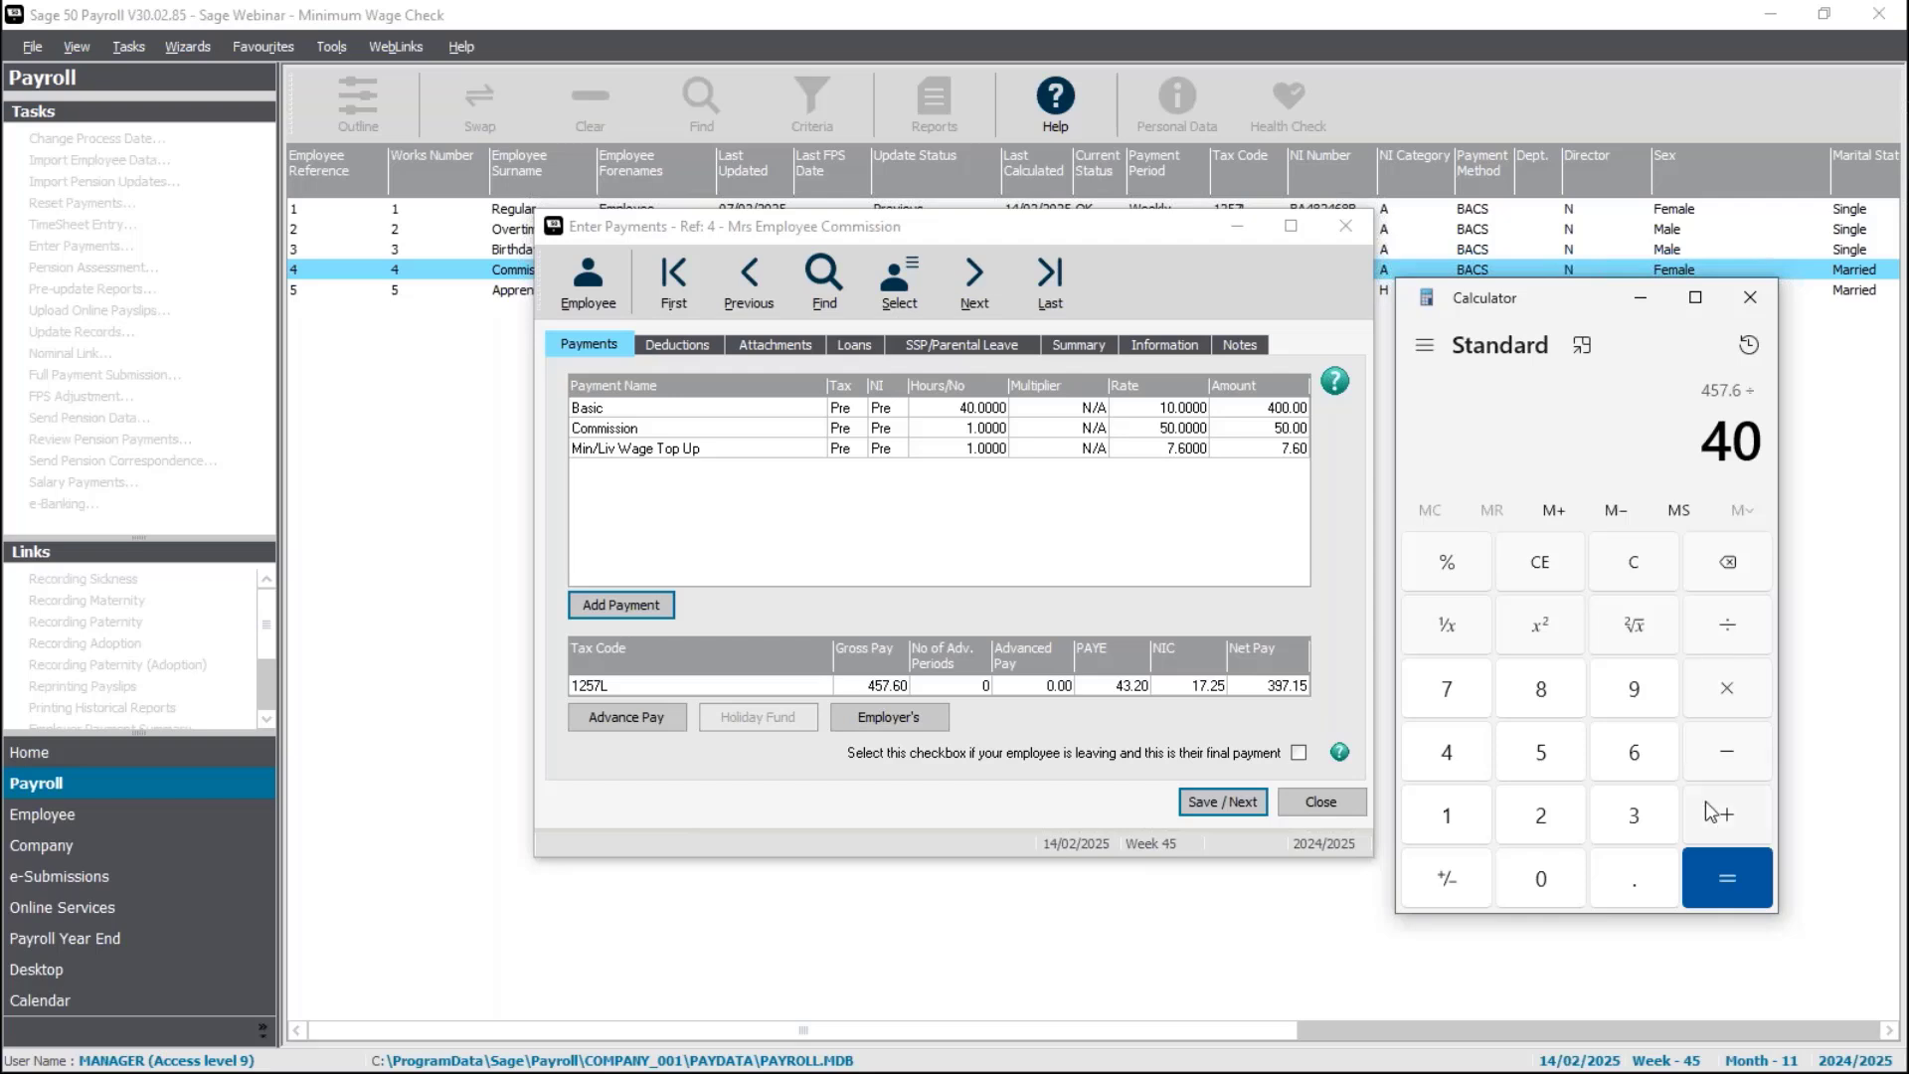
click(1716, 871)
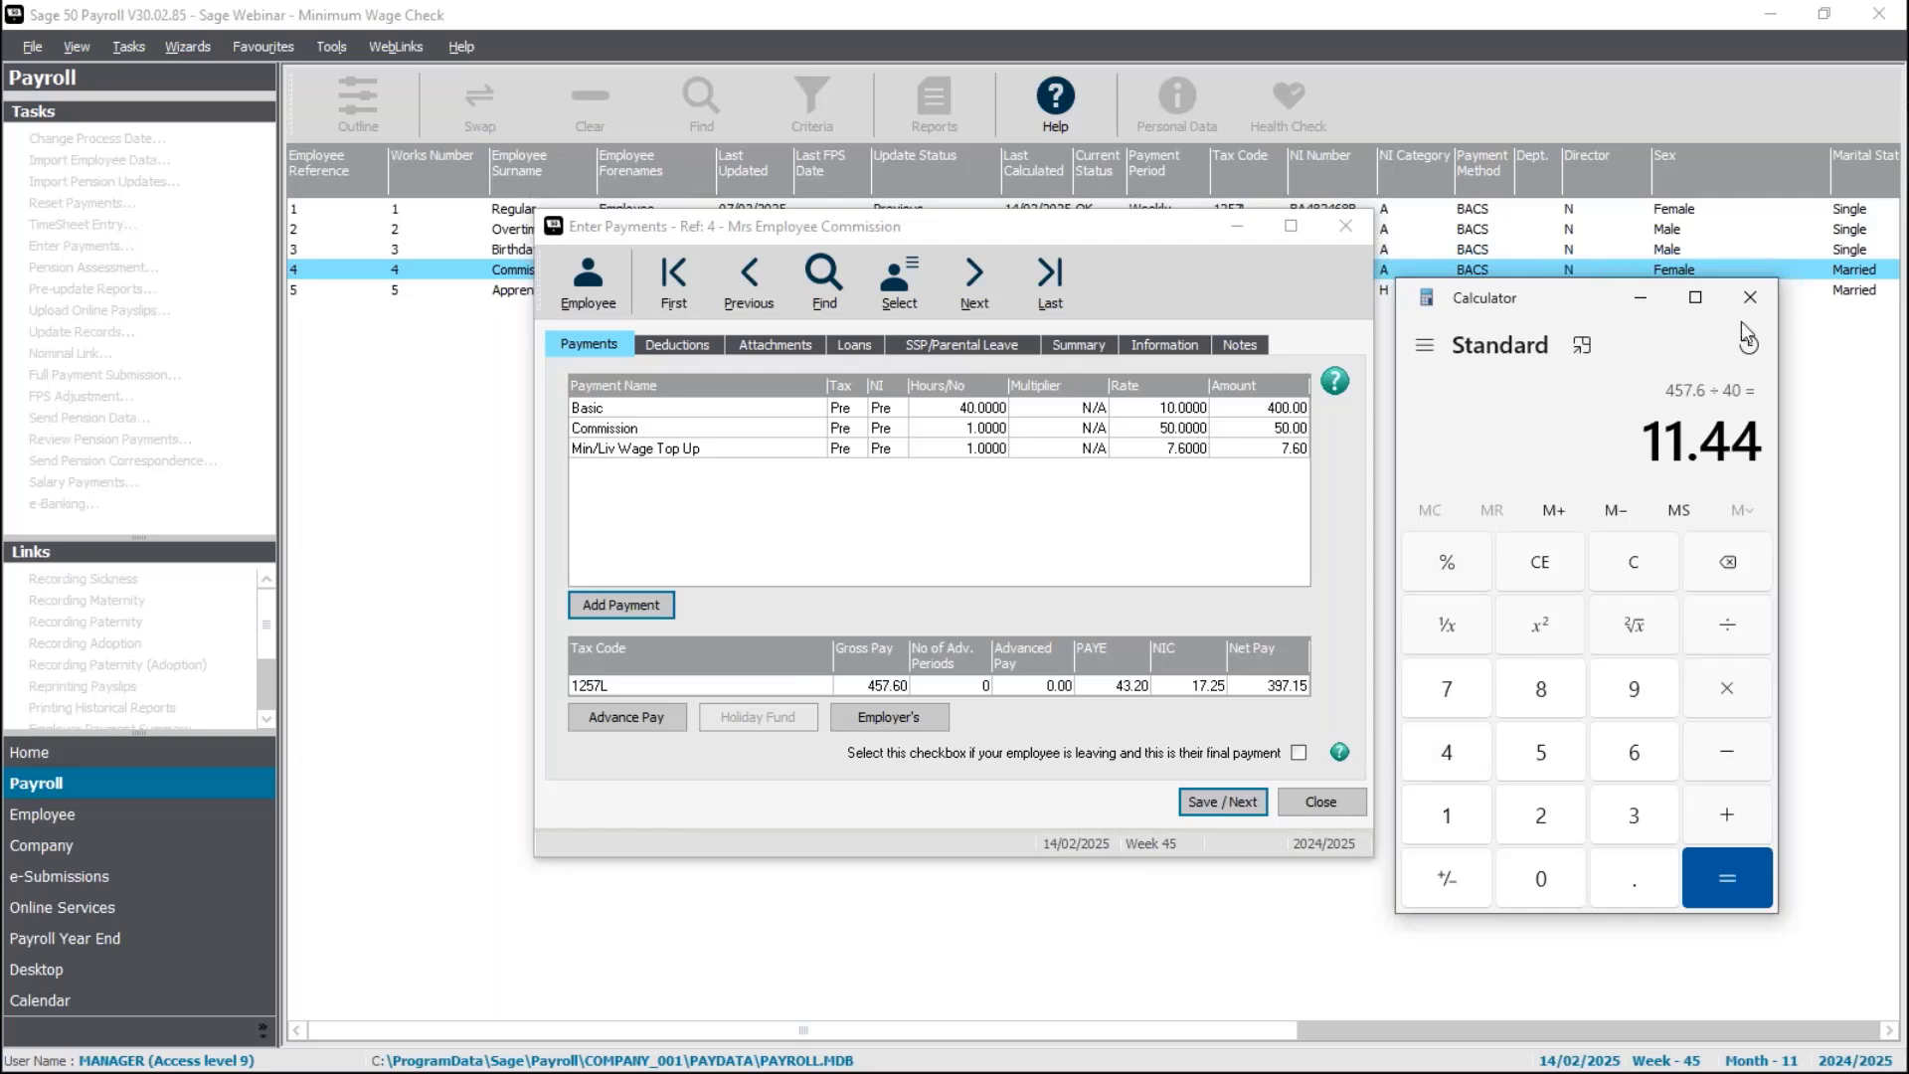
click(1641, 298)
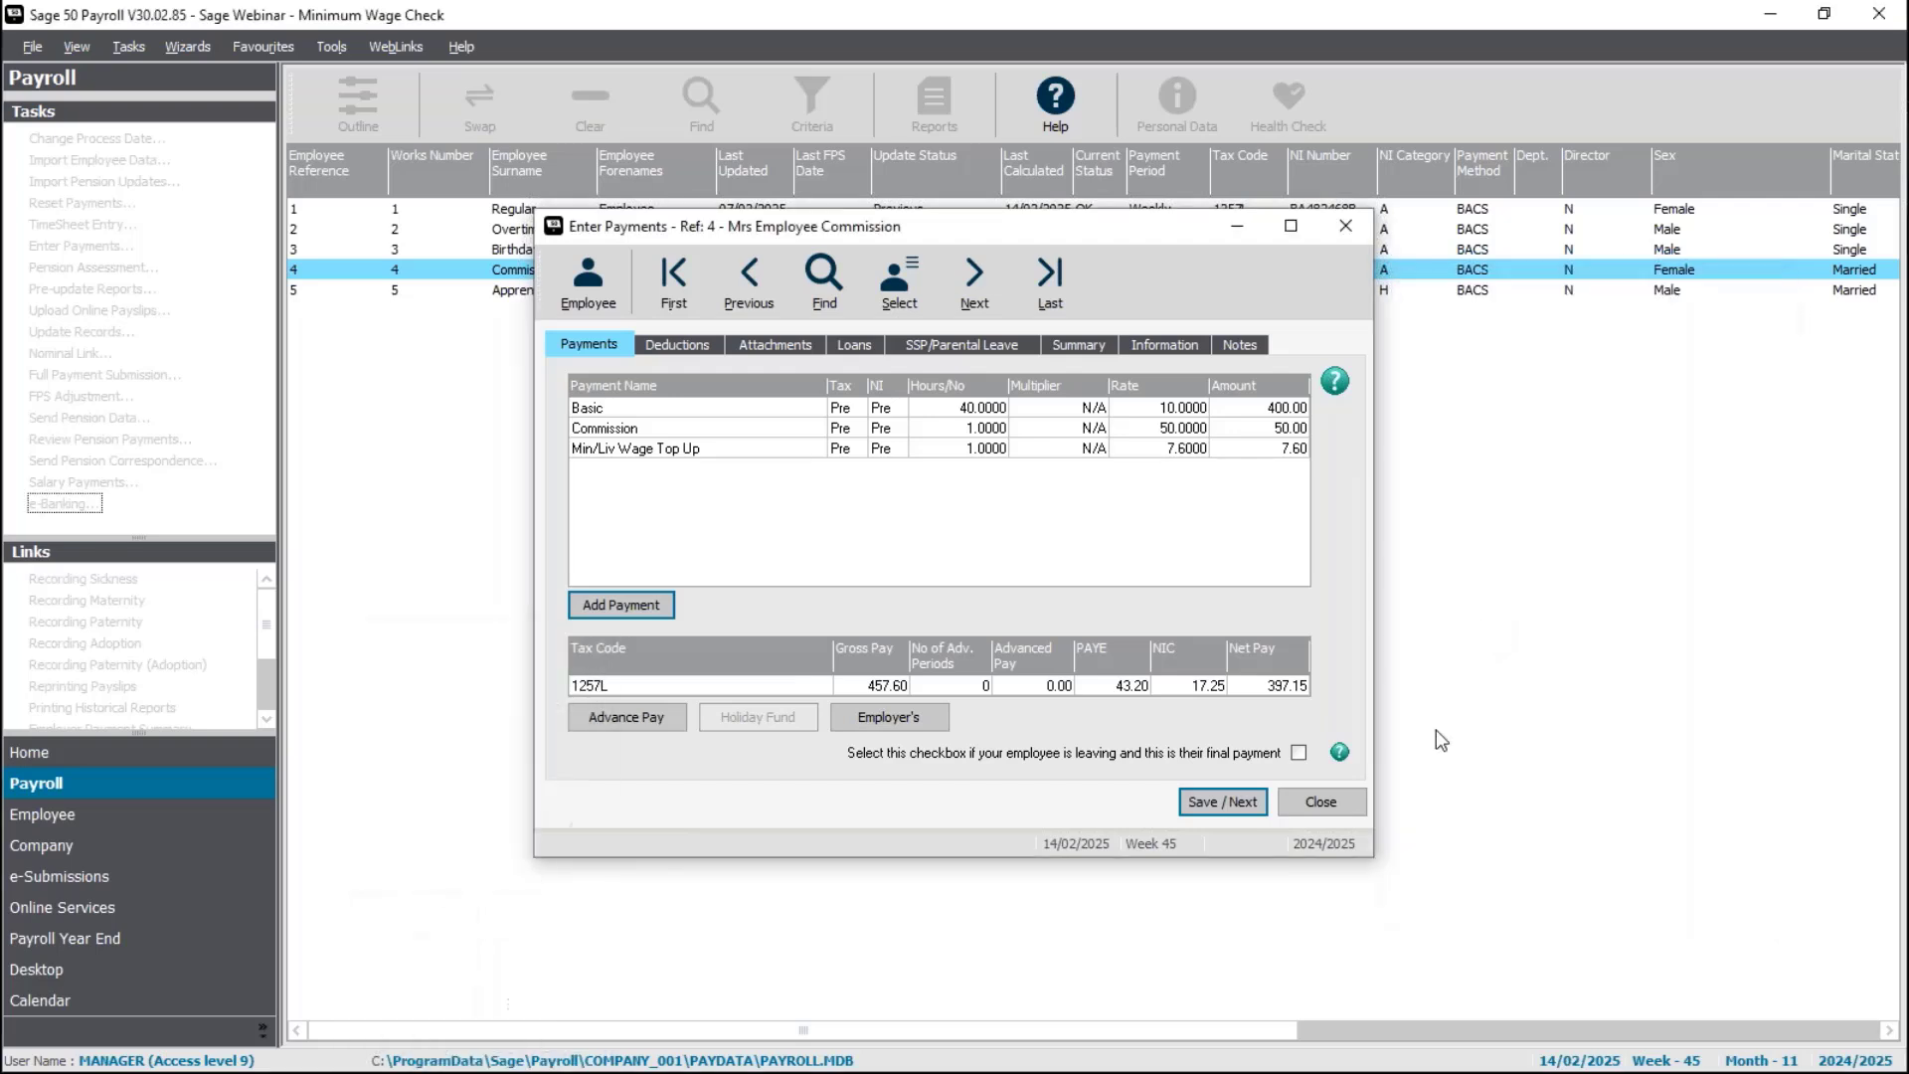
click(1311, 806)
- Open the fifth employee's record, review the personal and employment details and apprentice dates, and close the record
click(783, 291)
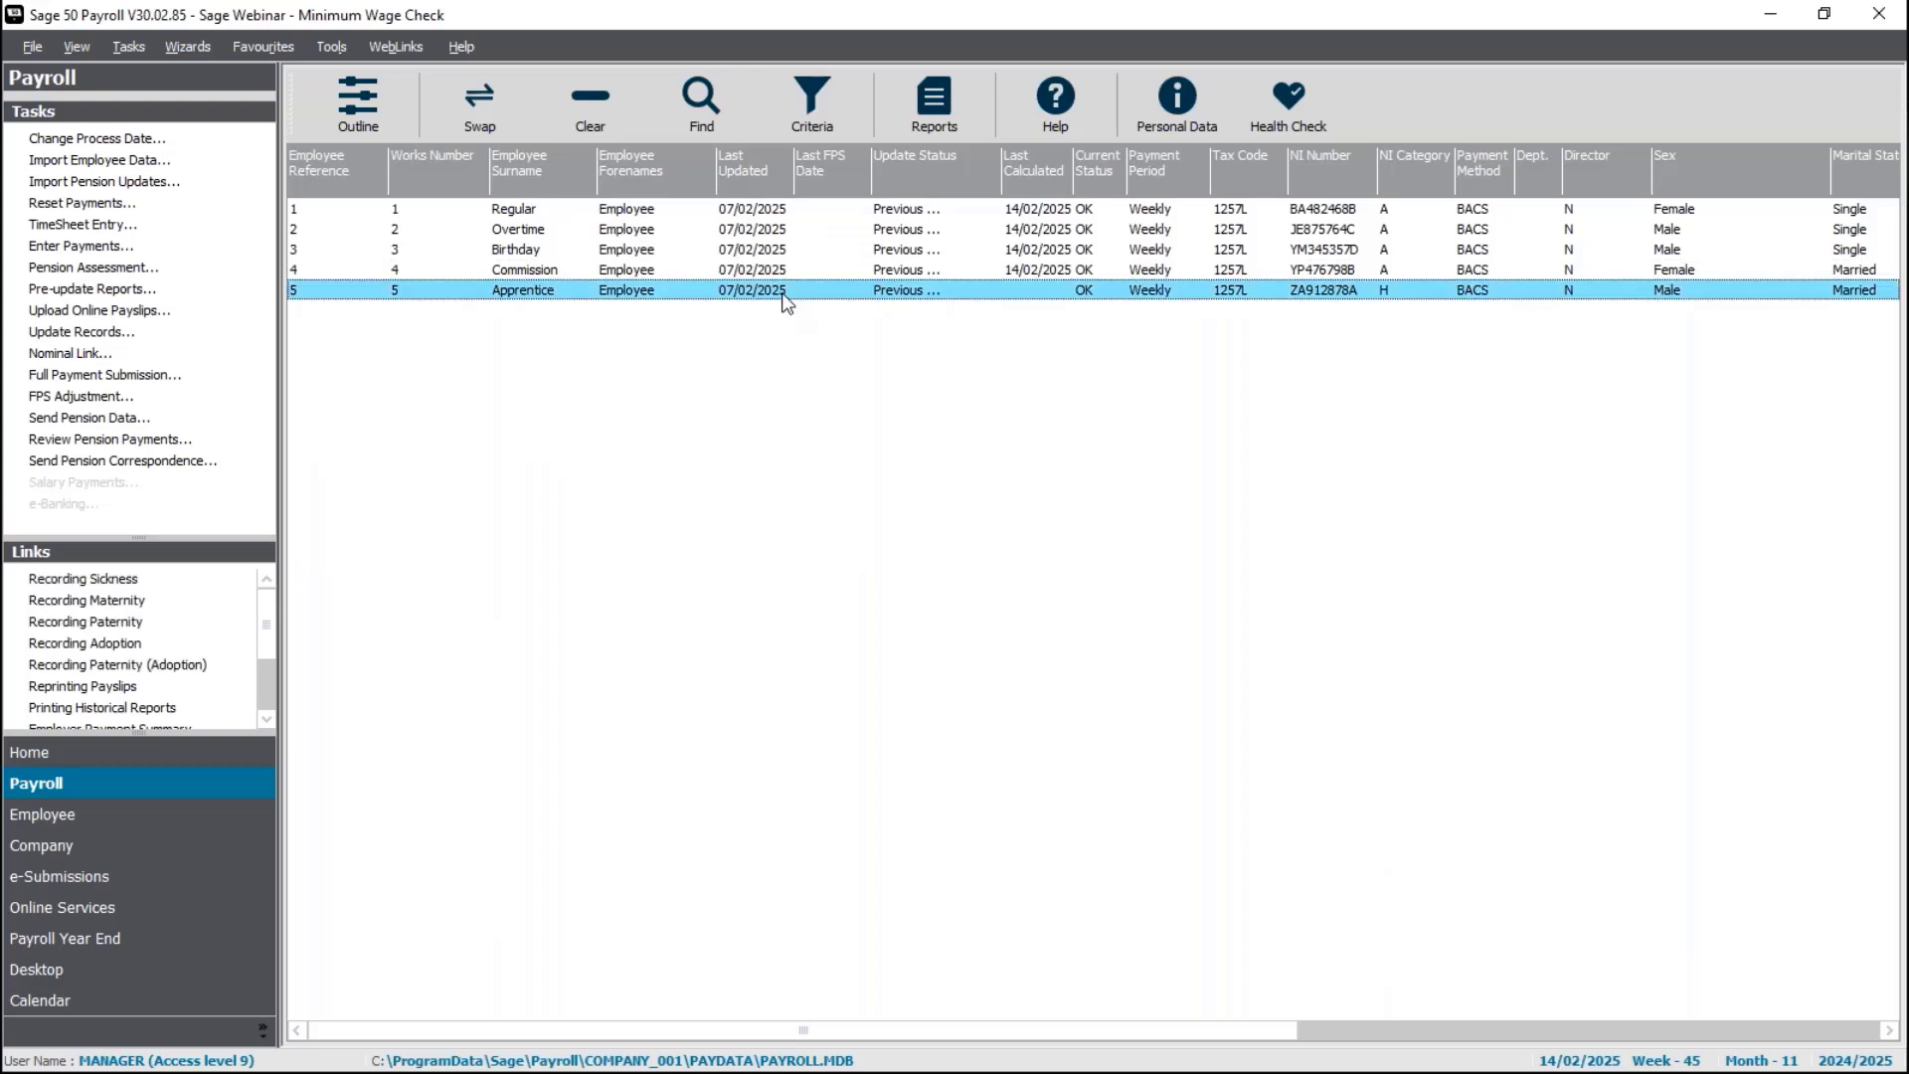
right_click(782, 293)
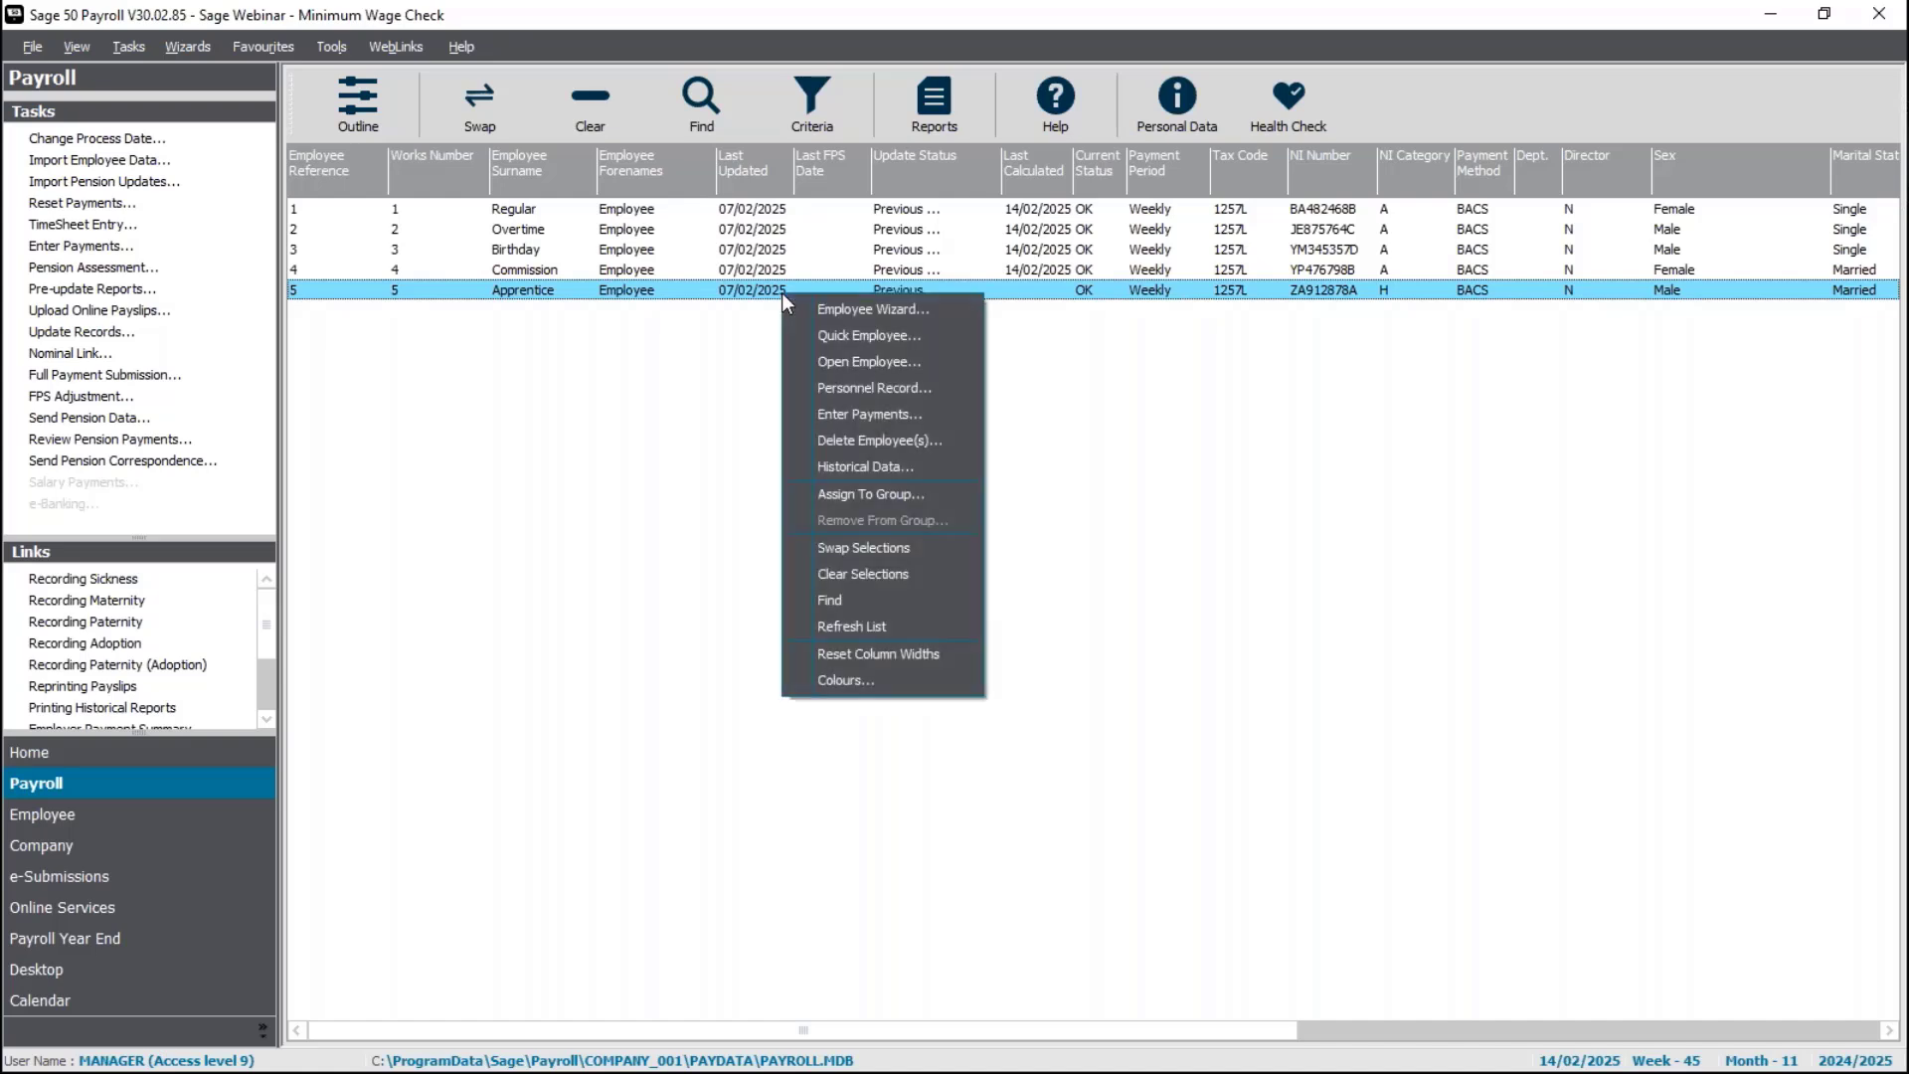
click(833, 363)
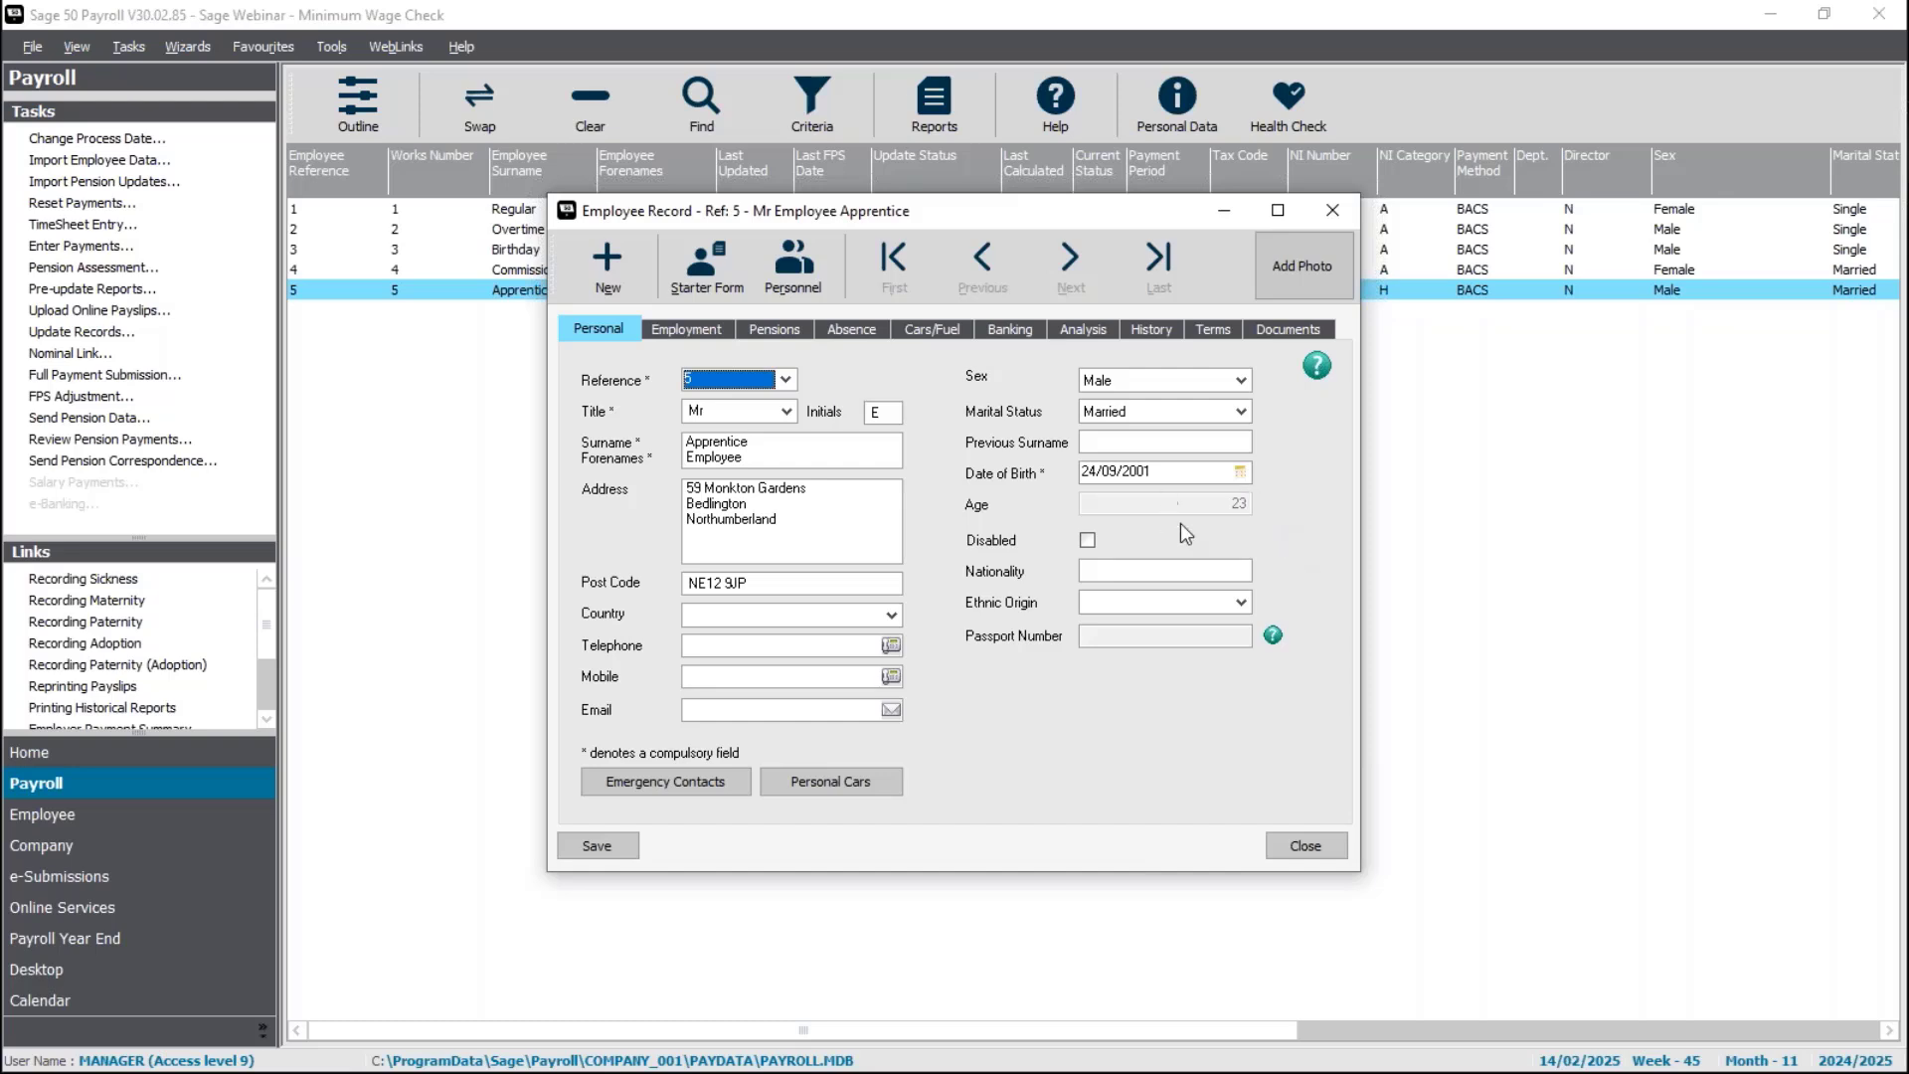
click(696, 333)
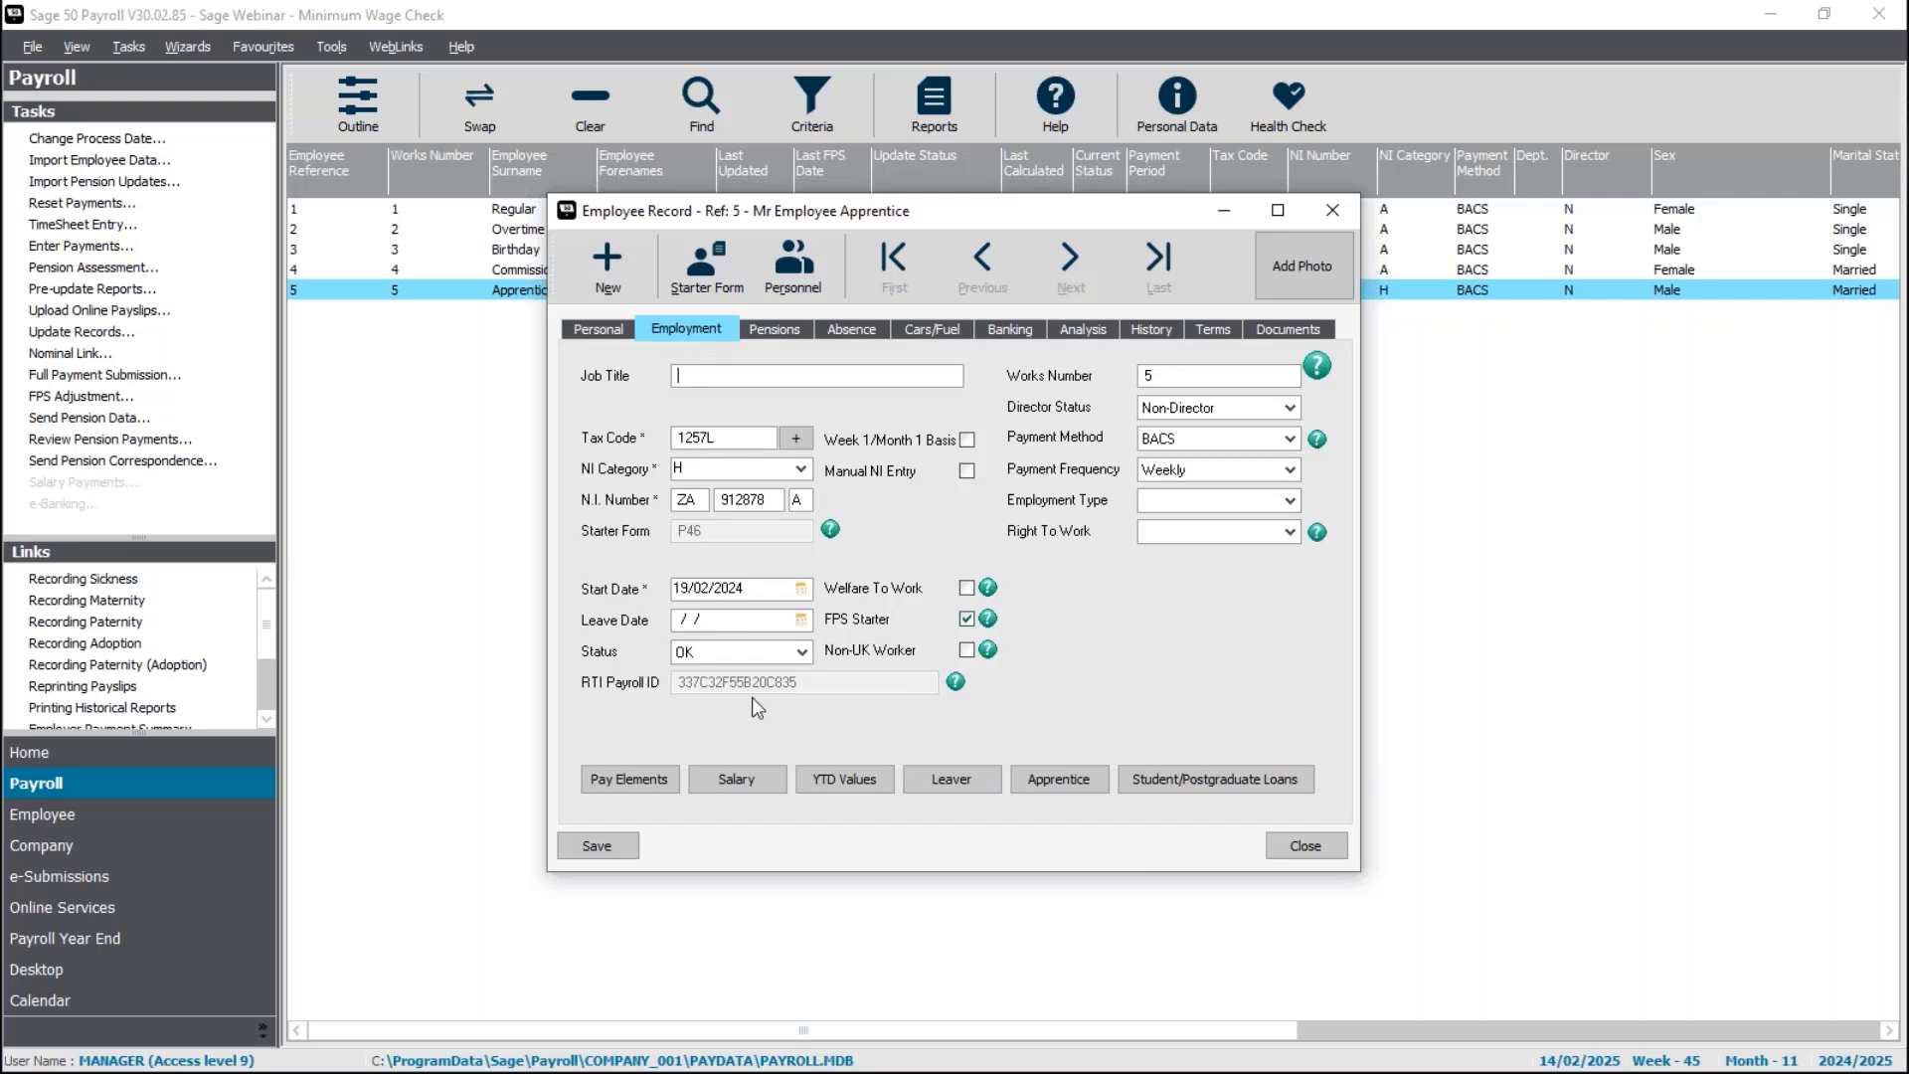
click(1059, 779)
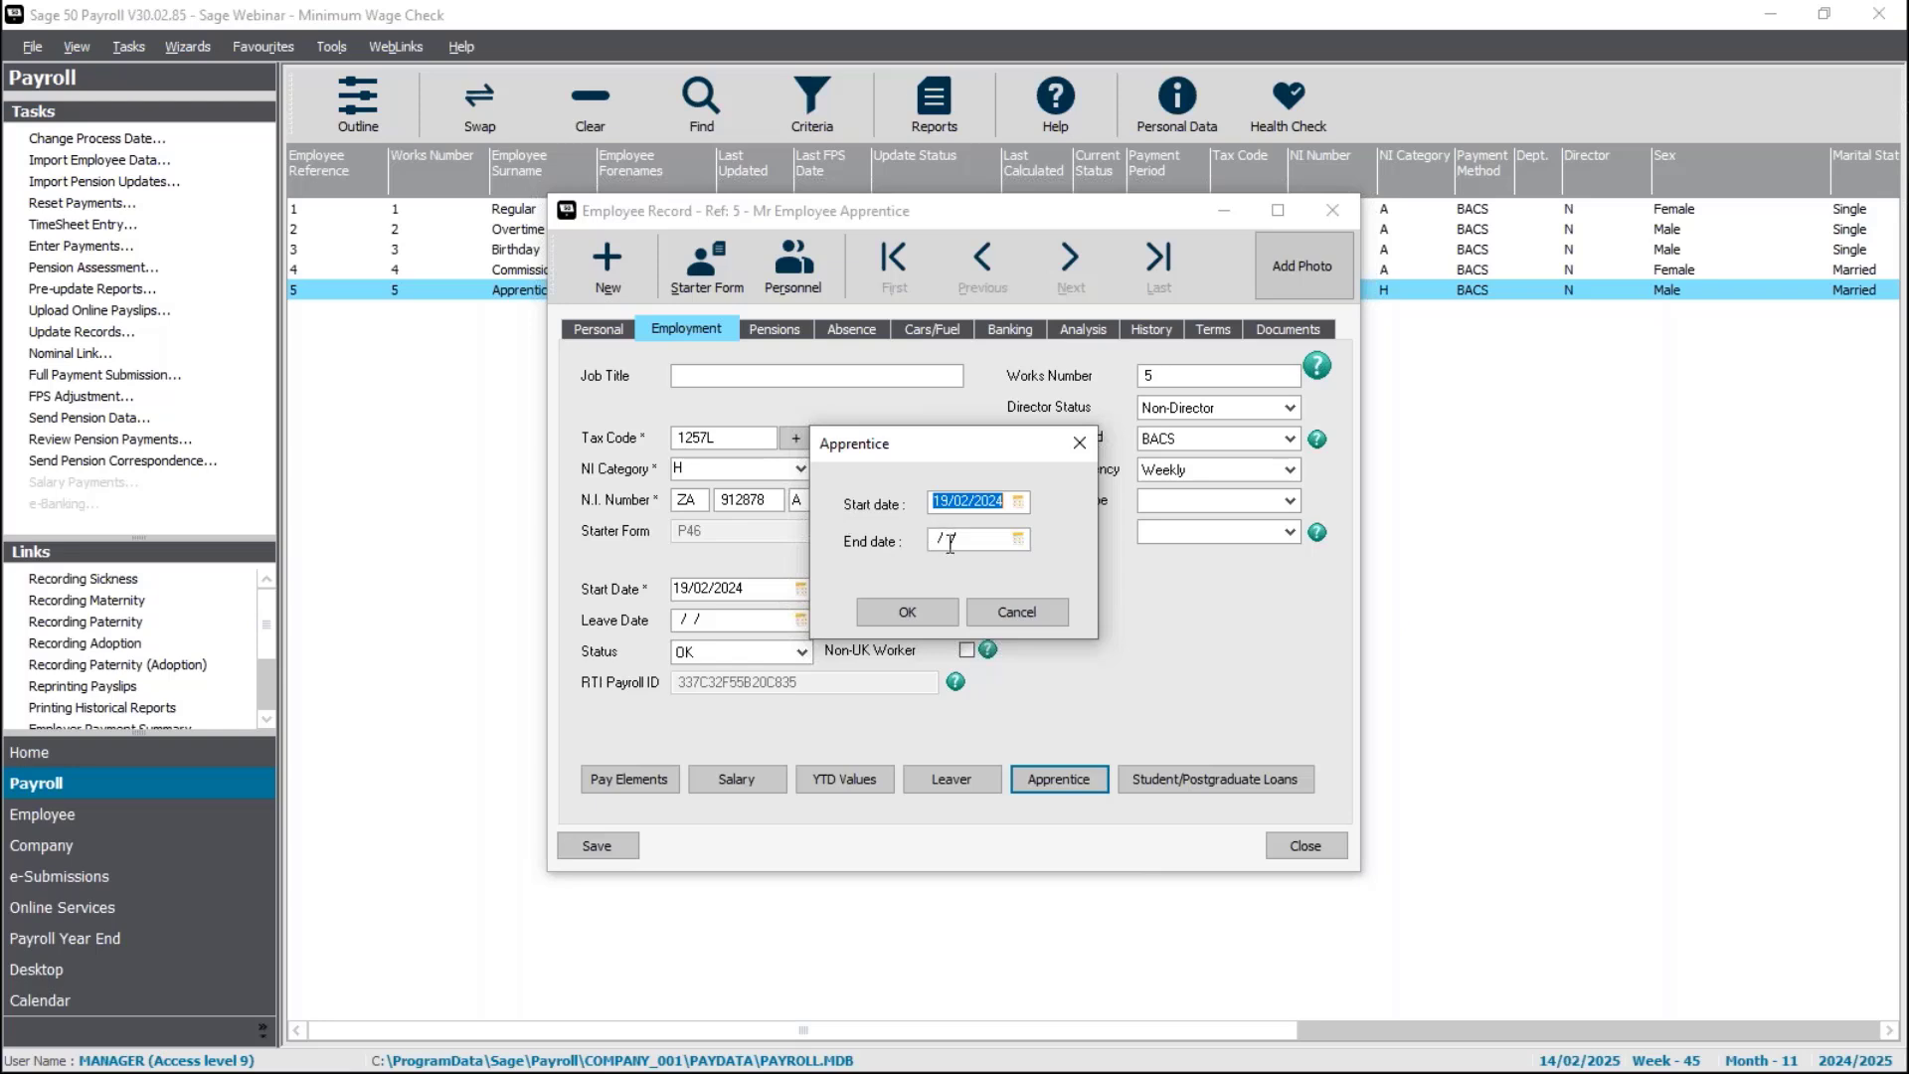
click(905, 612)
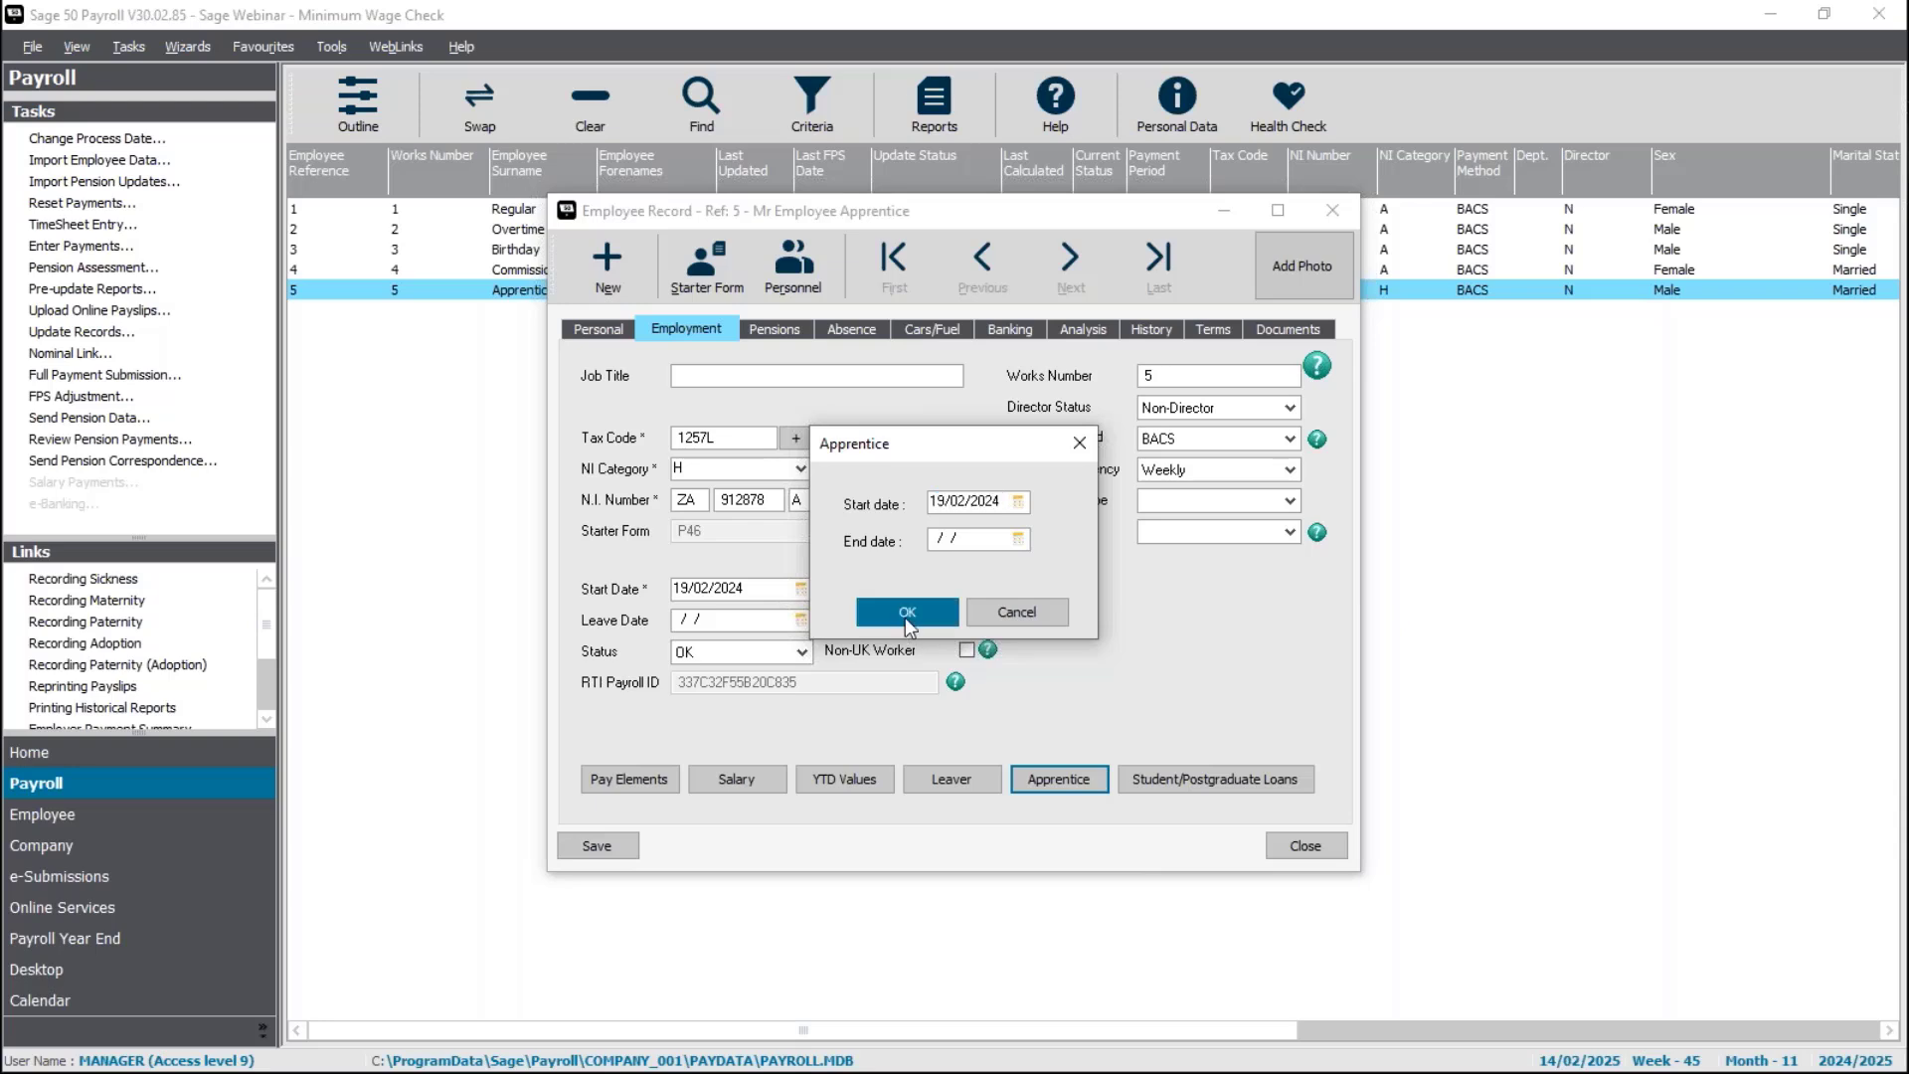
click(1304, 846)
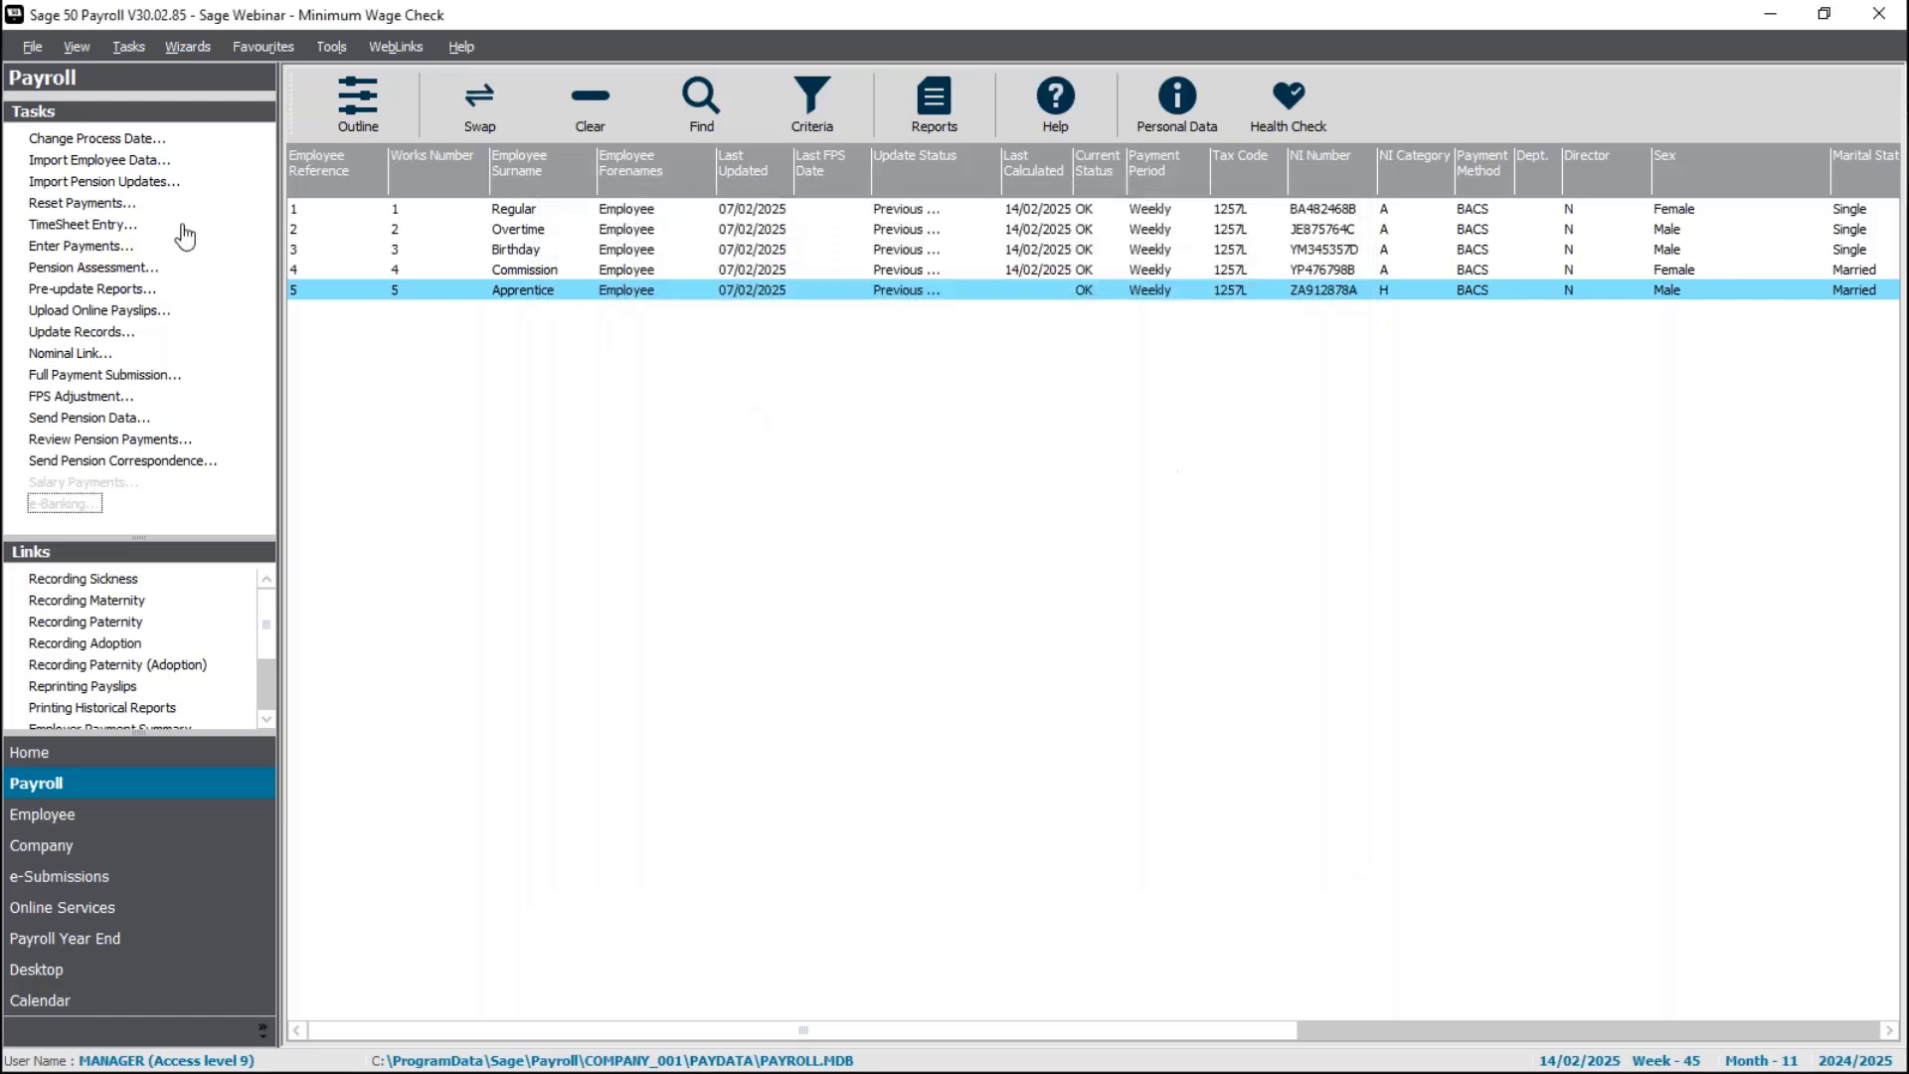
- Process the fifth employee's Basic payment of 40 hours at 6.40, save it and close payment entry
click(83, 248)
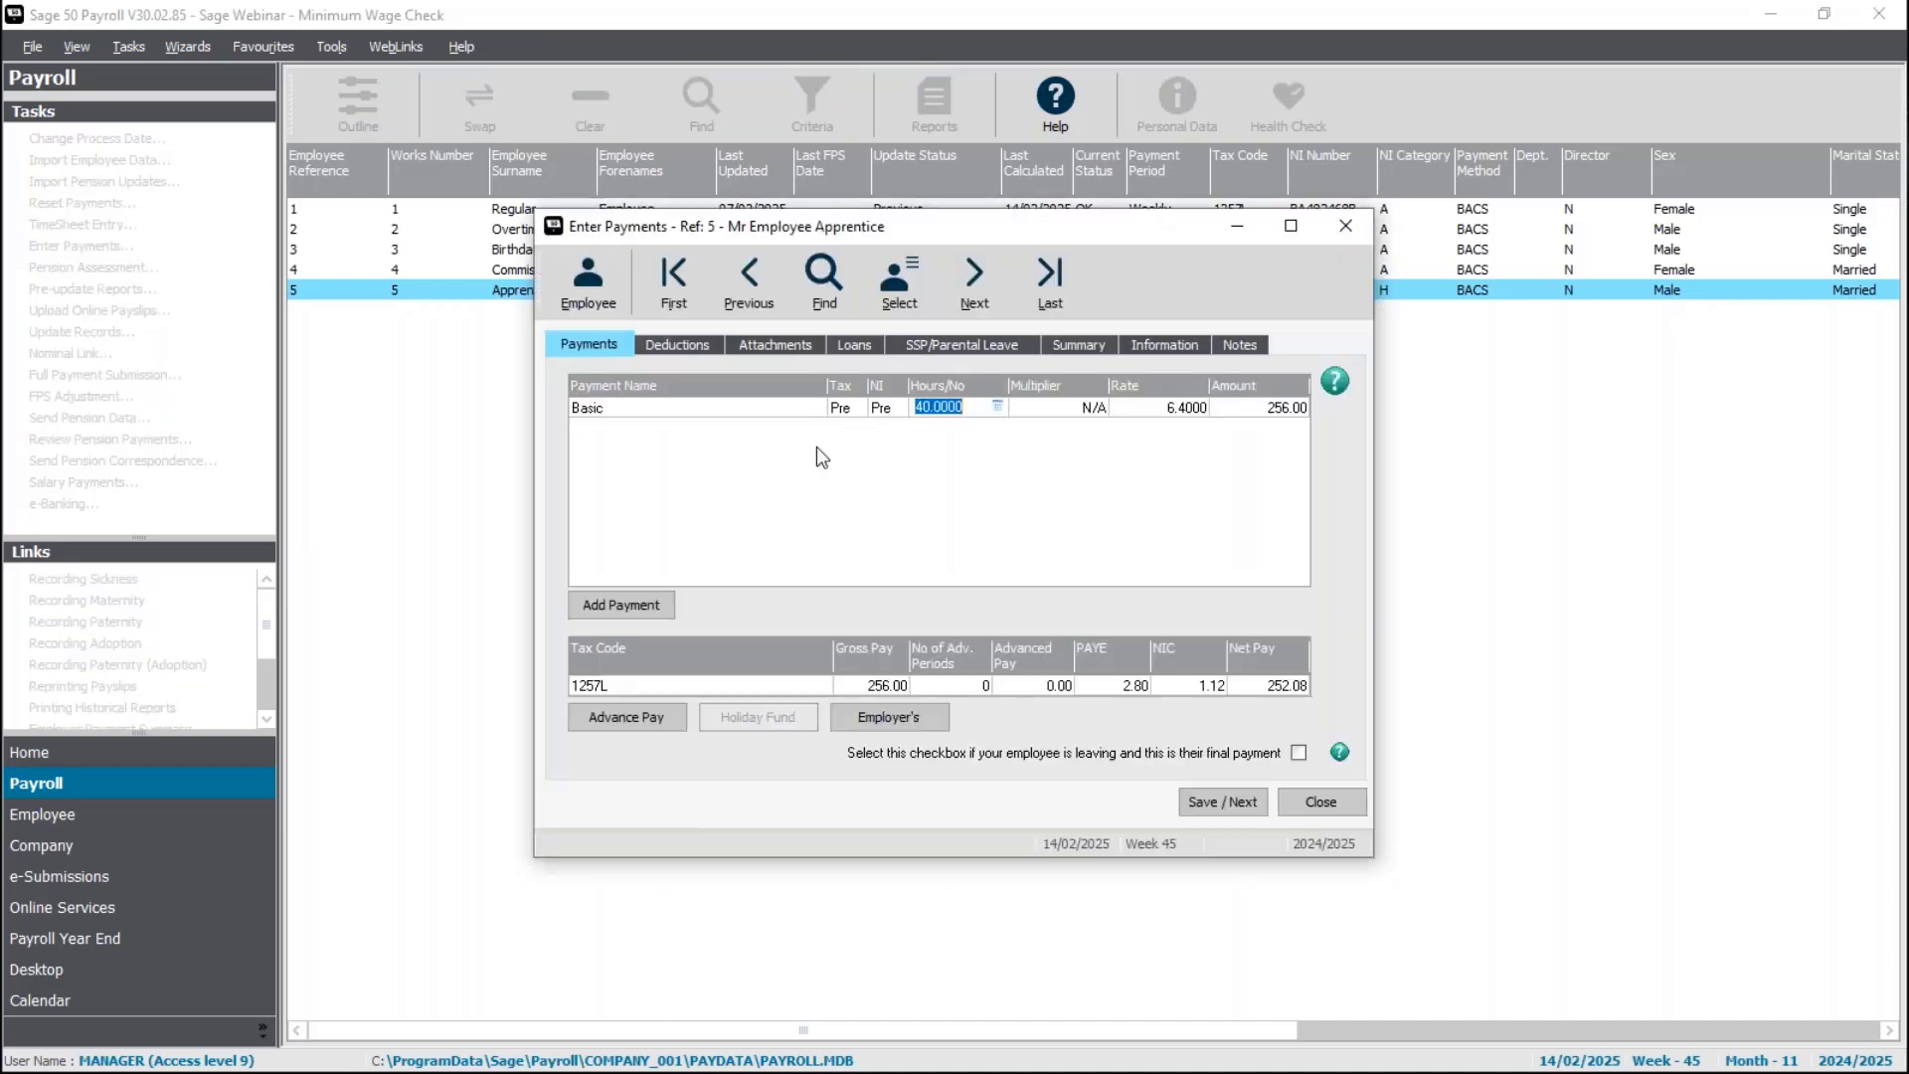
click(1185, 414)
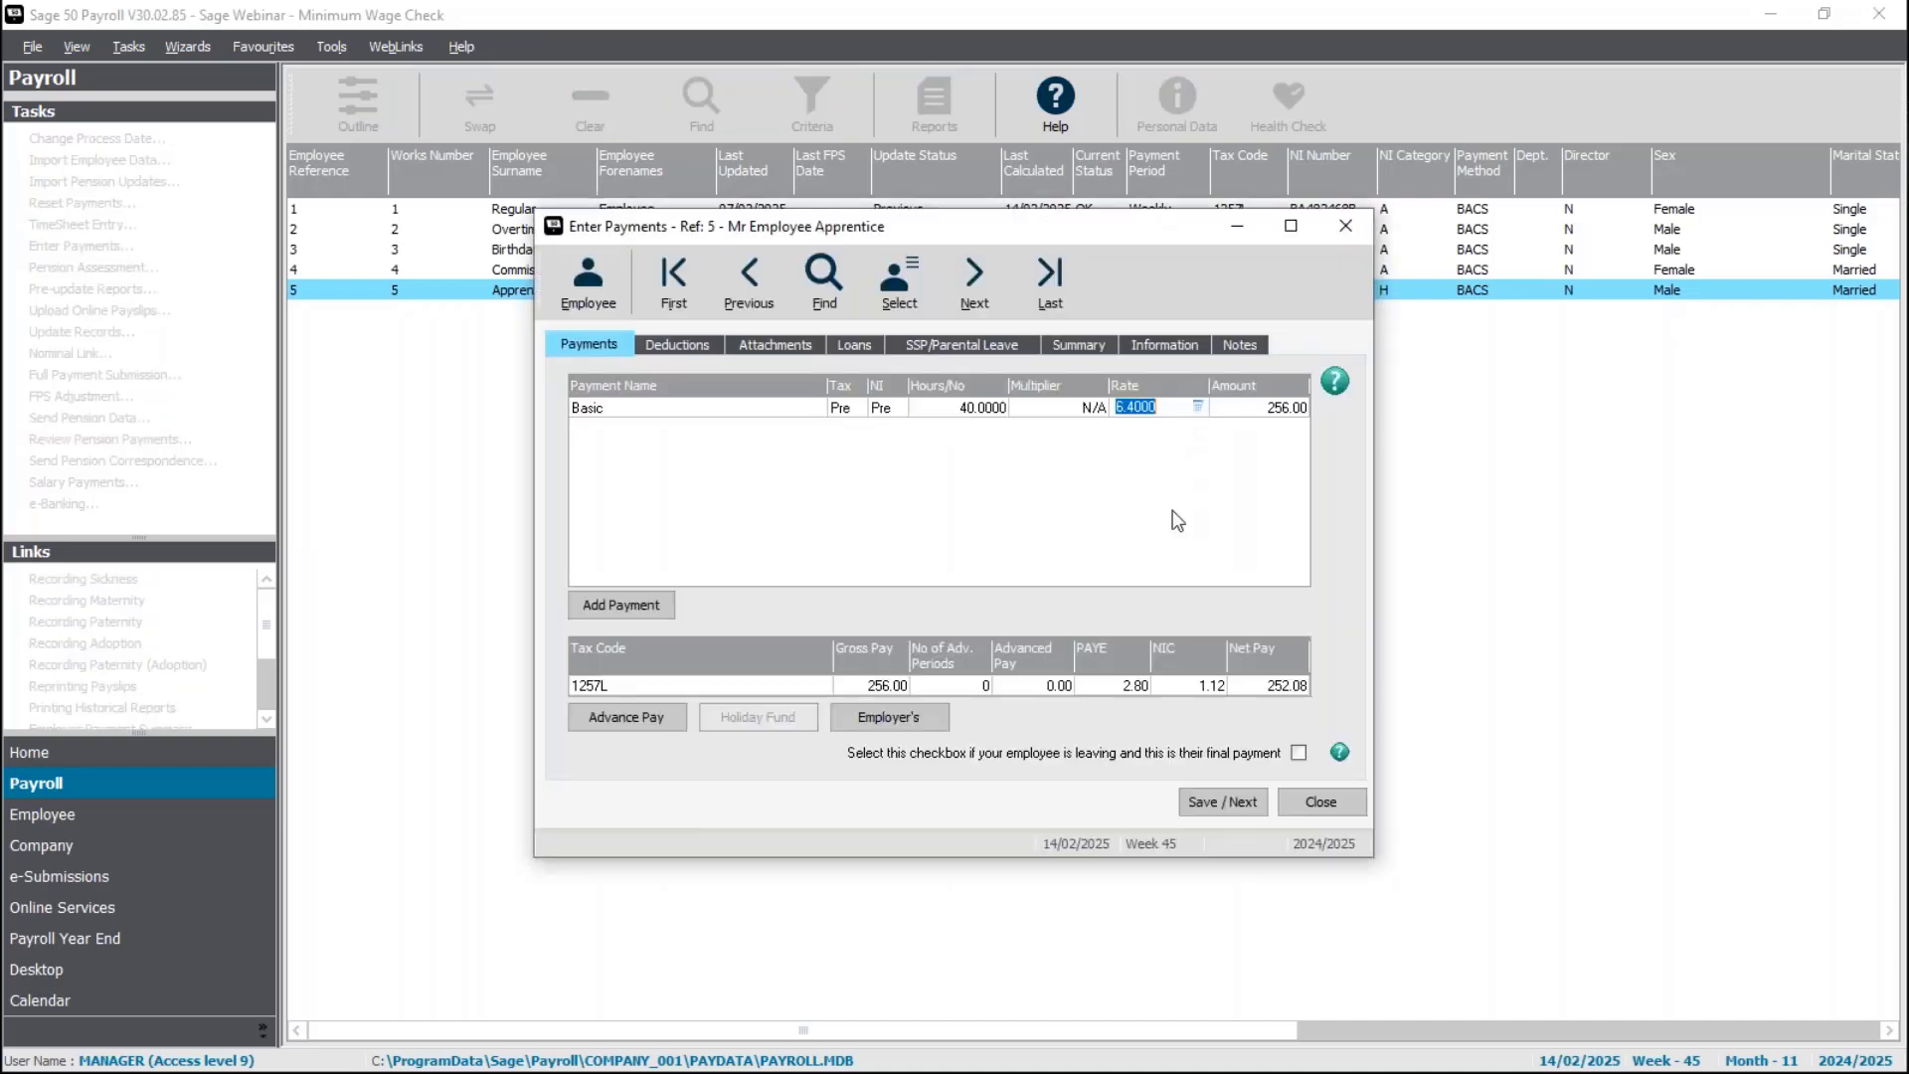
click(1232, 804)
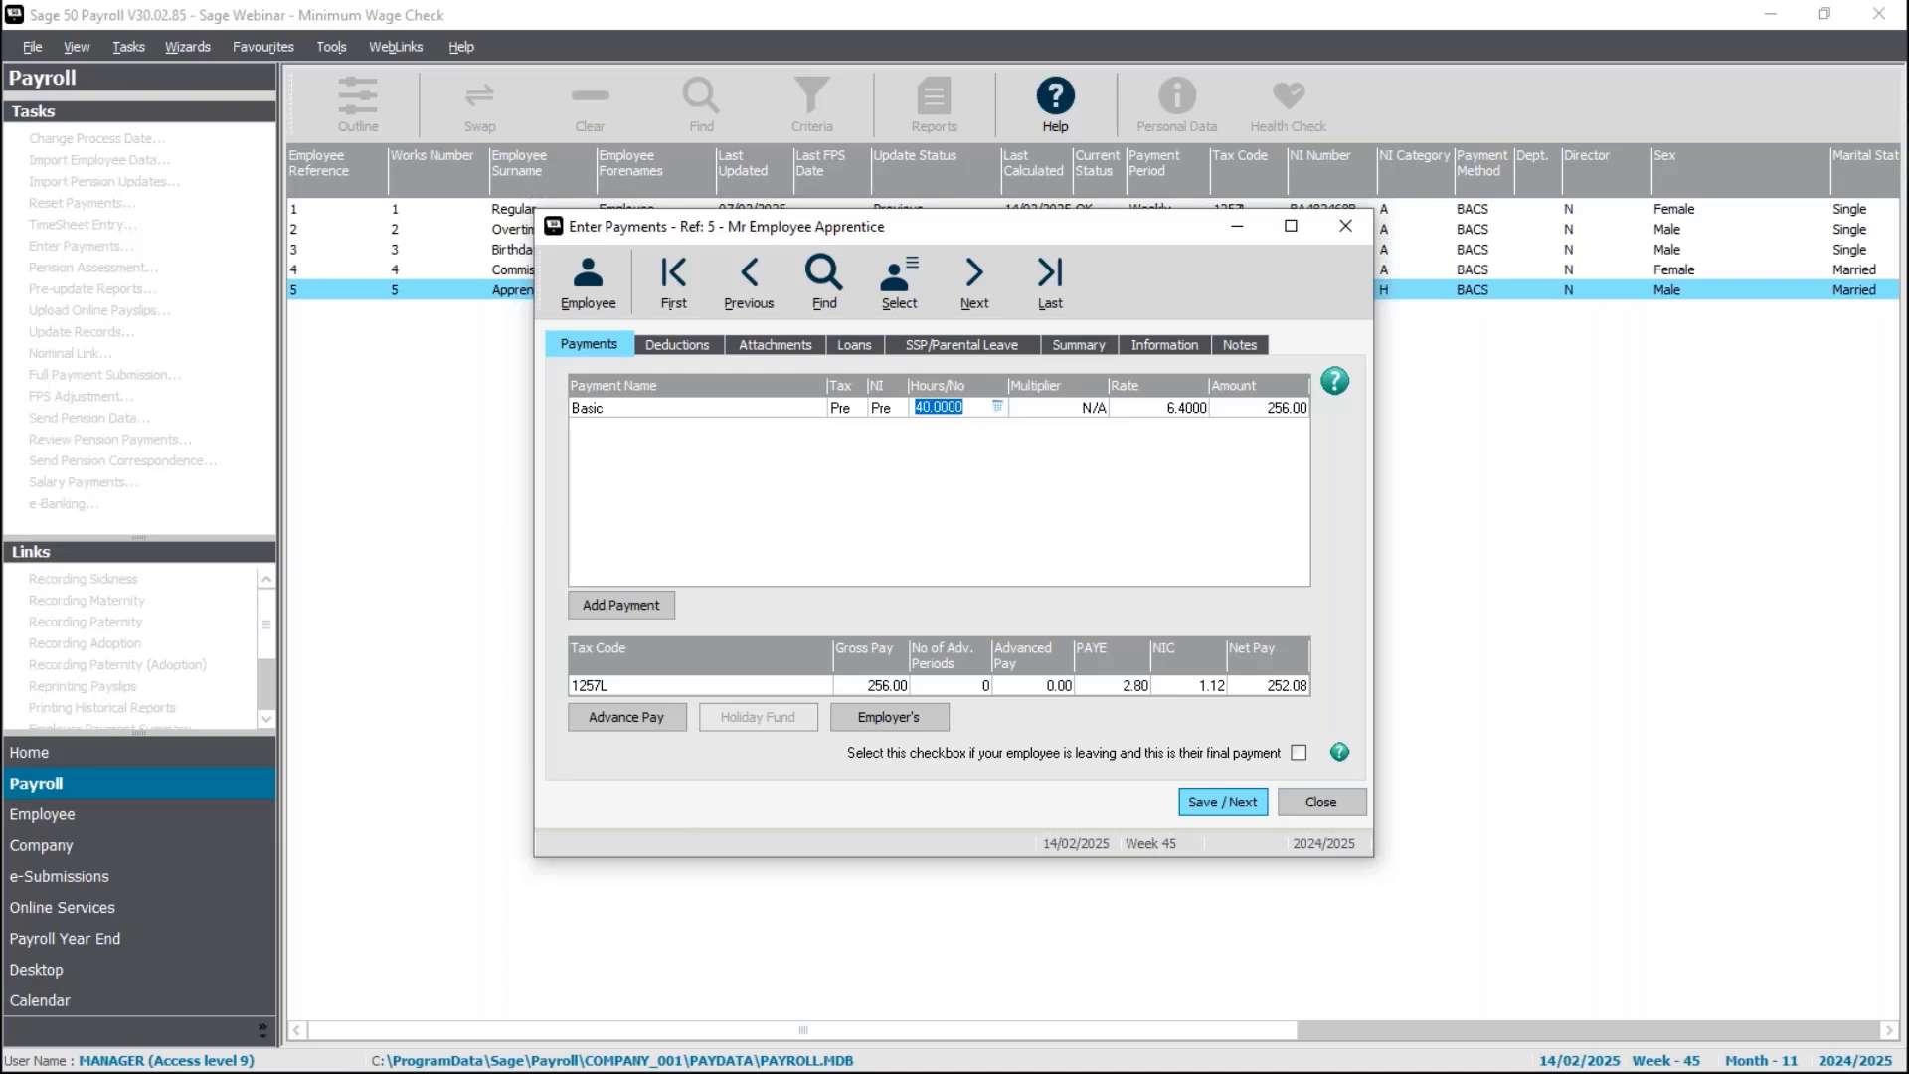
click(1322, 803)
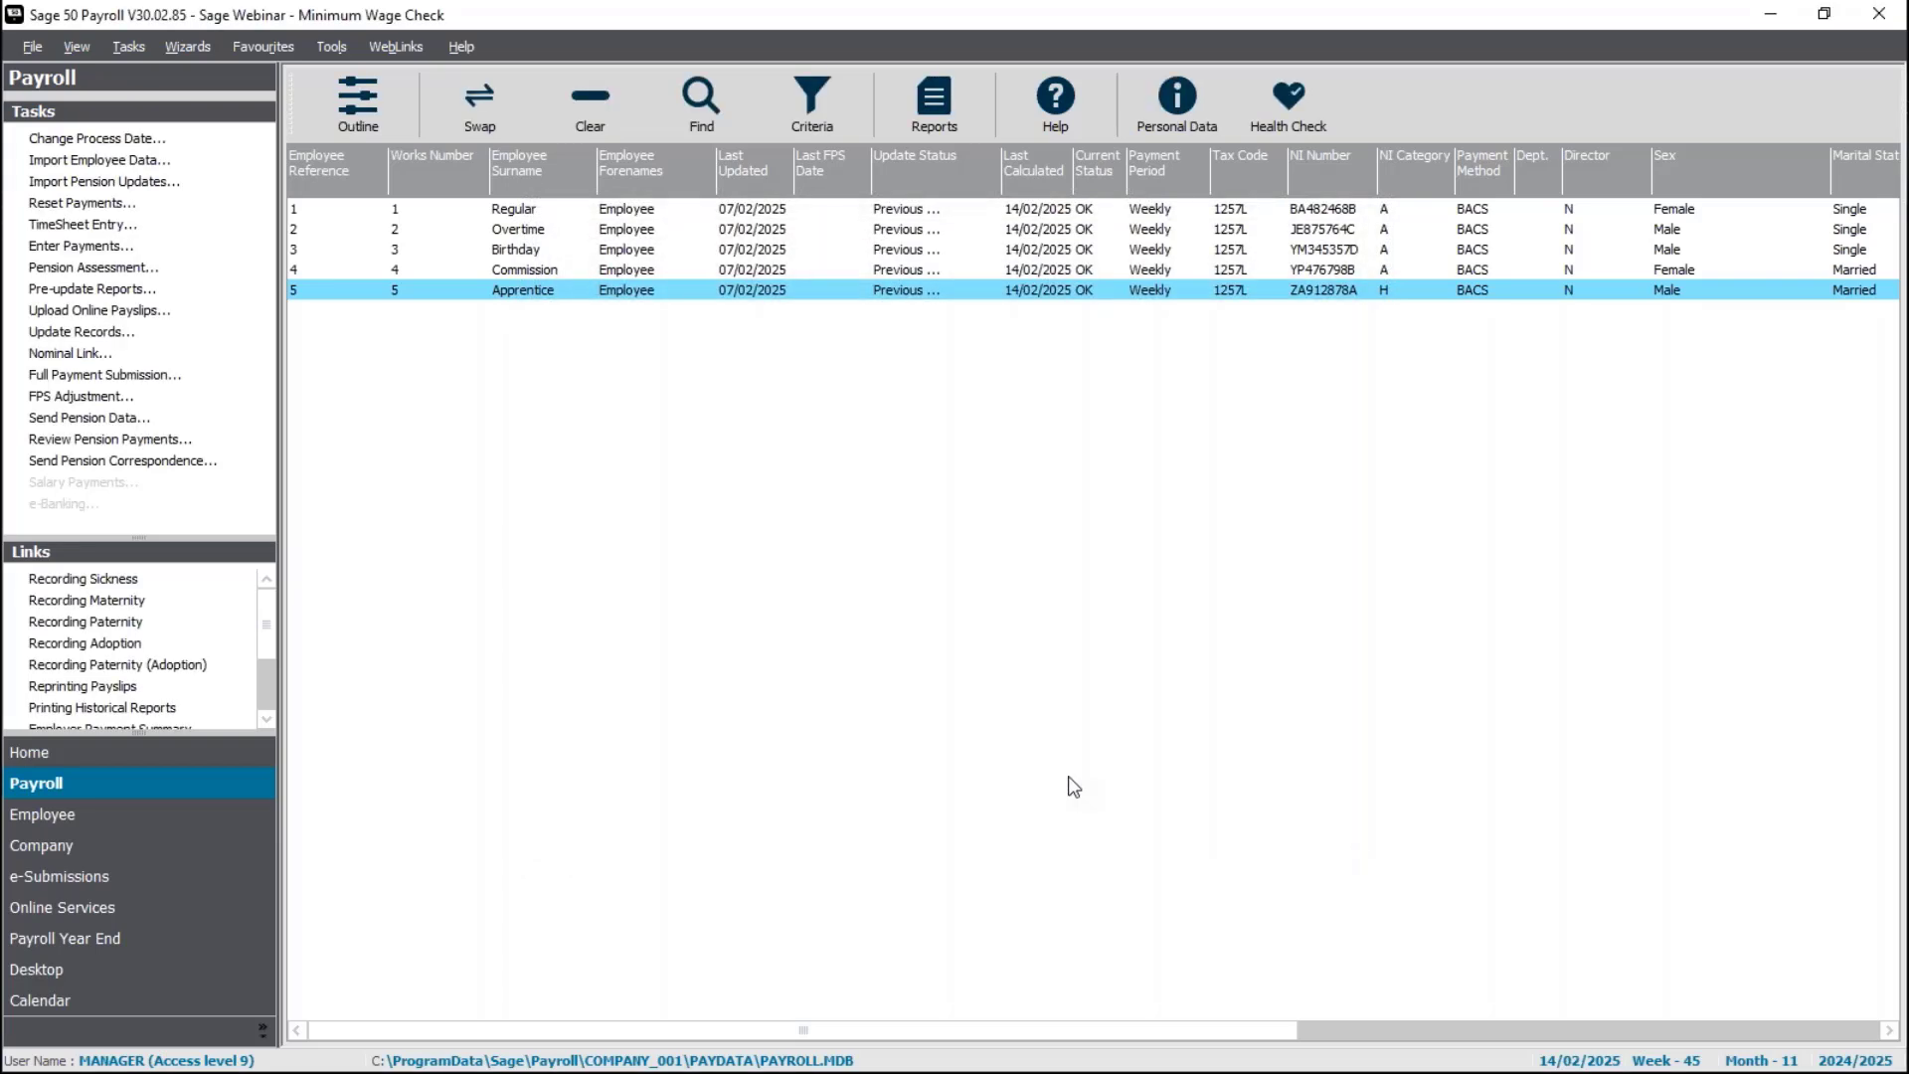
- Select all five employees and complete the Update Records wizard for the current pay run
click(591, 100)
click(479, 99)
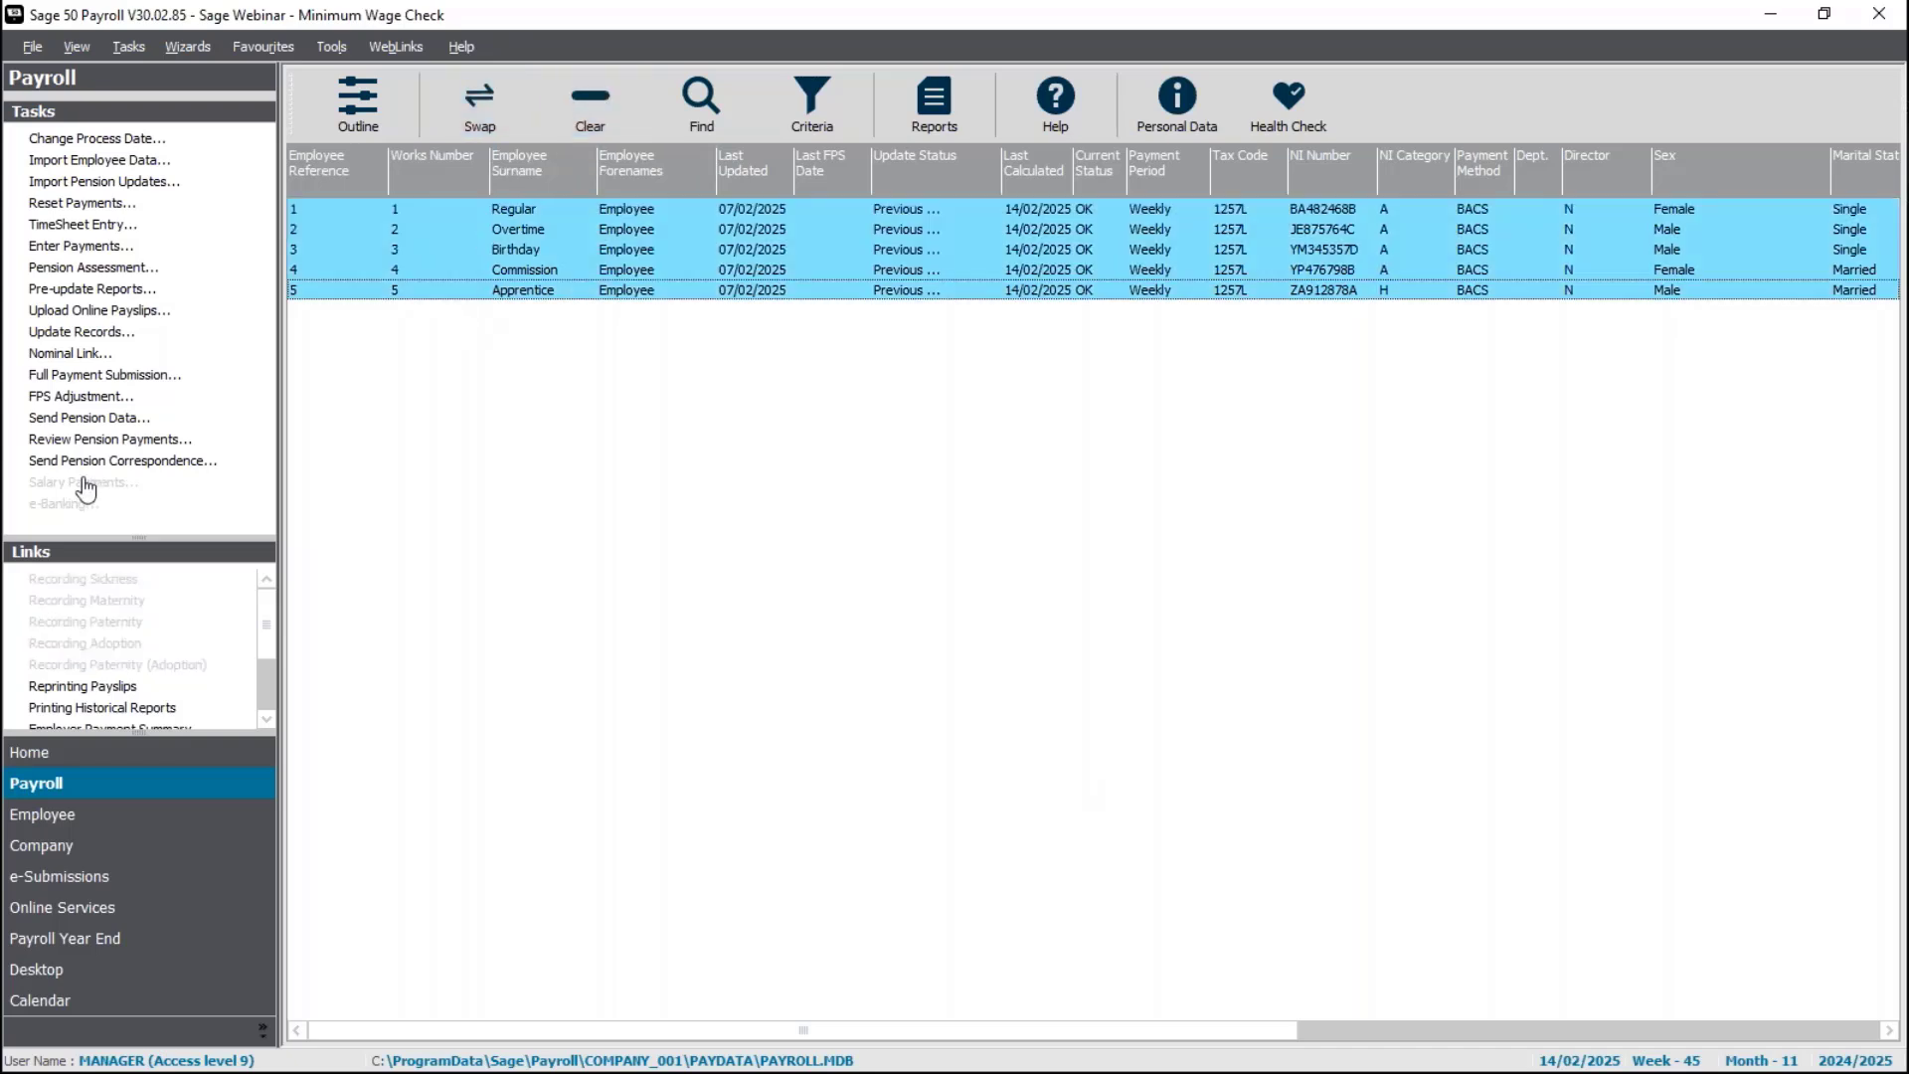
click(81, 332)
click(1029, 647)
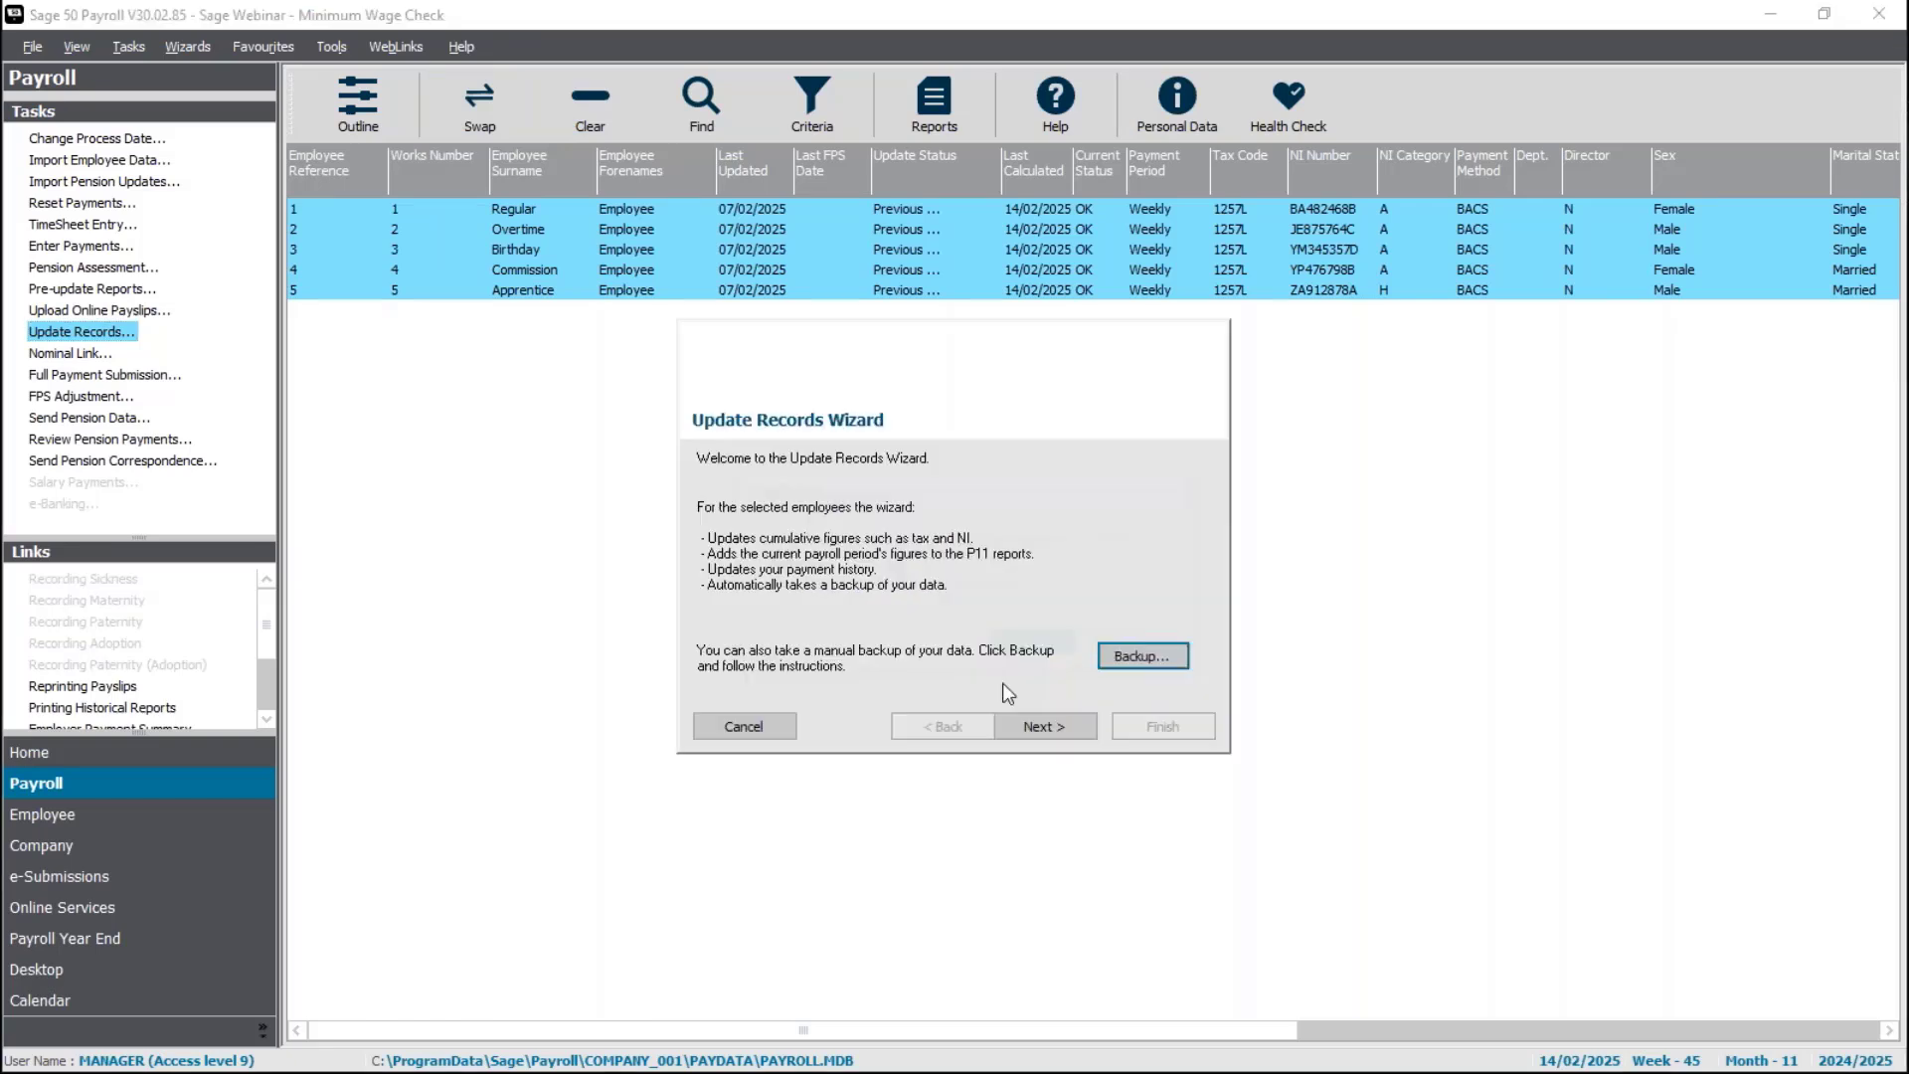
click(1045, 726)
click(1054, 726)
click(1172, 730)
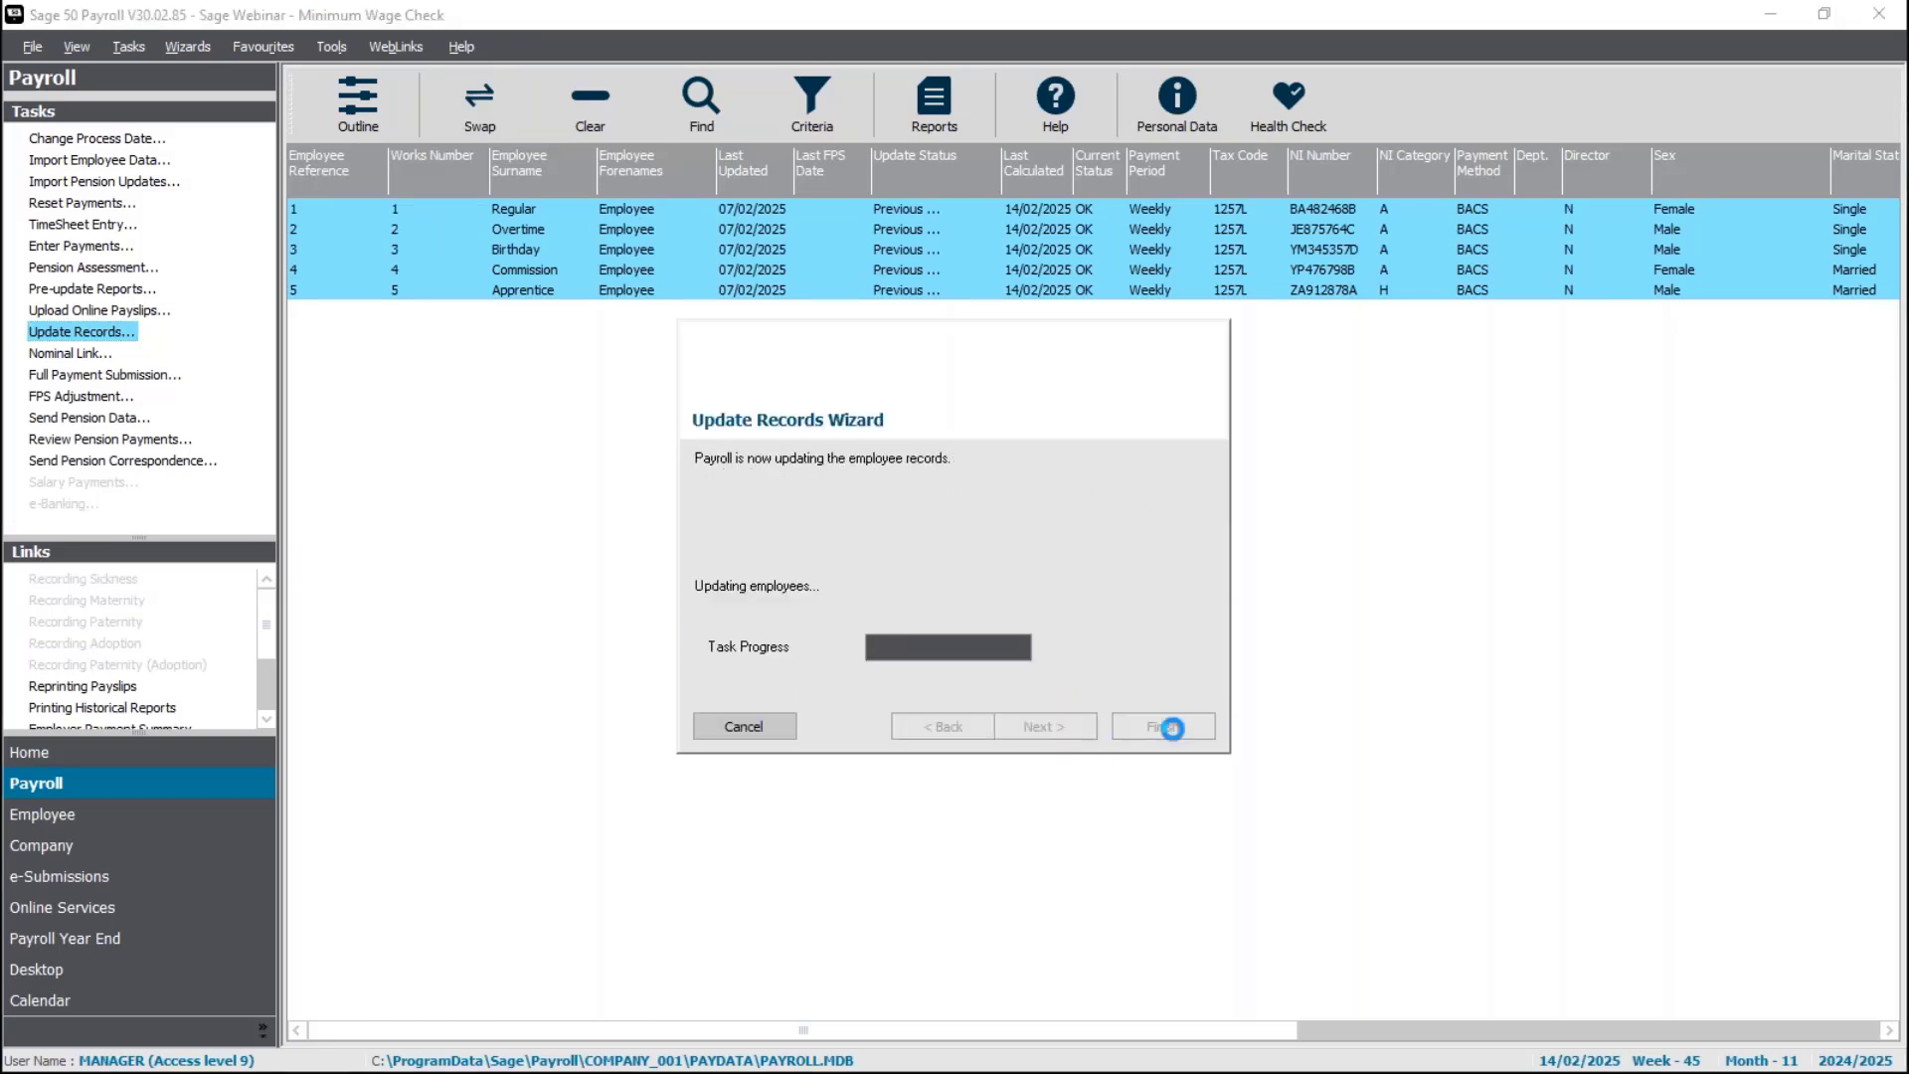
click(1167, 644)
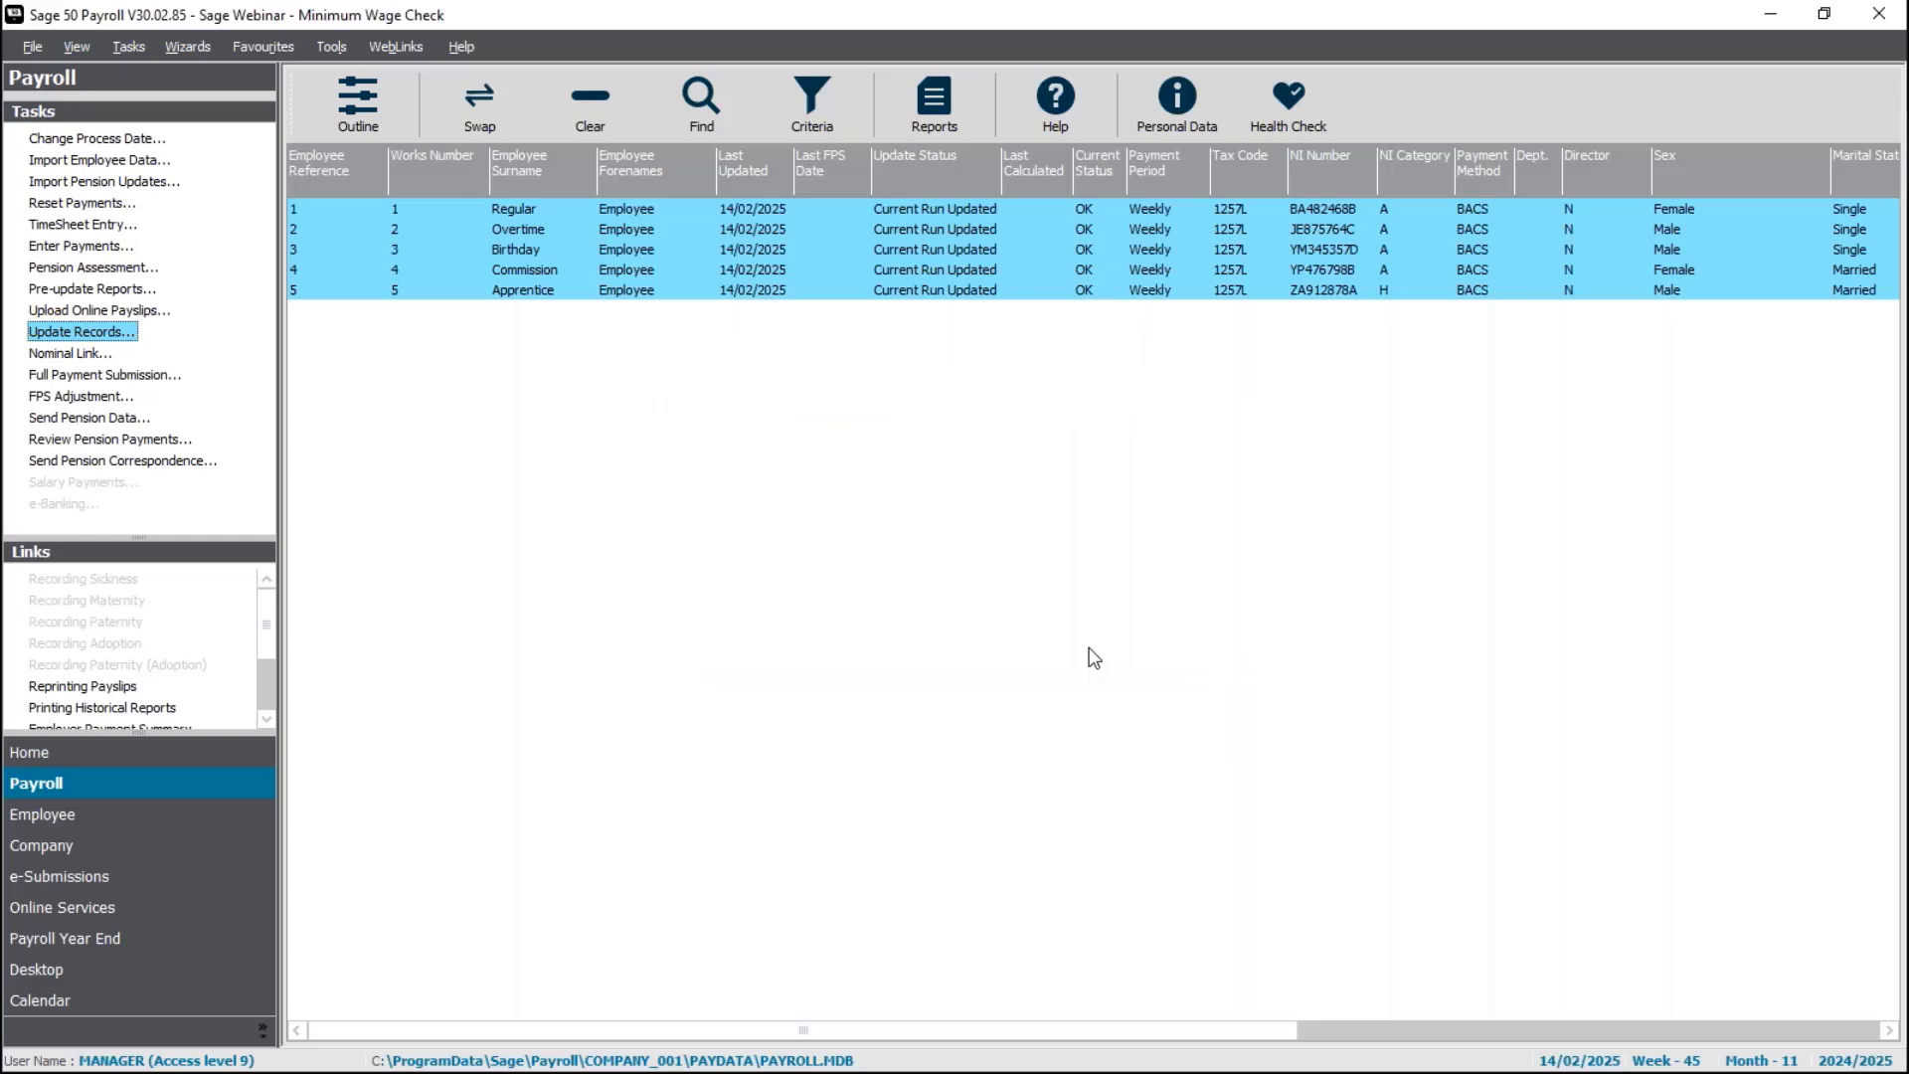
- Change the process date to 21/02/2025 and reselect all five employees
click(109, 141)
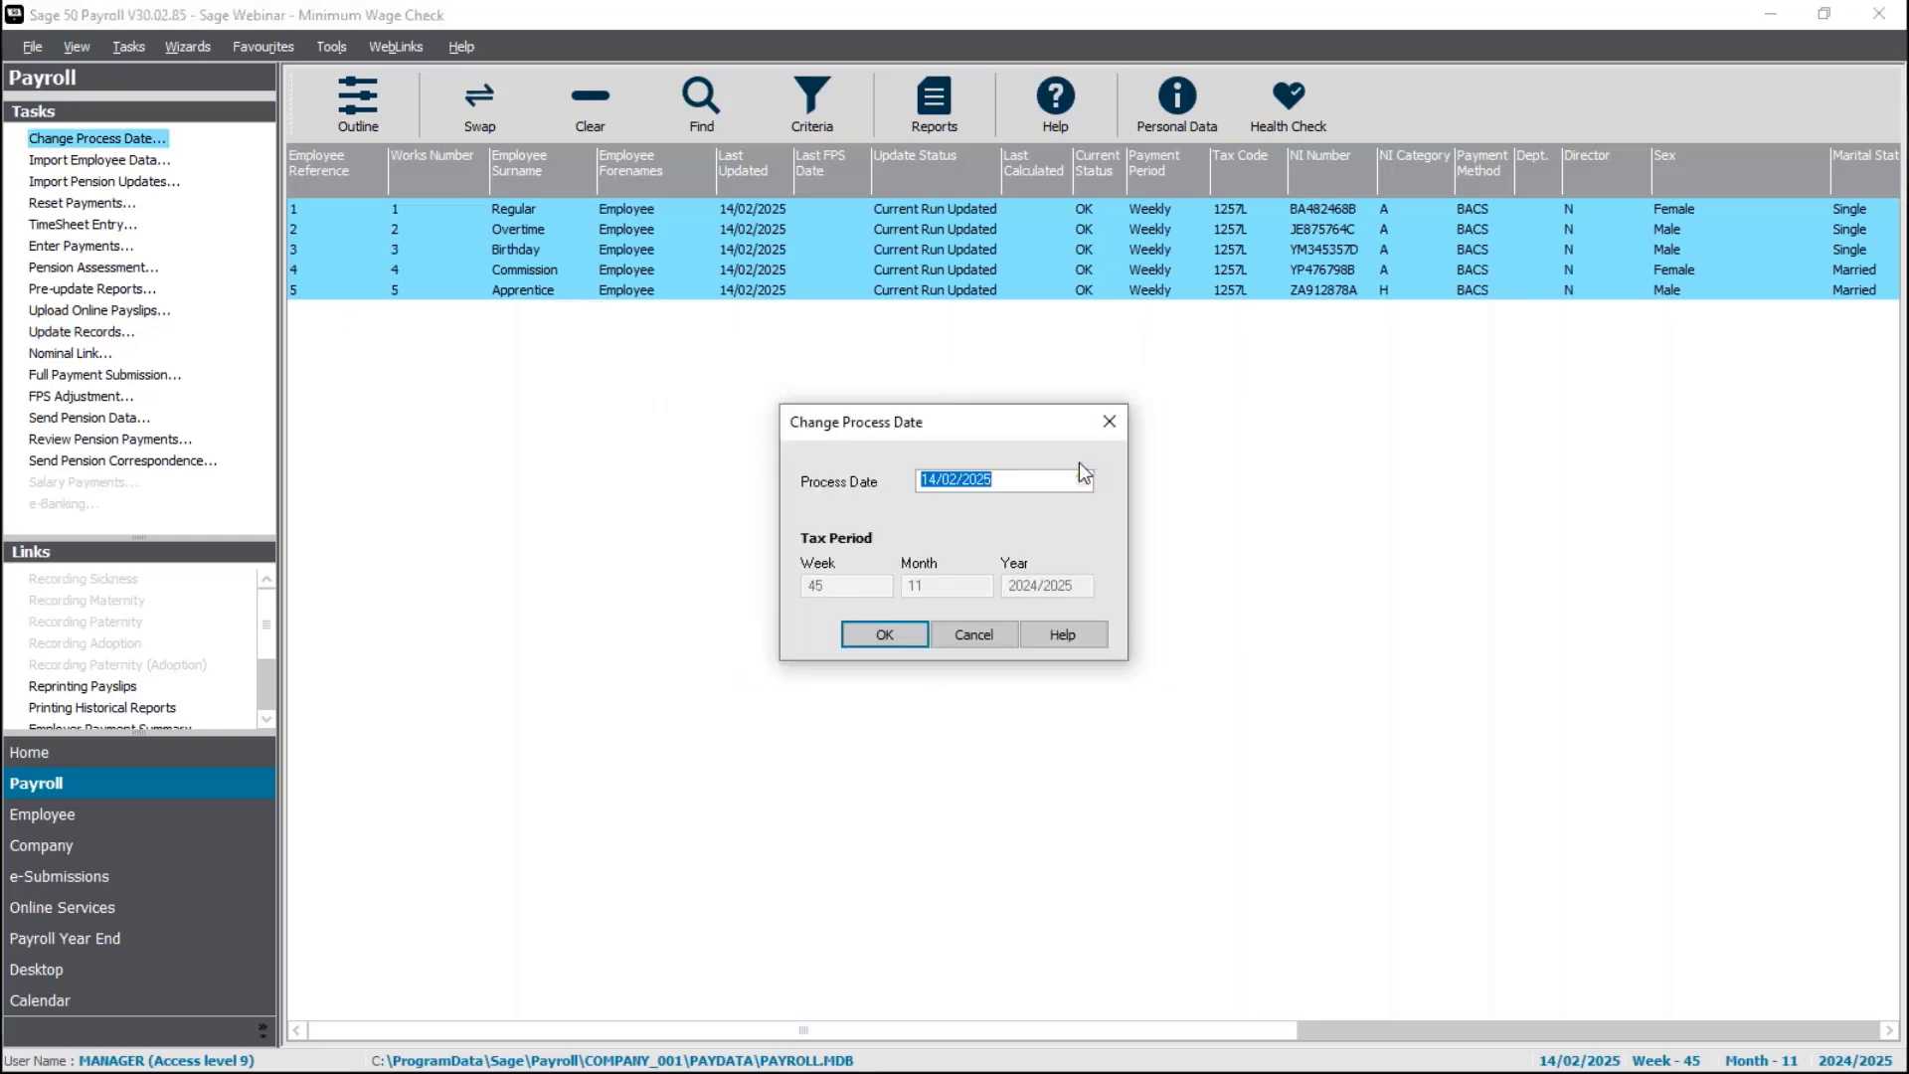
click(1082, 481)
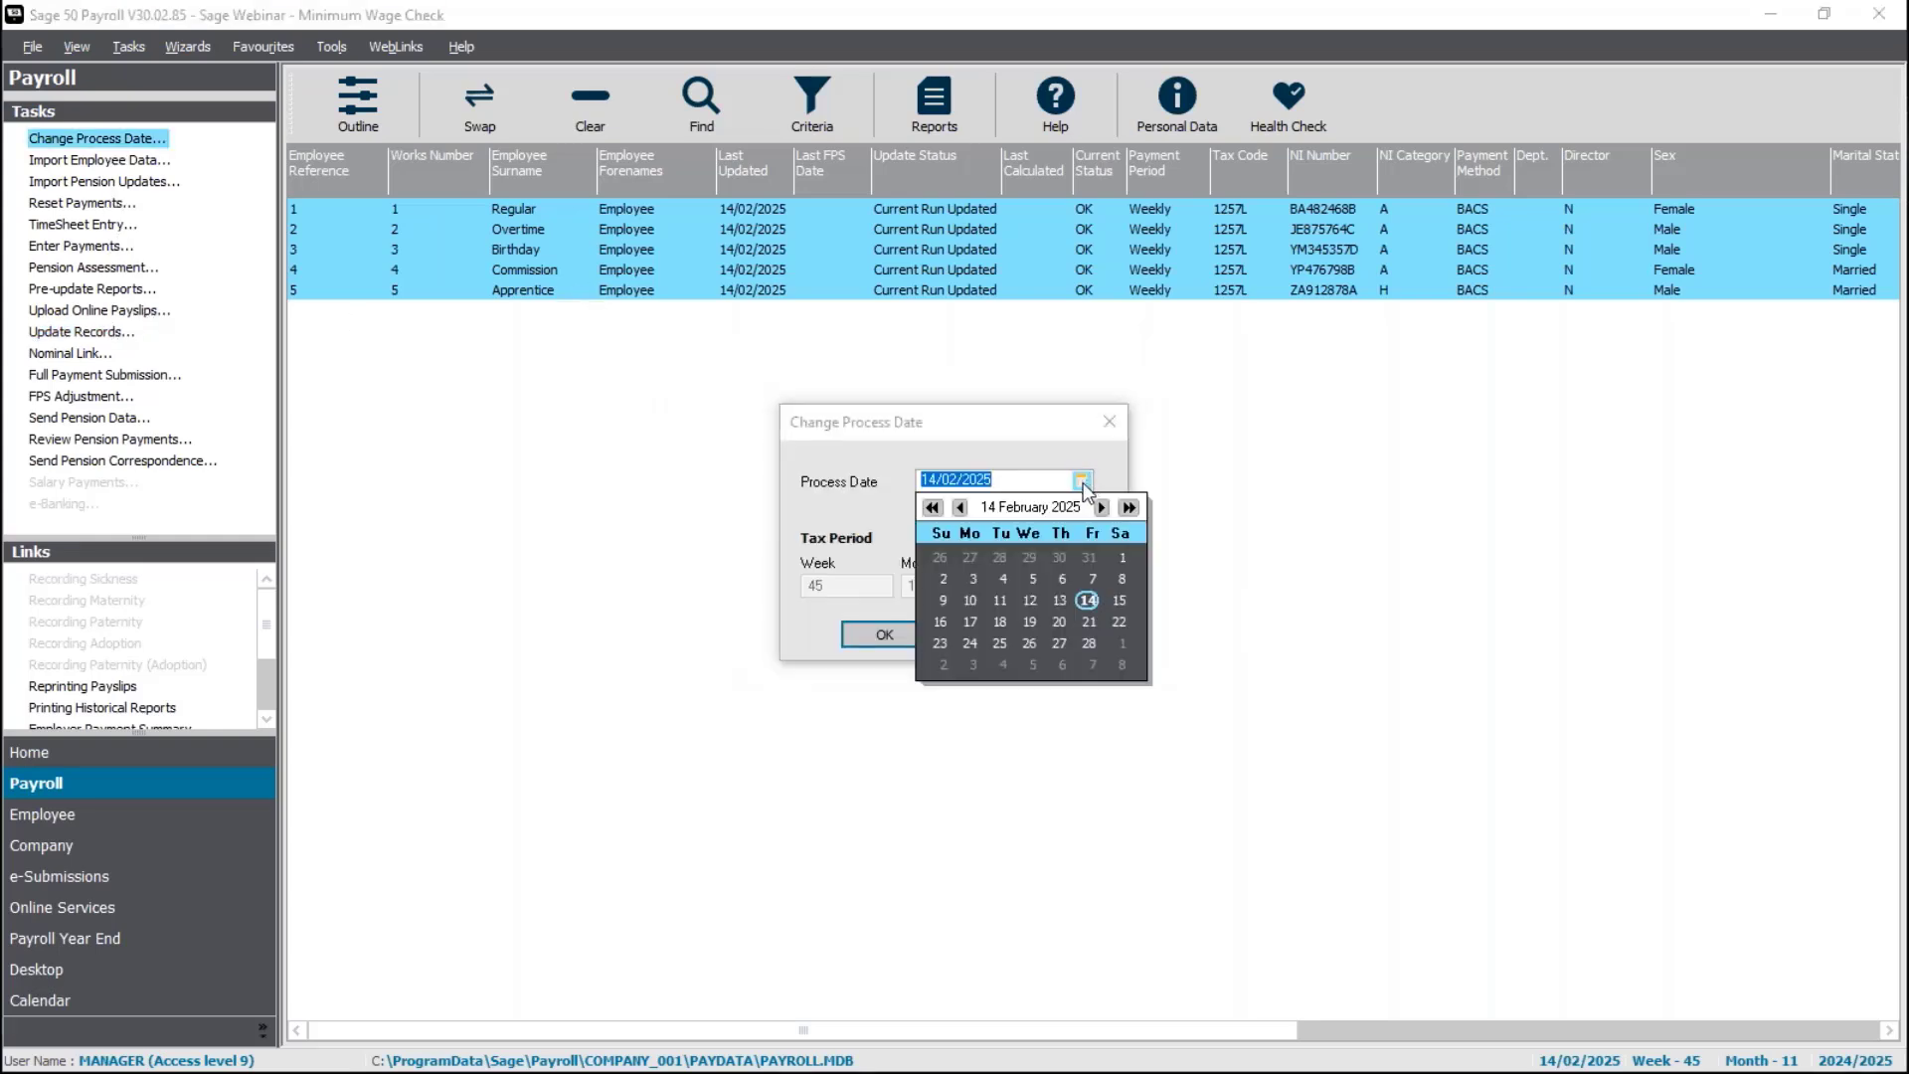
click(1090, 629)
click(871, 641)
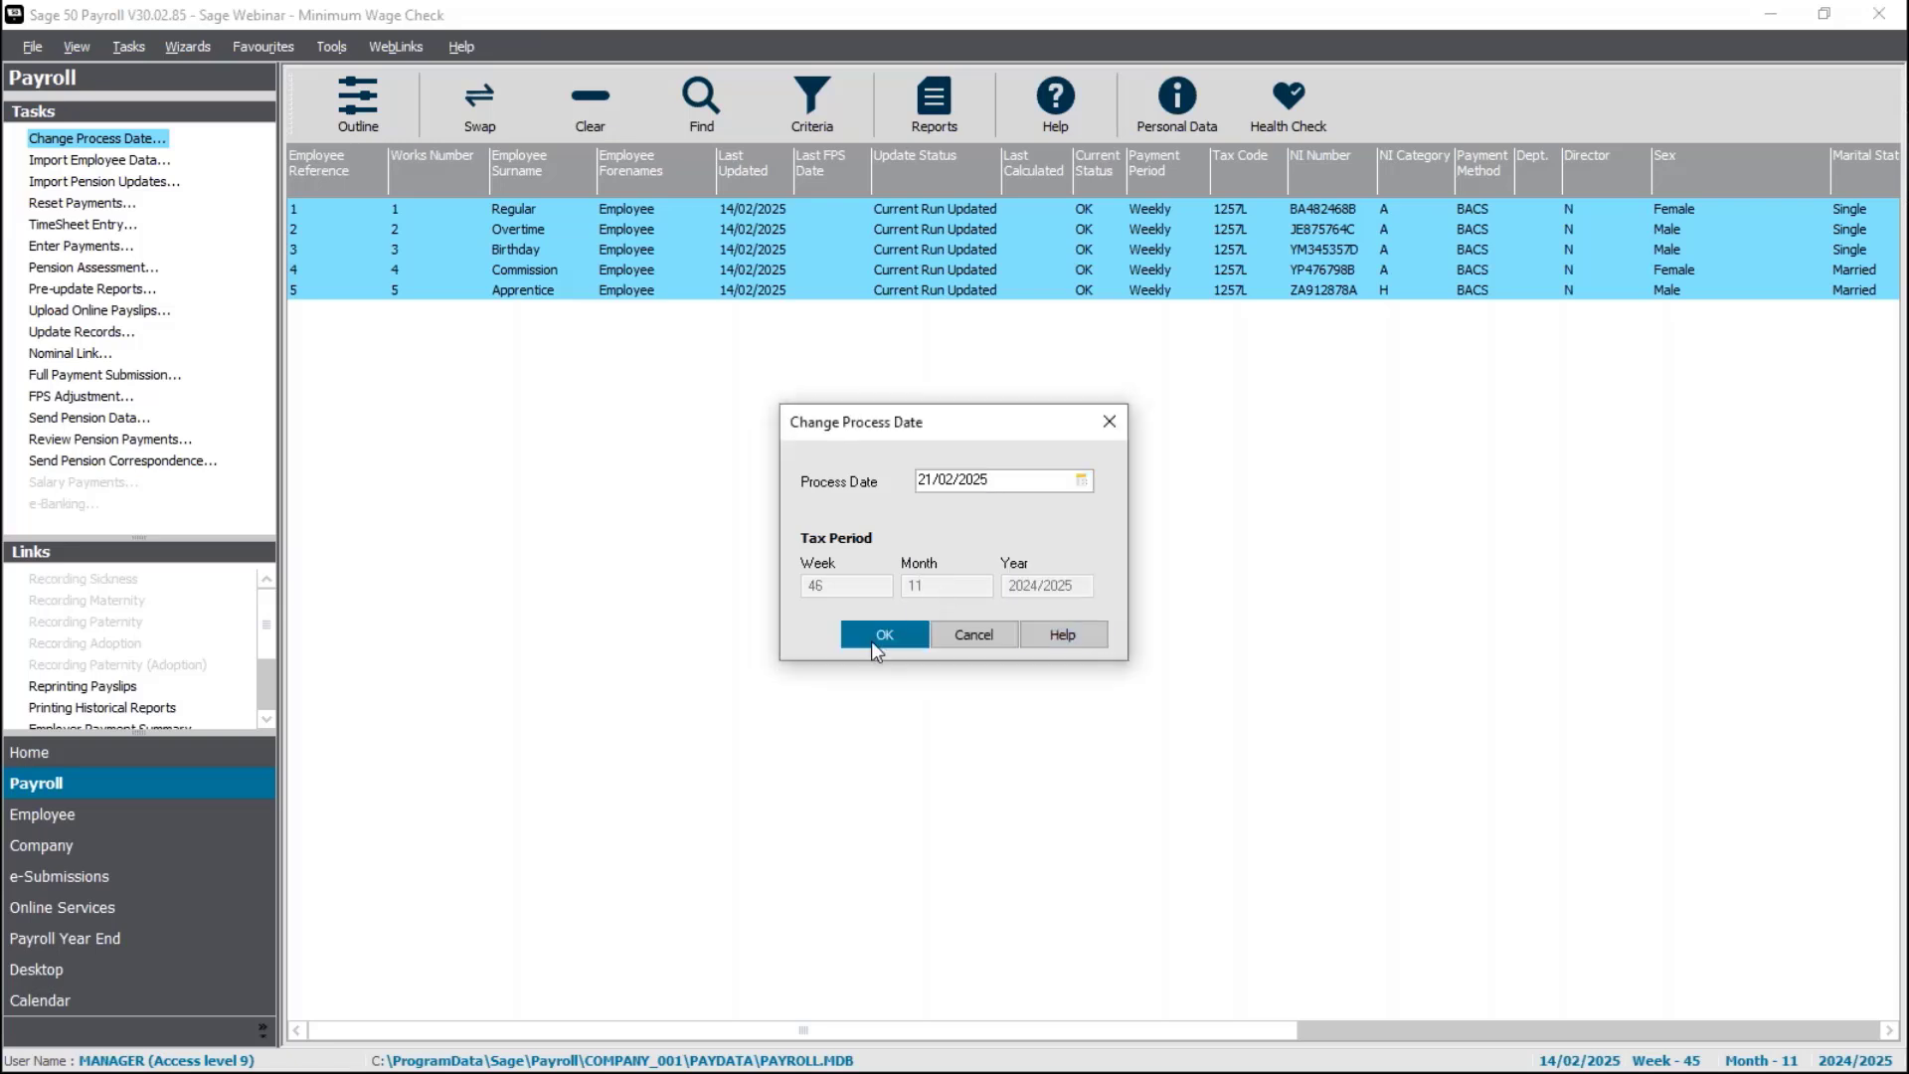
click(563, 93)
click(498, 96)
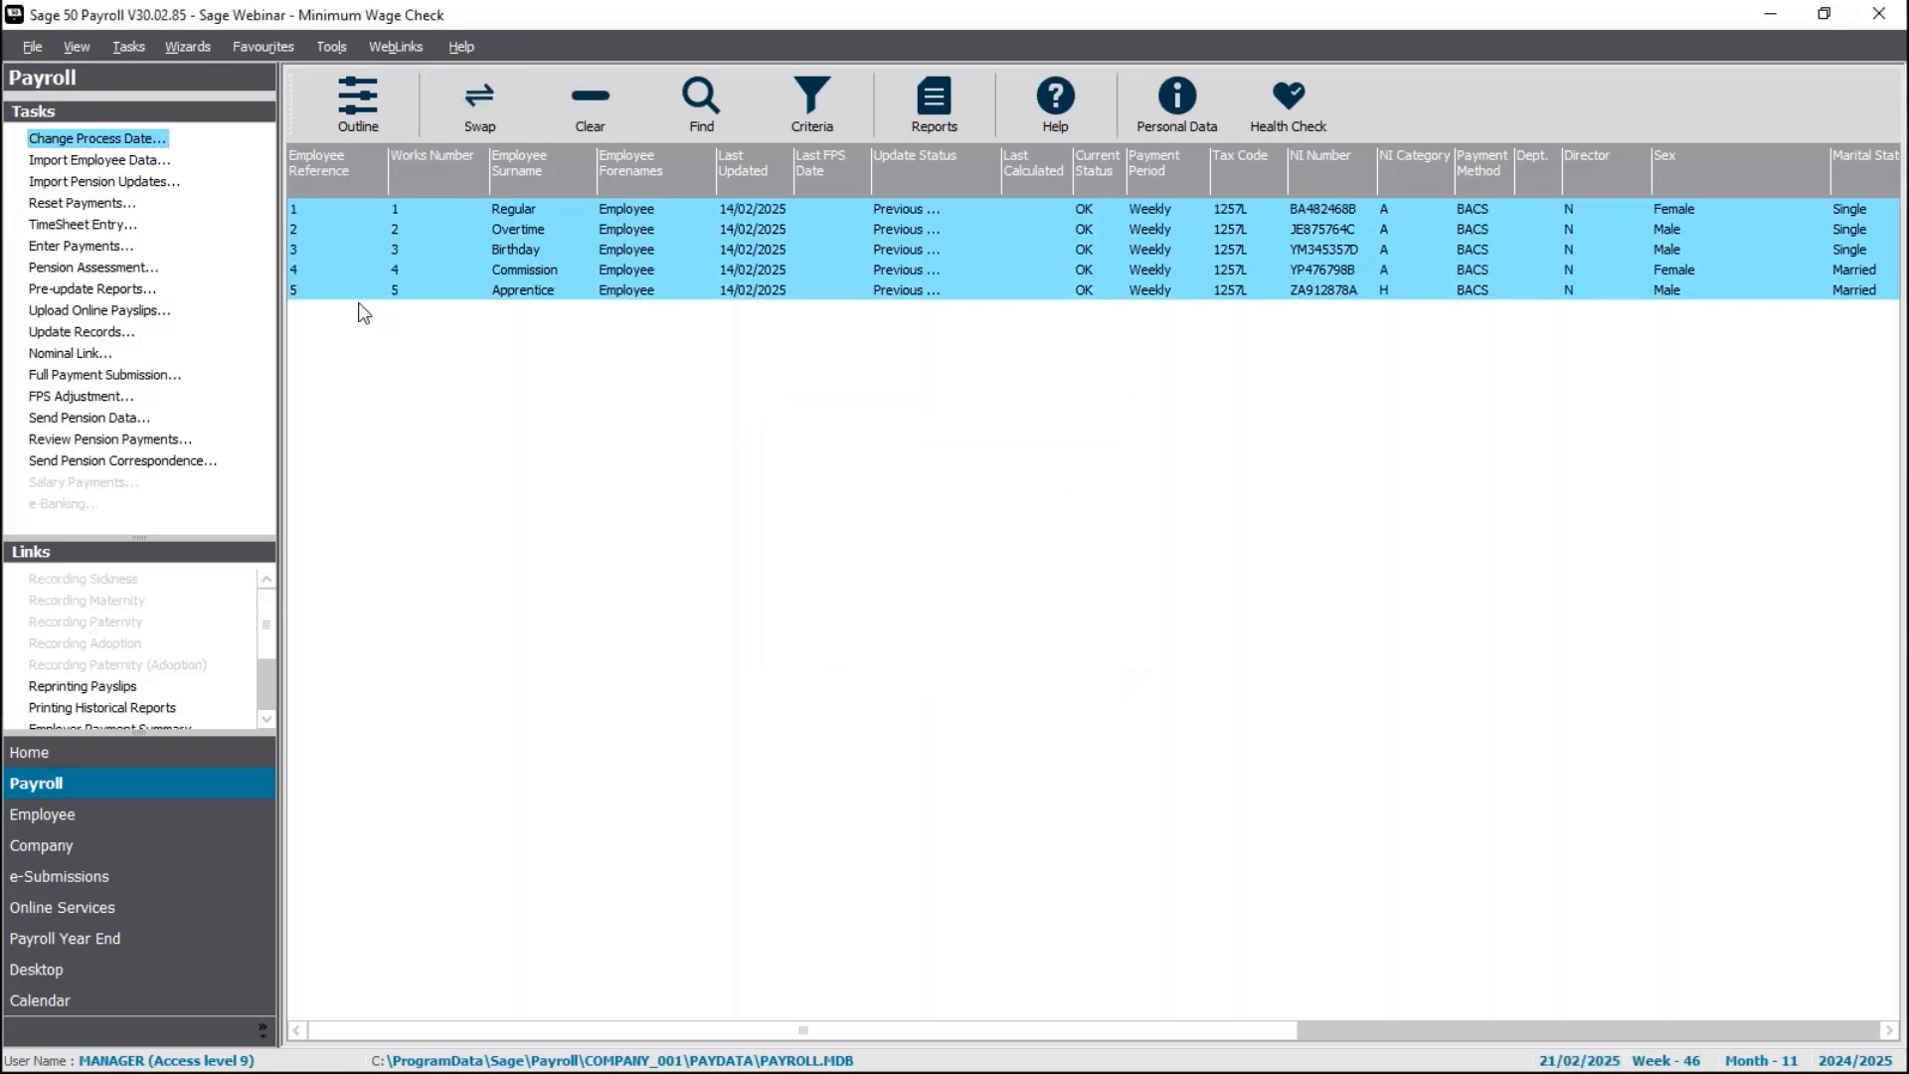
- Start payment entry for the selected employees and save the first employee's Basic payment of 40 hours at 11.44
click(70, 247)
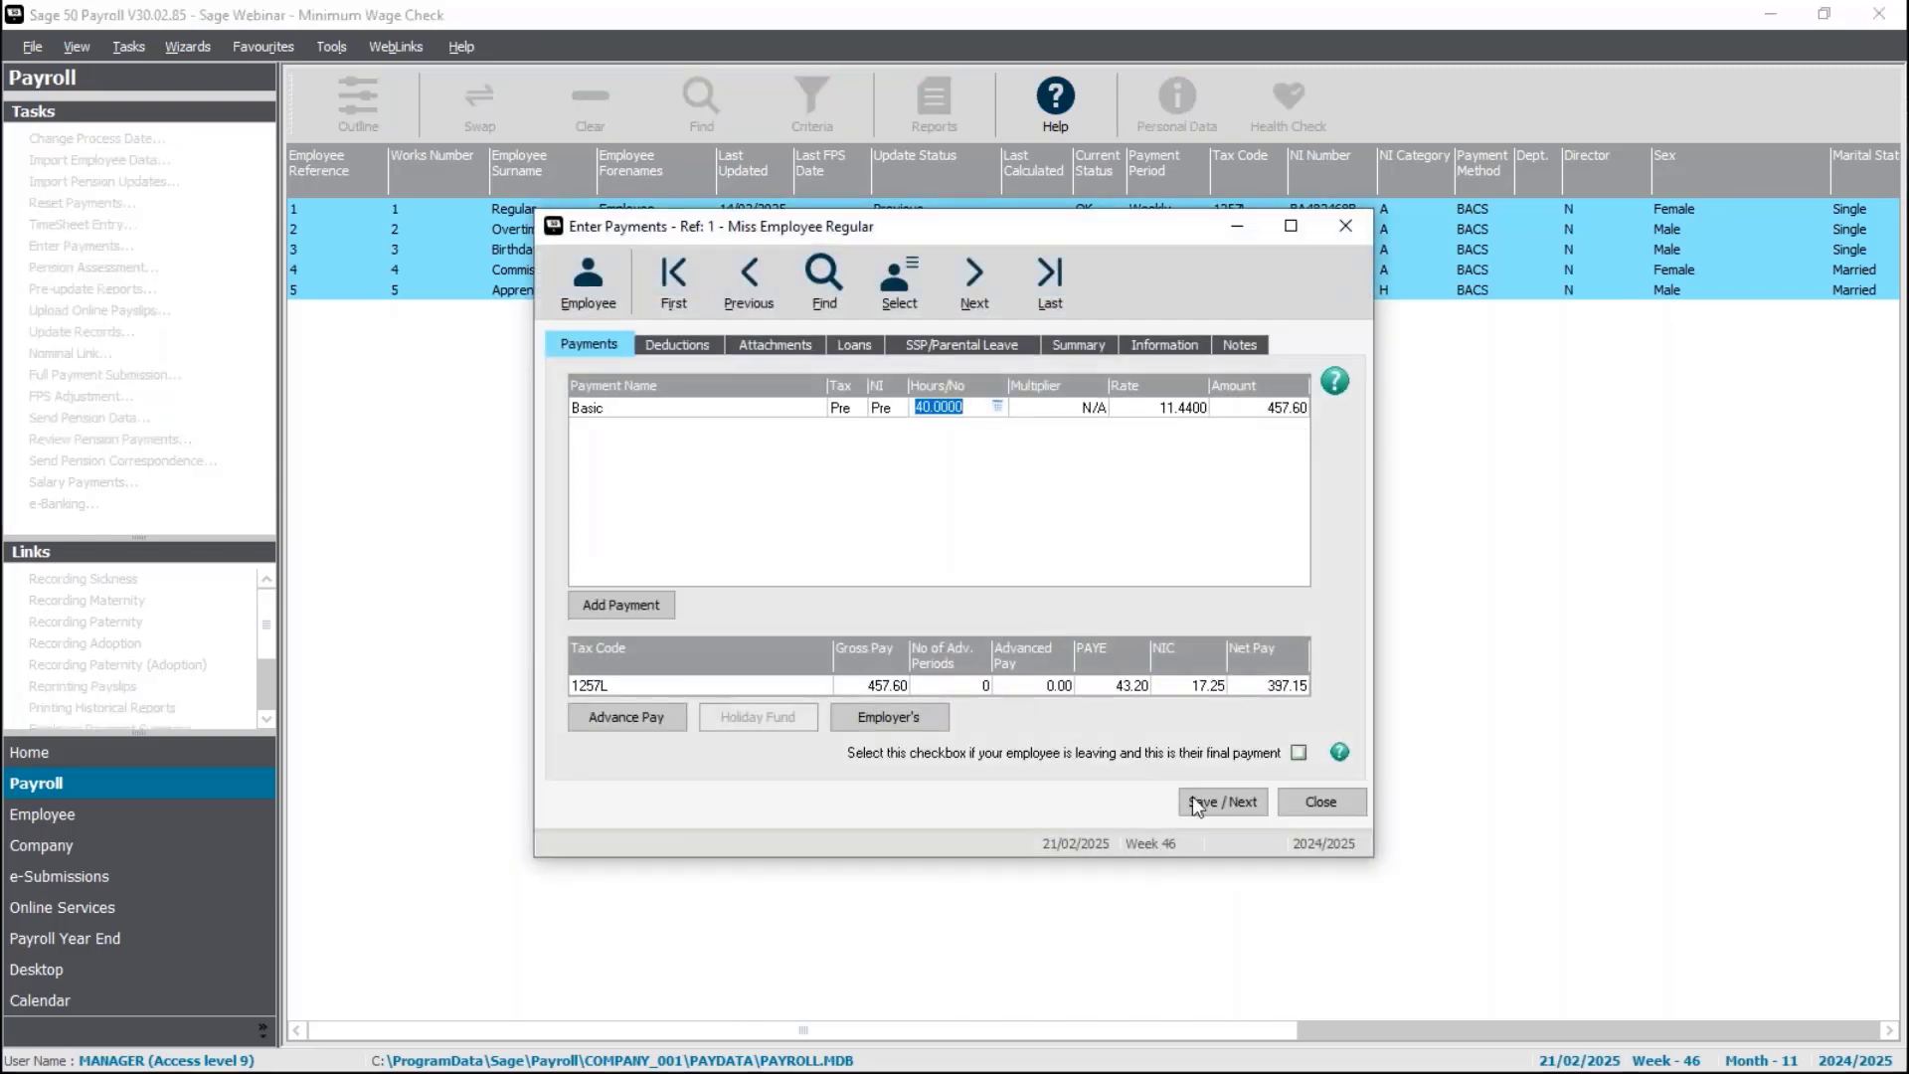
click(1228, 801)
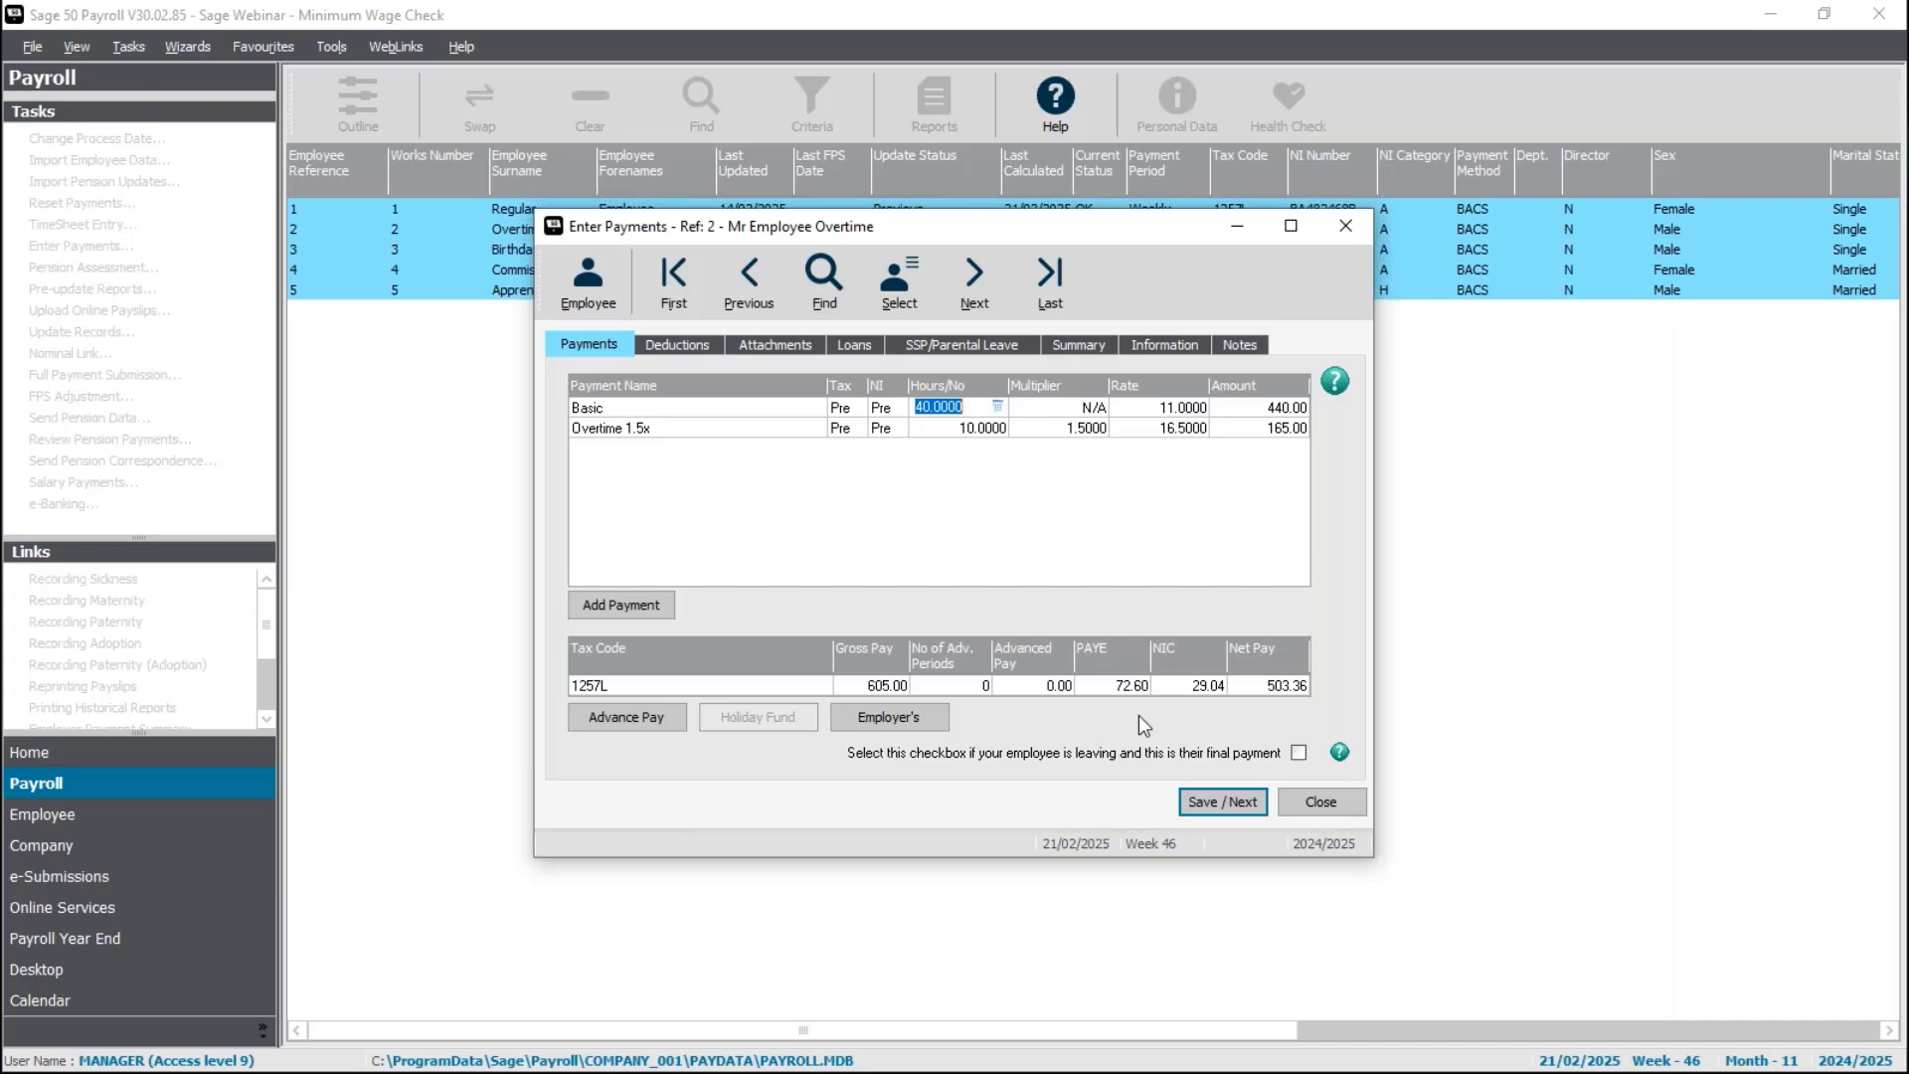
click(1226, 802)
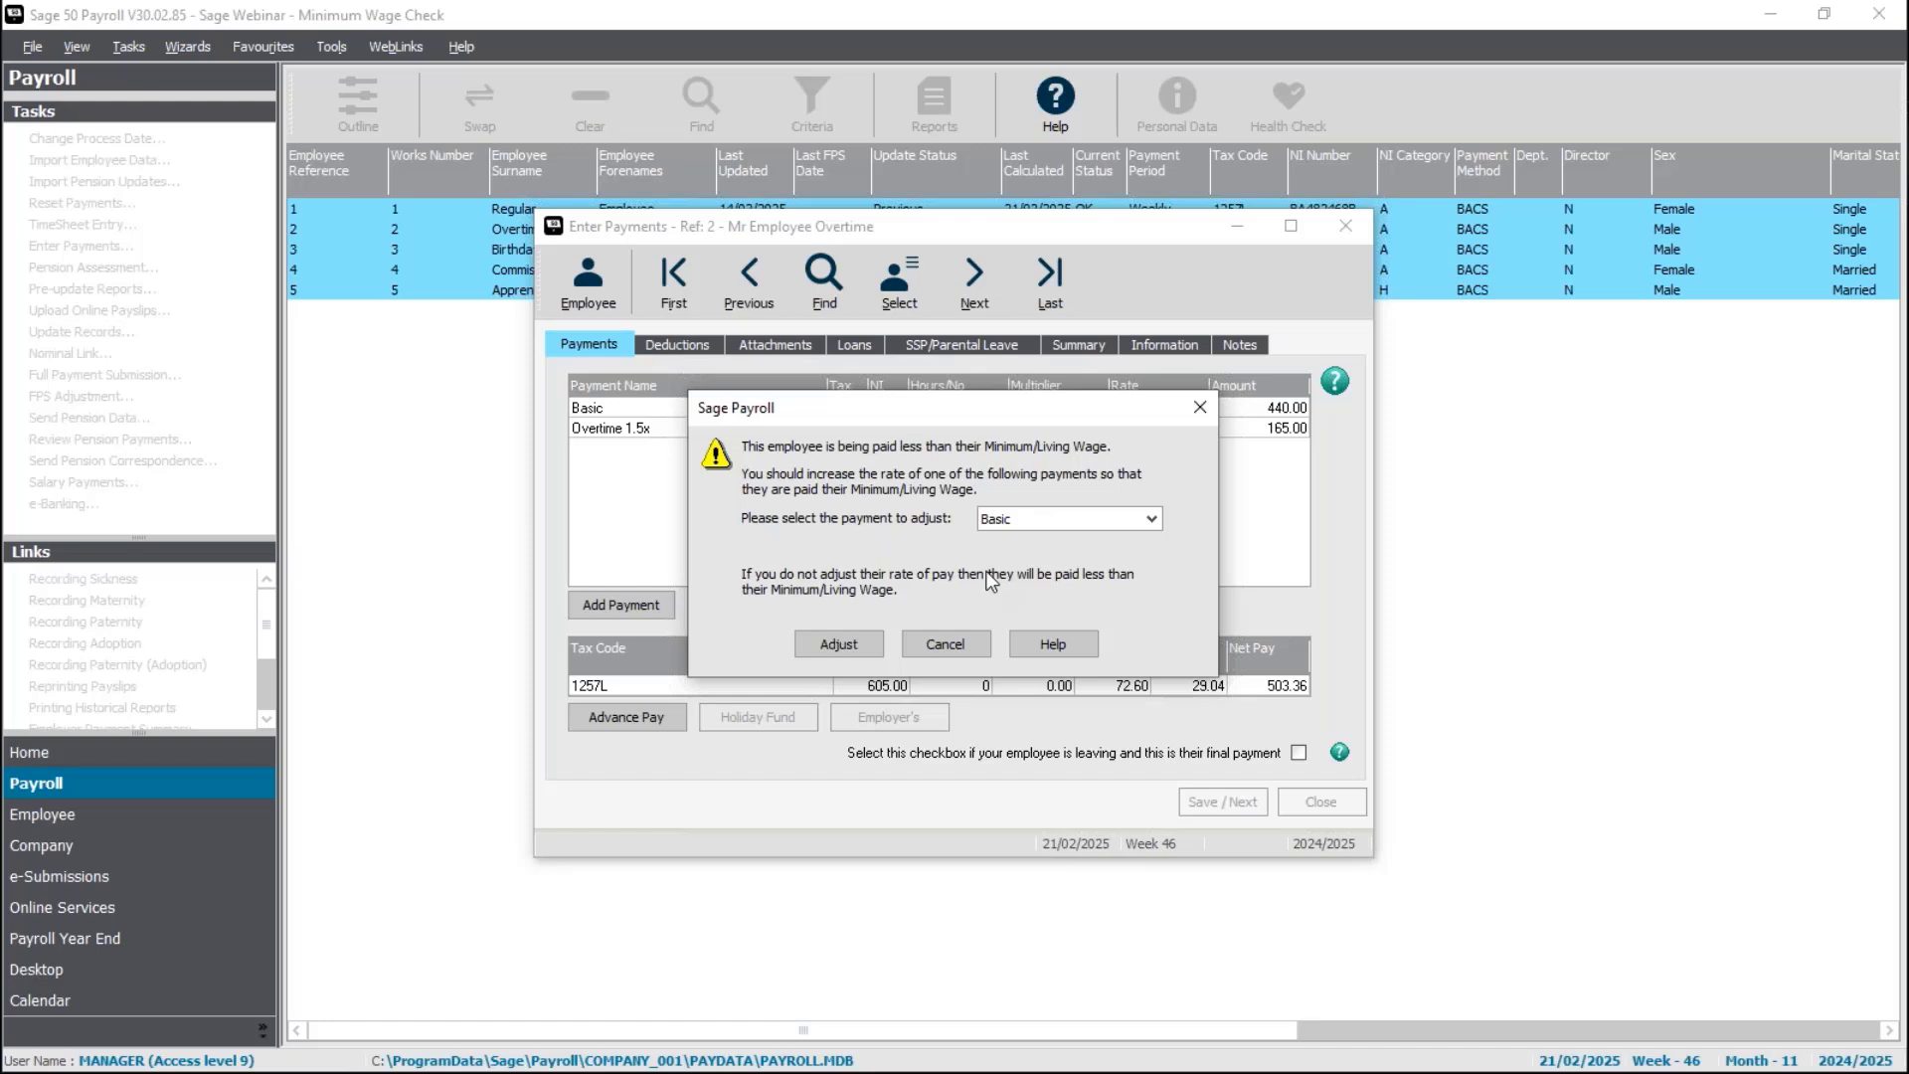
click(957, 660)
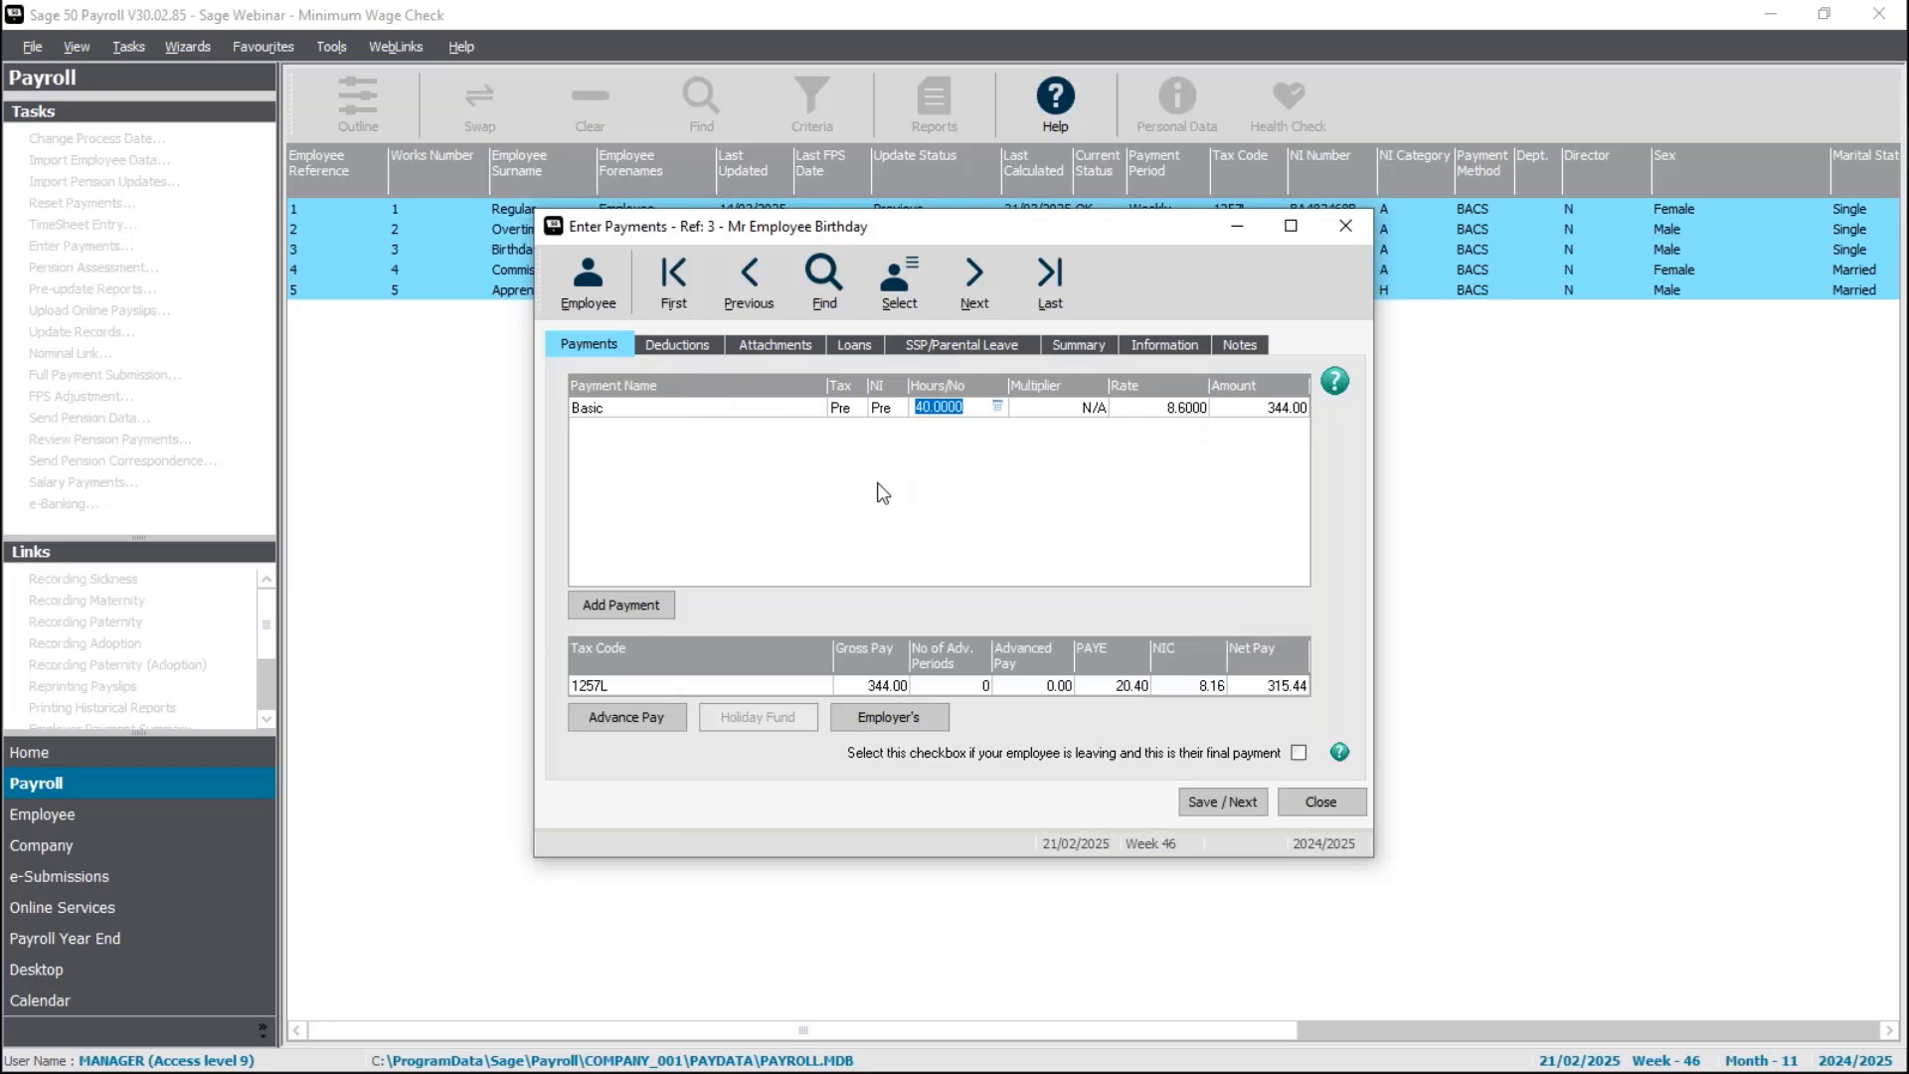
click(758, 256)
click(959, 647)
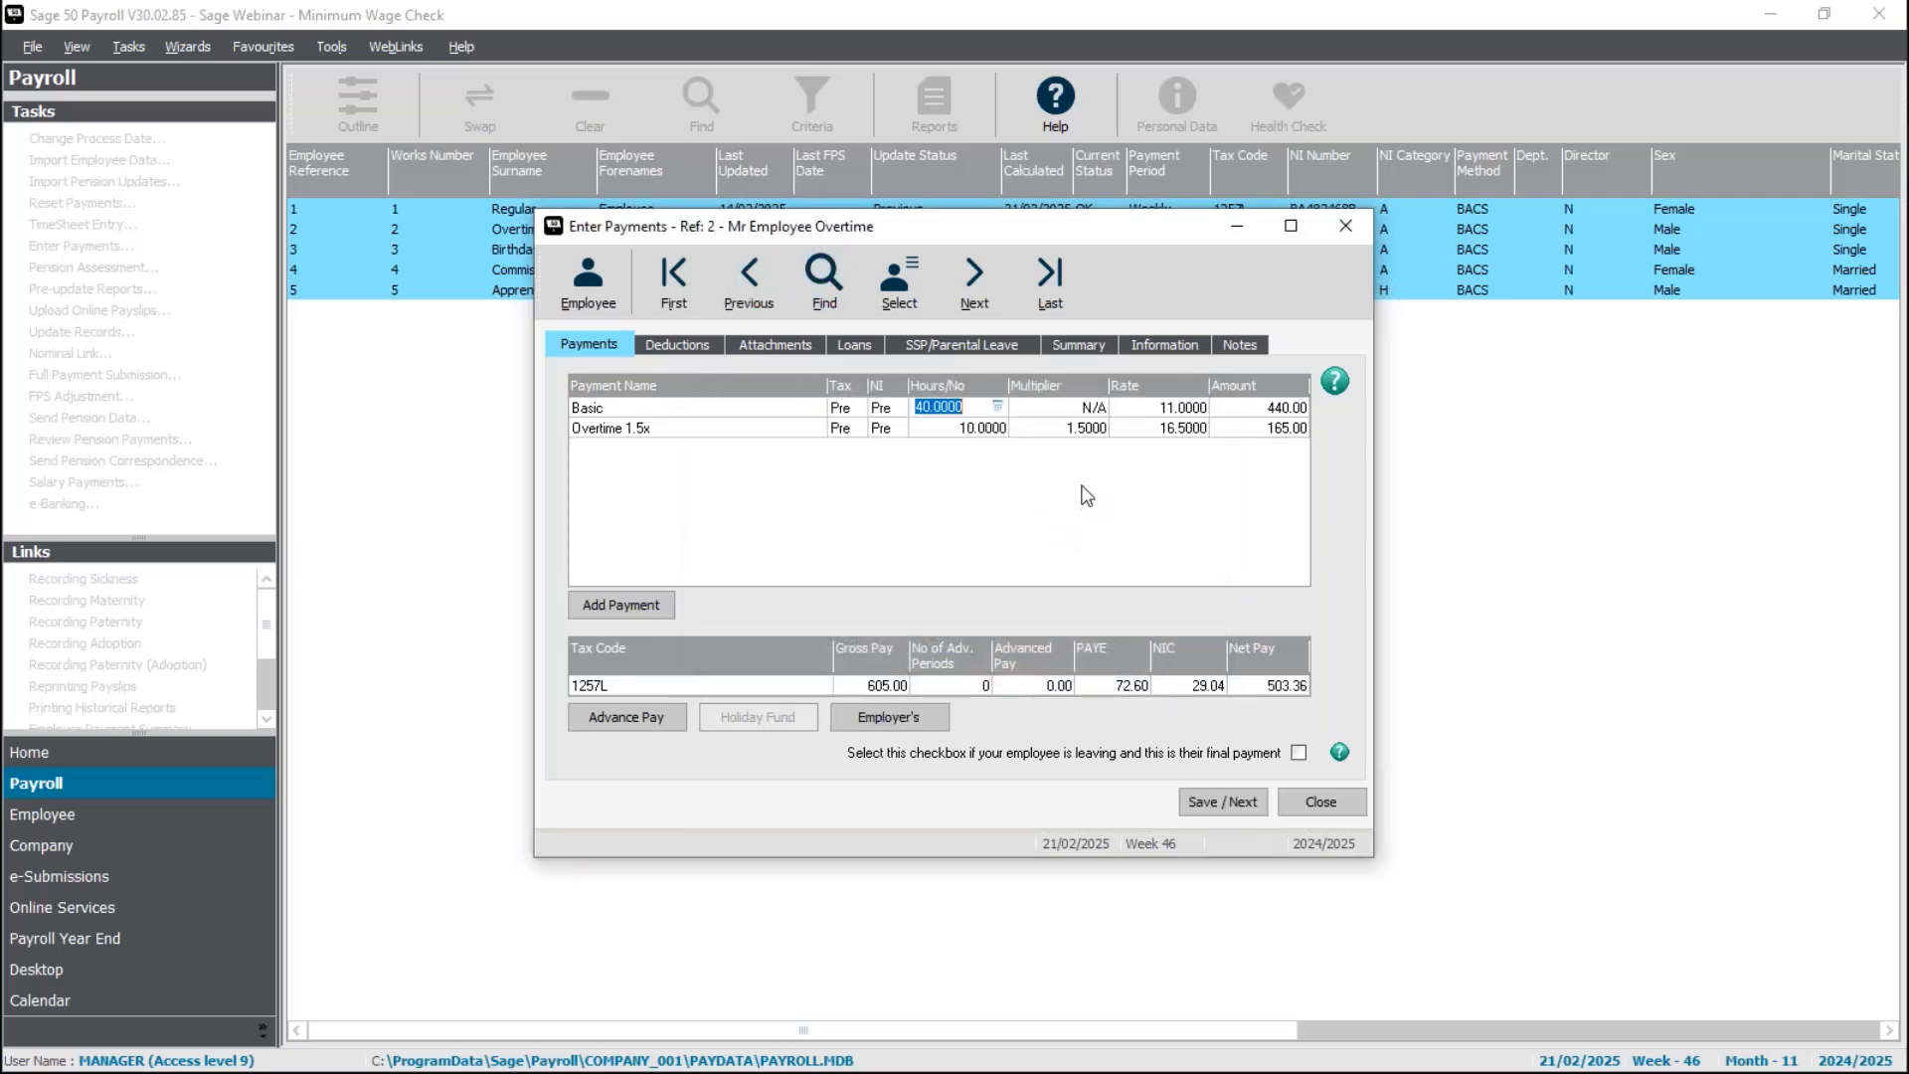
- Set the second employee's Basic rate to 11.44 and save the payment
click(1154, 408)
text(11.44)
key(Return)
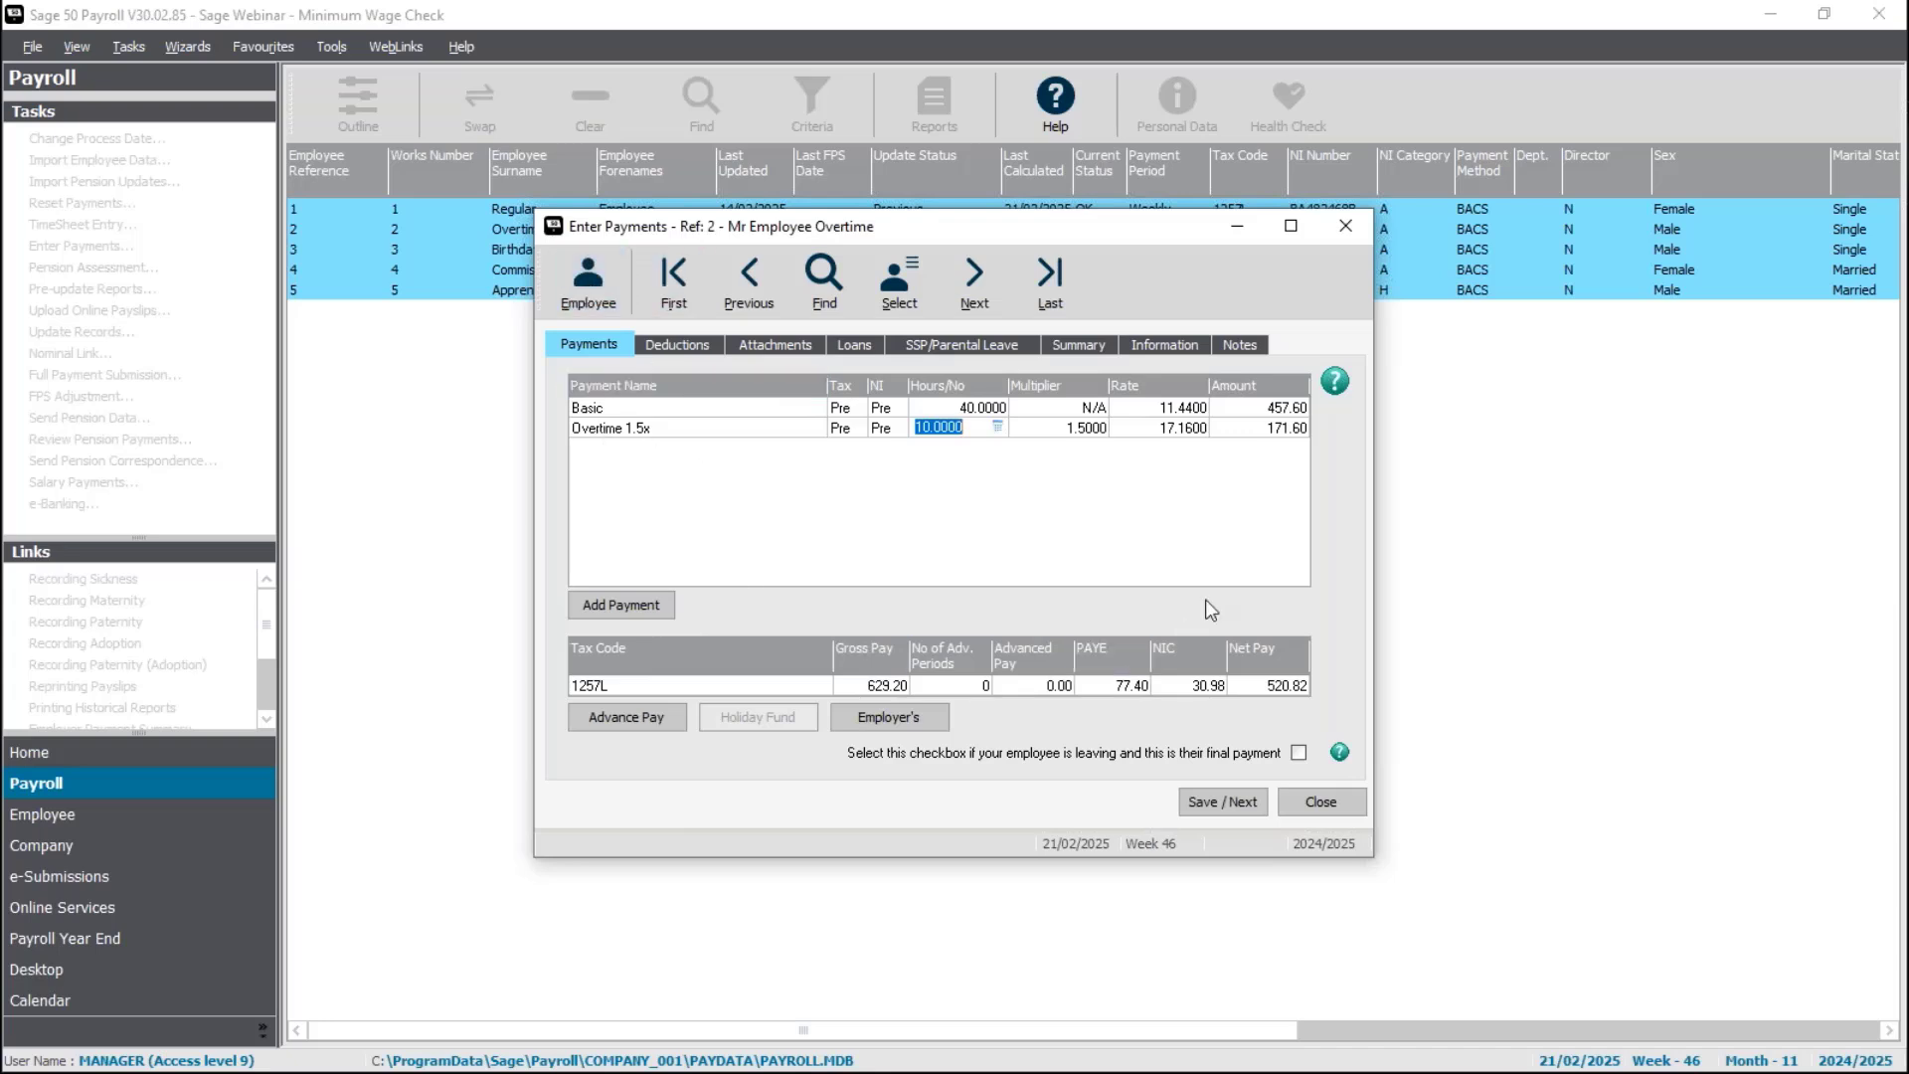
click(1215, 804)
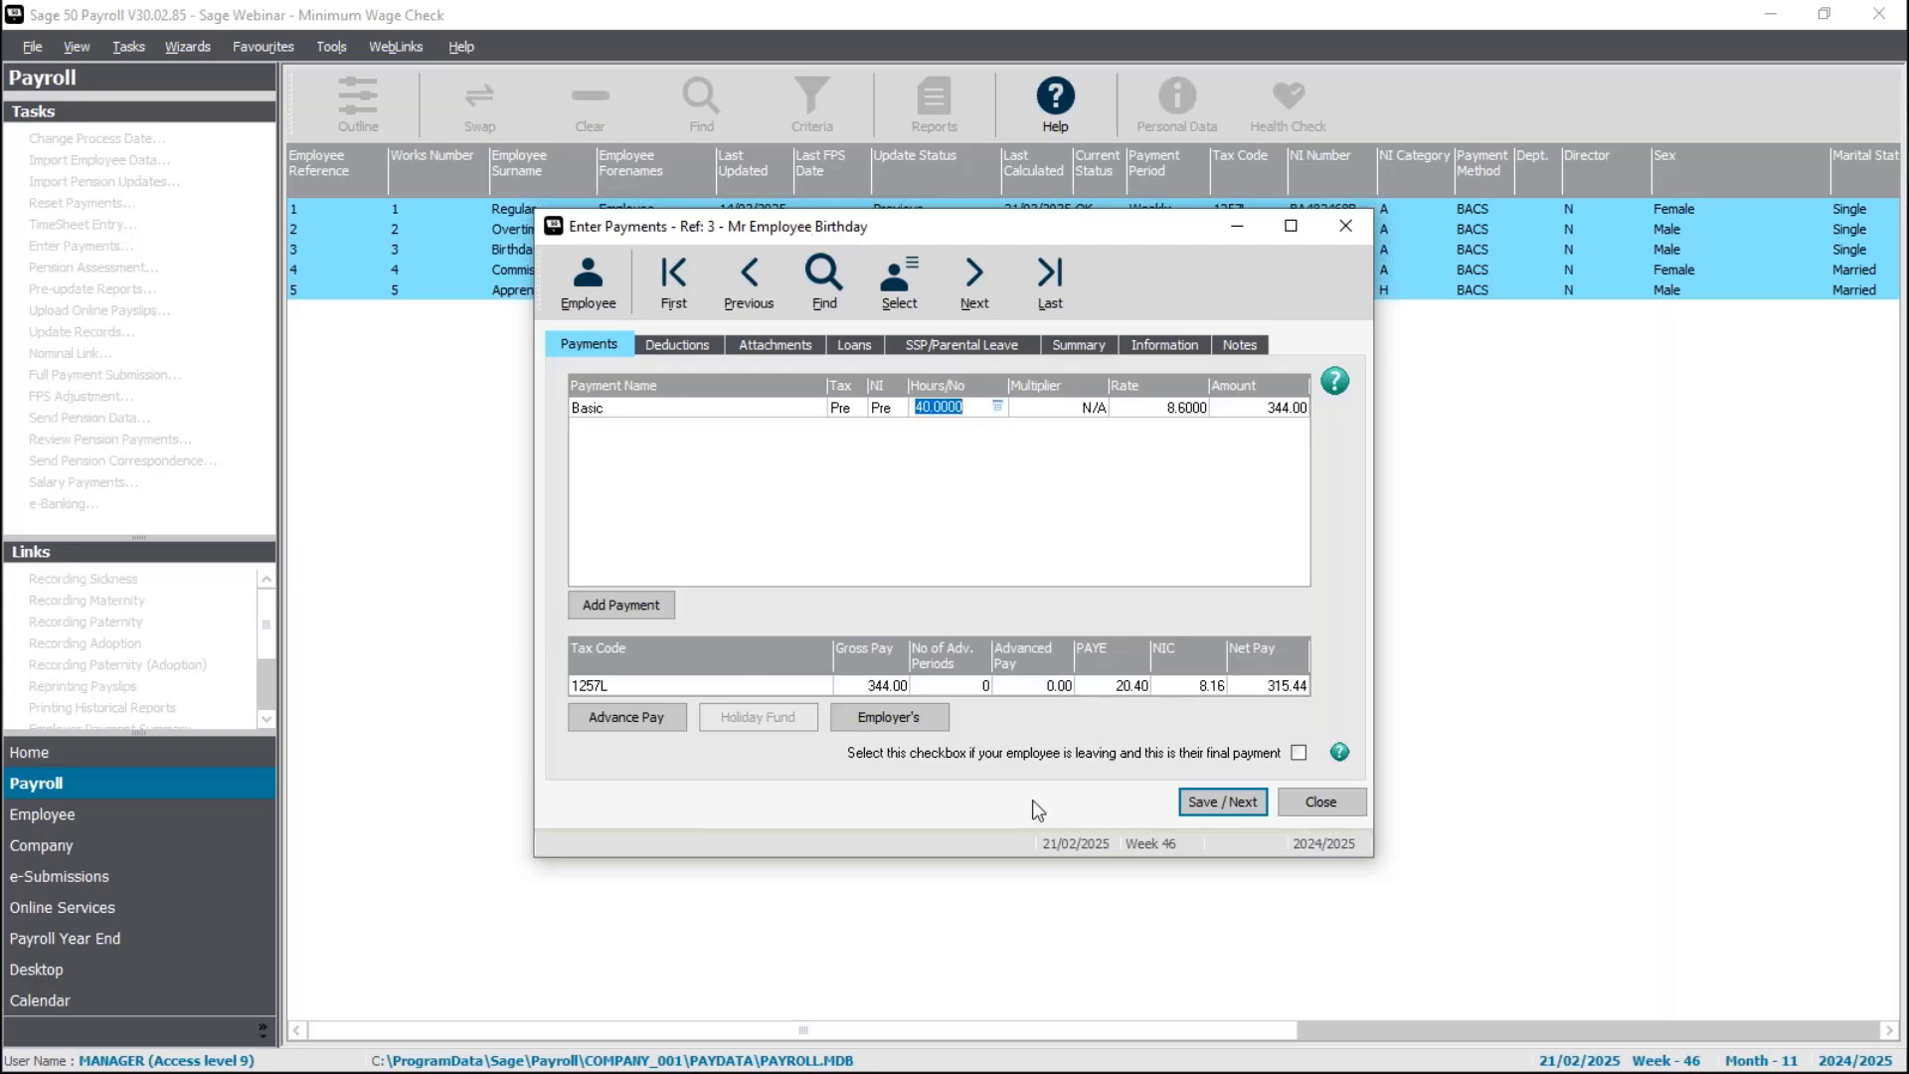
- Save the third employee's payment with Basic adjusted to the minimum wage, and return to that employee's entry
click(1239, 808)
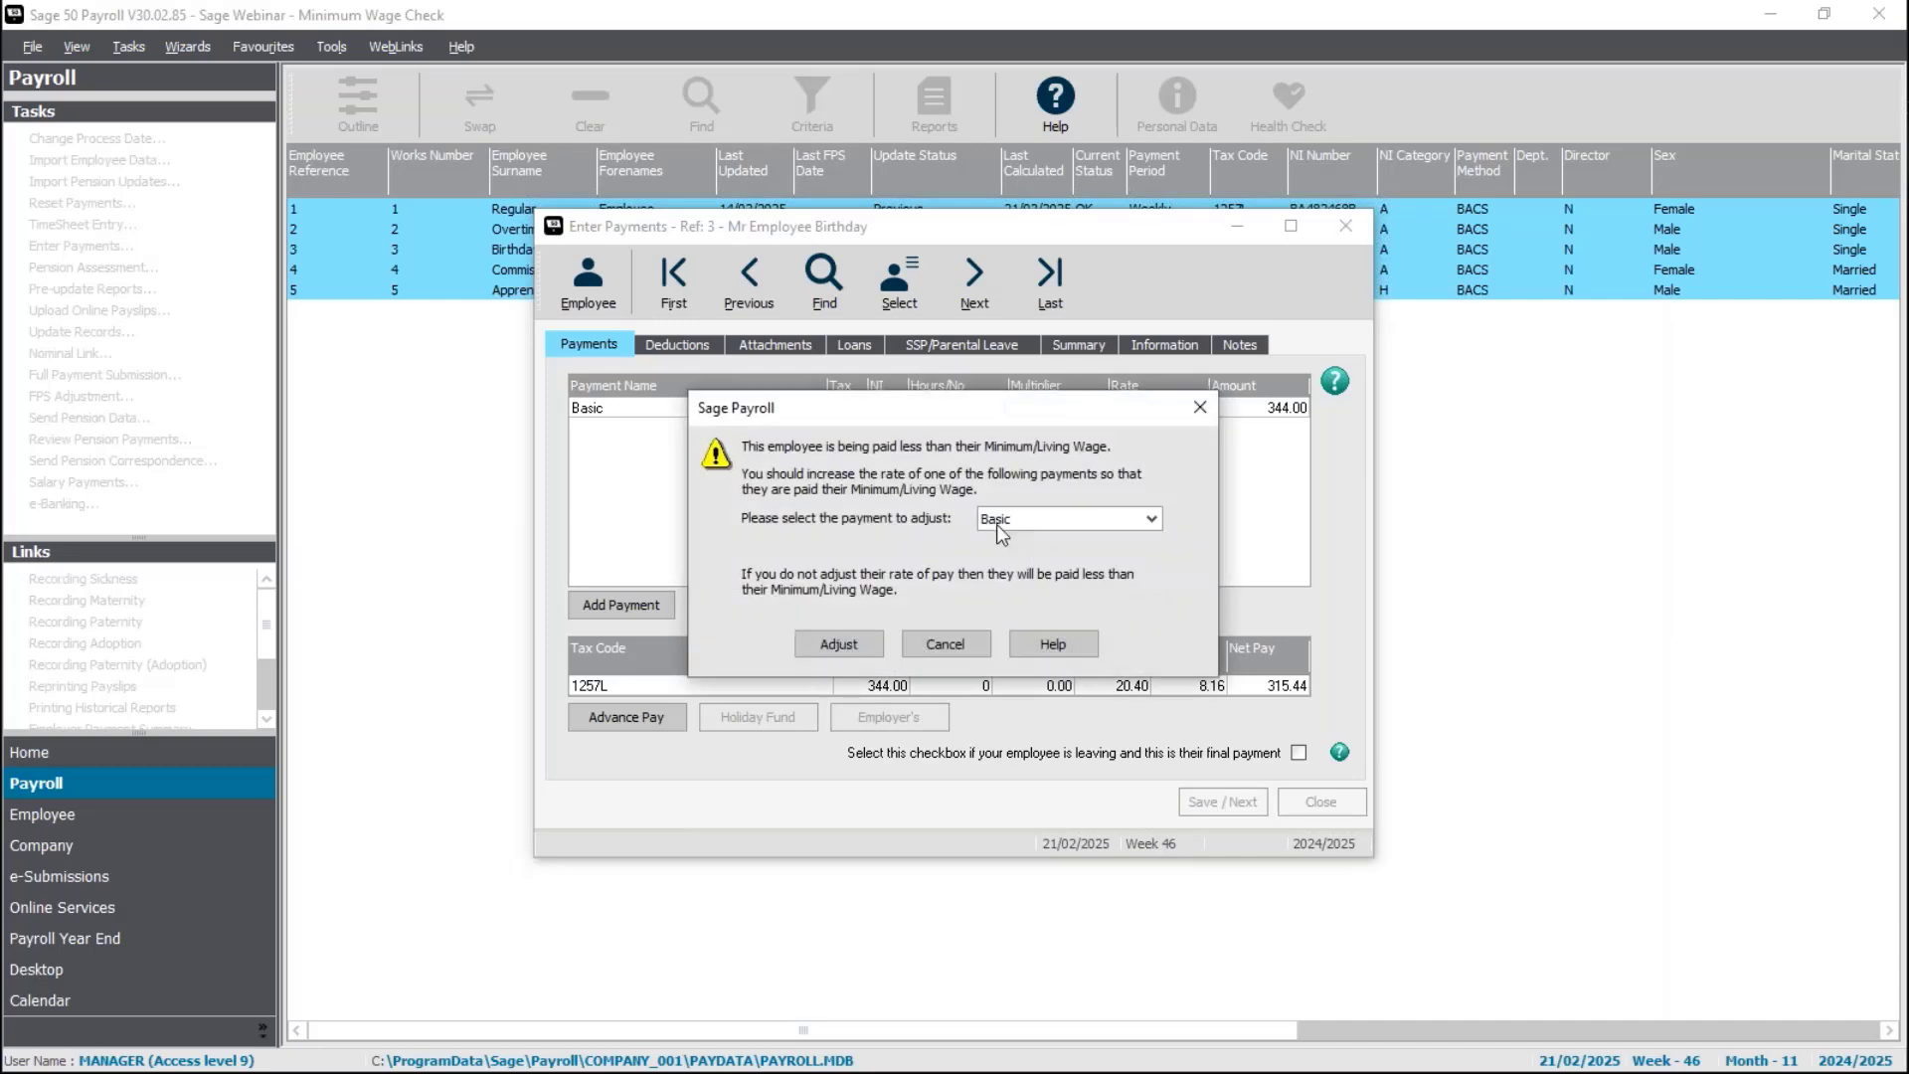
click(857, 643)
click(740, 266)
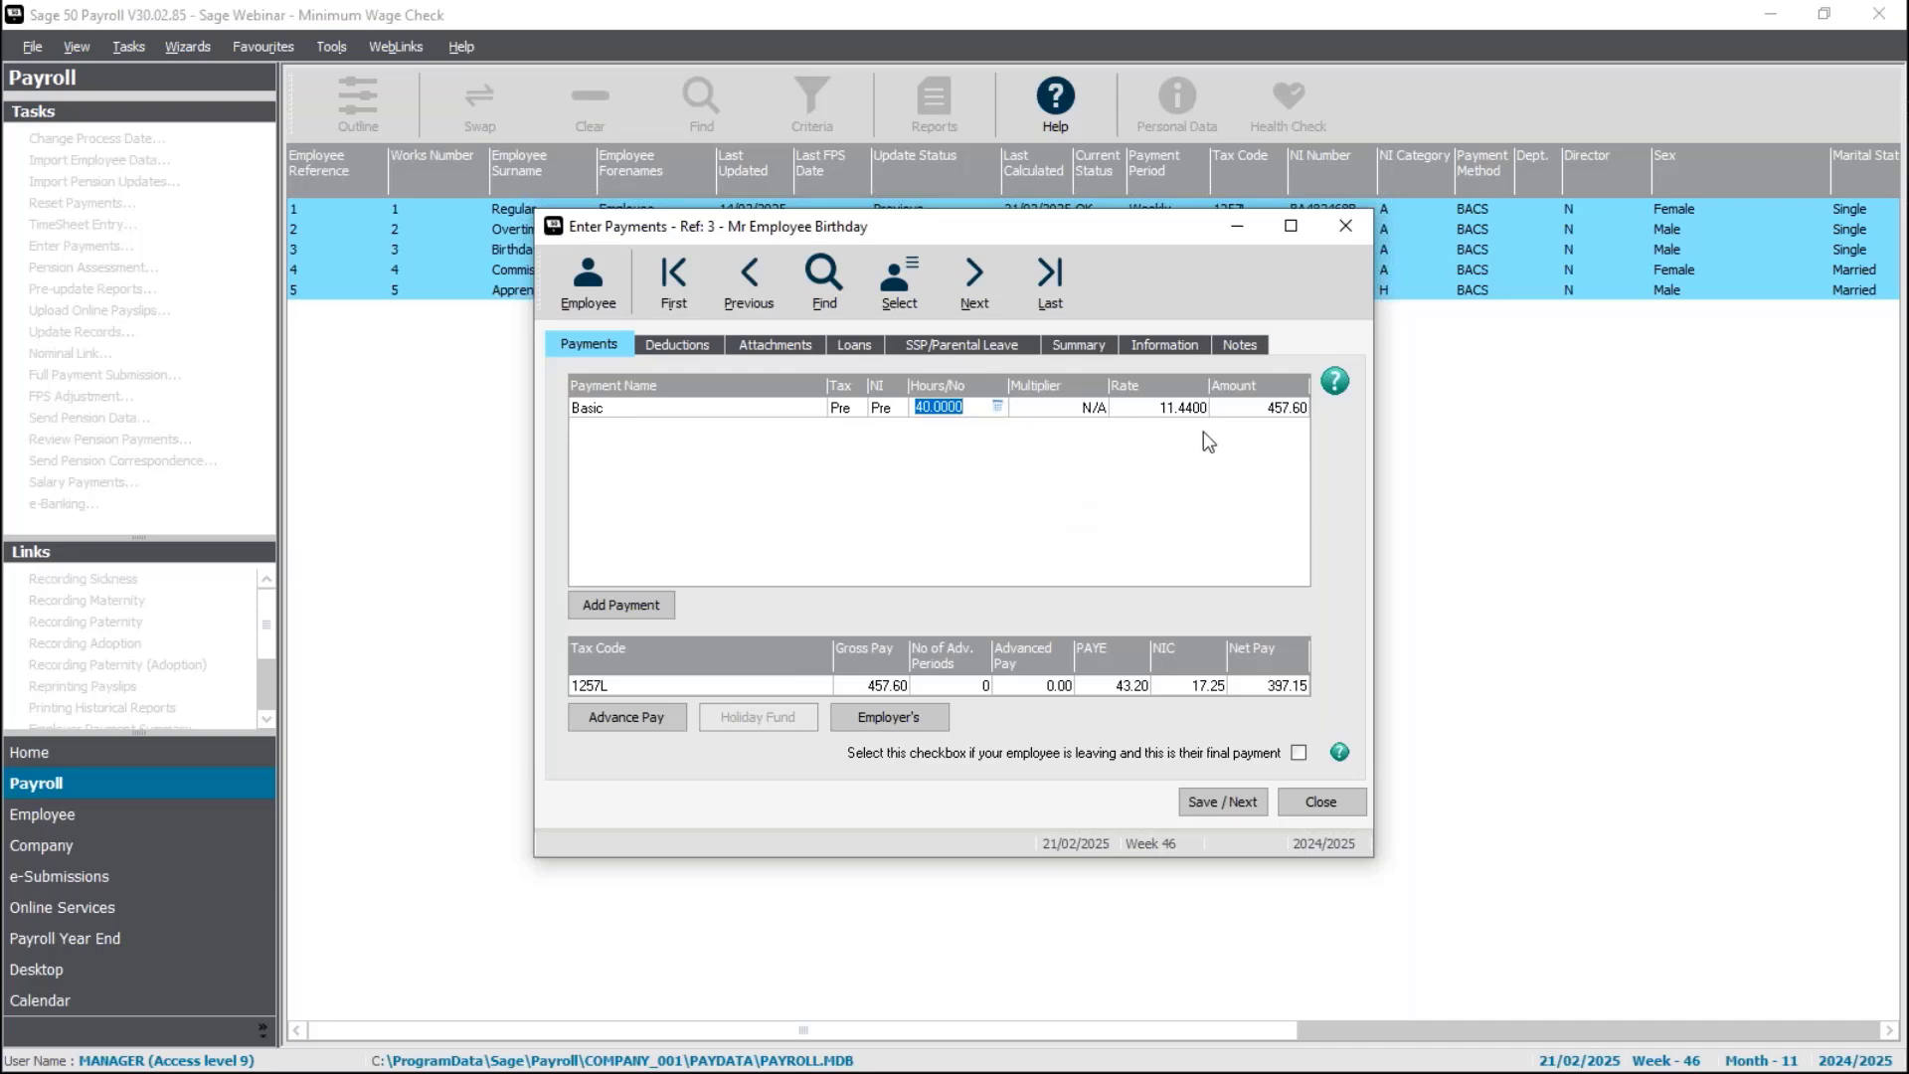
- Set the Basic rate to 11.44 in the third employee's pay elements, save the record, and save the payment entry
click(596, 278)
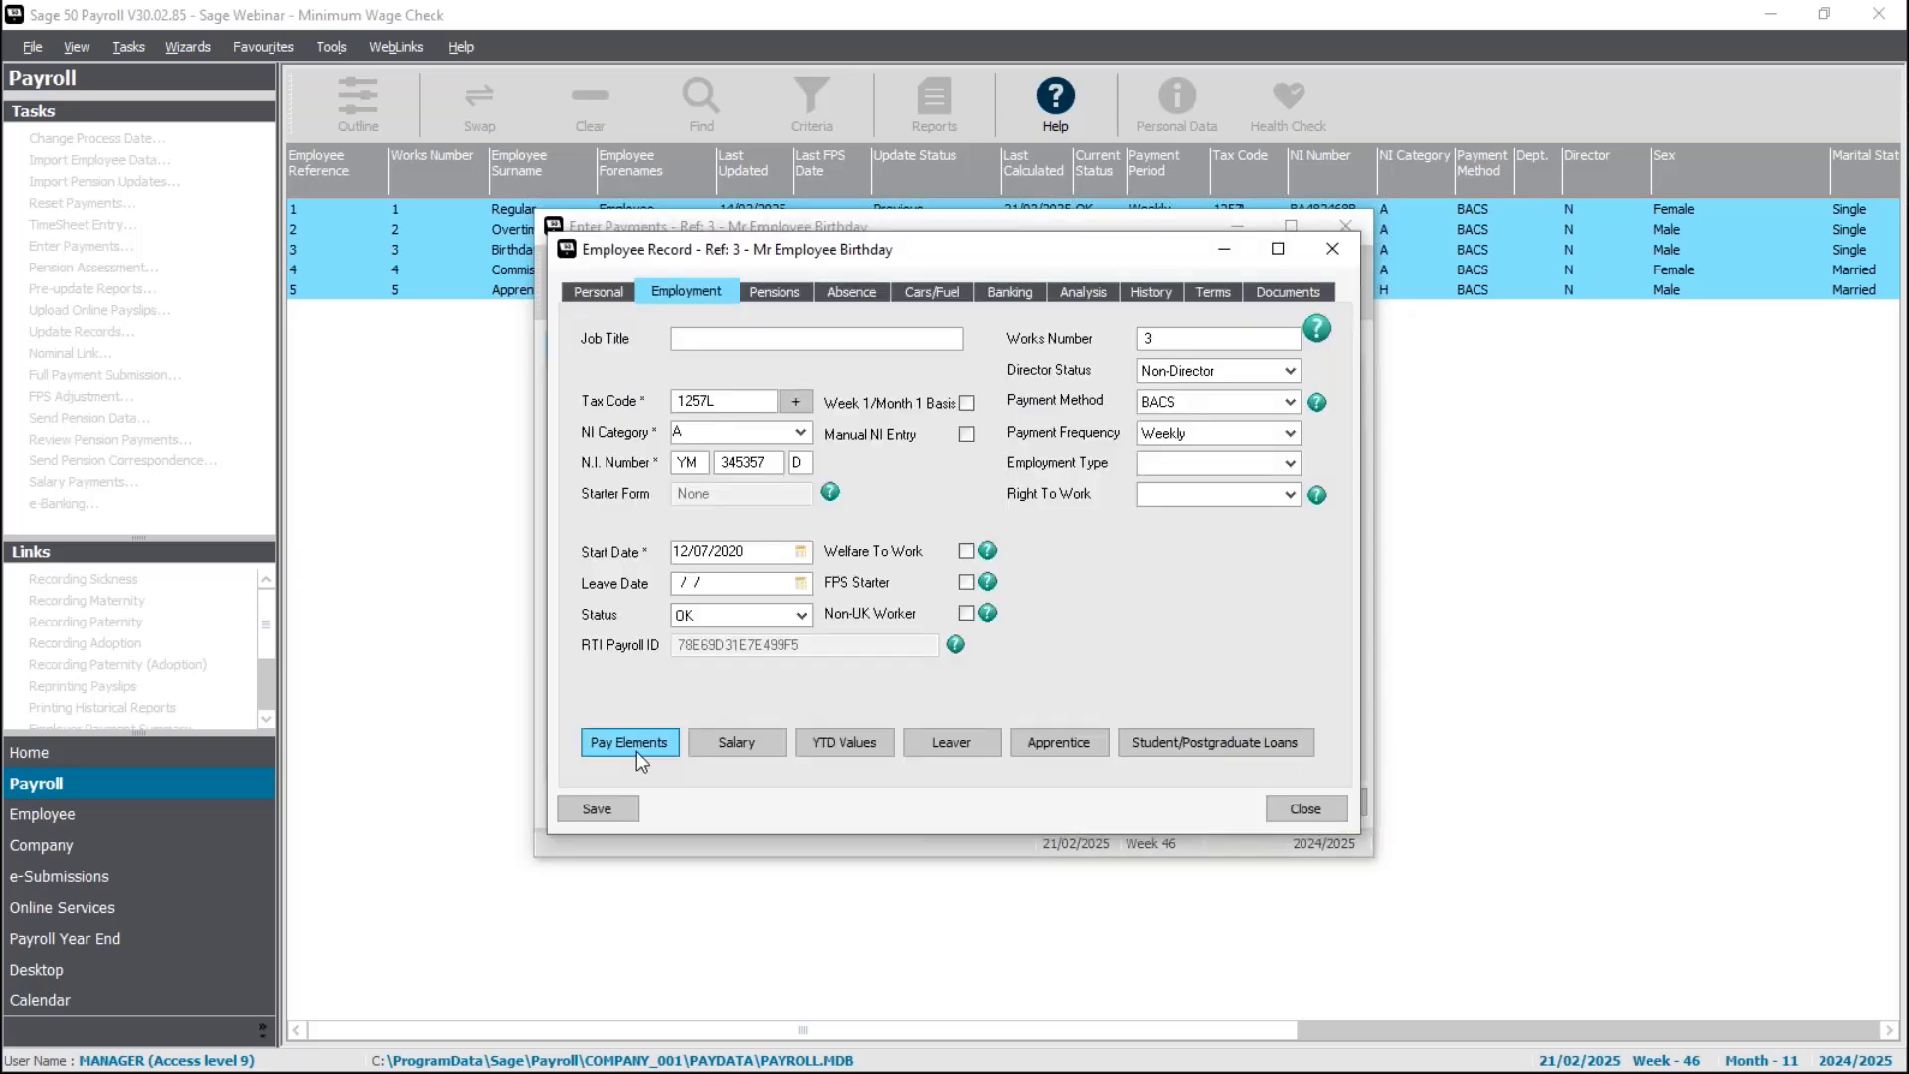
click(637, 750)
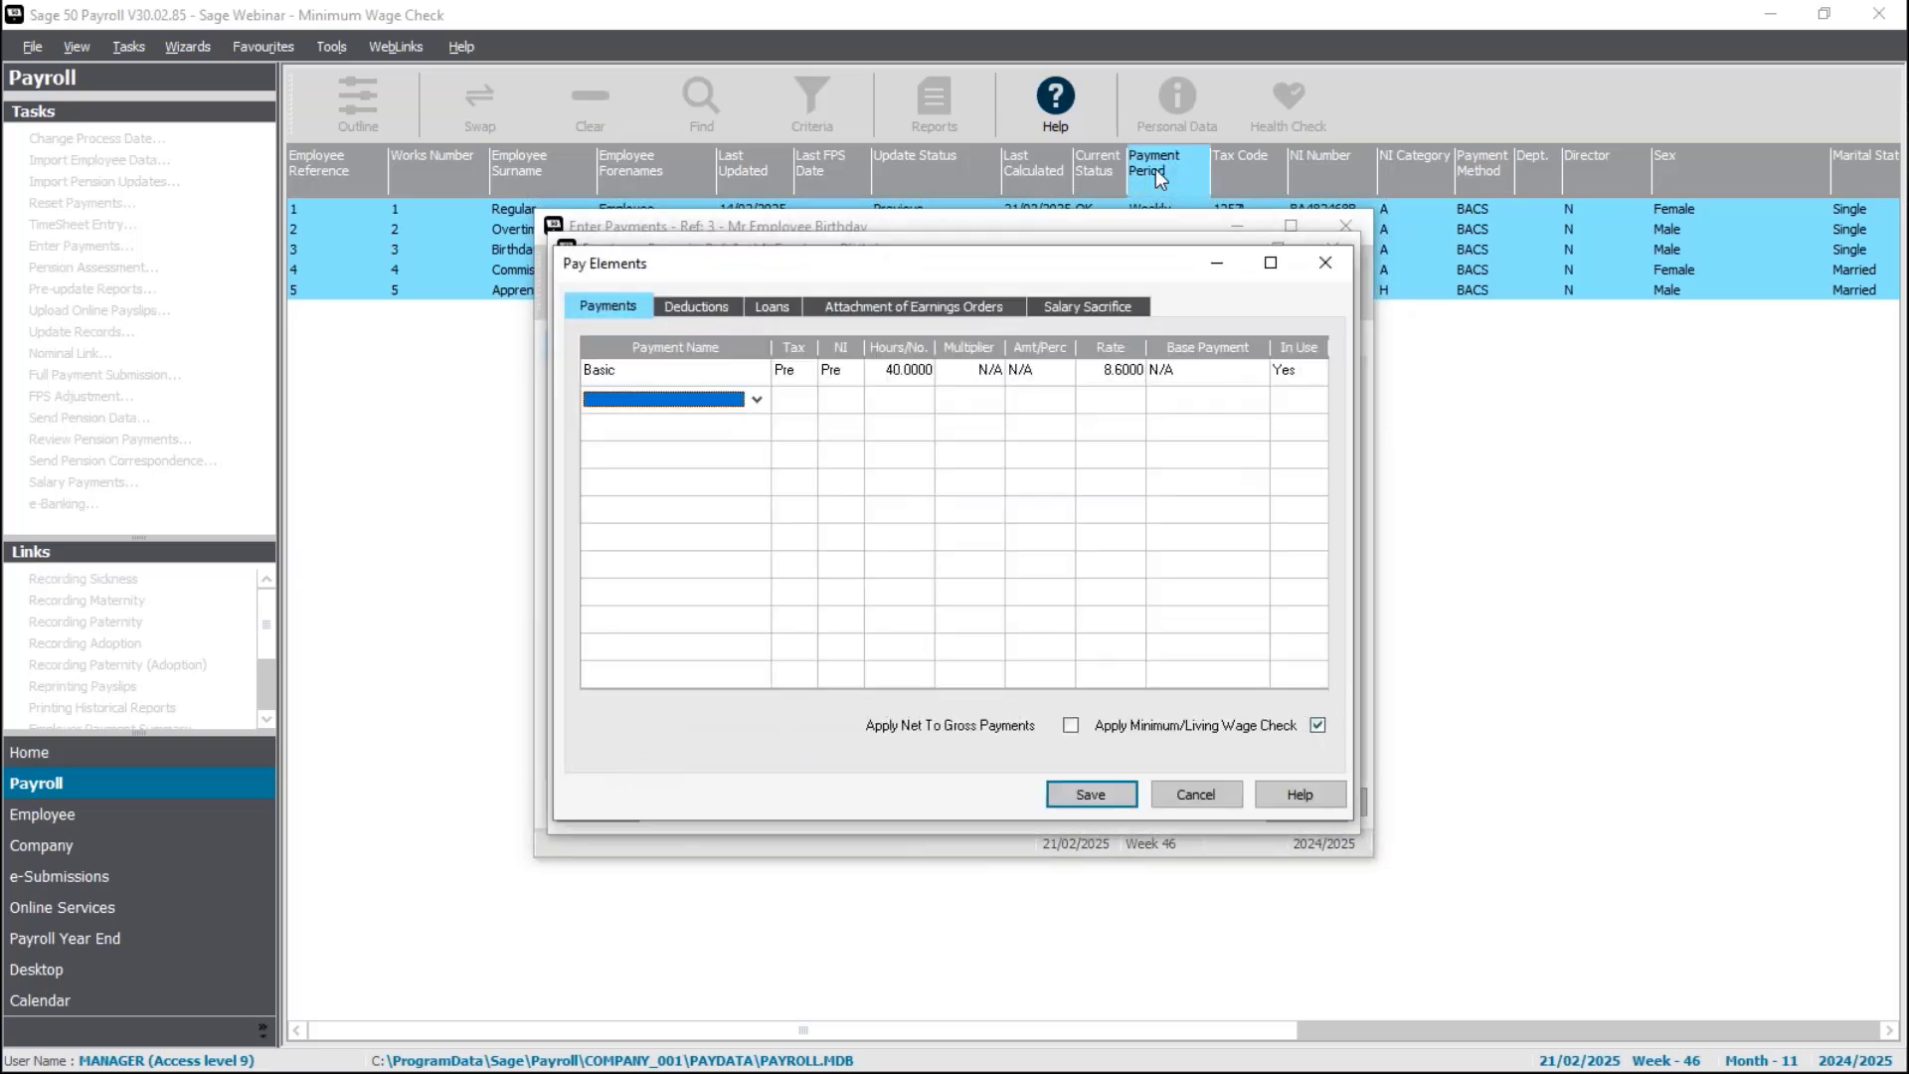
click(1120, 368)
key(BackSpace)
text(11.44)
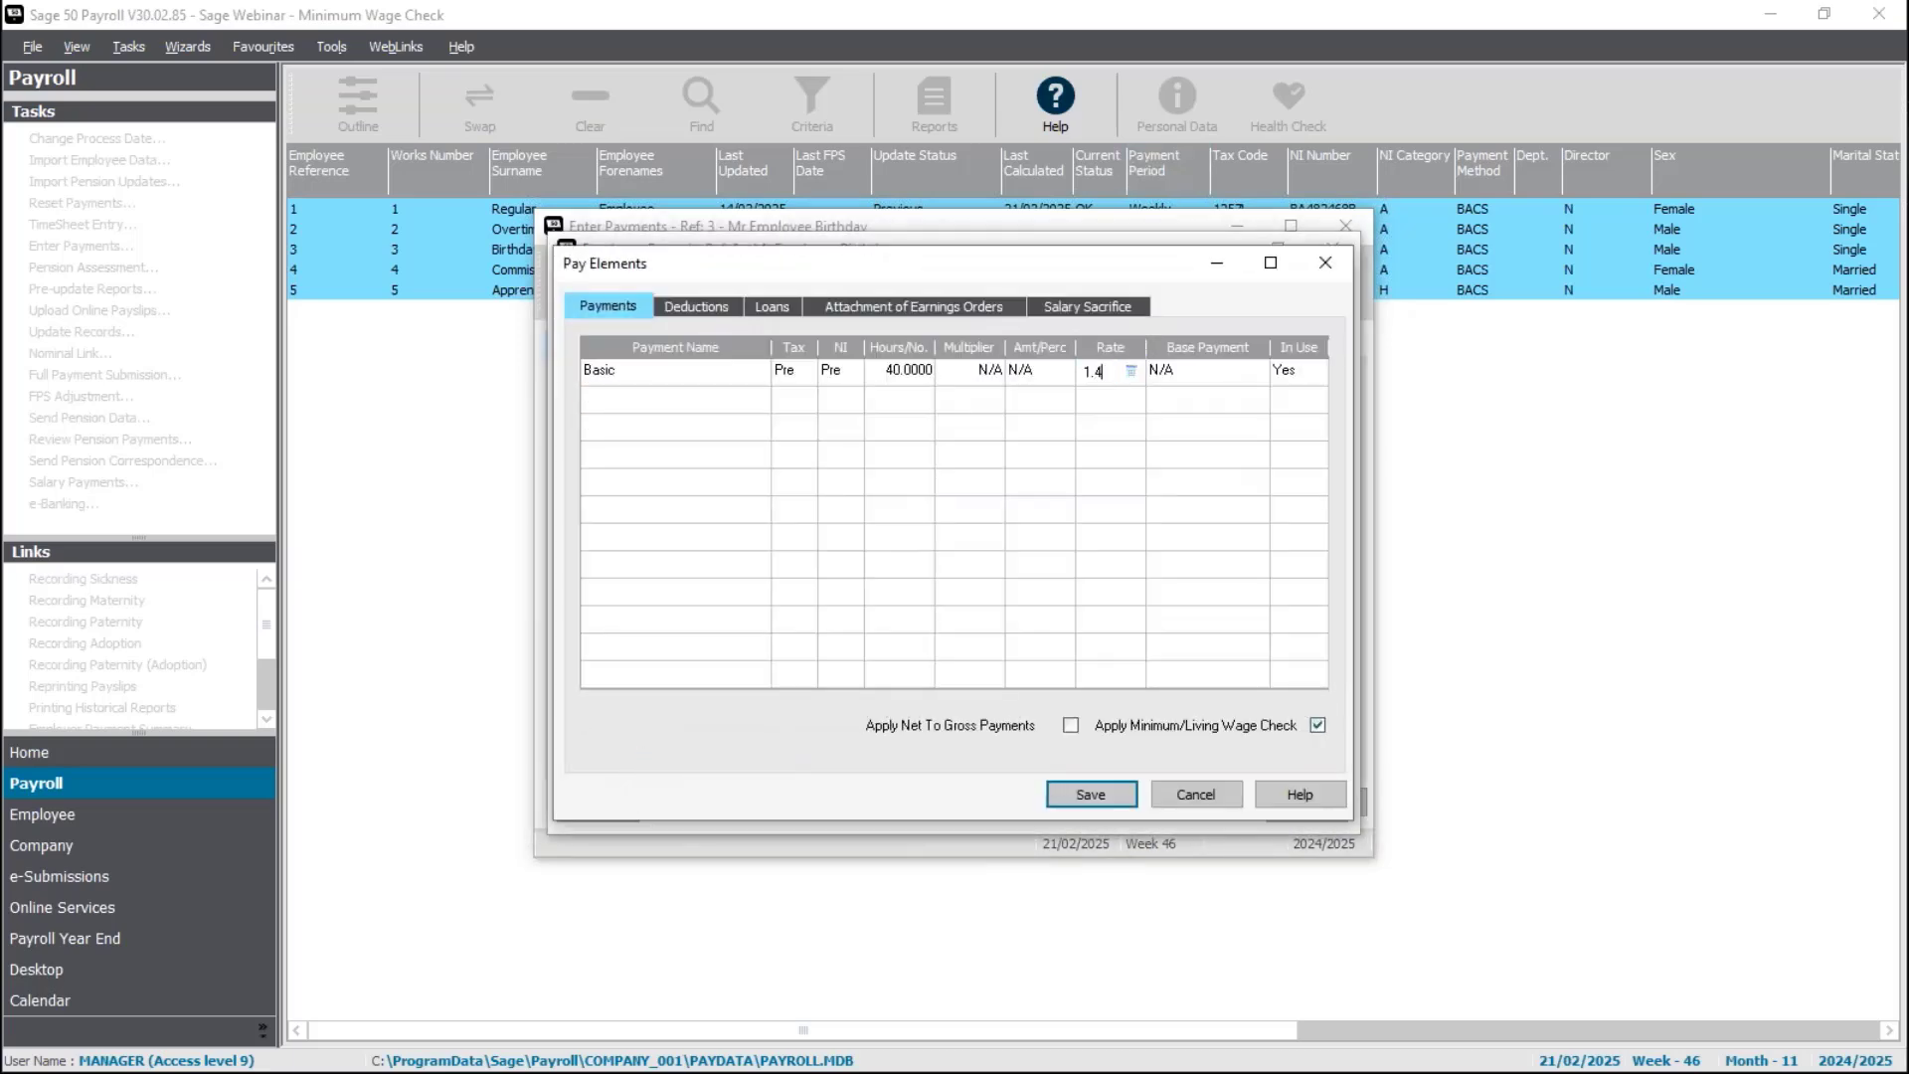
key(Tab)
click(1091, 795)
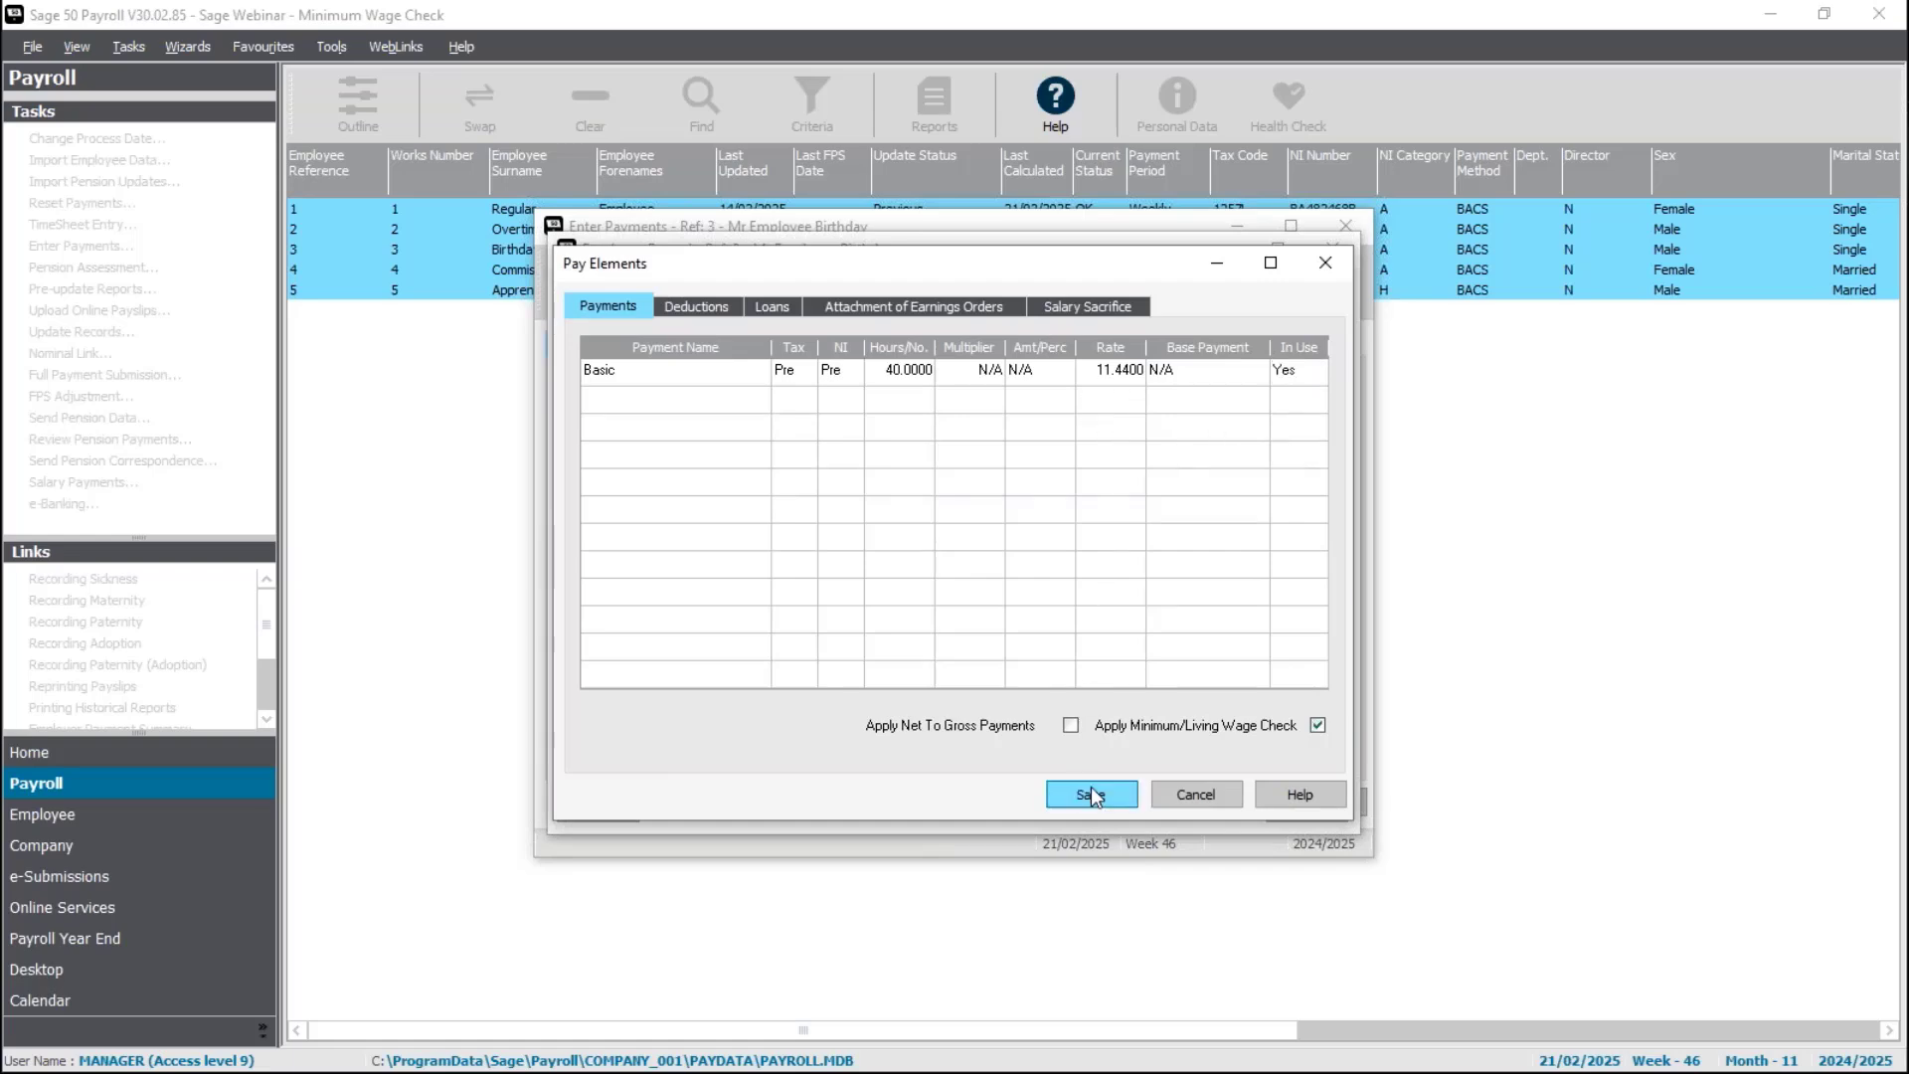
click(609, 807)
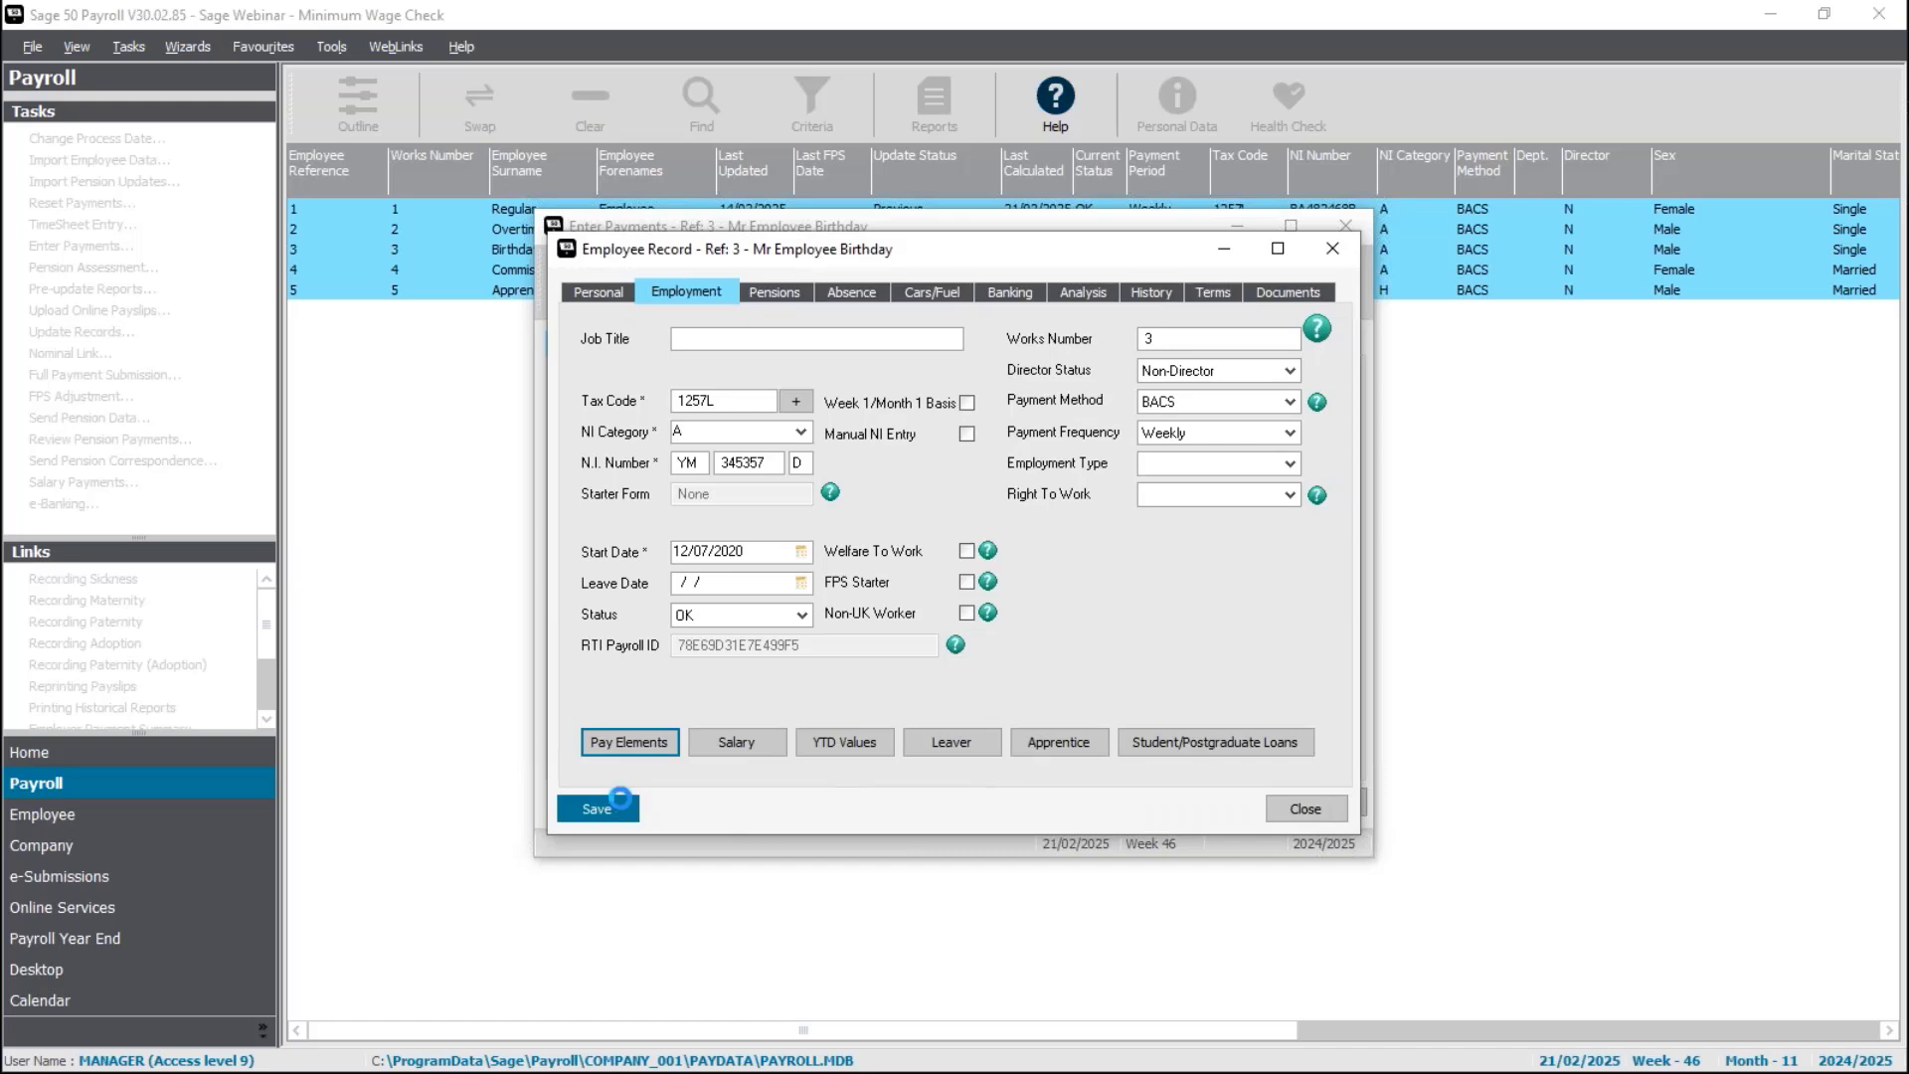
click(1307, 810)
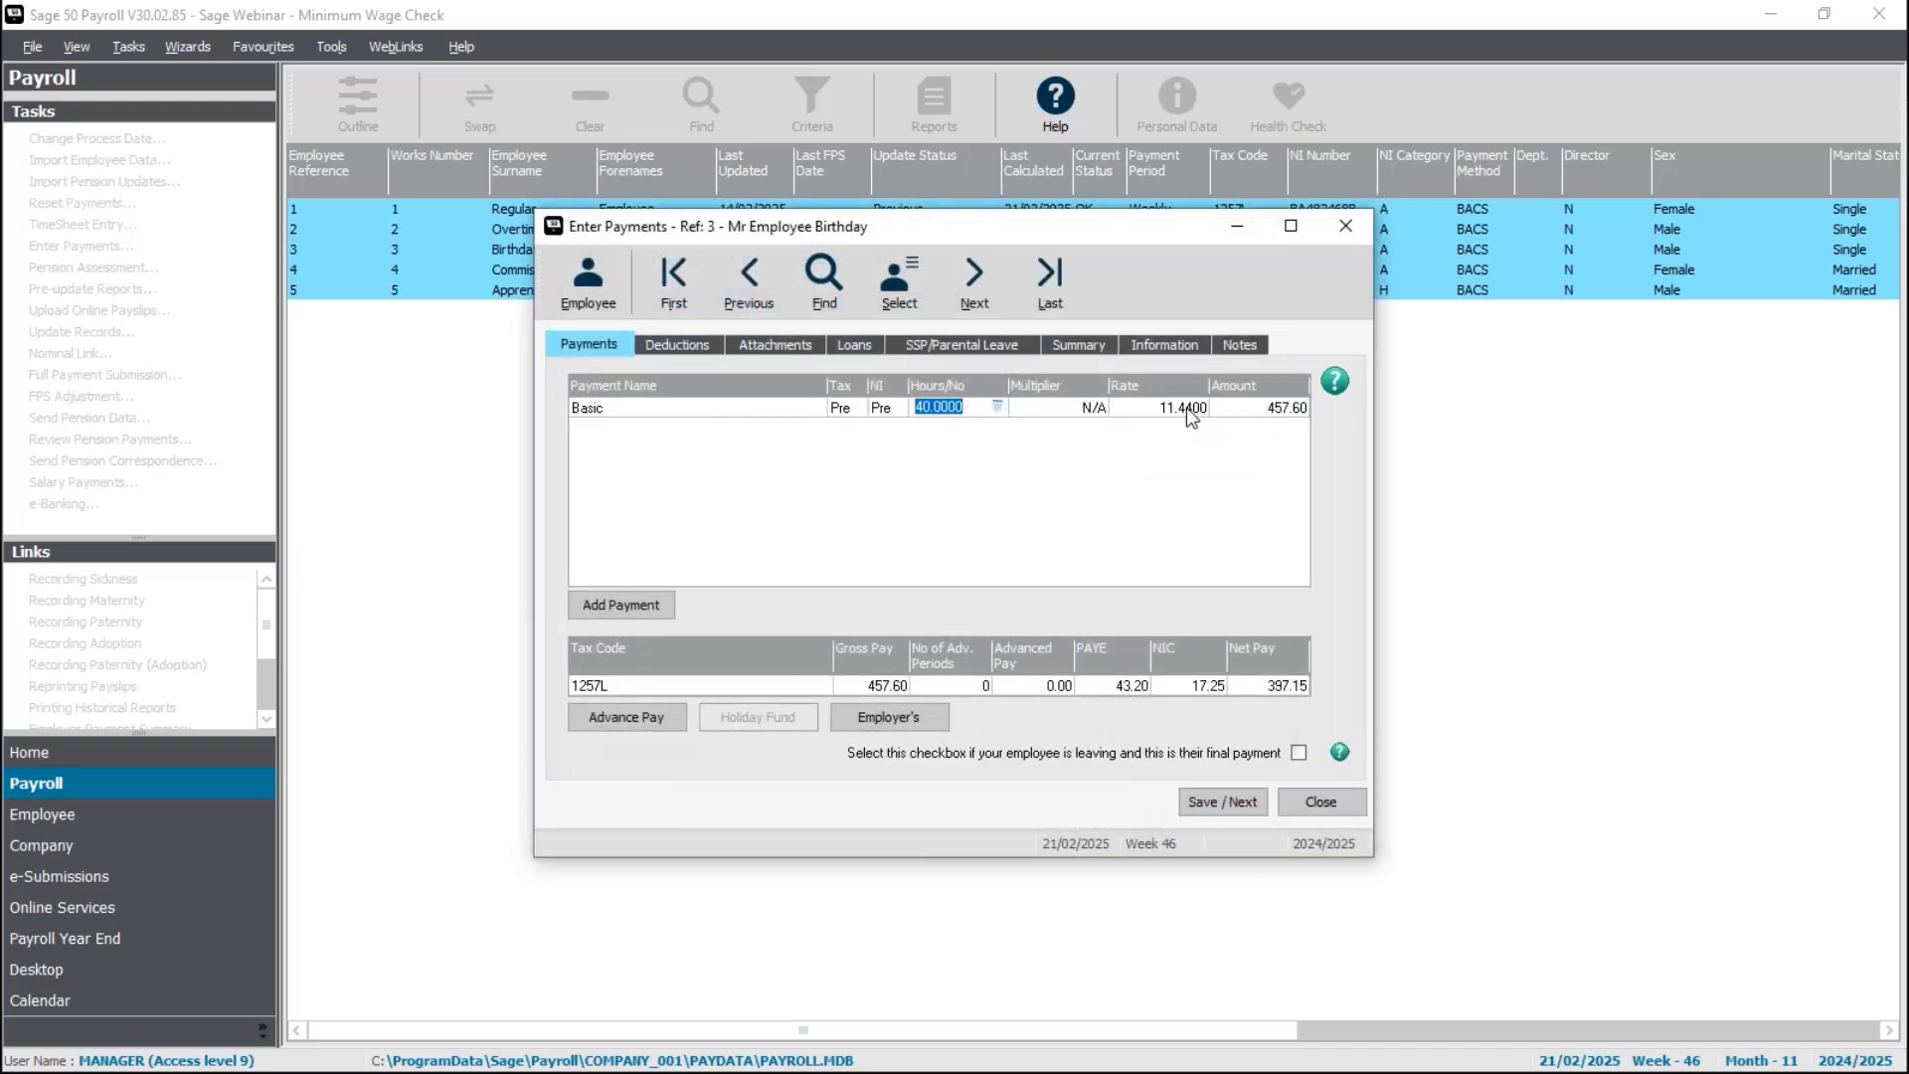
click(1245, 806)
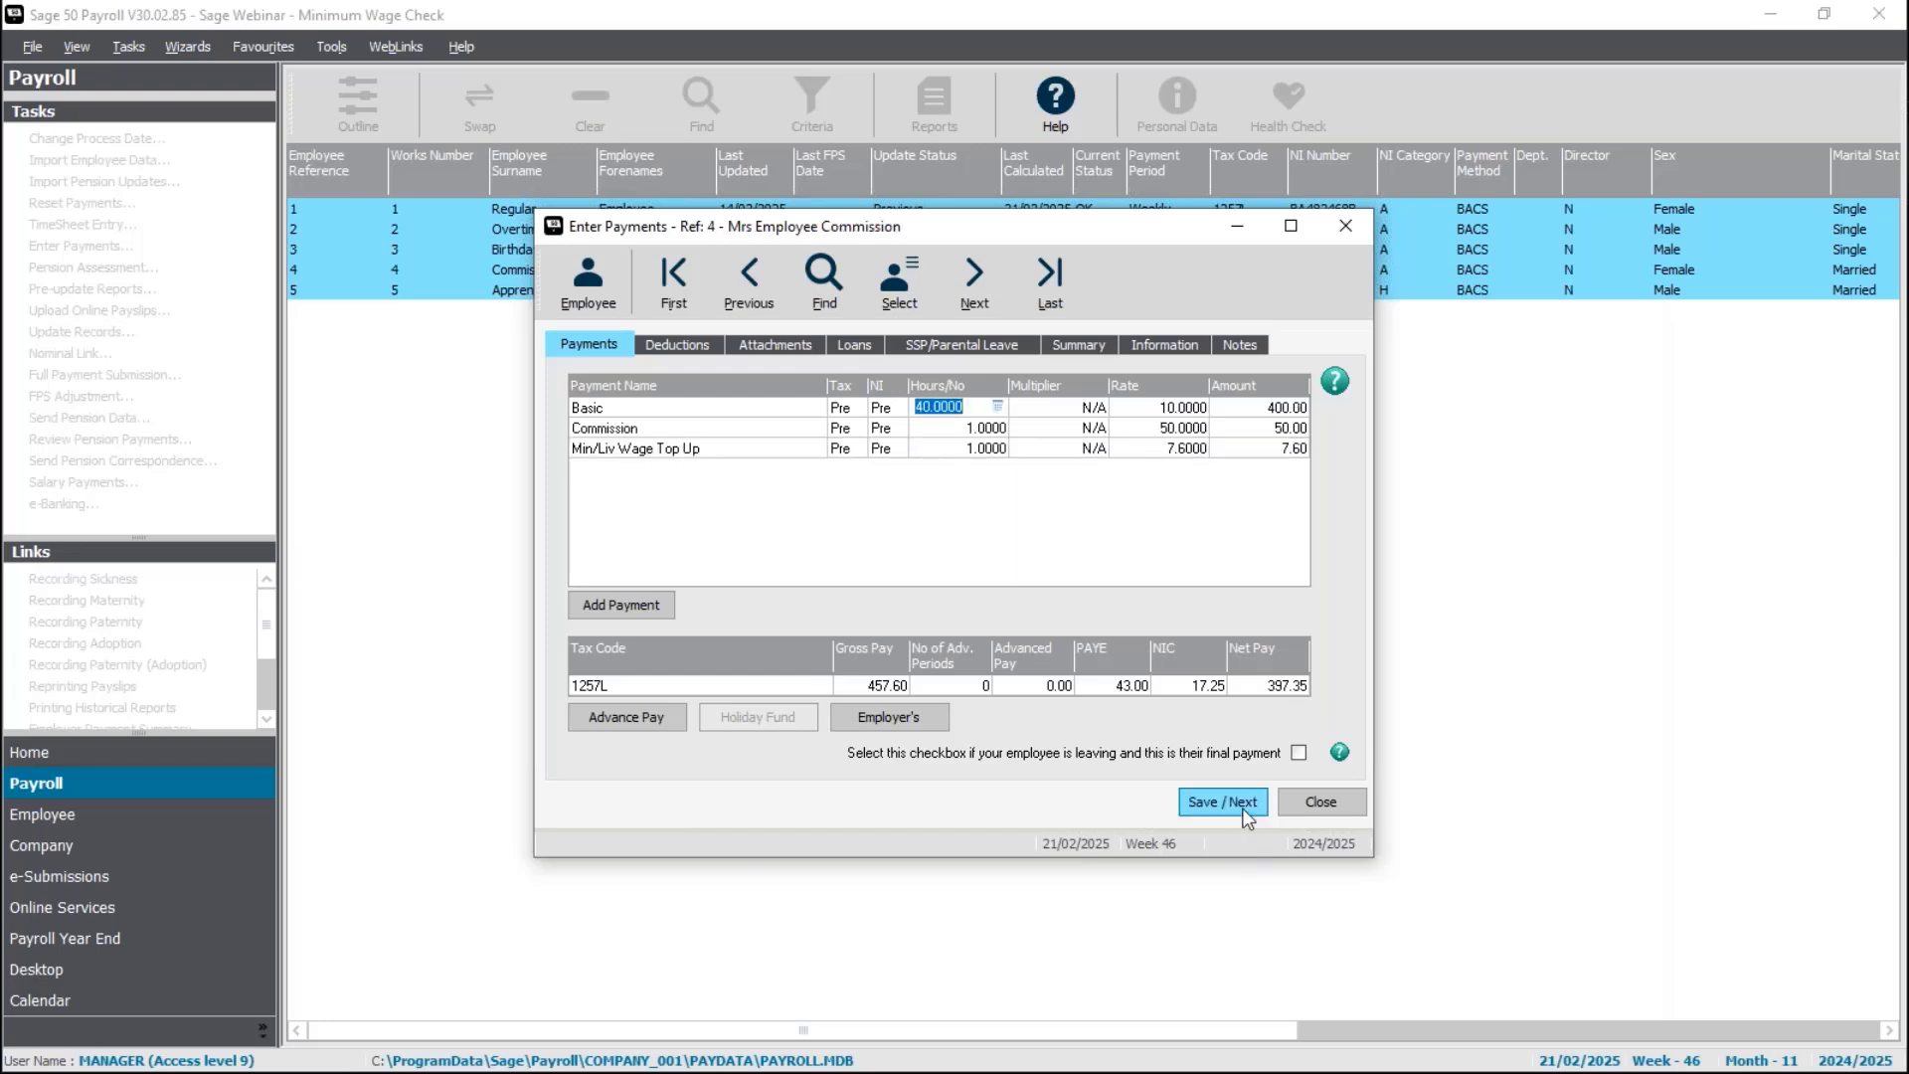
- Set the fourth employee's Min/Liv Wage Top Up rate to 0 and Commission rate to 75, and save the payment
click(1169, 449)
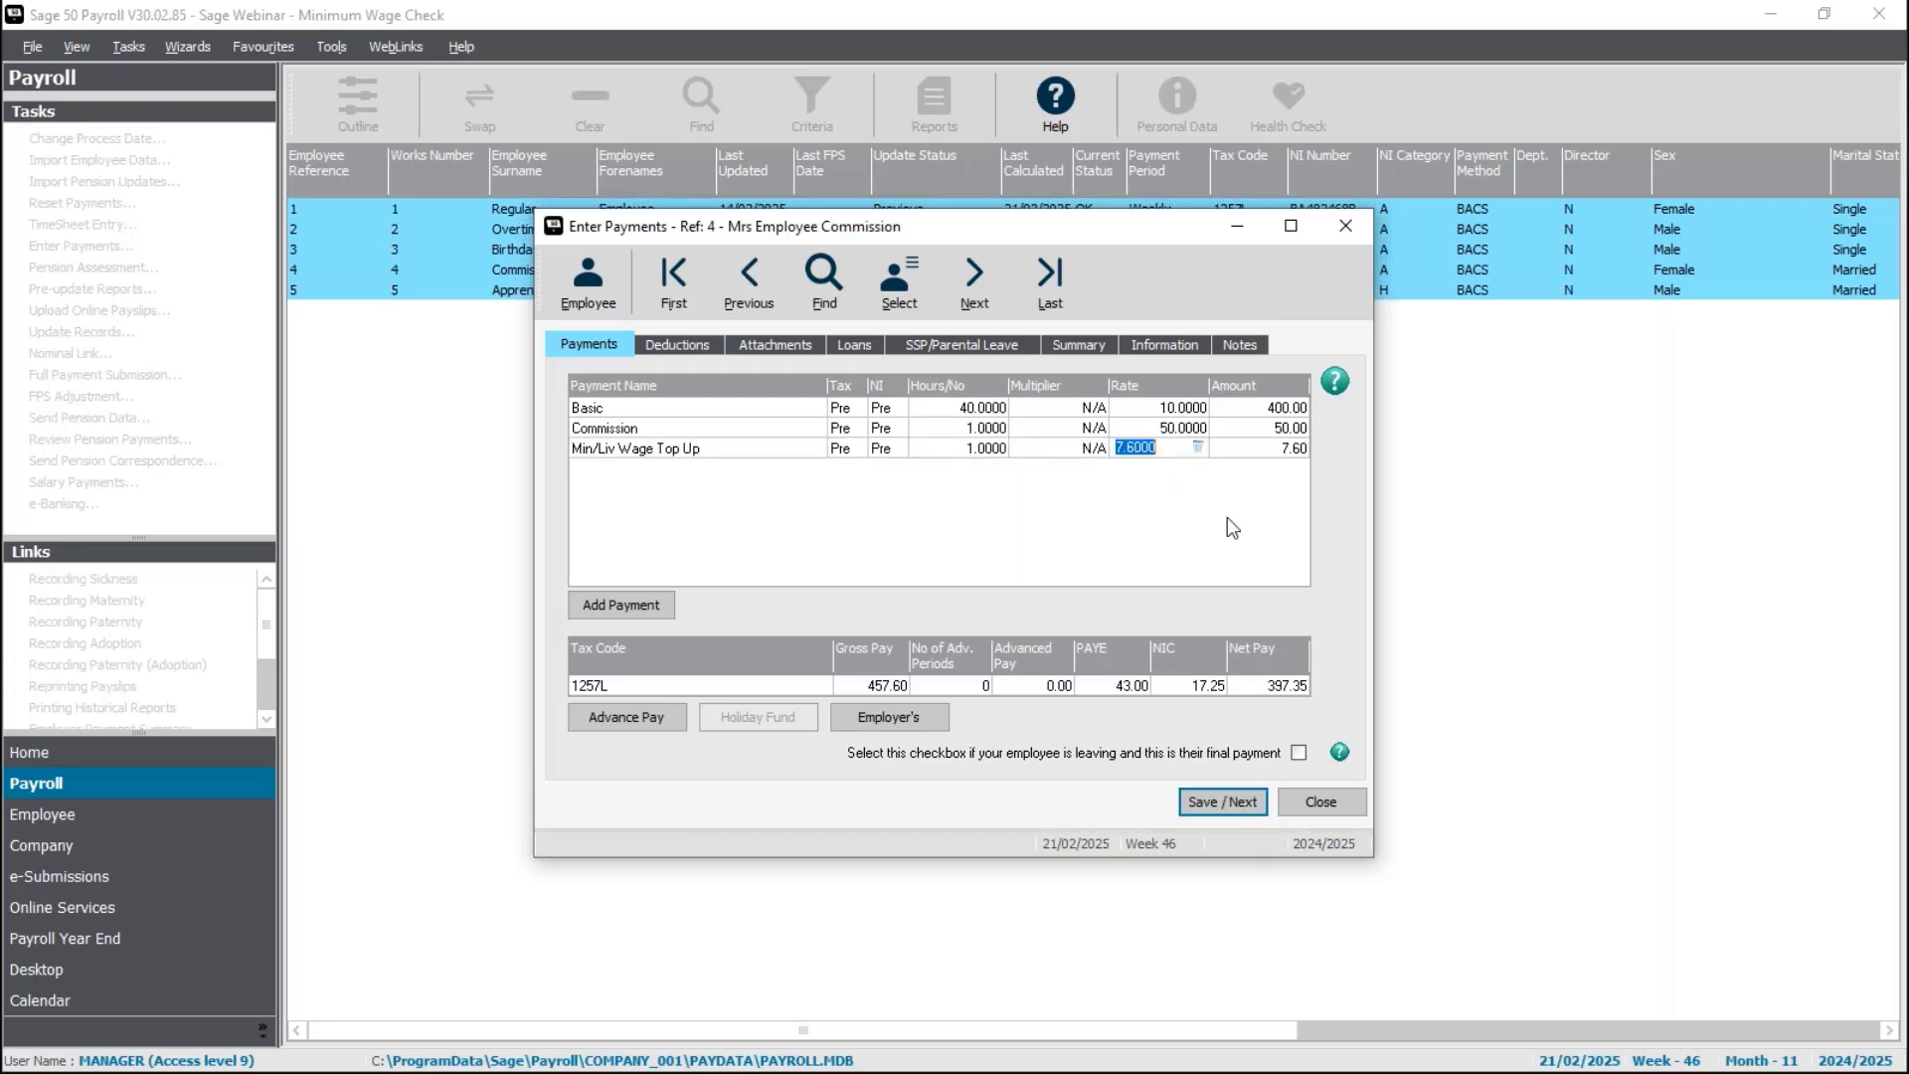
text(0)
key(Tab)
click(1202, 429)
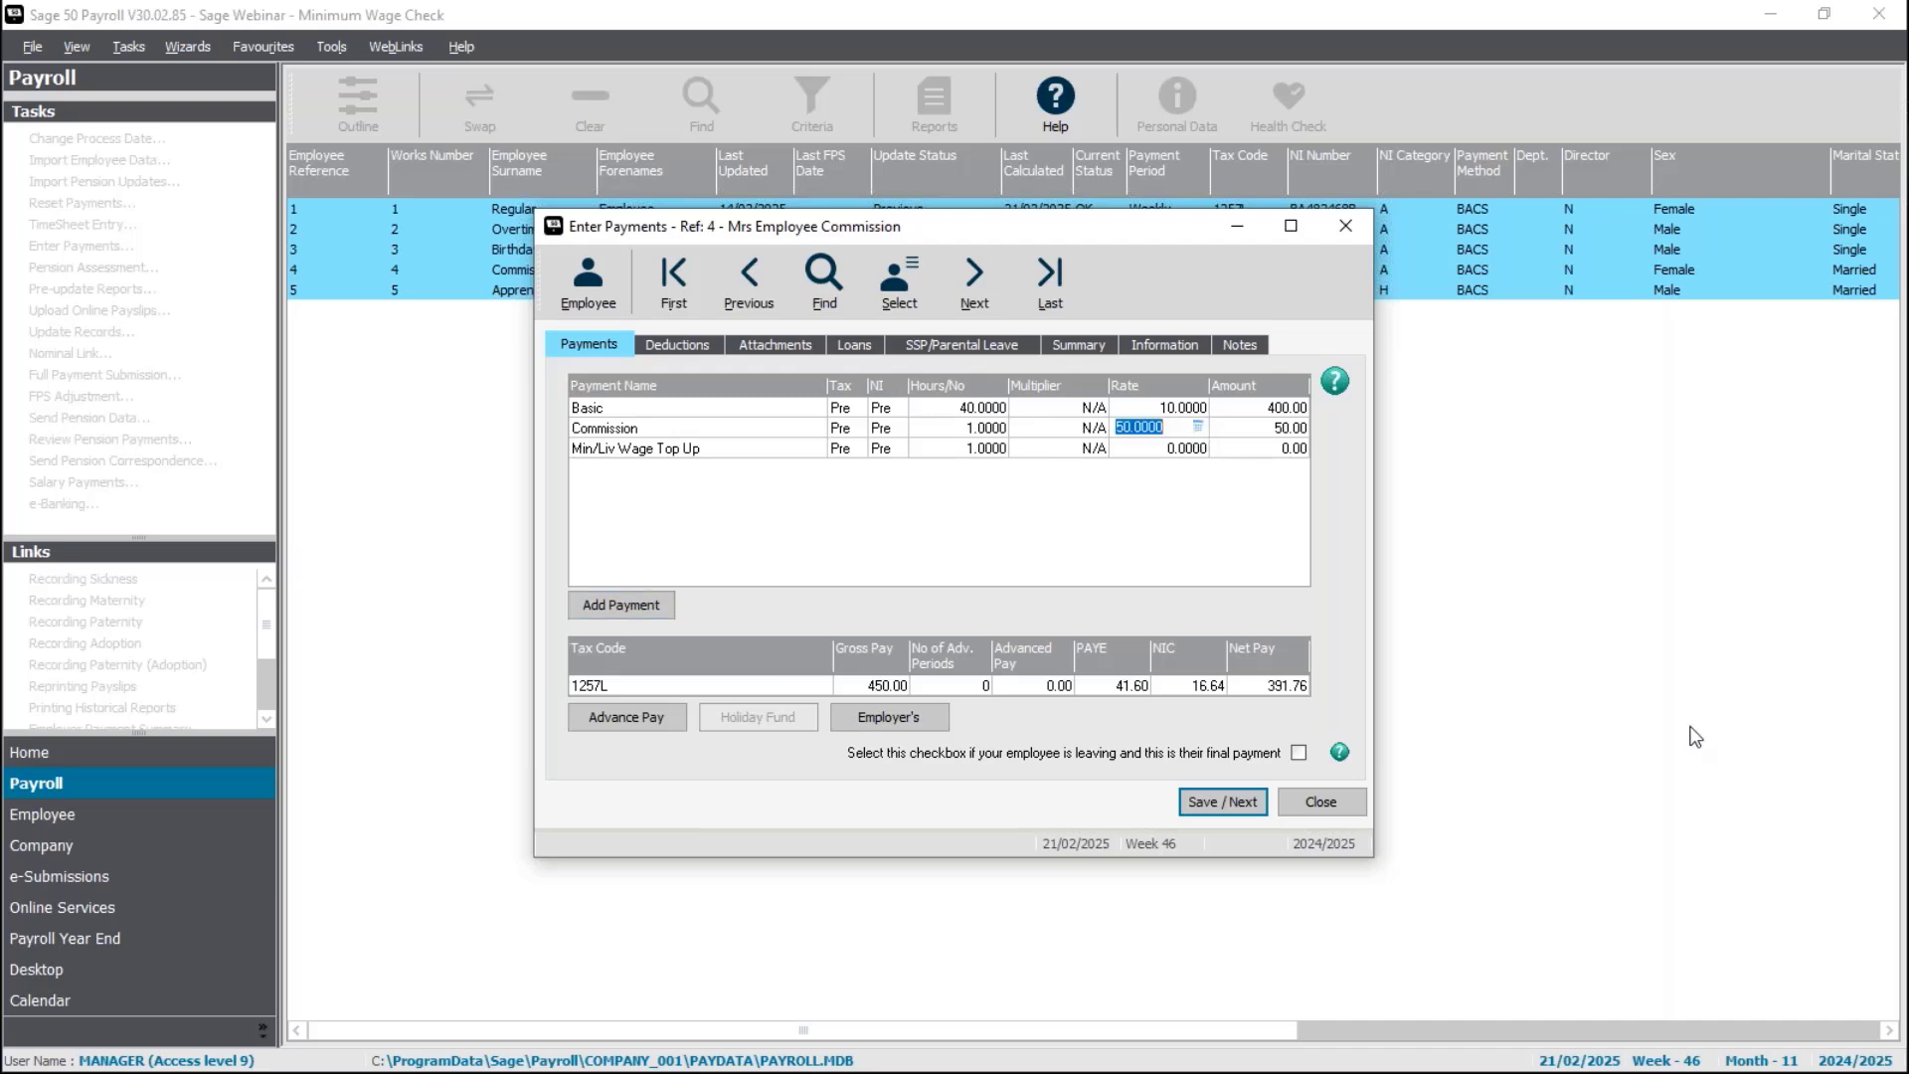
text(75)
key(Tab)
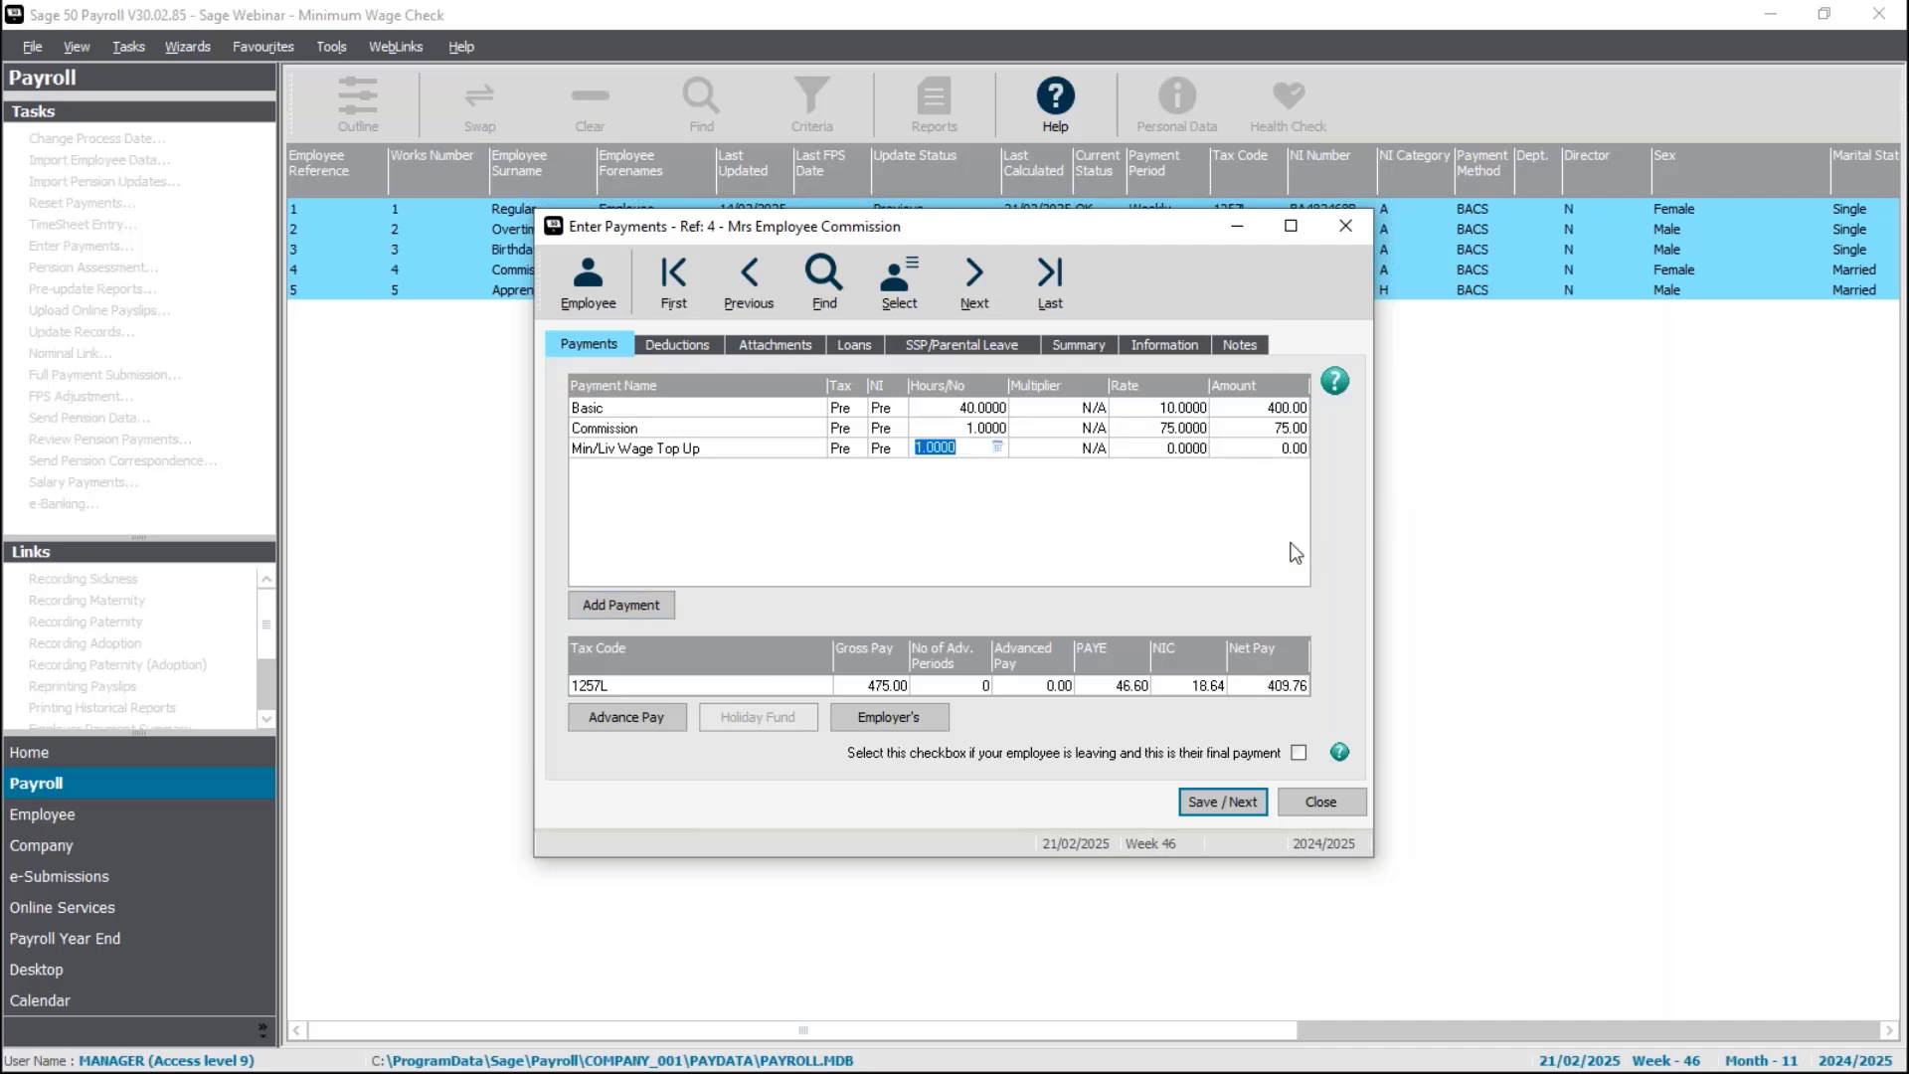
click(1242, 803)
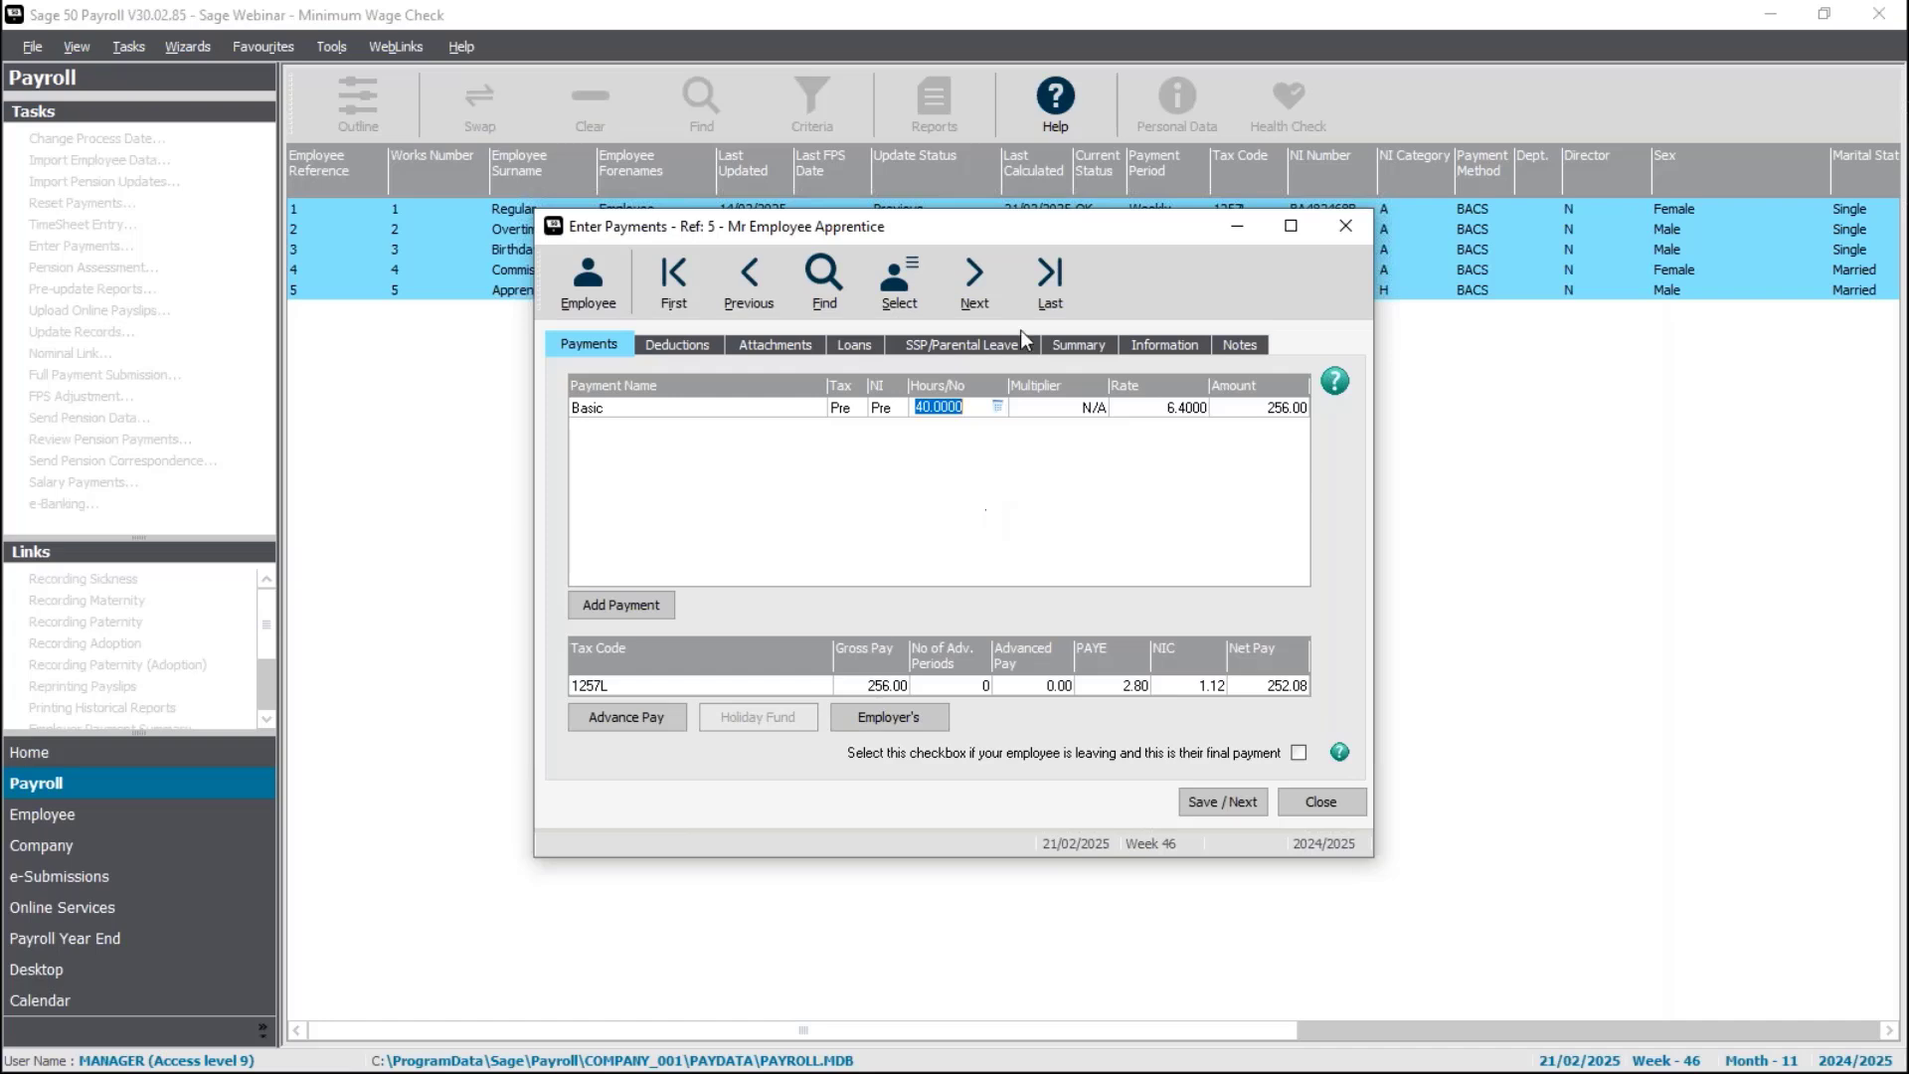
- Save the fifth employee's payment with Basic adjusted to meet the minimum wage check
click(1233, 804)
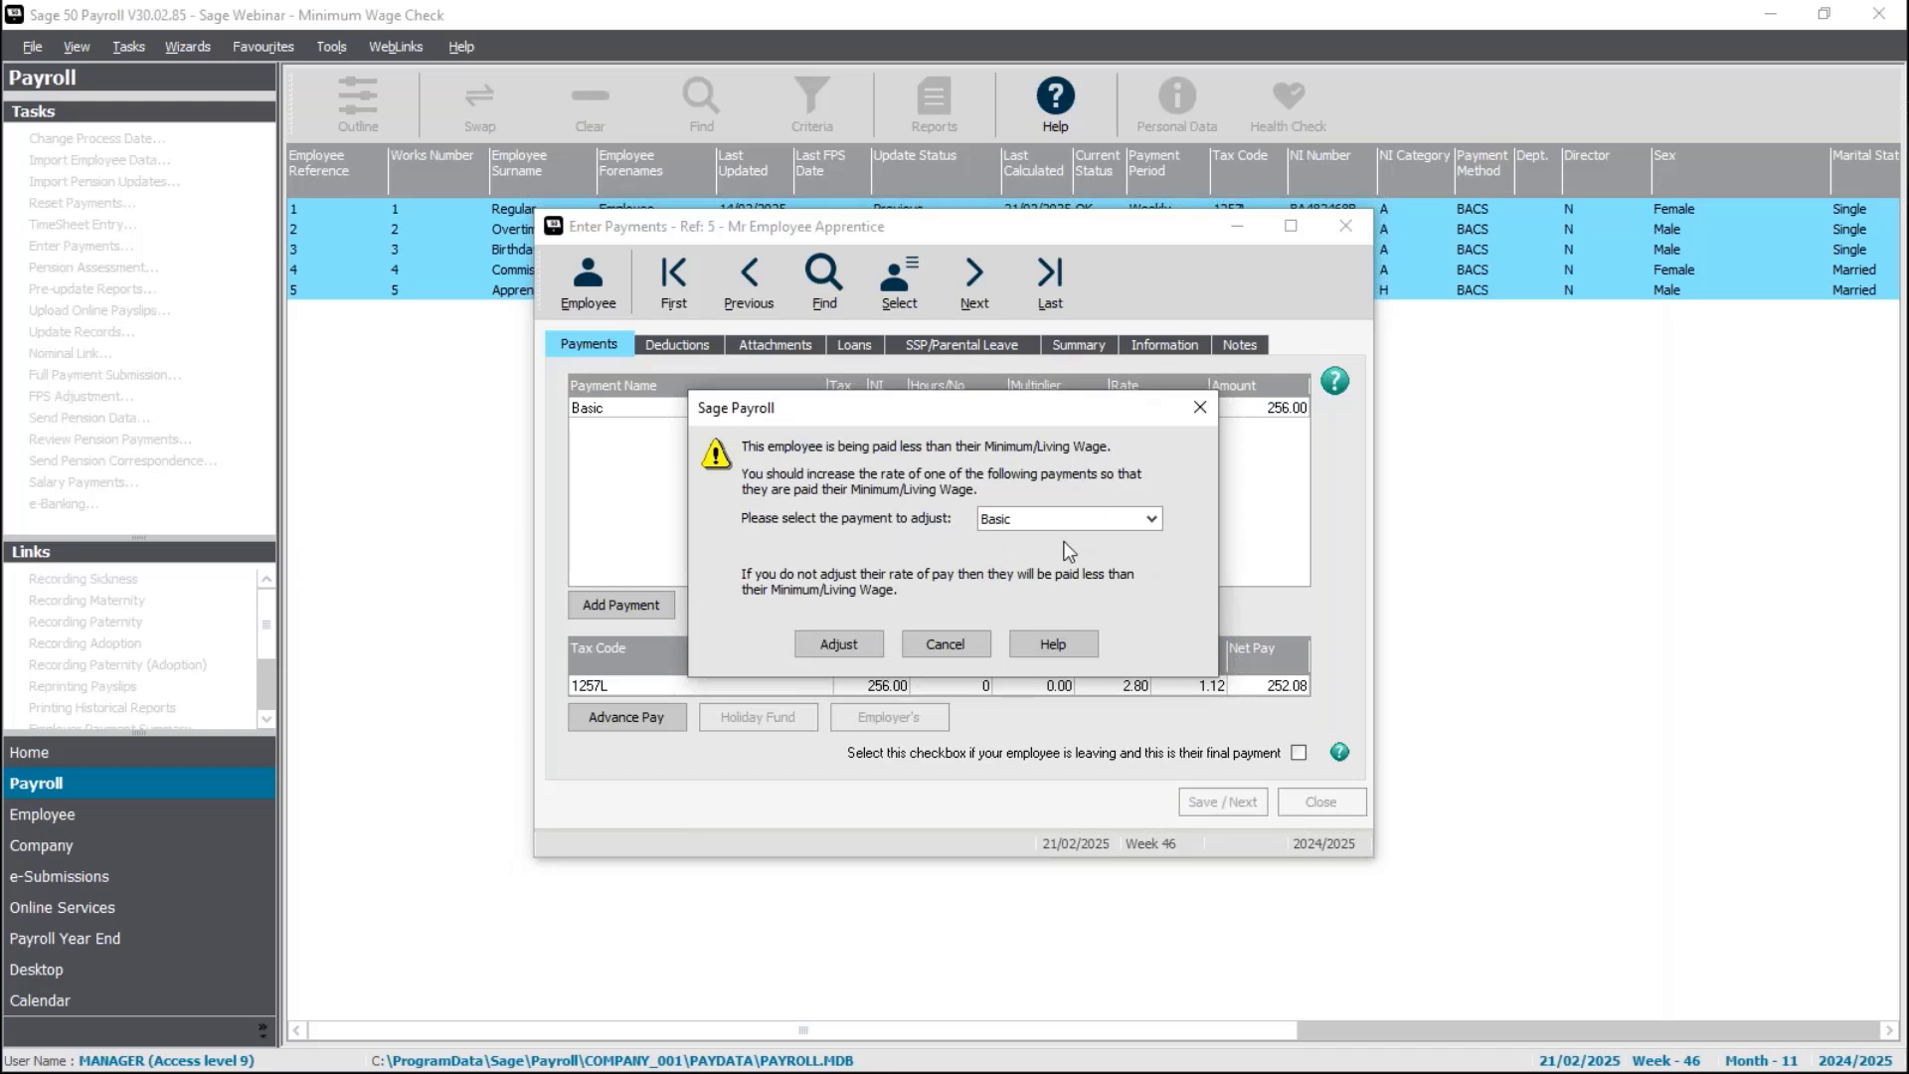
click(837, 644)
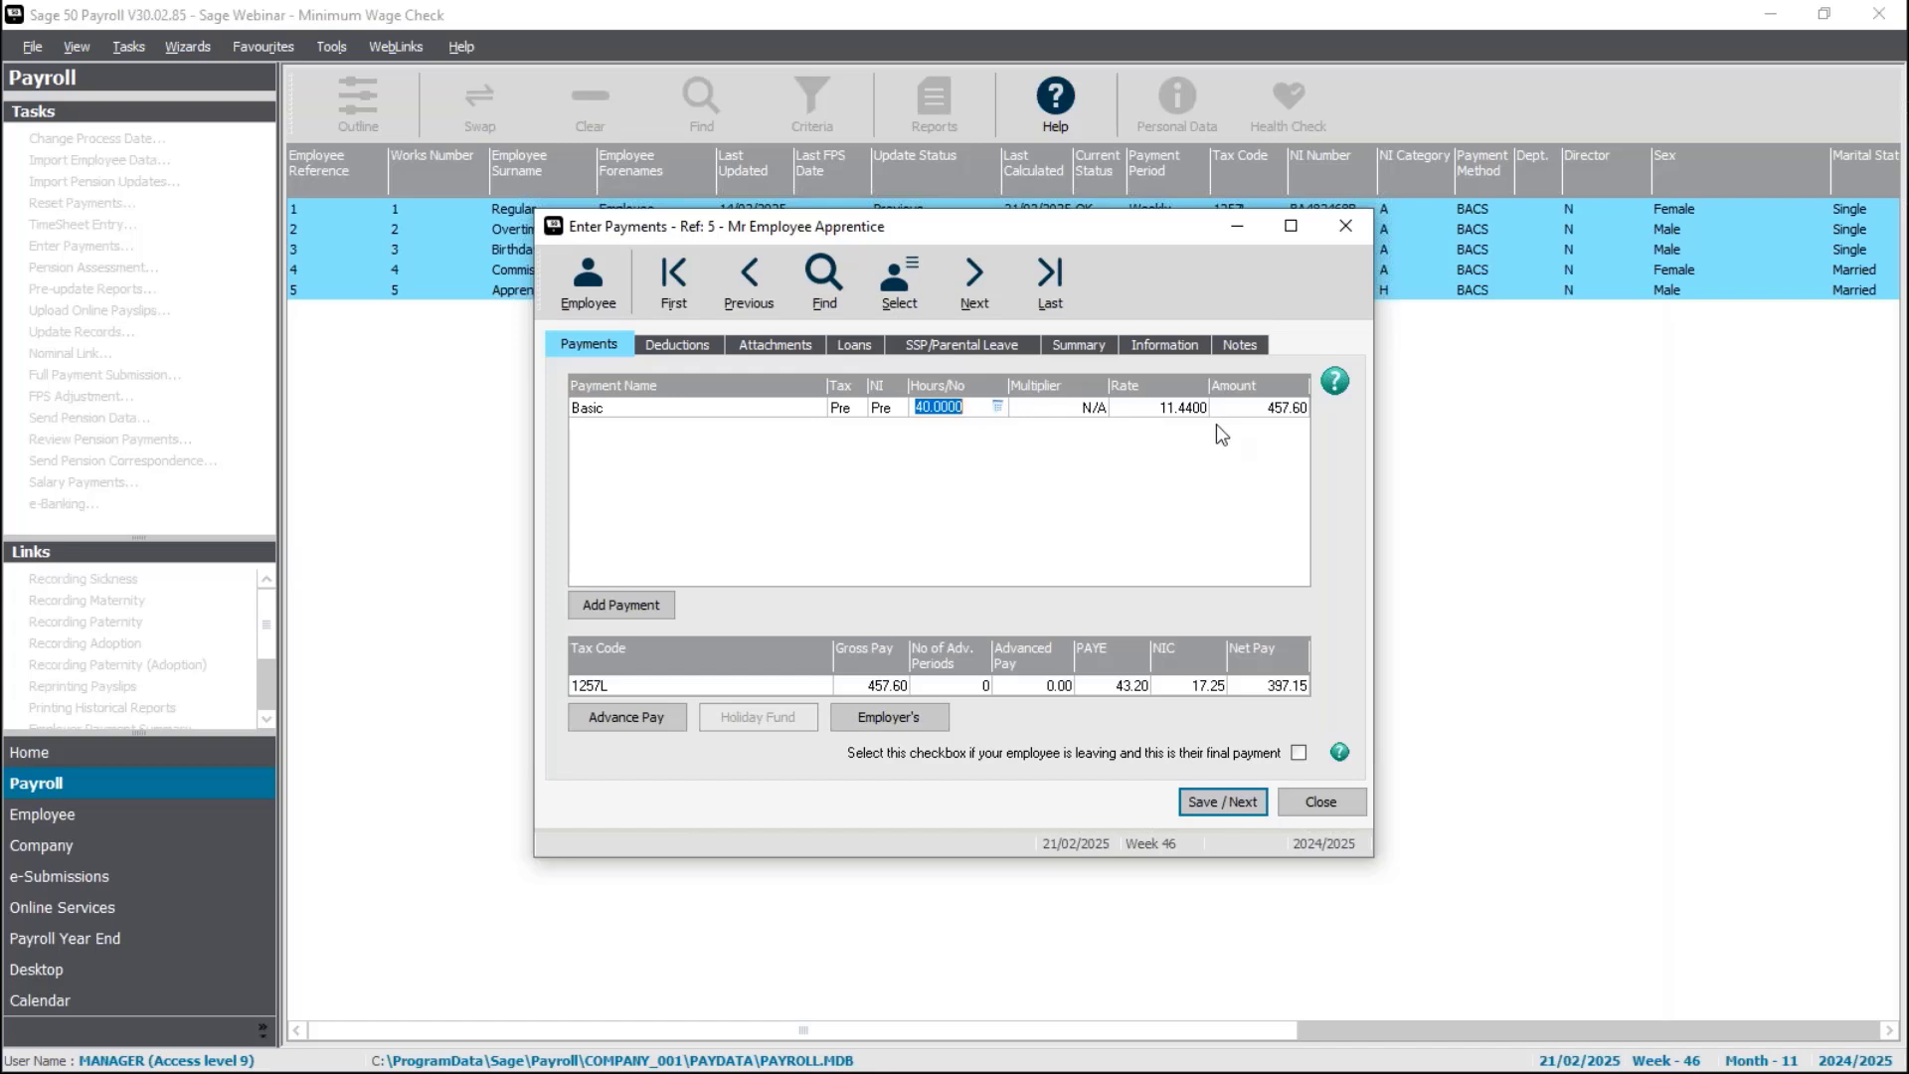
- Set the Basic rate to 11.44 in the fifth employee's pay elements, save the record, and close payment entry
click(612, 270)
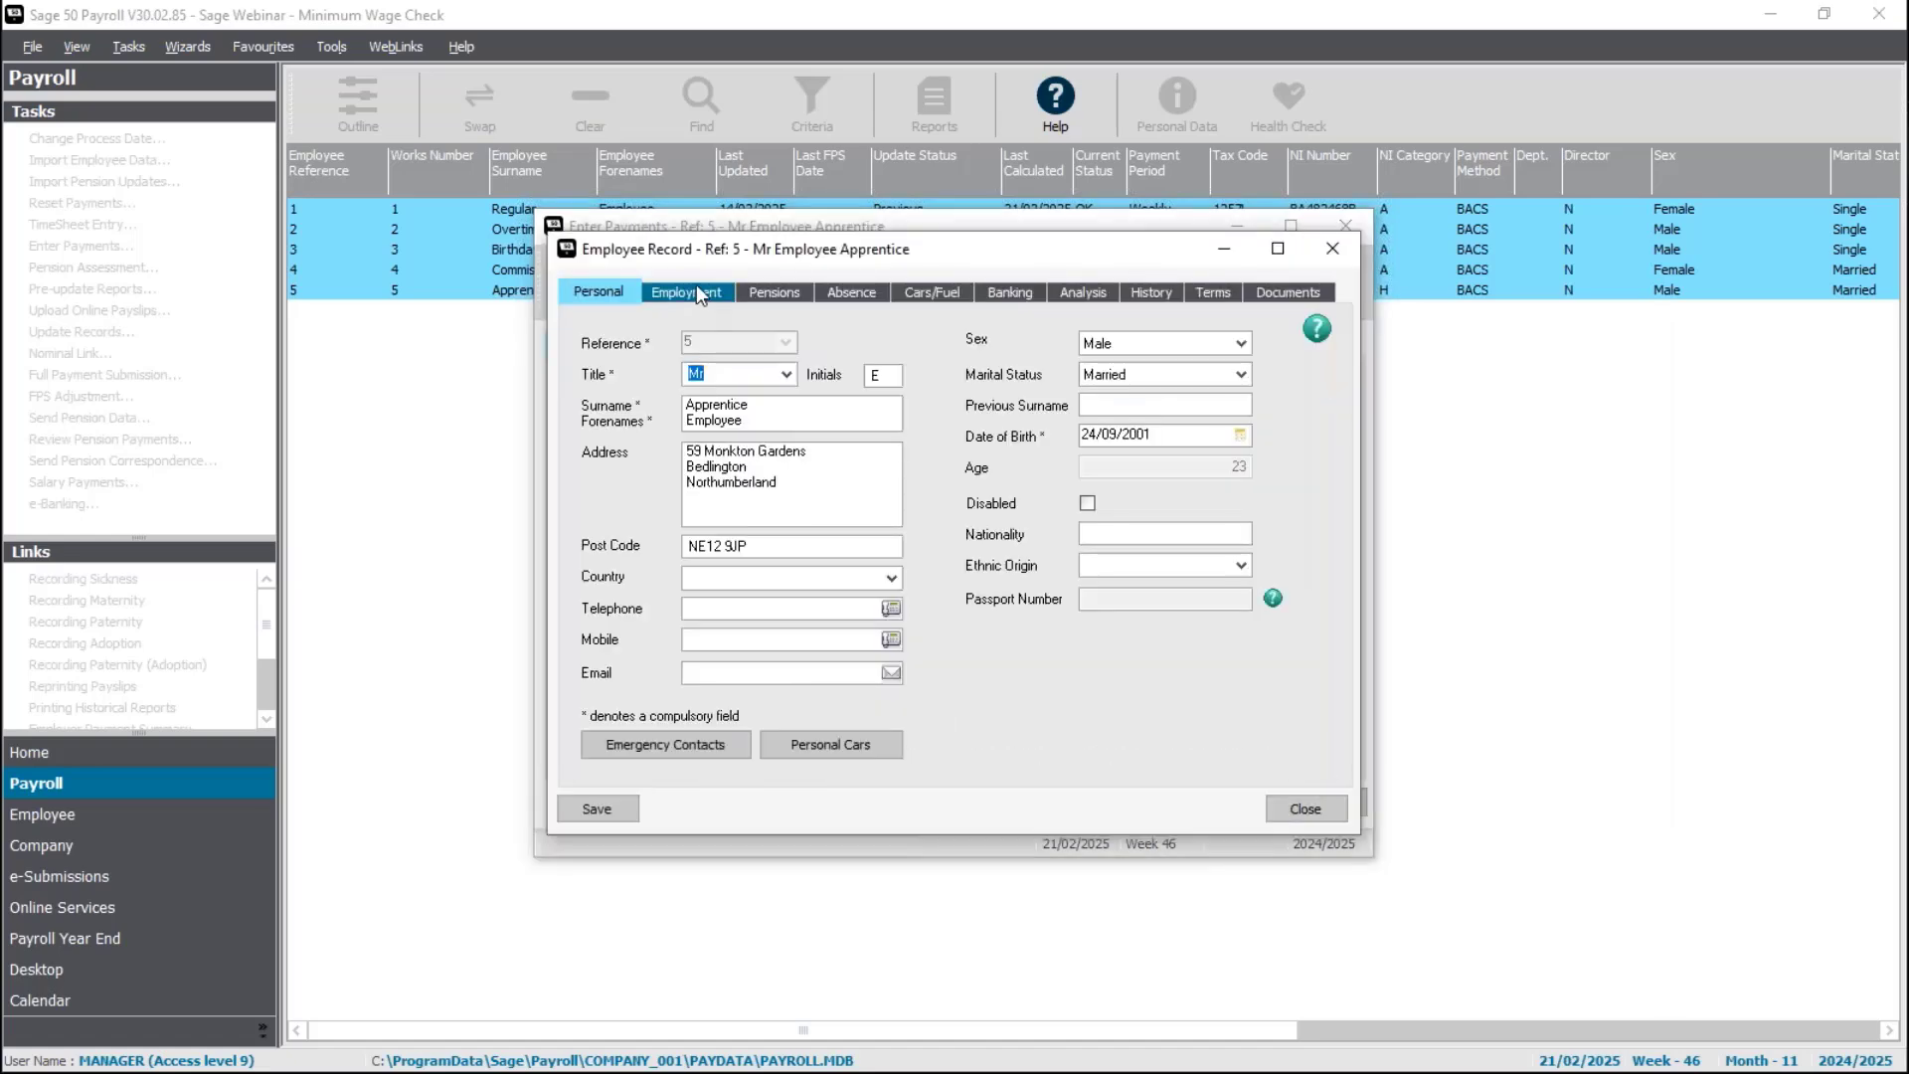
click(697, 286)
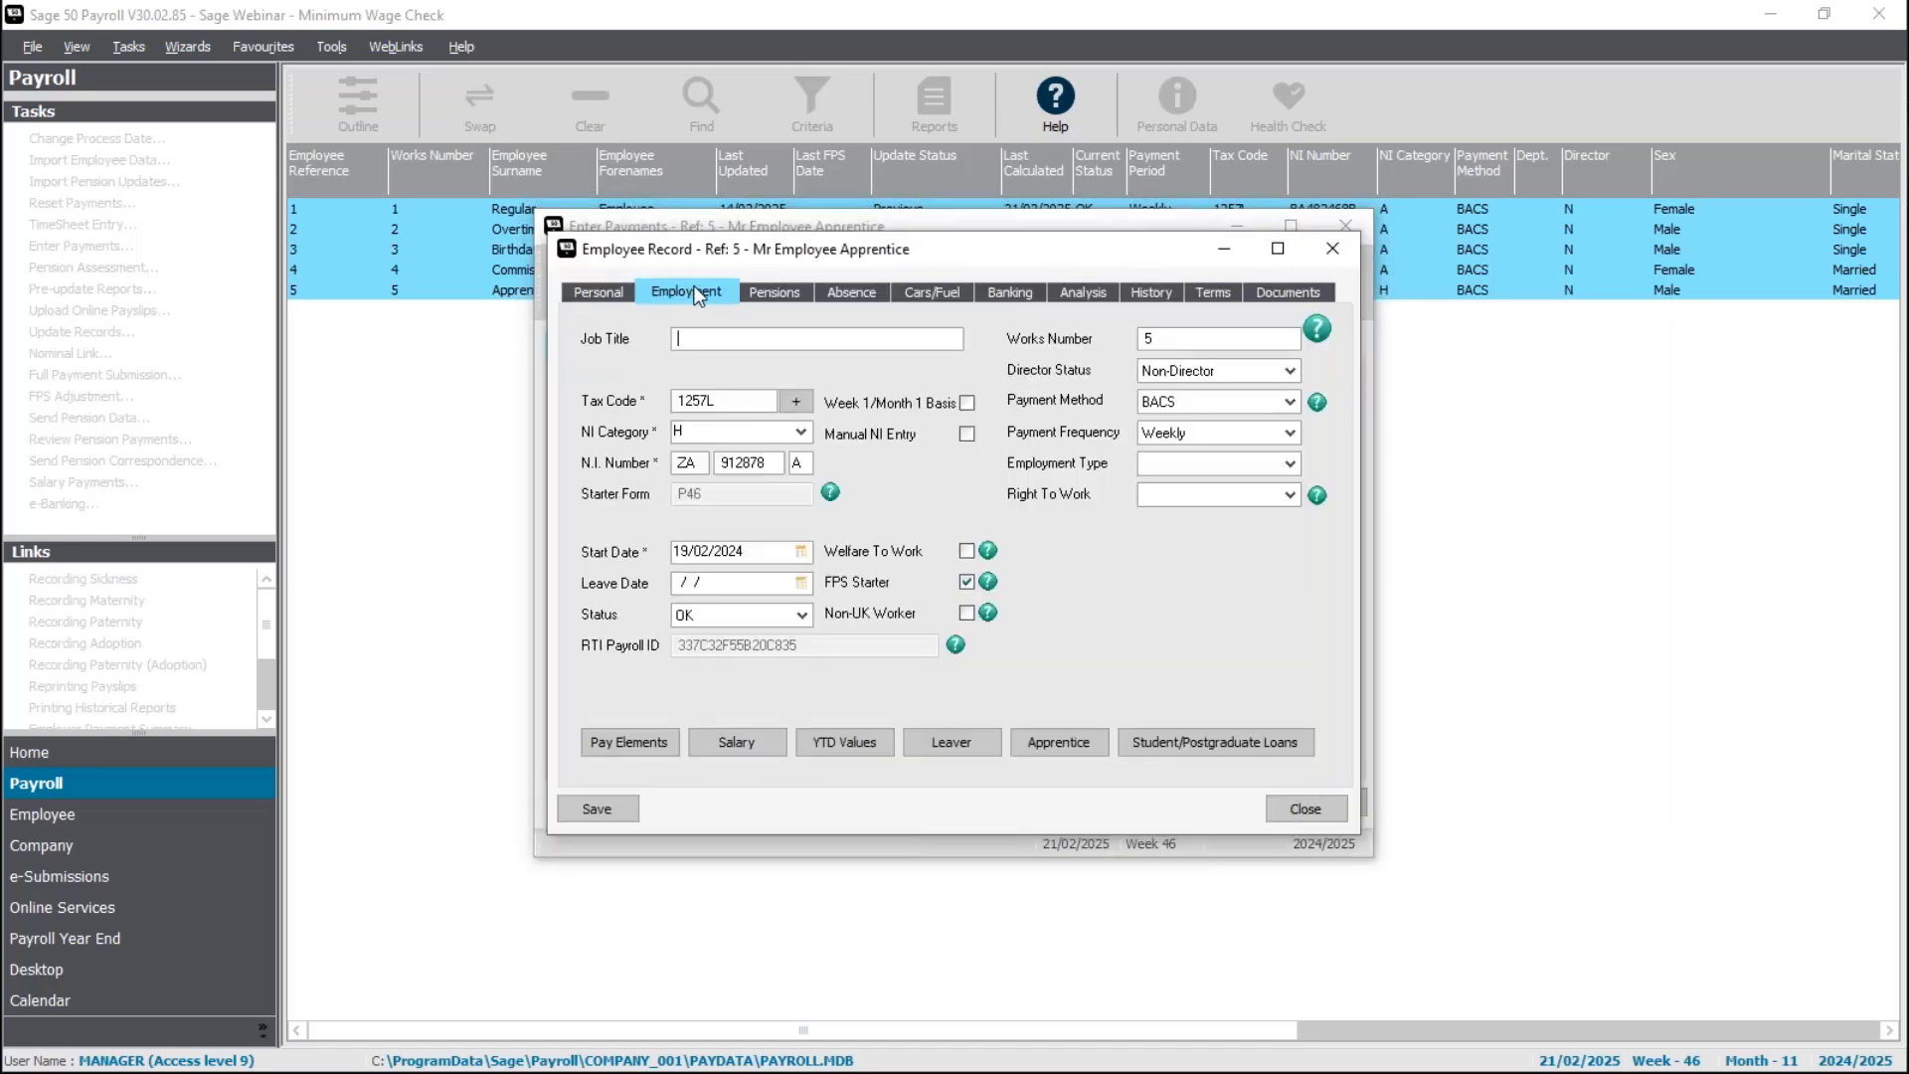
click(644, 744)
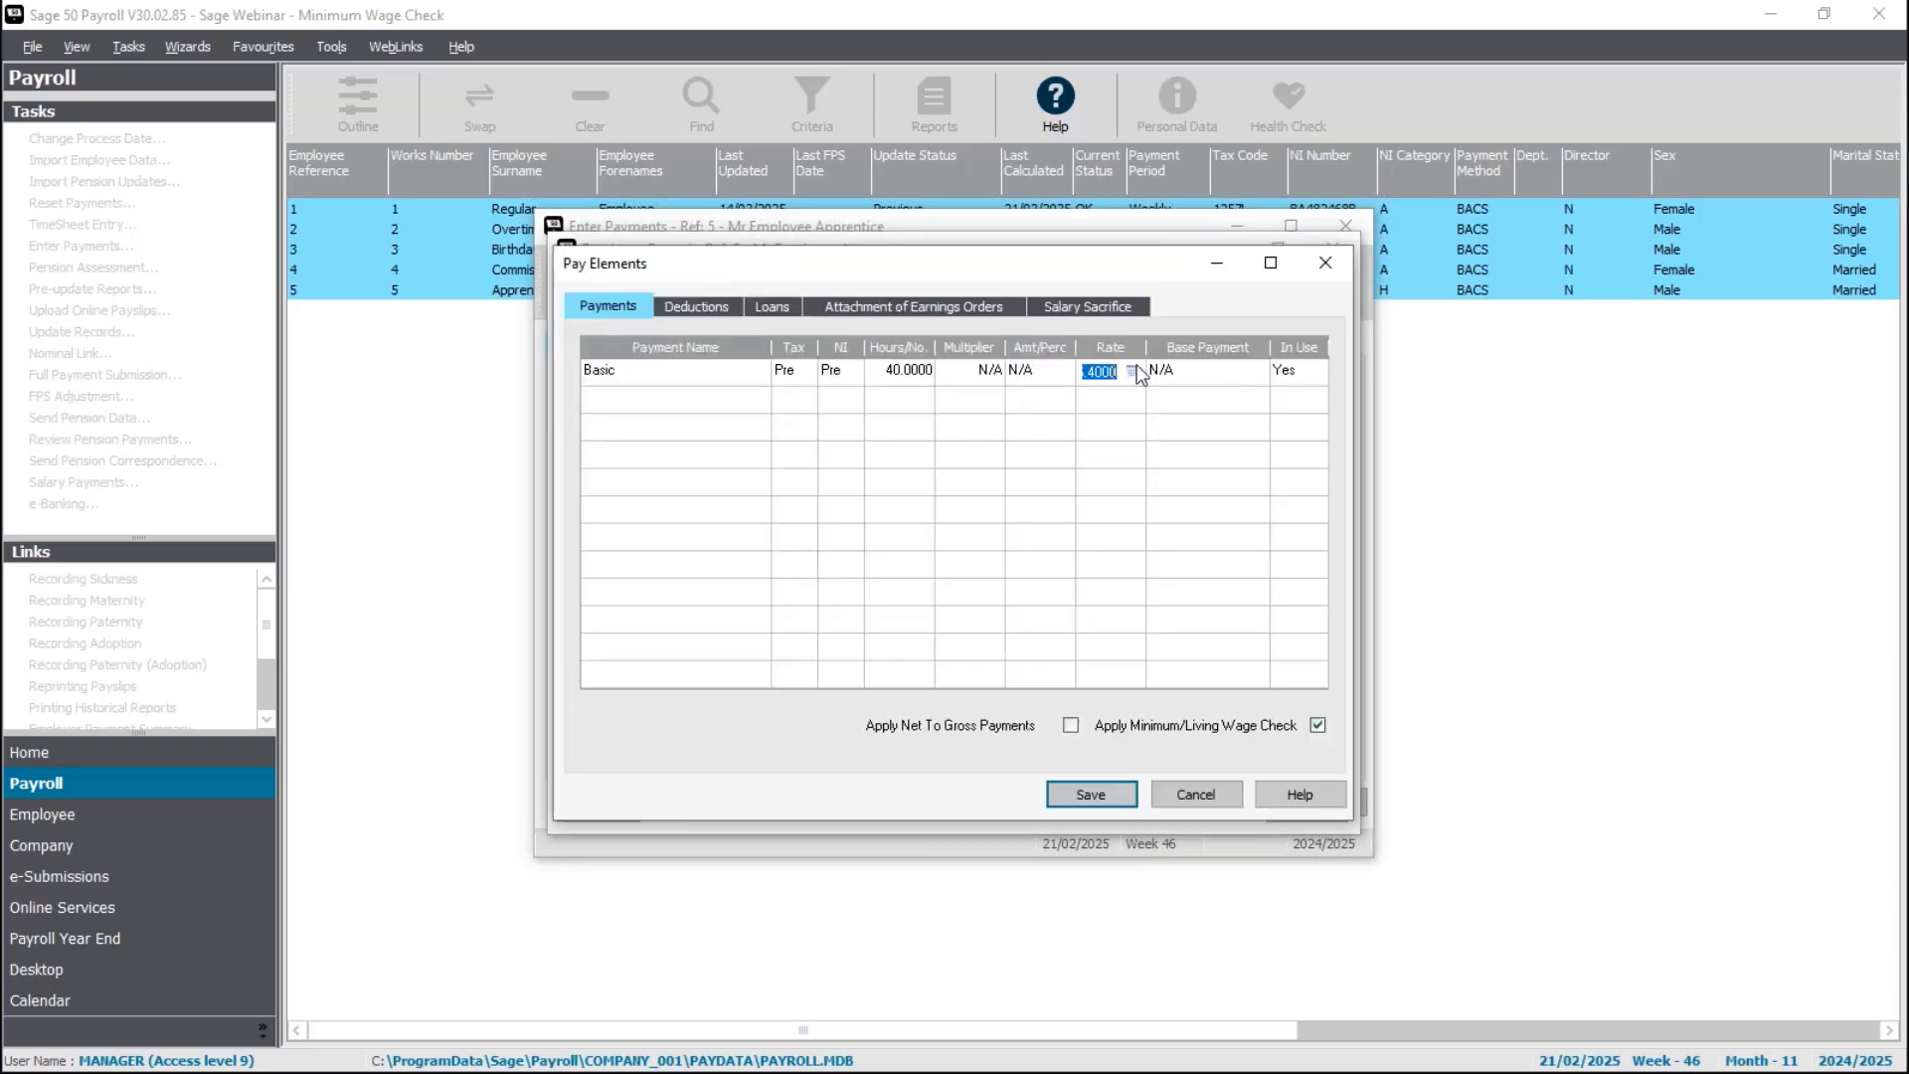
text(11.44)
key(Tab)
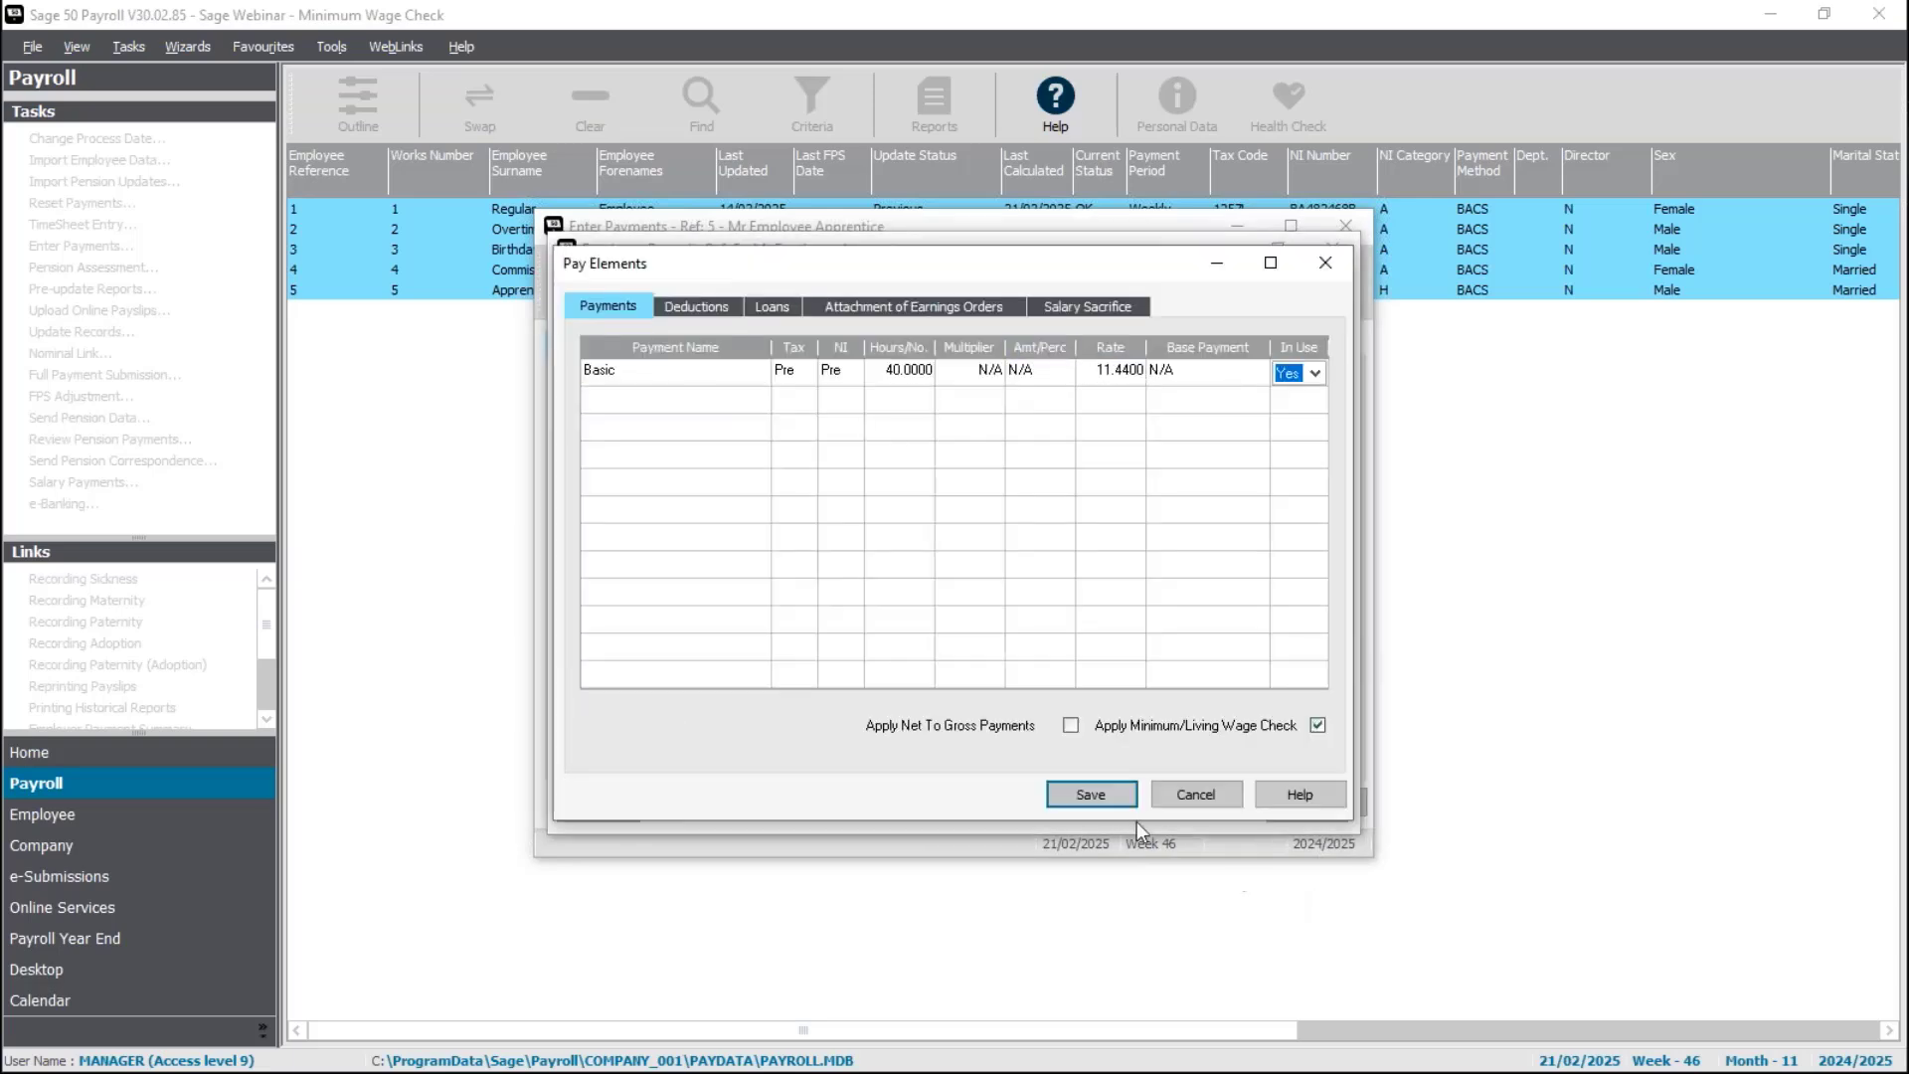
click(1079, 788)
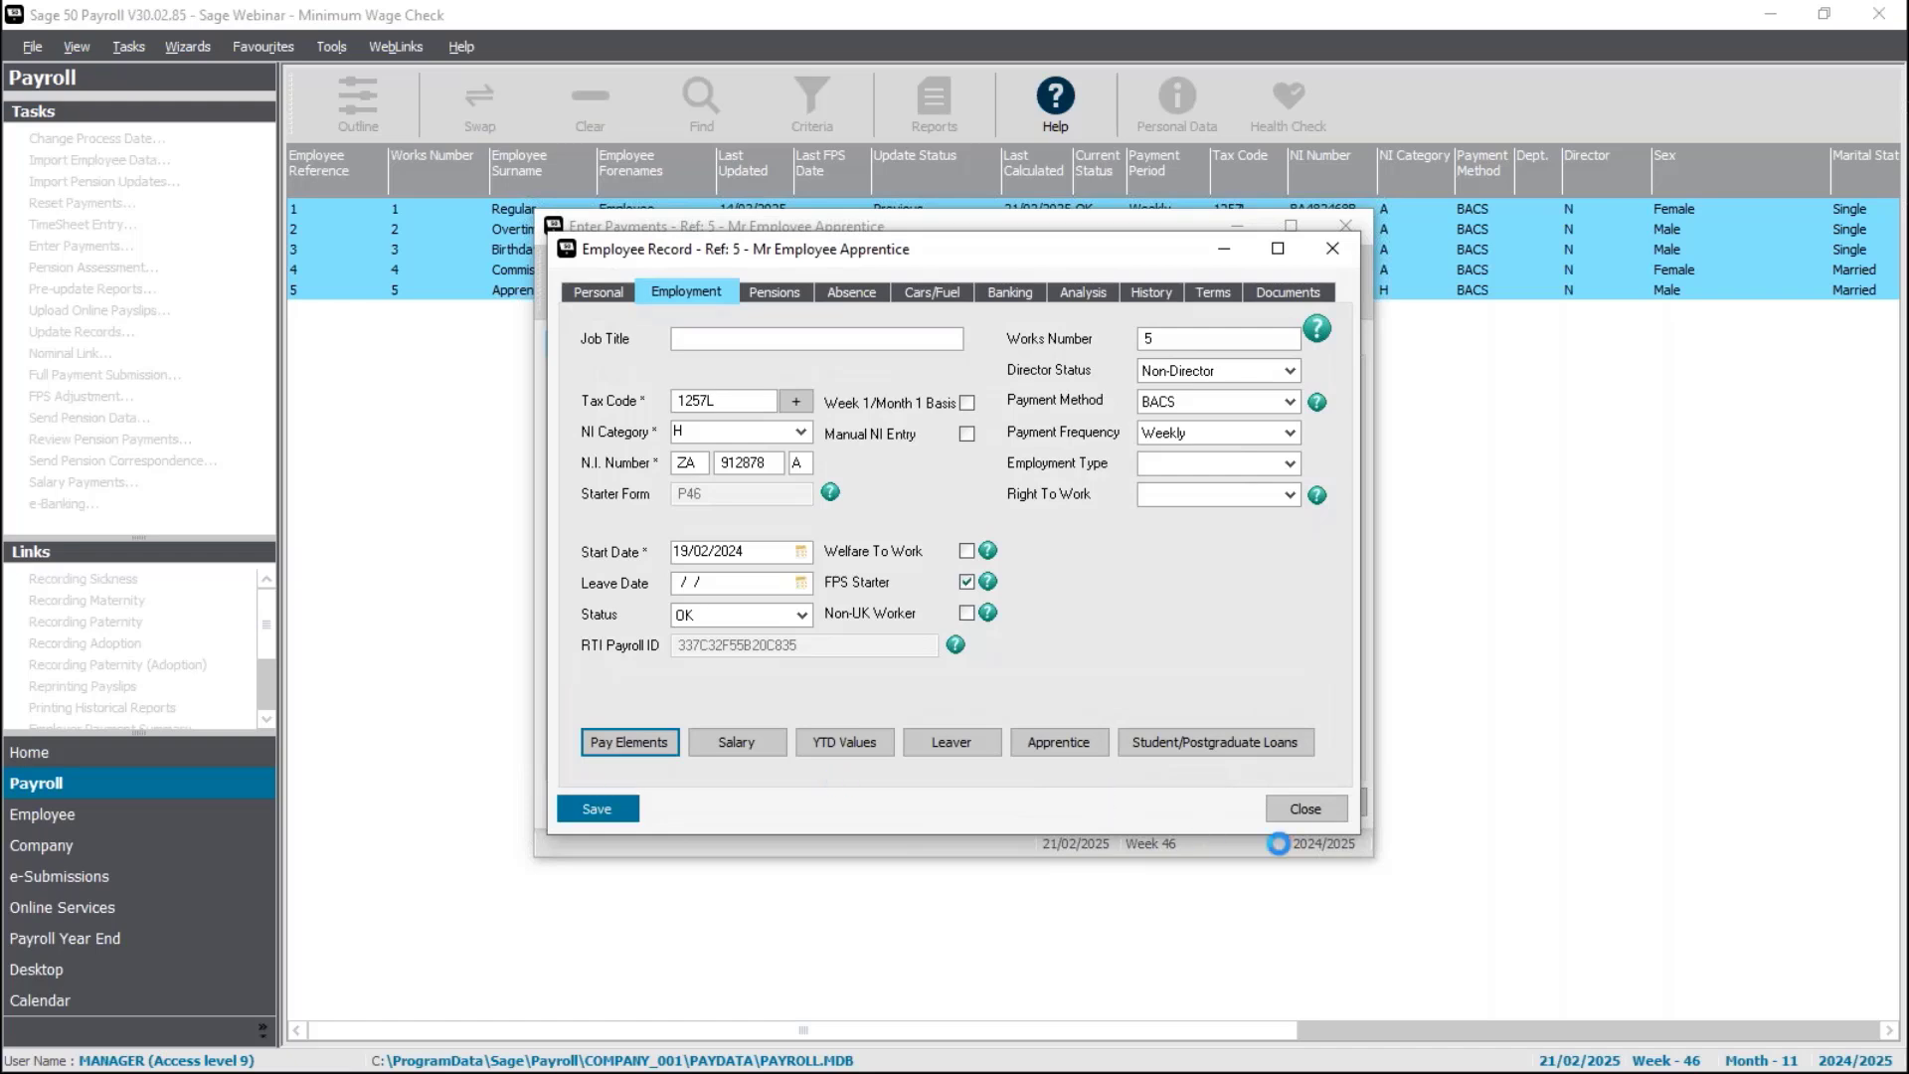
click(1306, 808)
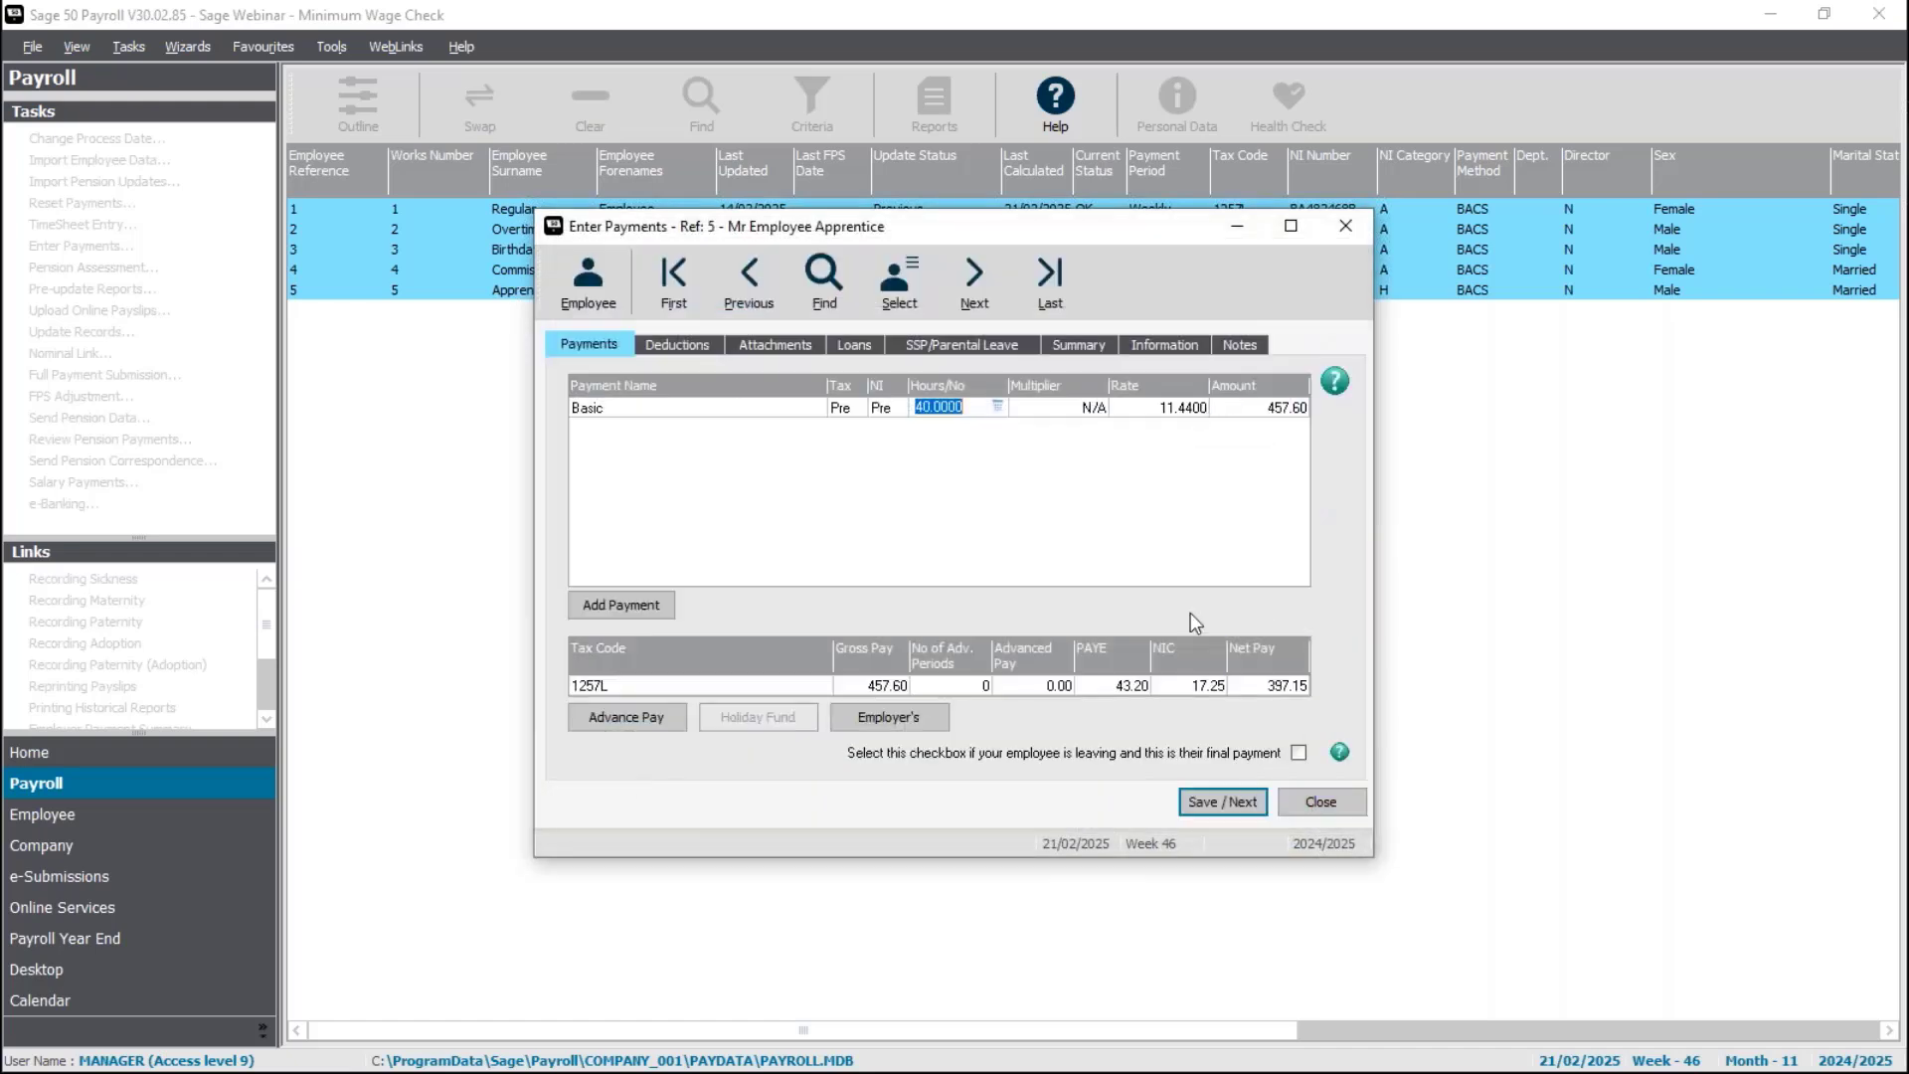
click(1348, 814)
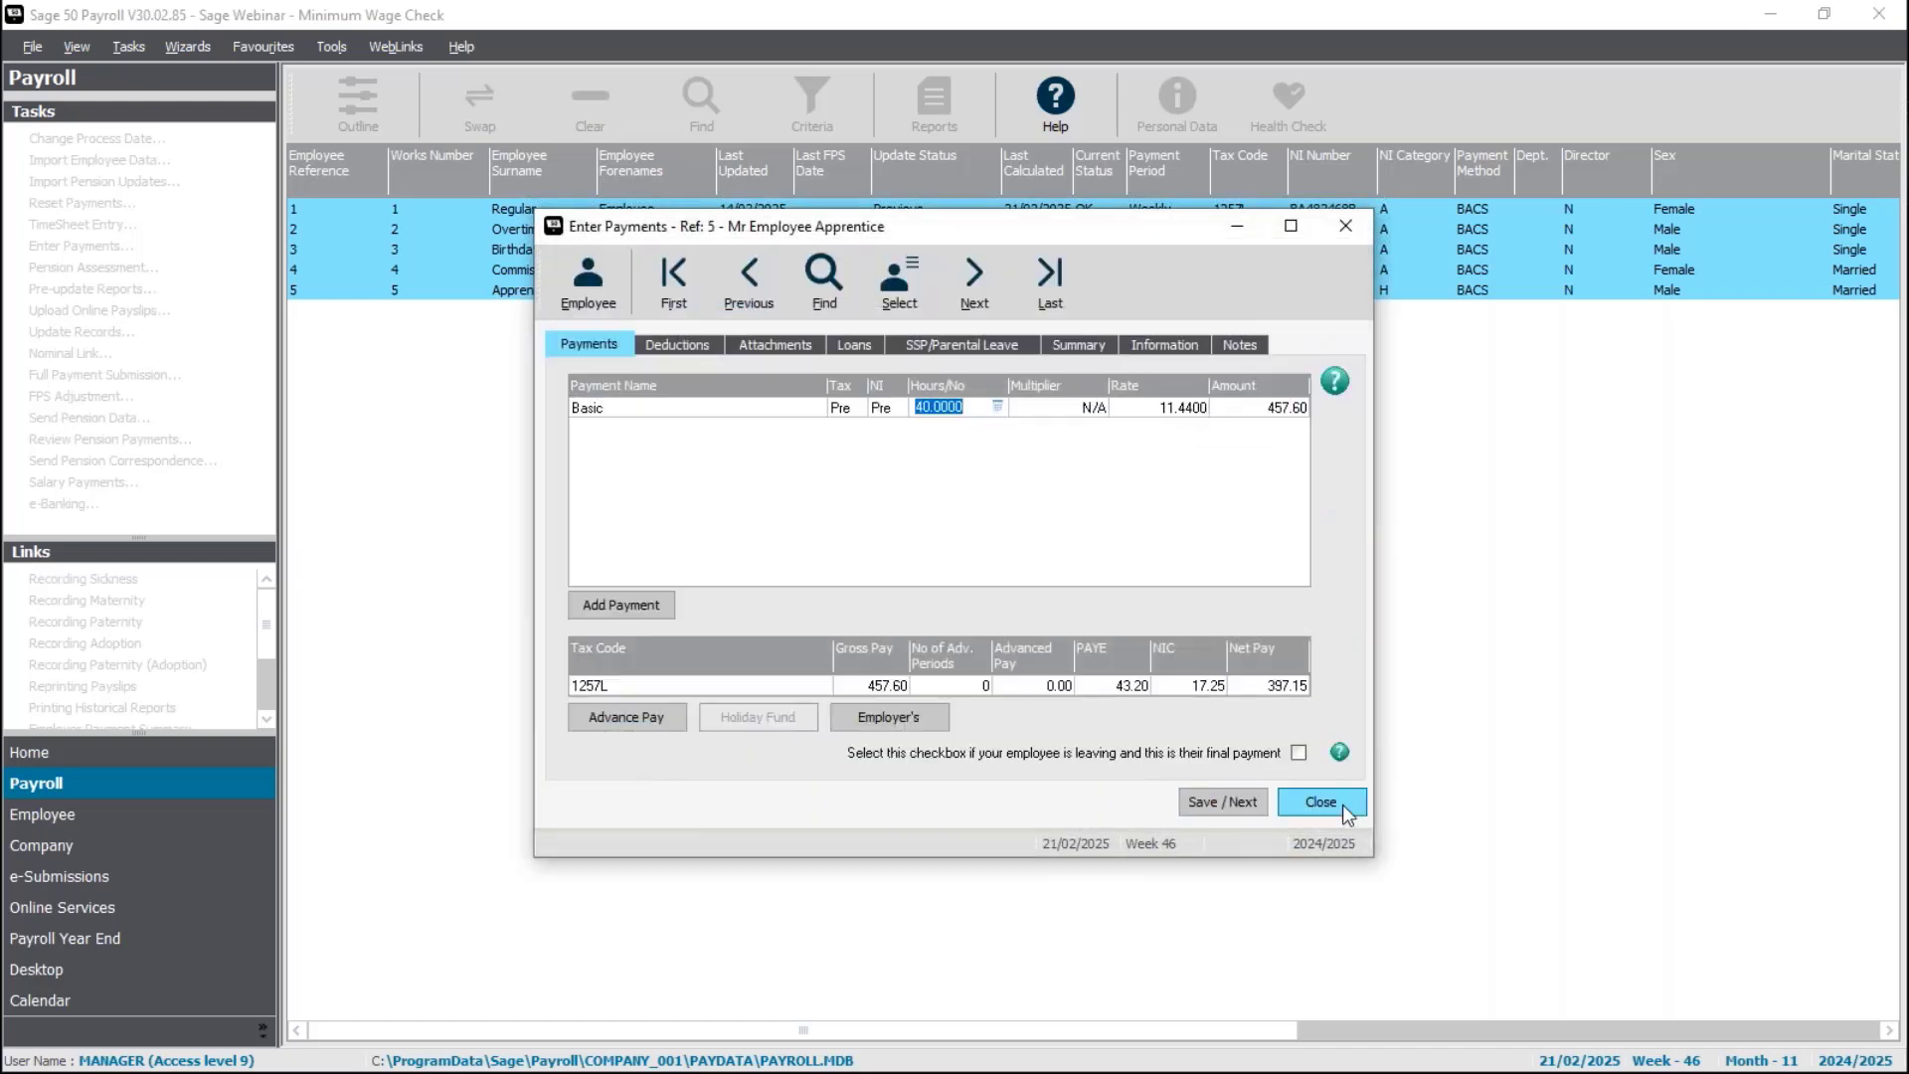
click(1348, 814)
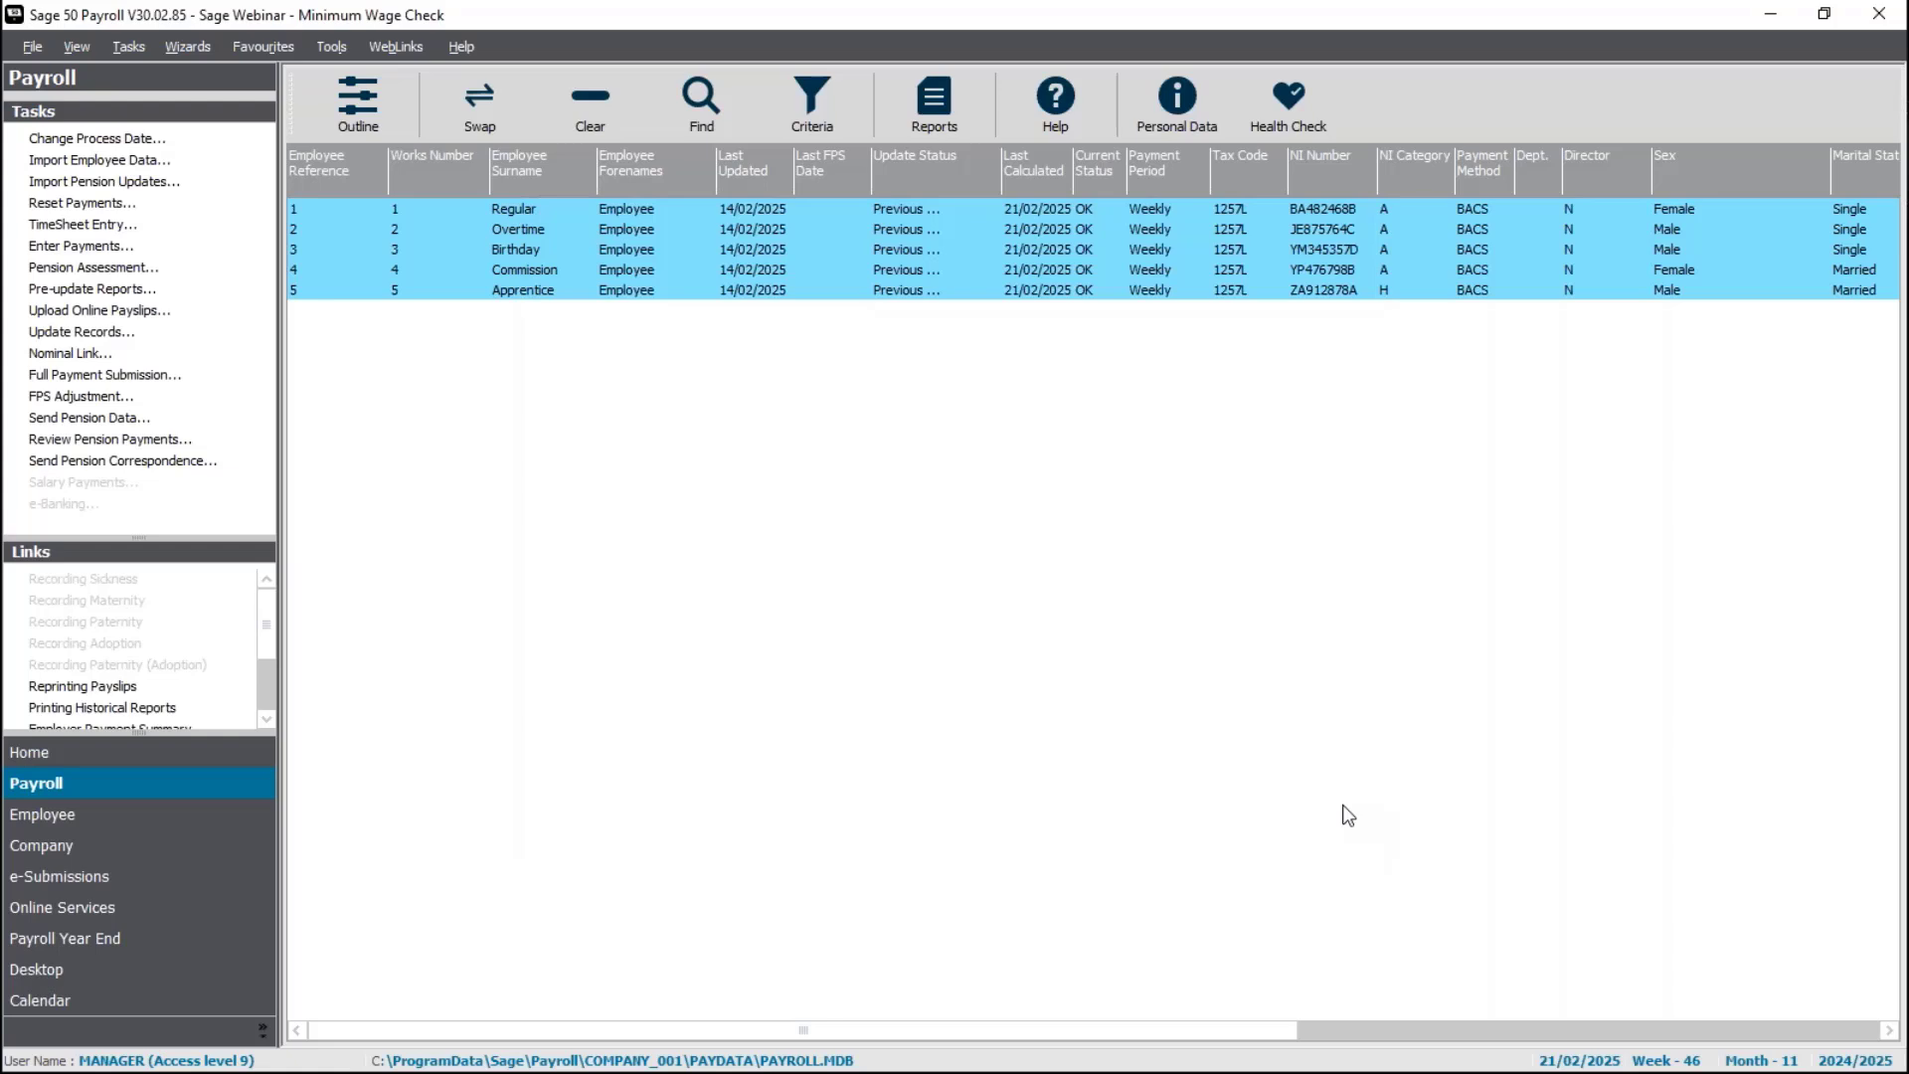